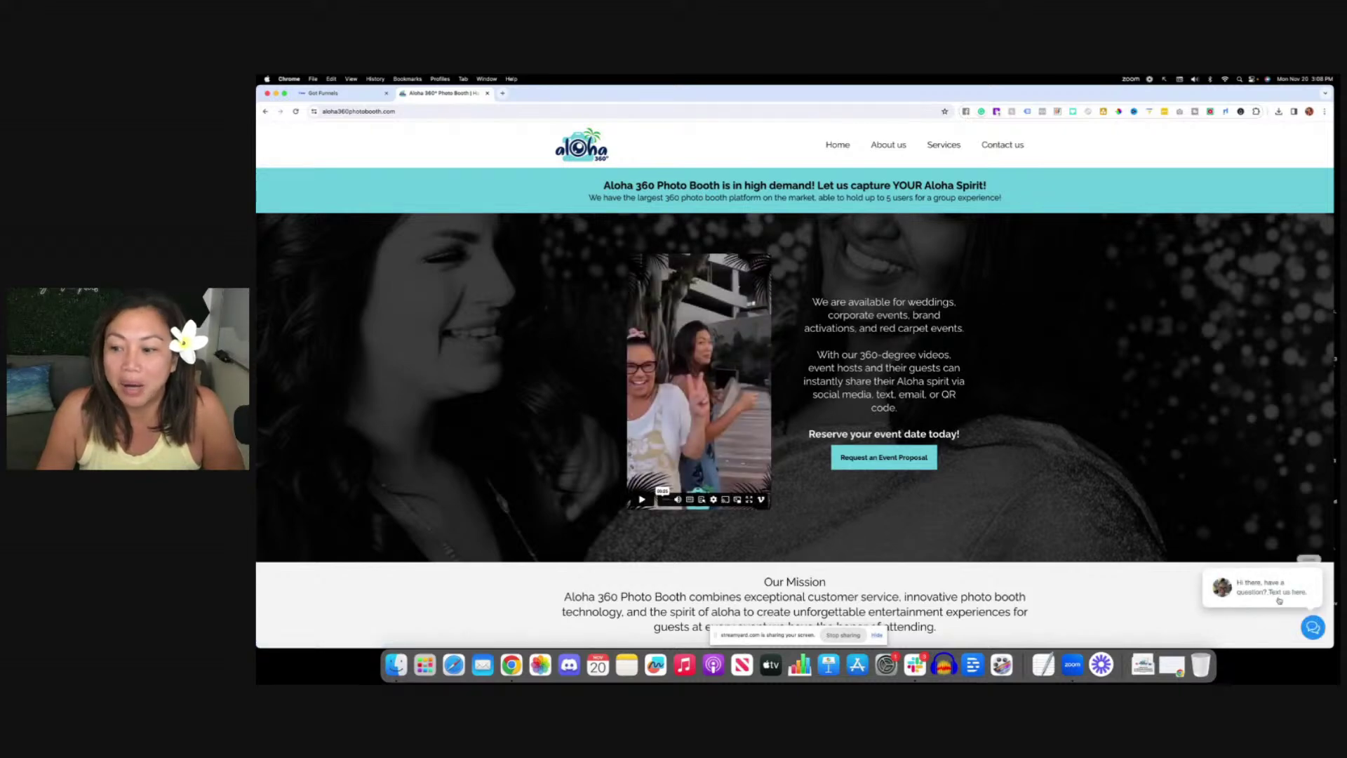
Open the website's text chat bubble and examine the contact fields in its question form.
left_click(1266, 592)
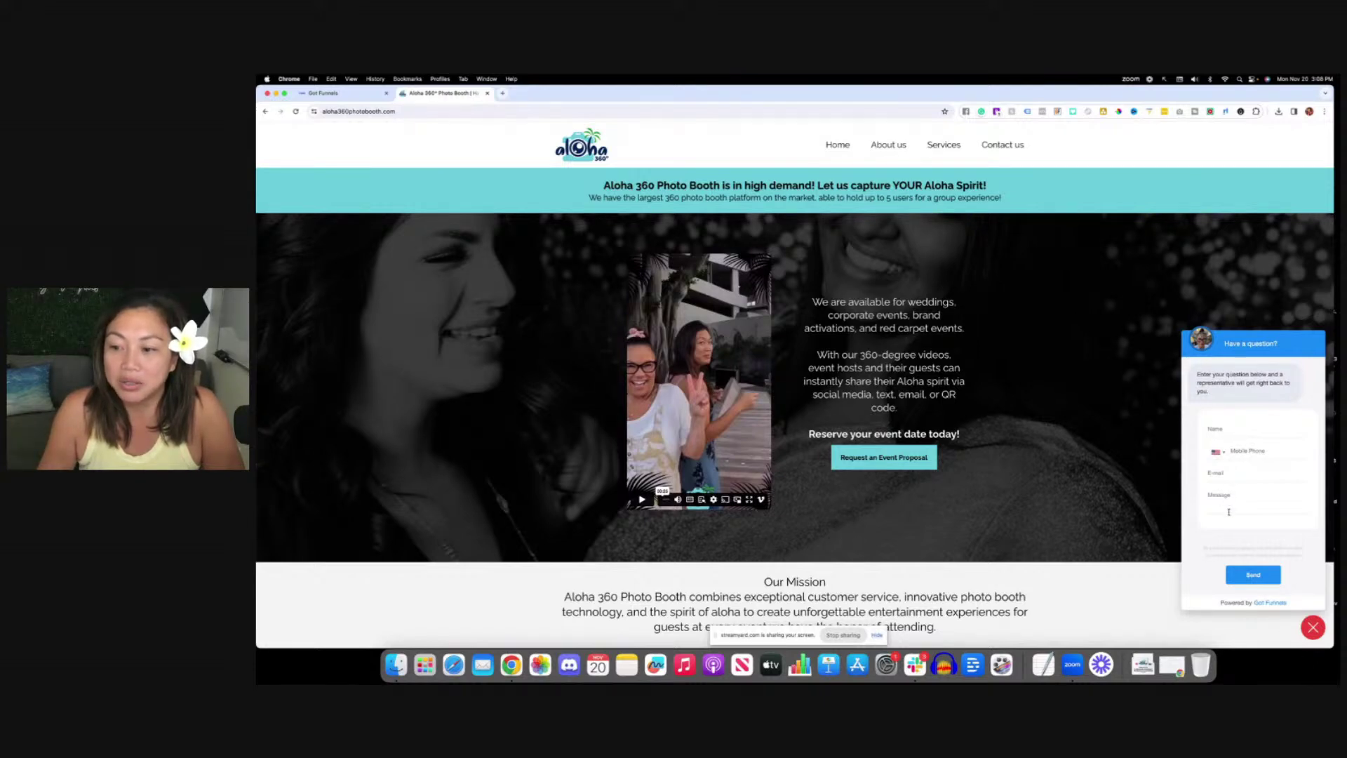
left_click(1224, 508)
left_click(1232, 433)
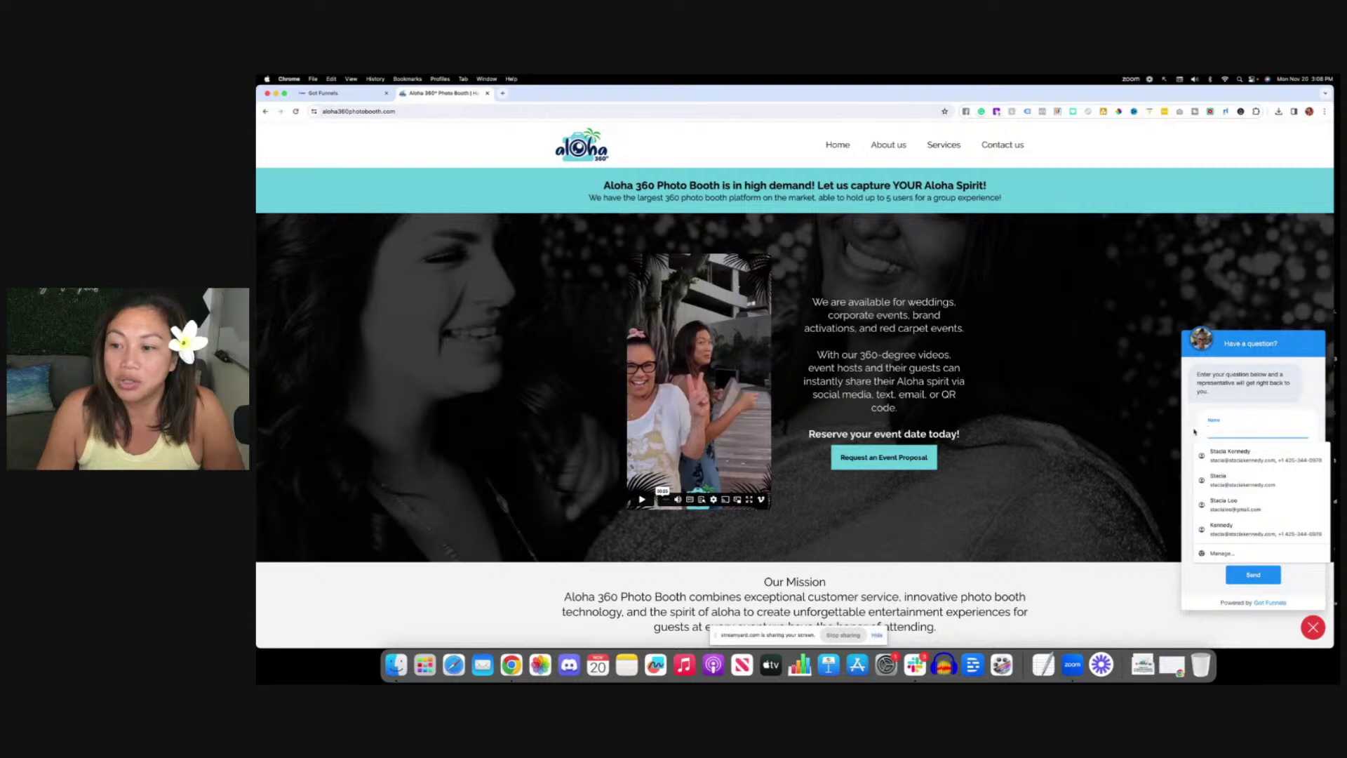
left_click(1172, 447)
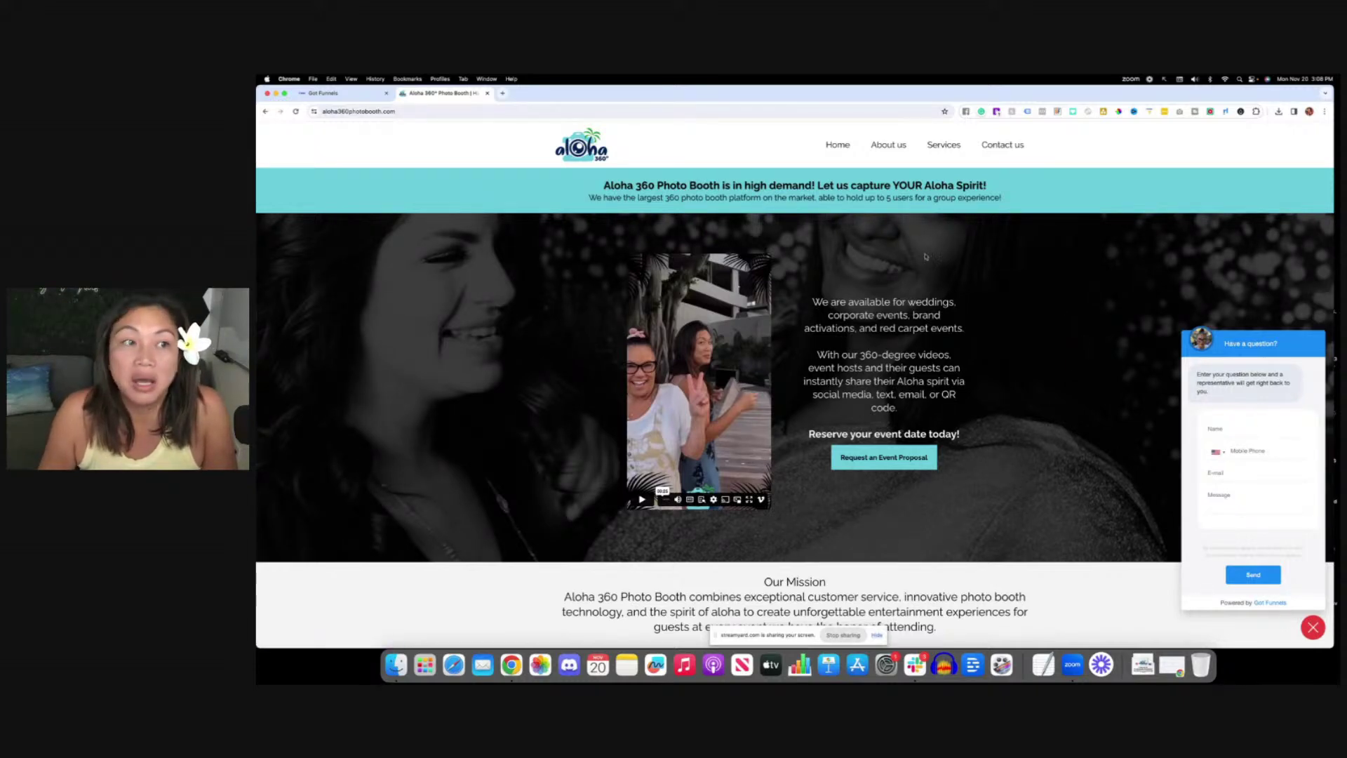
Switch to the Got Funnels account and open the Chat Widget settings under Sites.
left_click(322, 93)
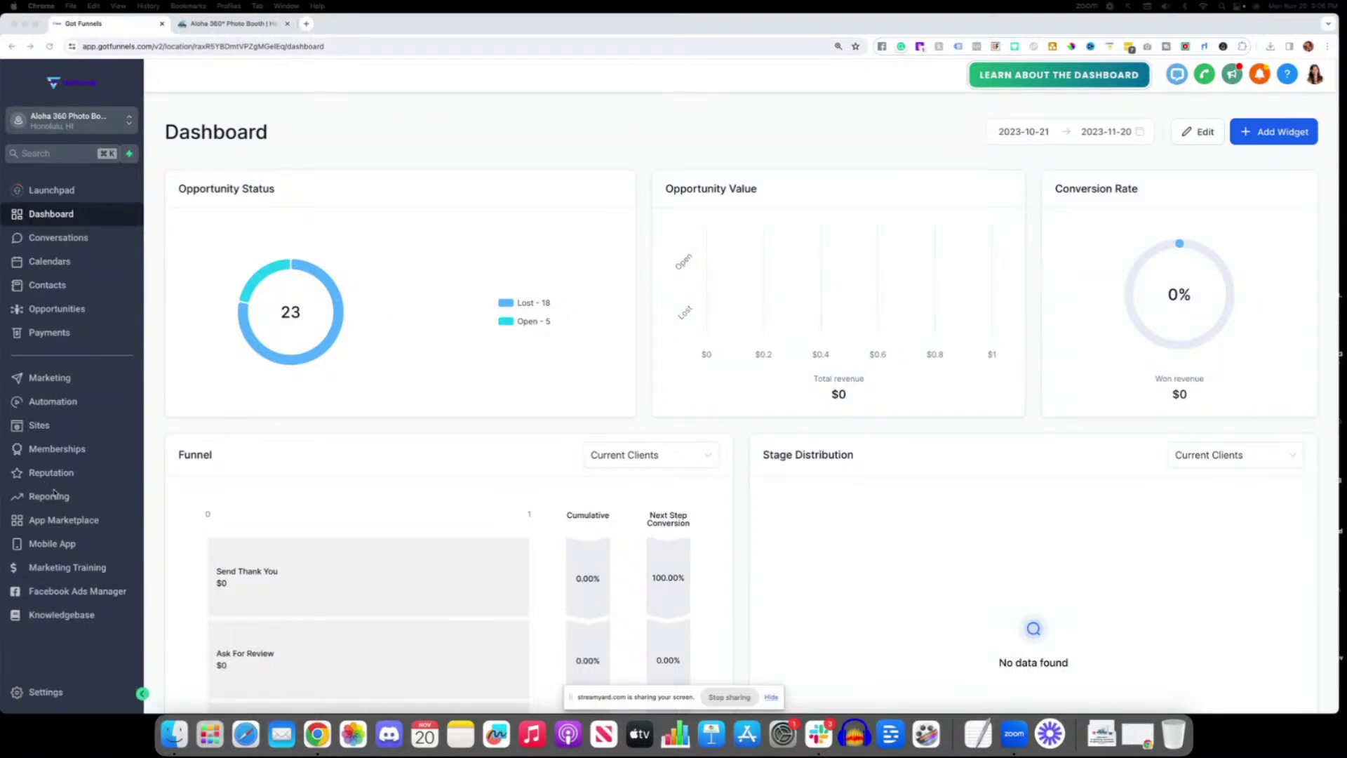
left_click(26, 425)
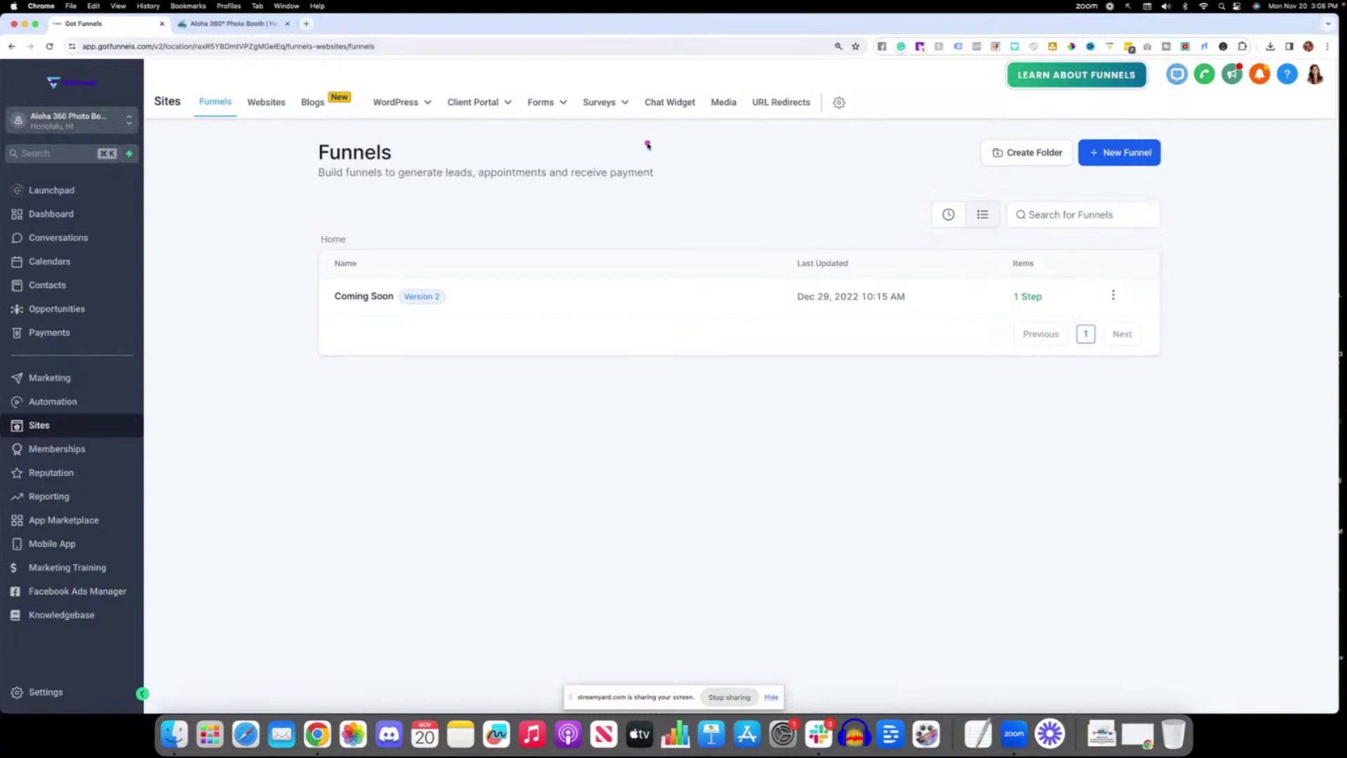
left_click_drag(645, 143, 664, 110)
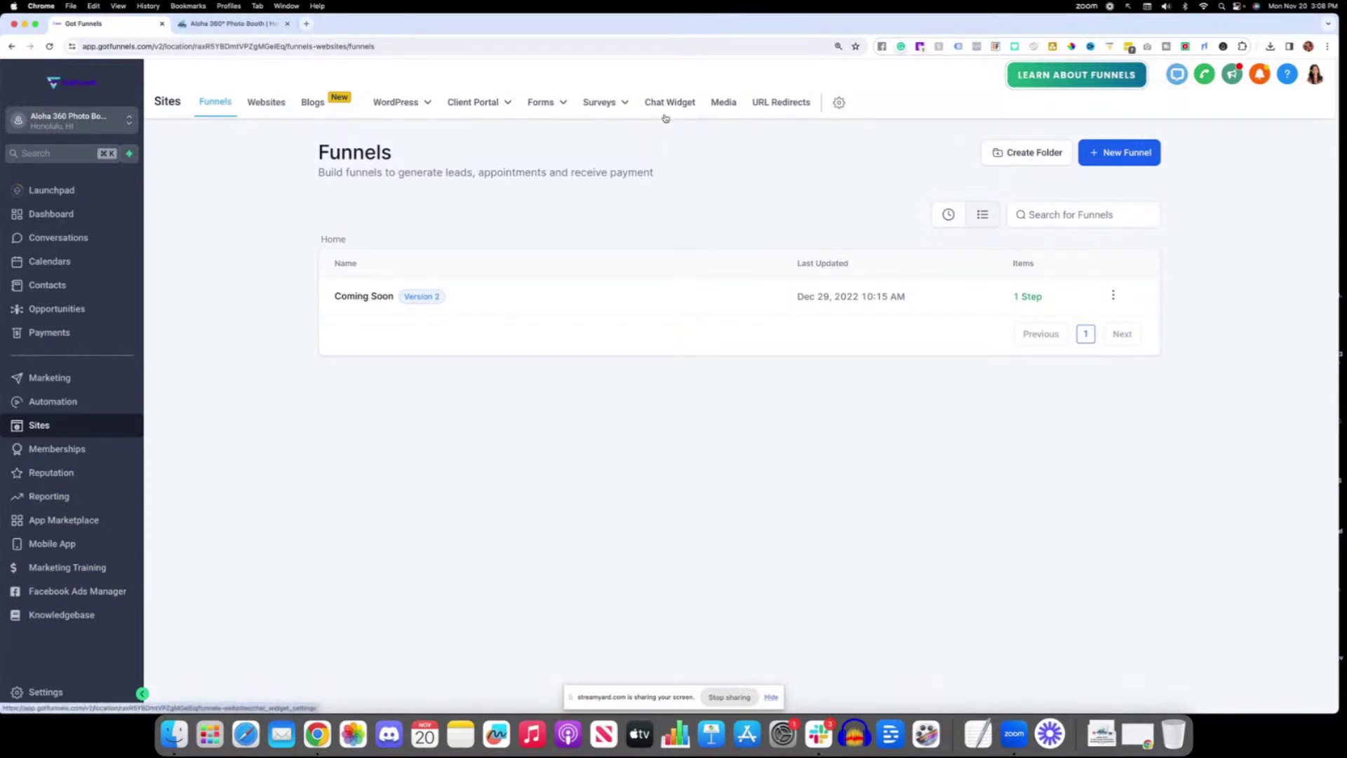
left_click(665, 117)
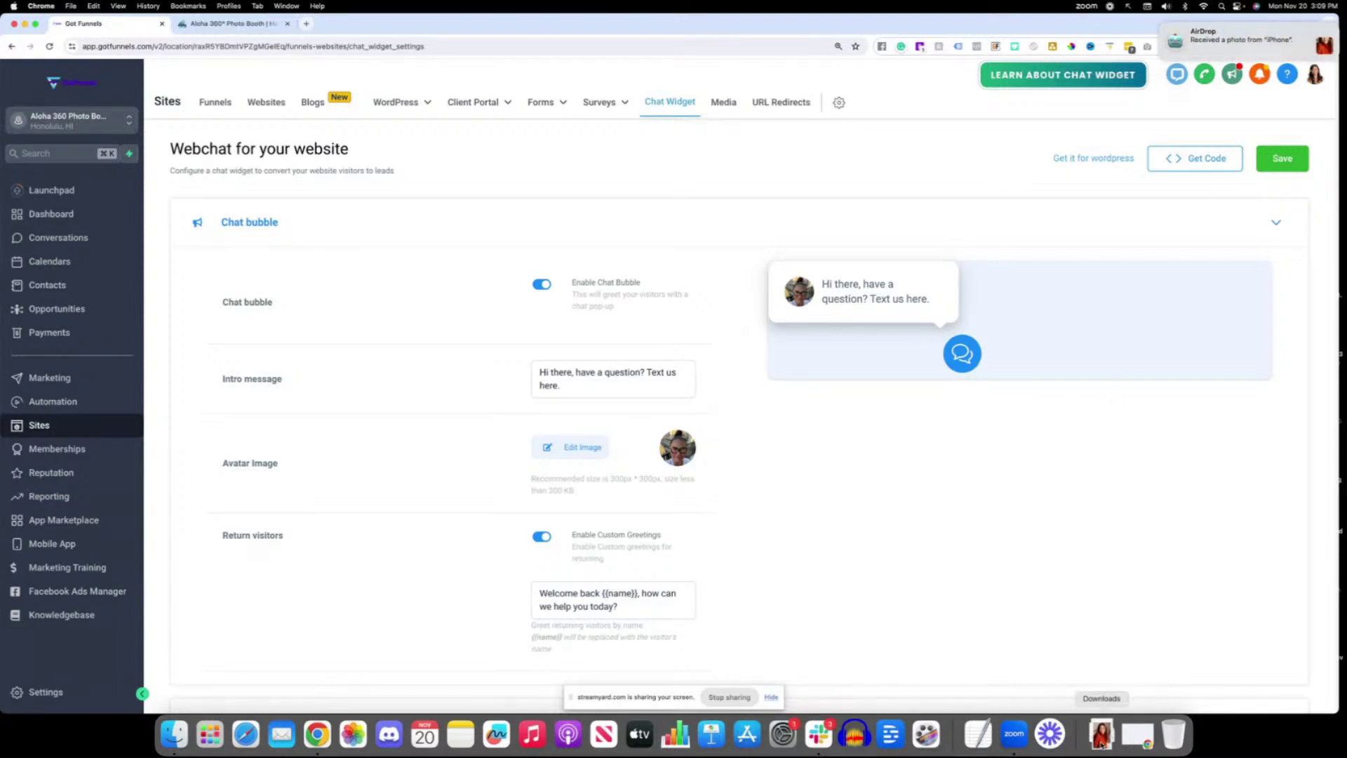
Open the photo IMG_0806.JPG from the Downloads folder in Preview.
left_click(1101, 734)
key("Escape")
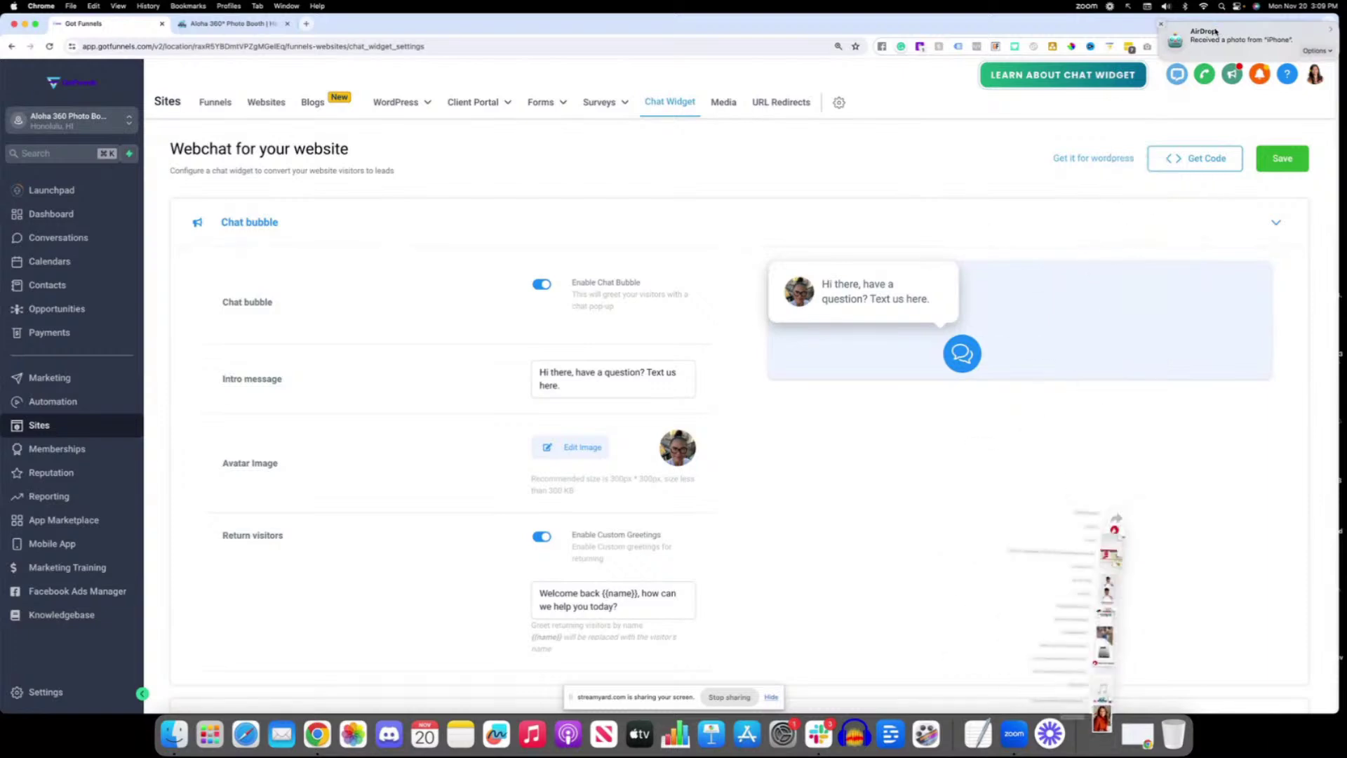
left_click(1162, 26)
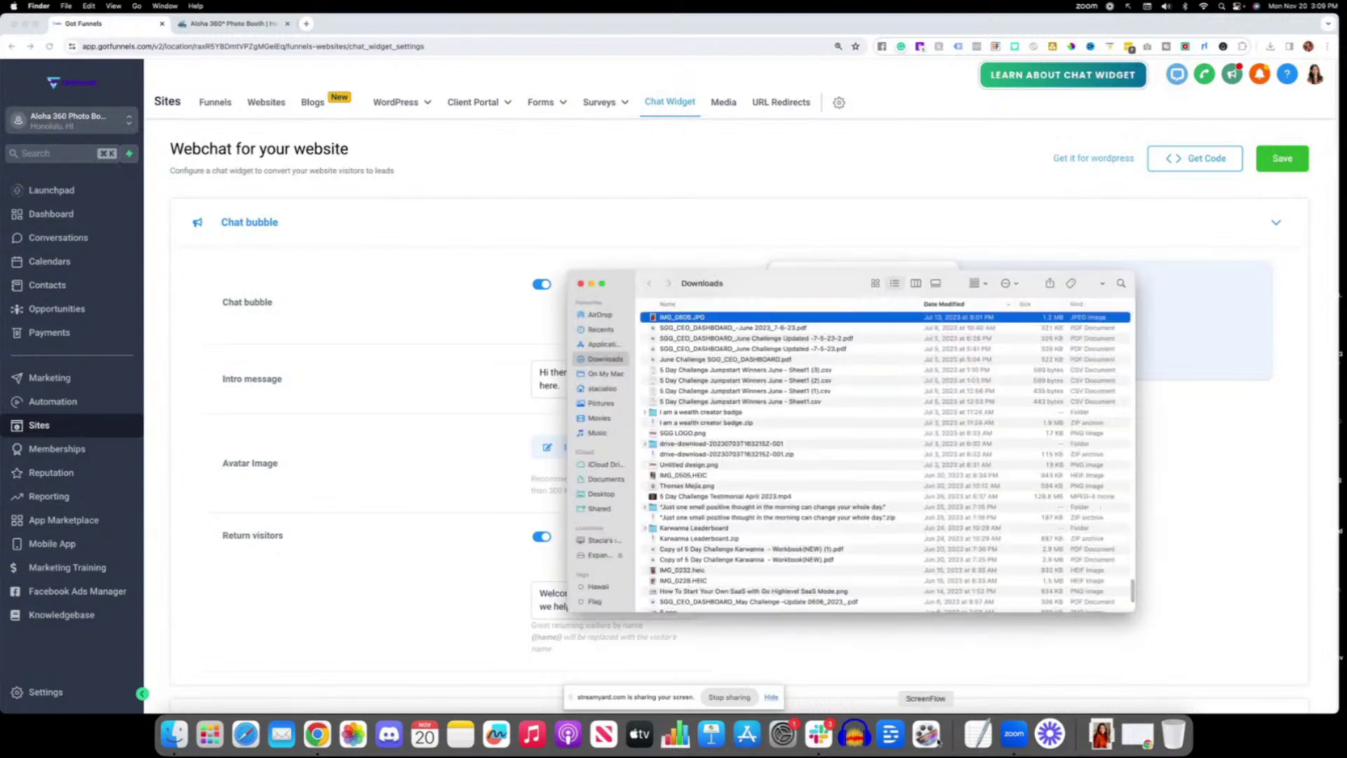
double_click(661, 319)
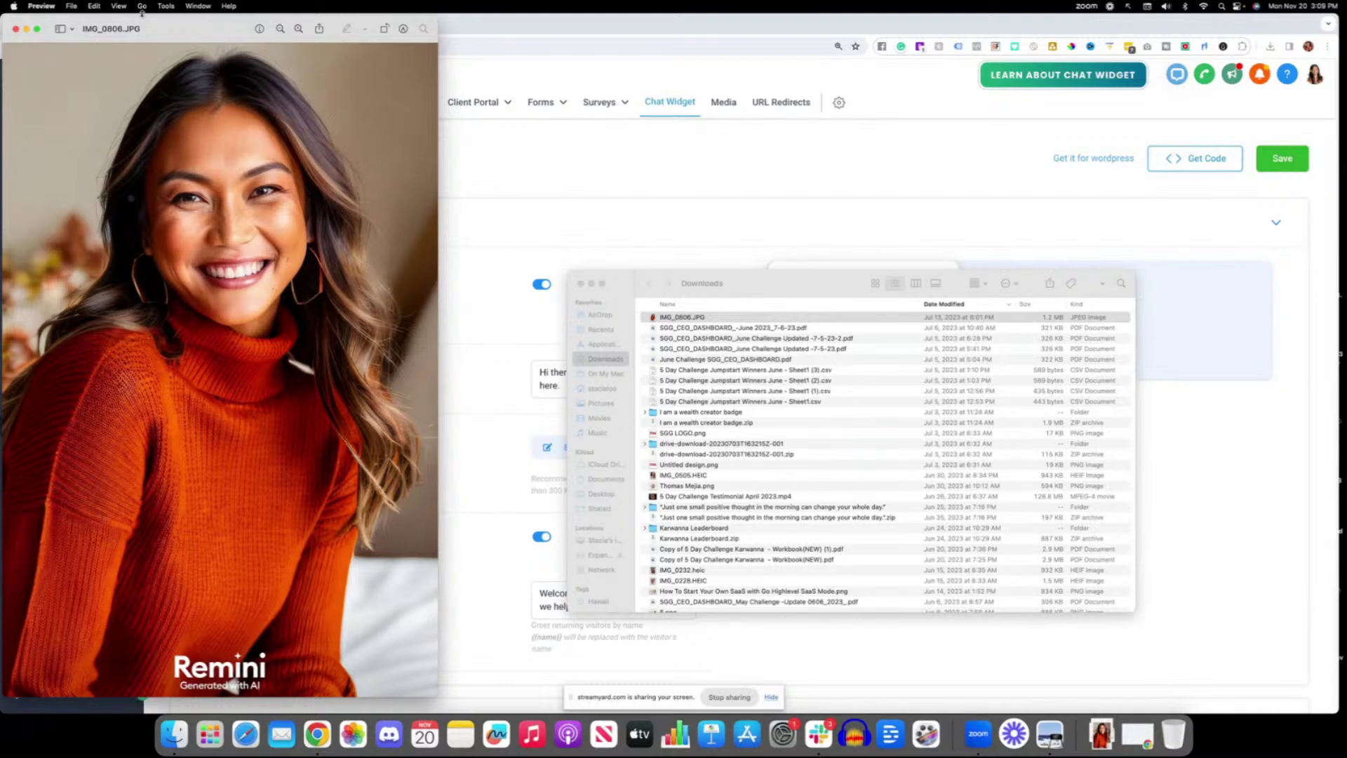
Resize the photo proportionally to 500 pixels wide and crop it to a near-square around the face.
left_click(163, 7)
left_click(293, 205)
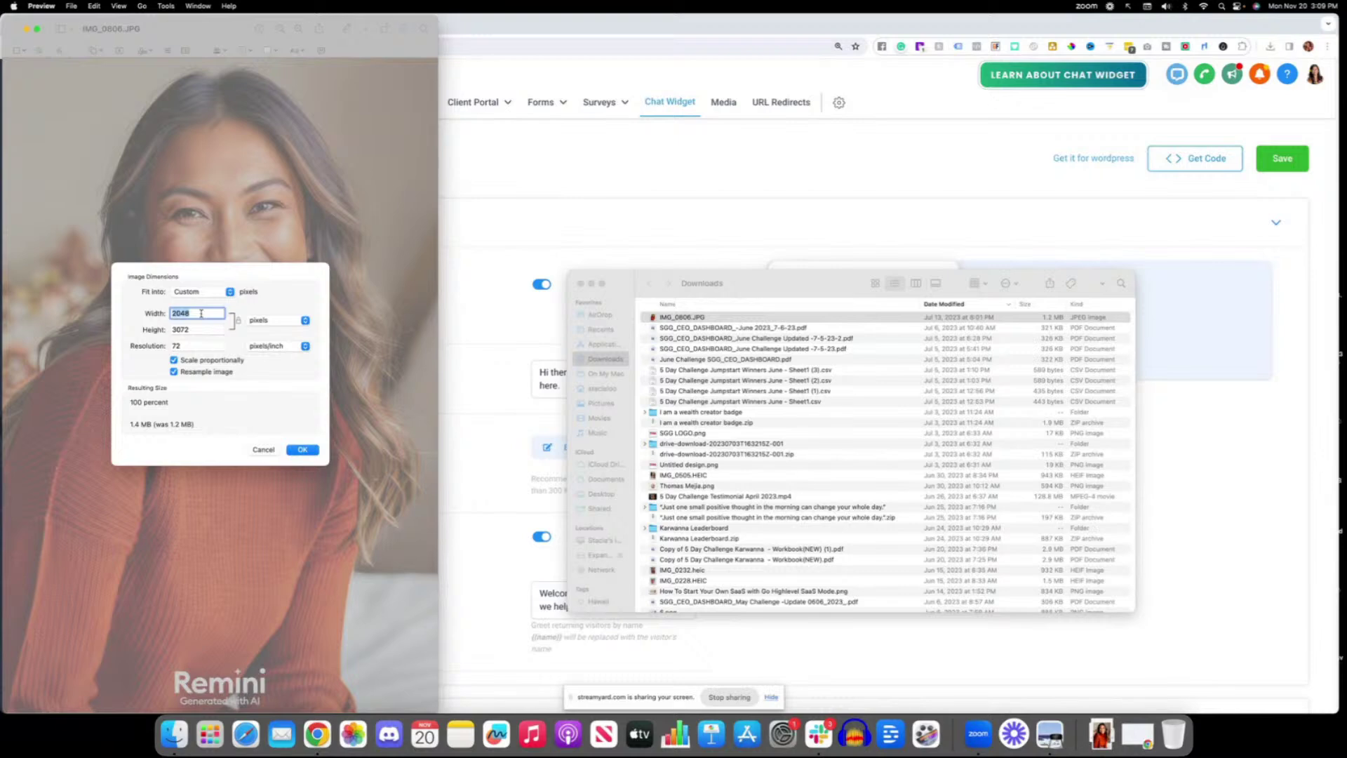
type("500")
key("Return")
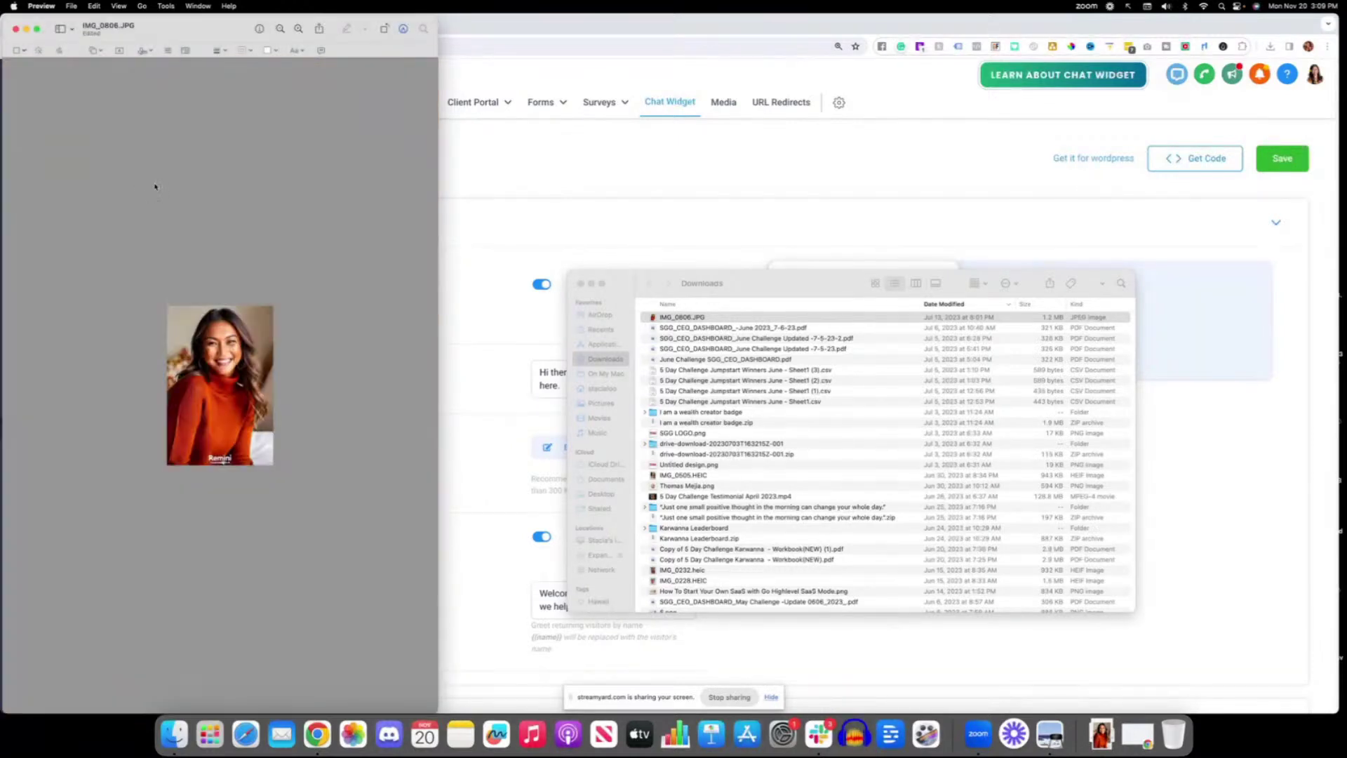
left_click_drag(174, 306, 263, 405)
left_click(349, 49)
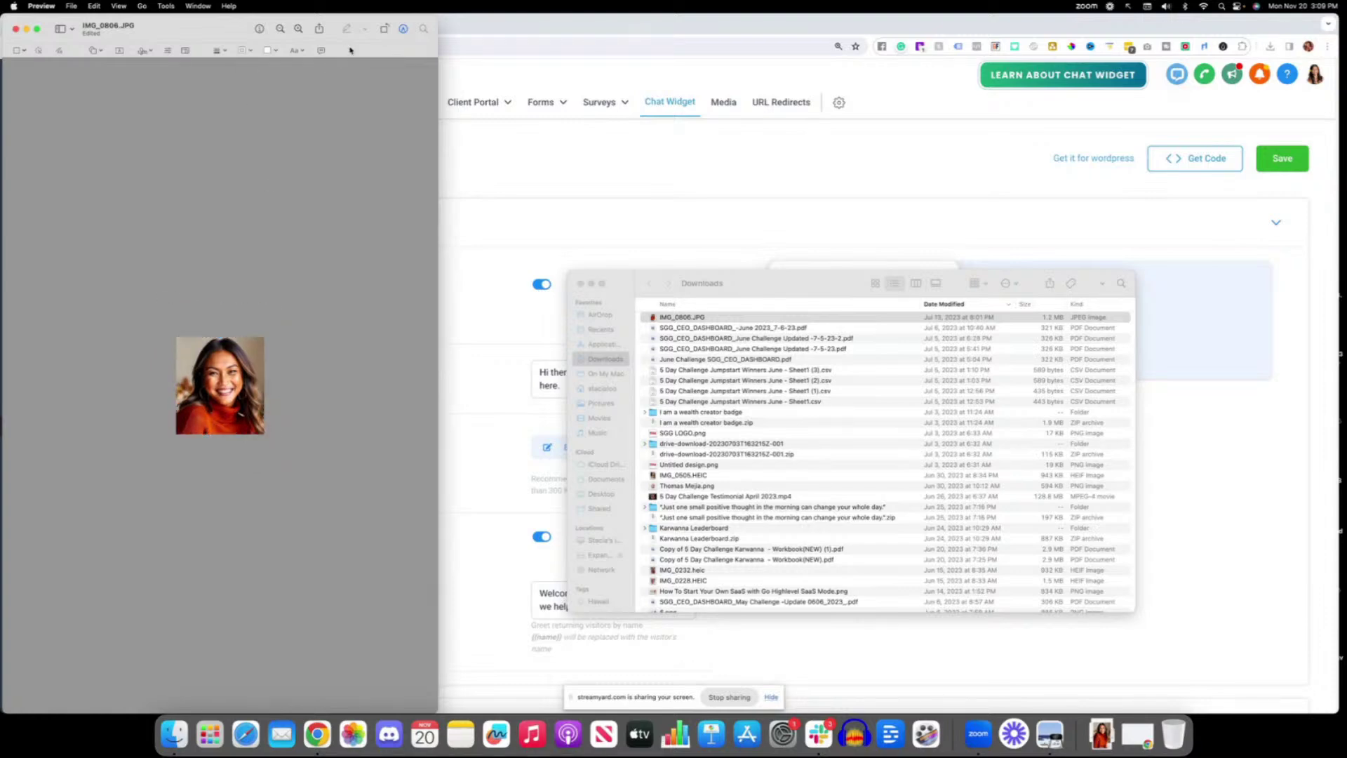
Export the cropped photo as a PNG named "IMG_0806 bio" to the Desktop, and close the Preview and Downloads windows.
left_click(71, 5)
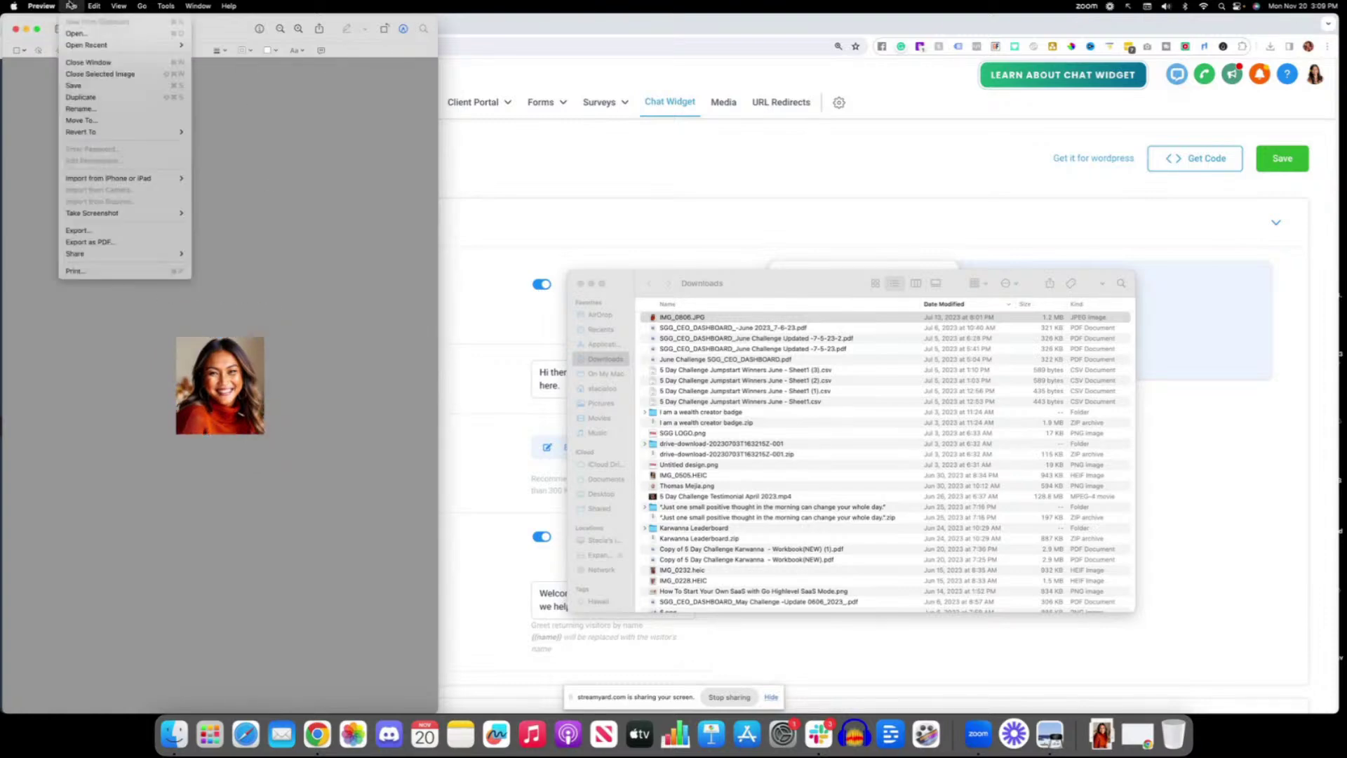
left_click(121, 230)
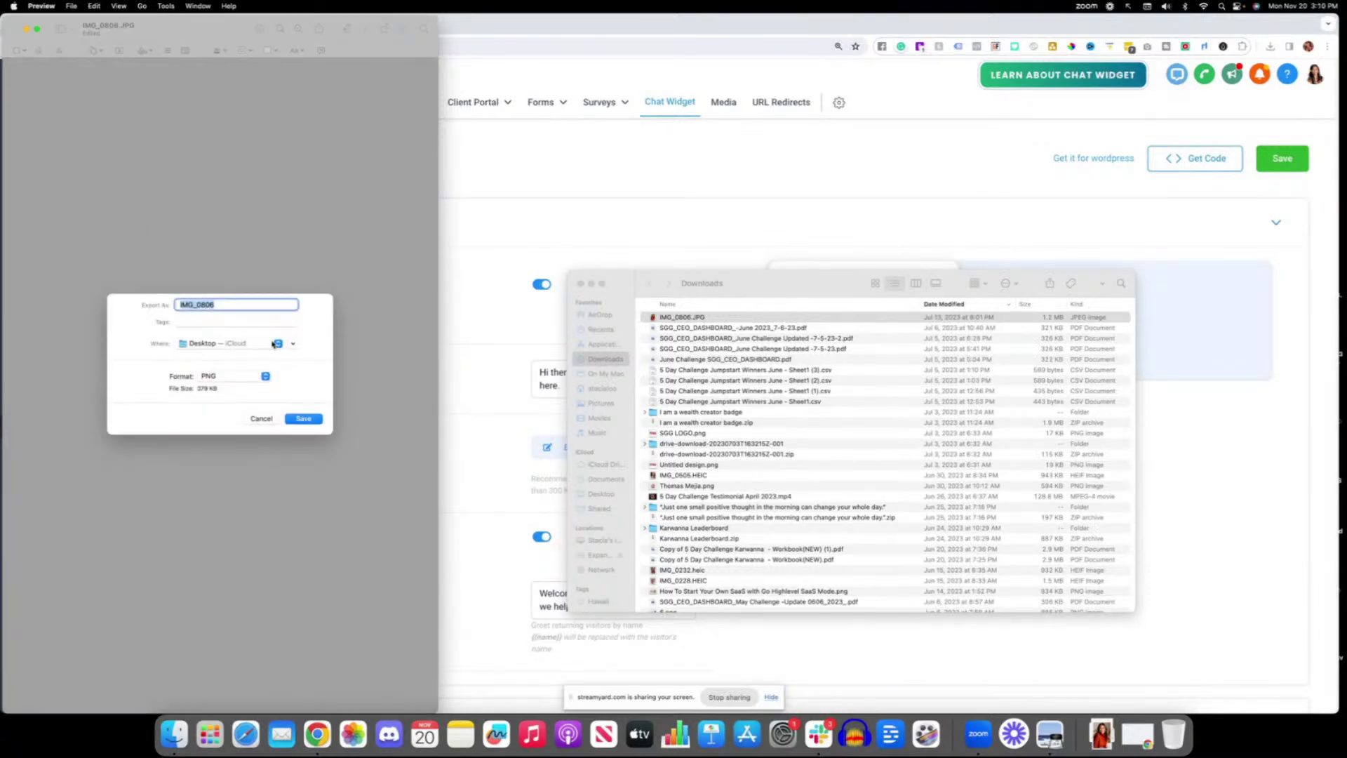
left_click(225, 305)
type("bic")
key("Return")
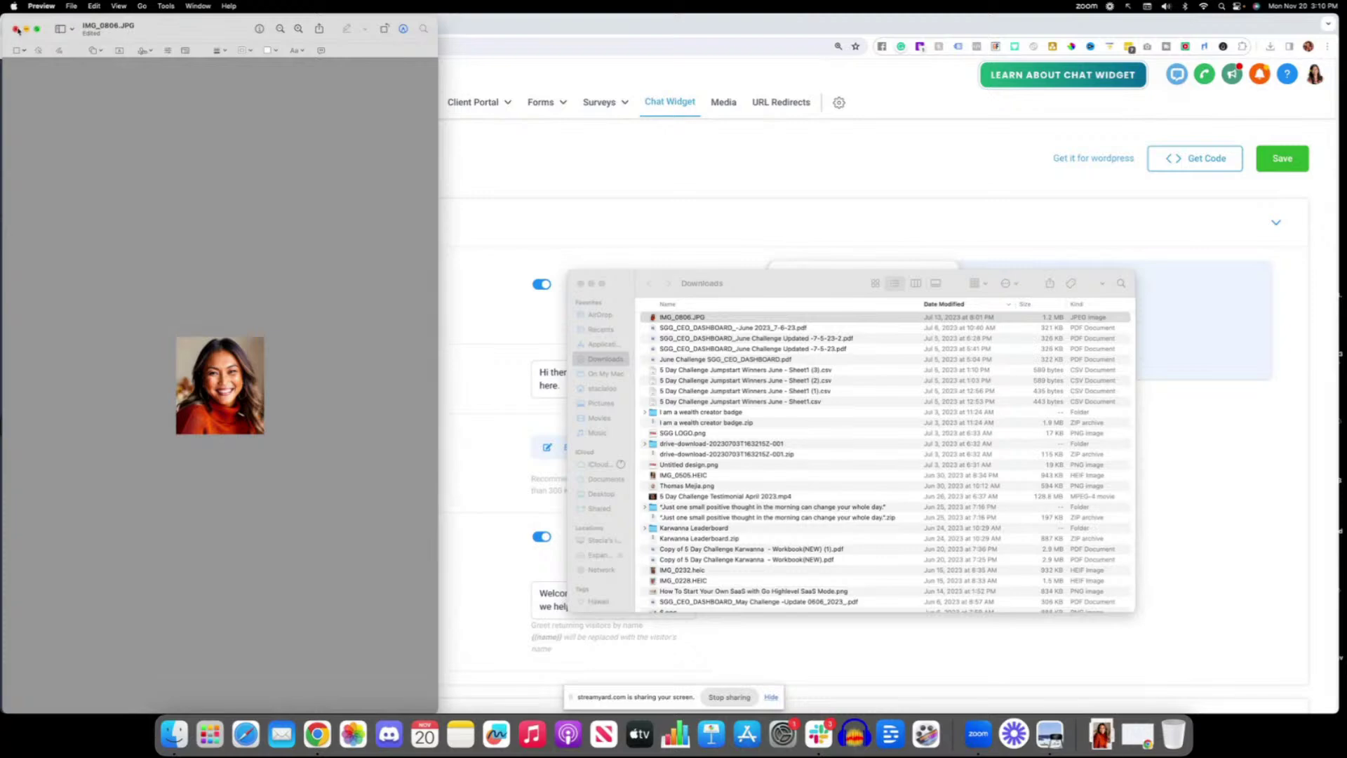
left_click(16, 28)
left_click(581, 284)
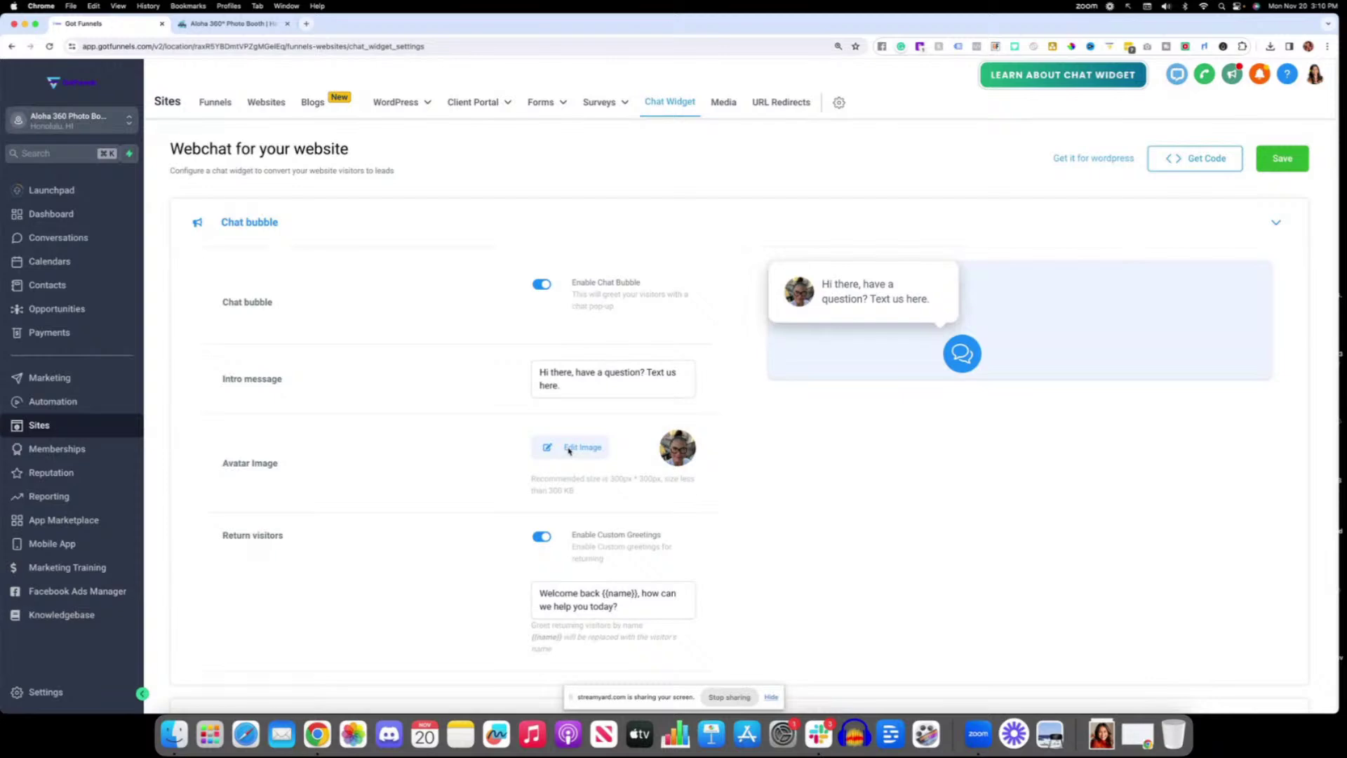
Replace the chat bubble's avatar image with the "IMG_0806 bio" picture from the Desktop.
left_click(569, 450)
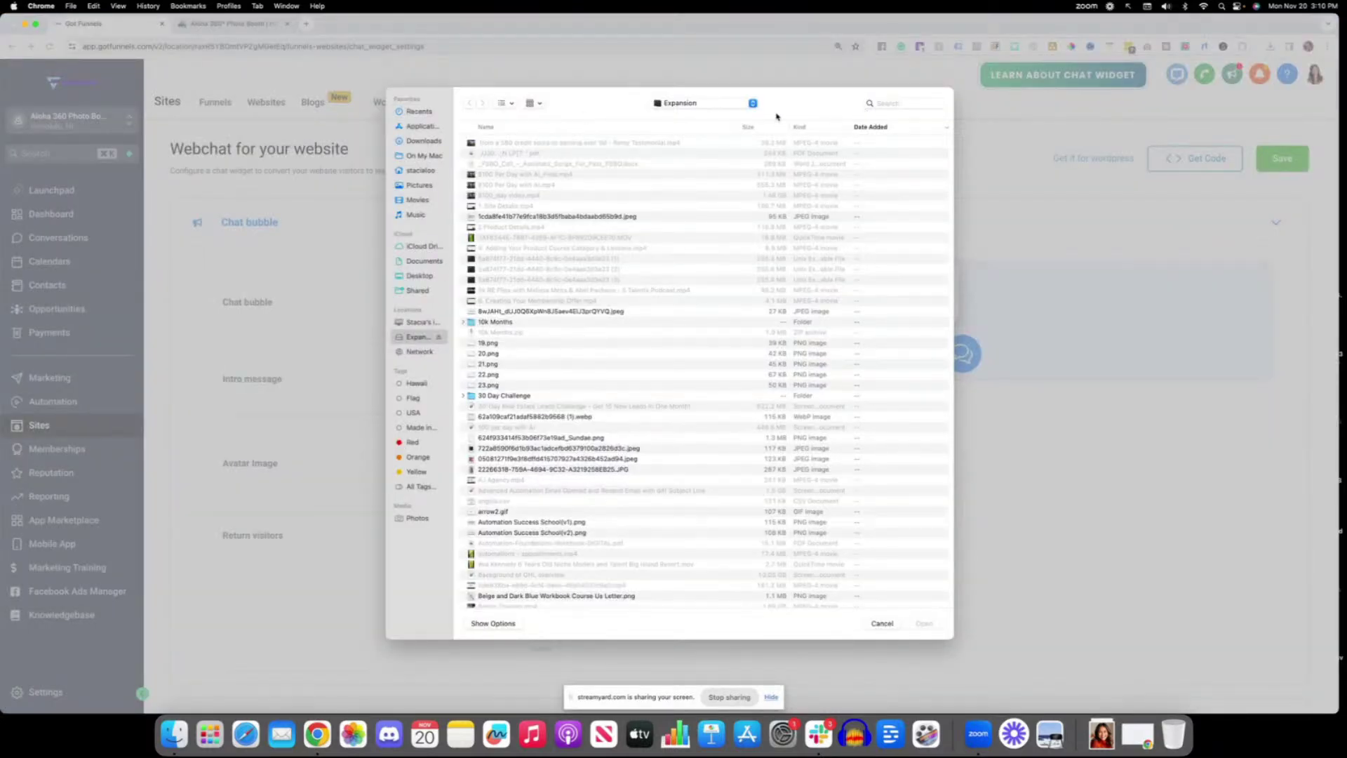
scroll(551, 210, "down", 20)
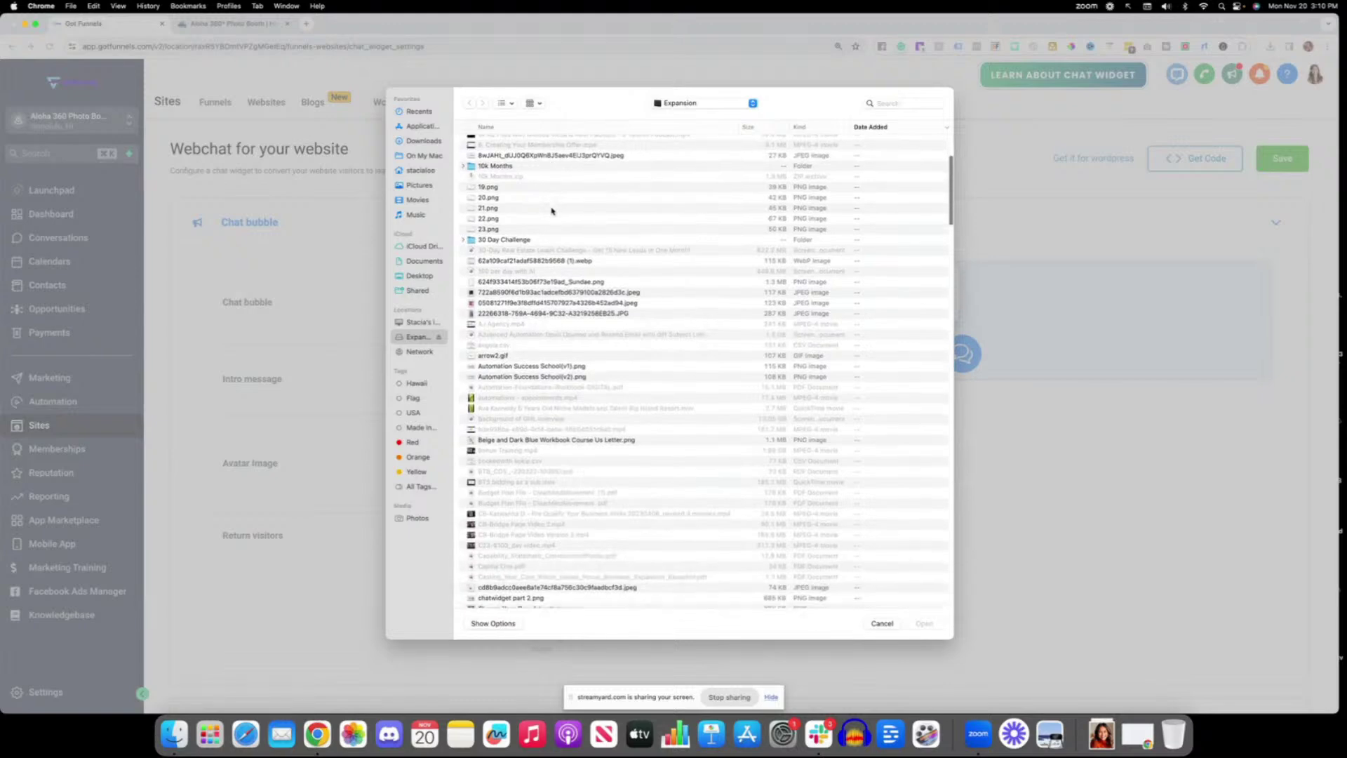
scroll(551, 210, "up", 20)
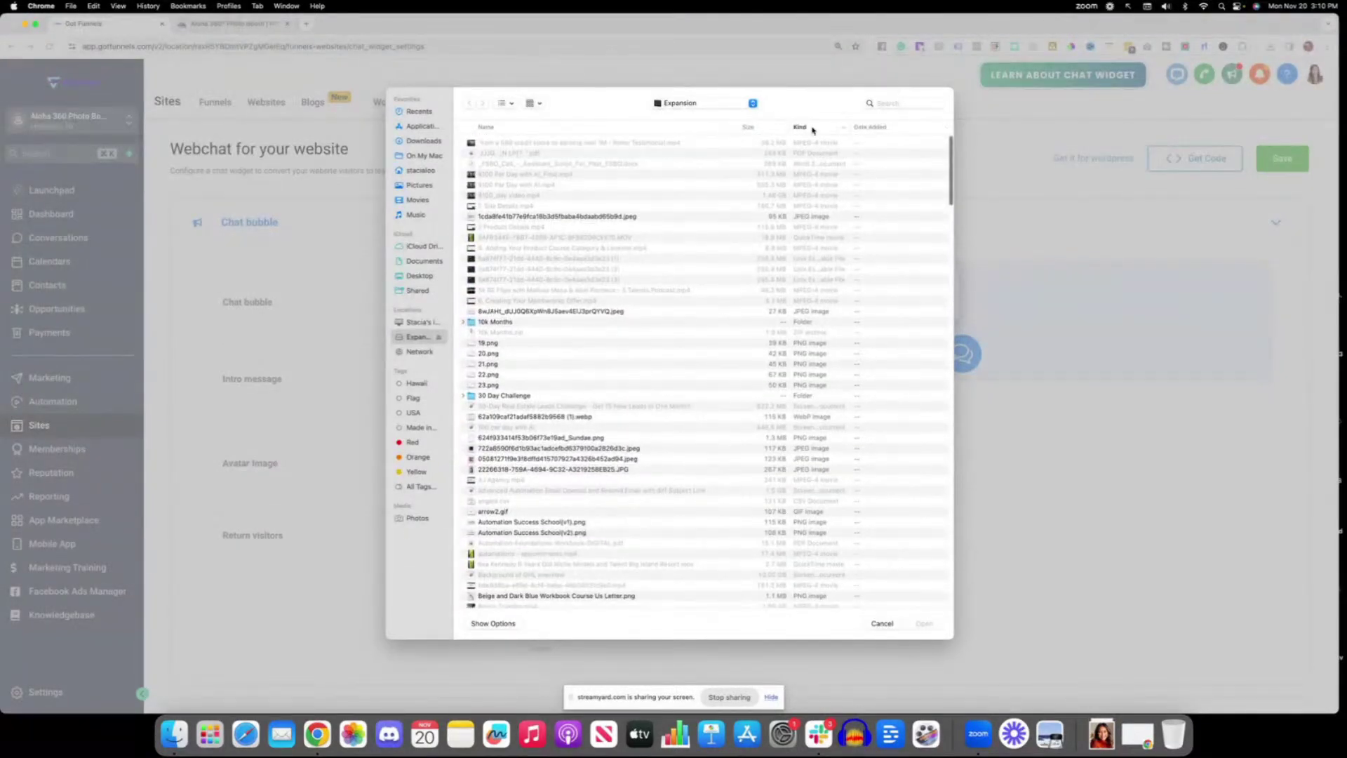
left_click(870, 127)
left_click(873, 127)
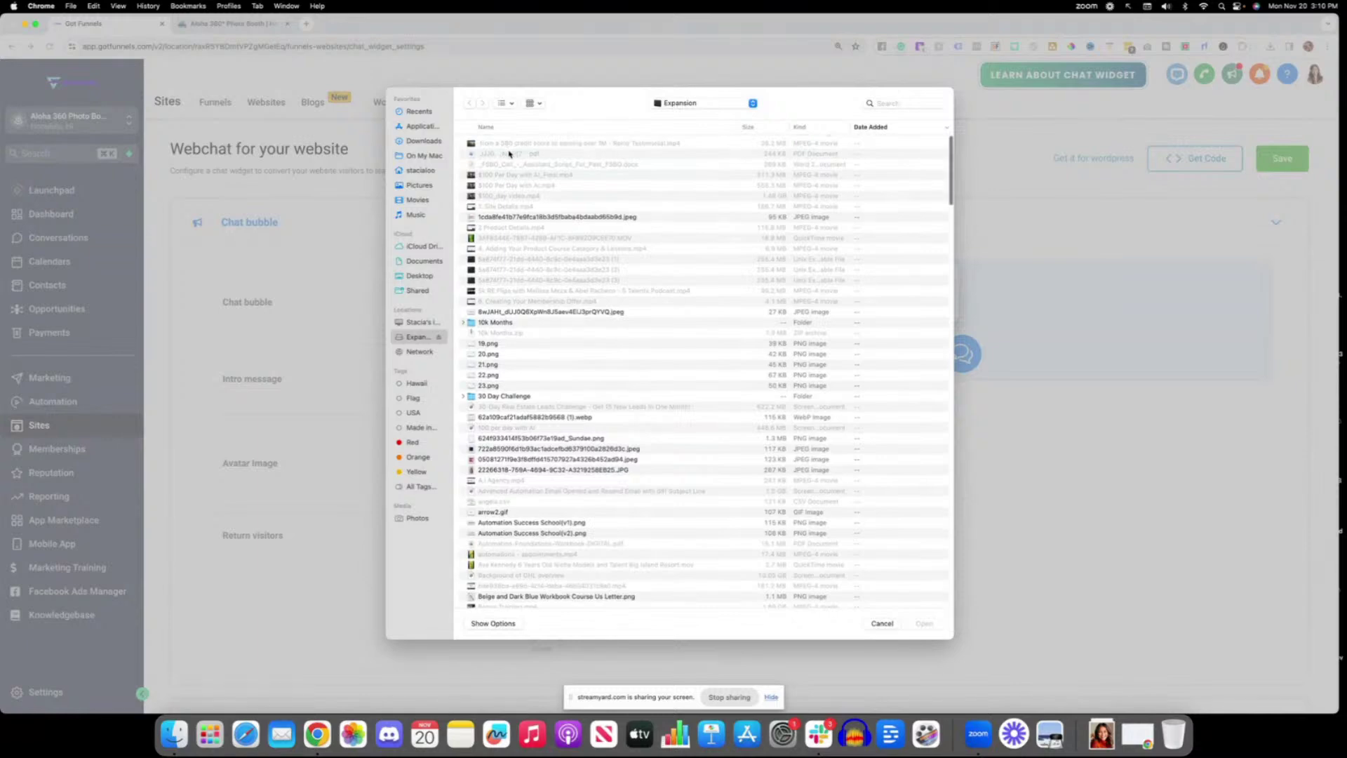
left_click(890, 103)
type("img")
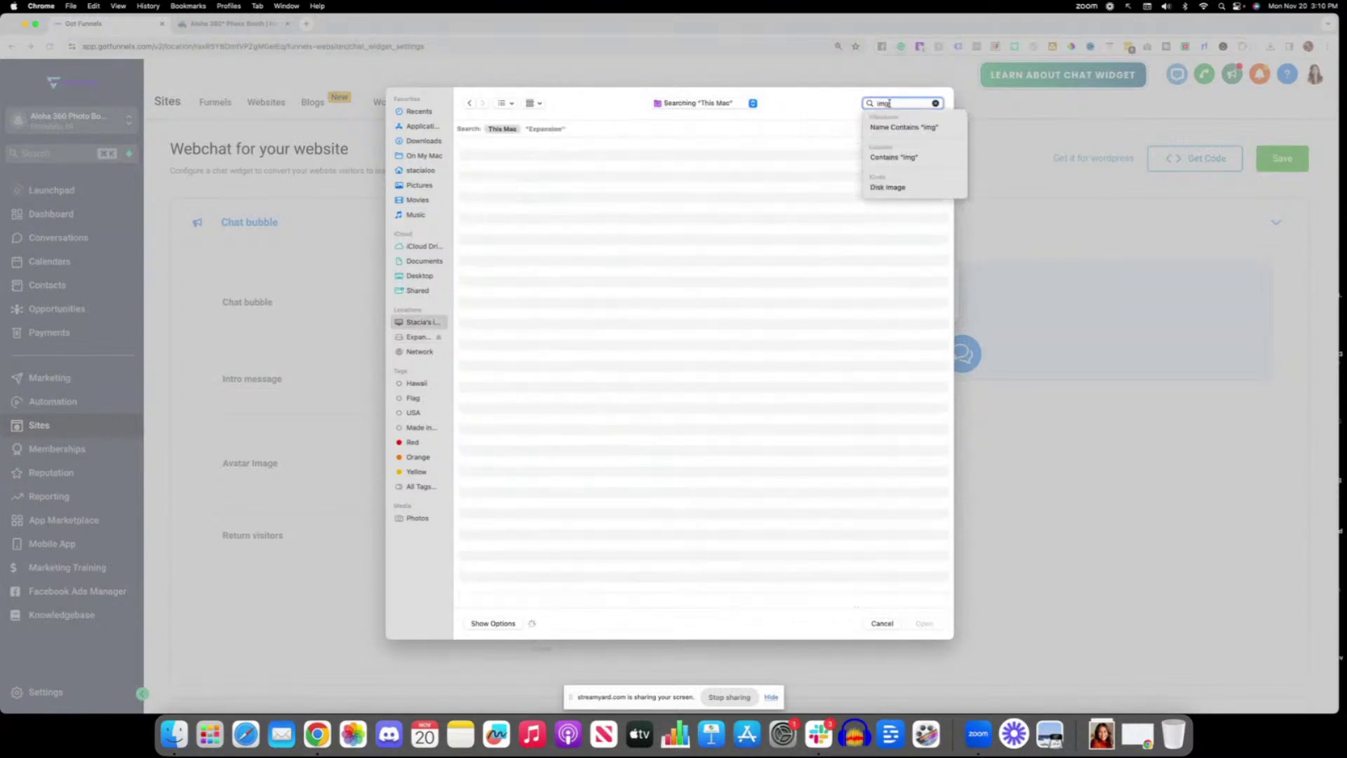
key("Down")
key("Return")
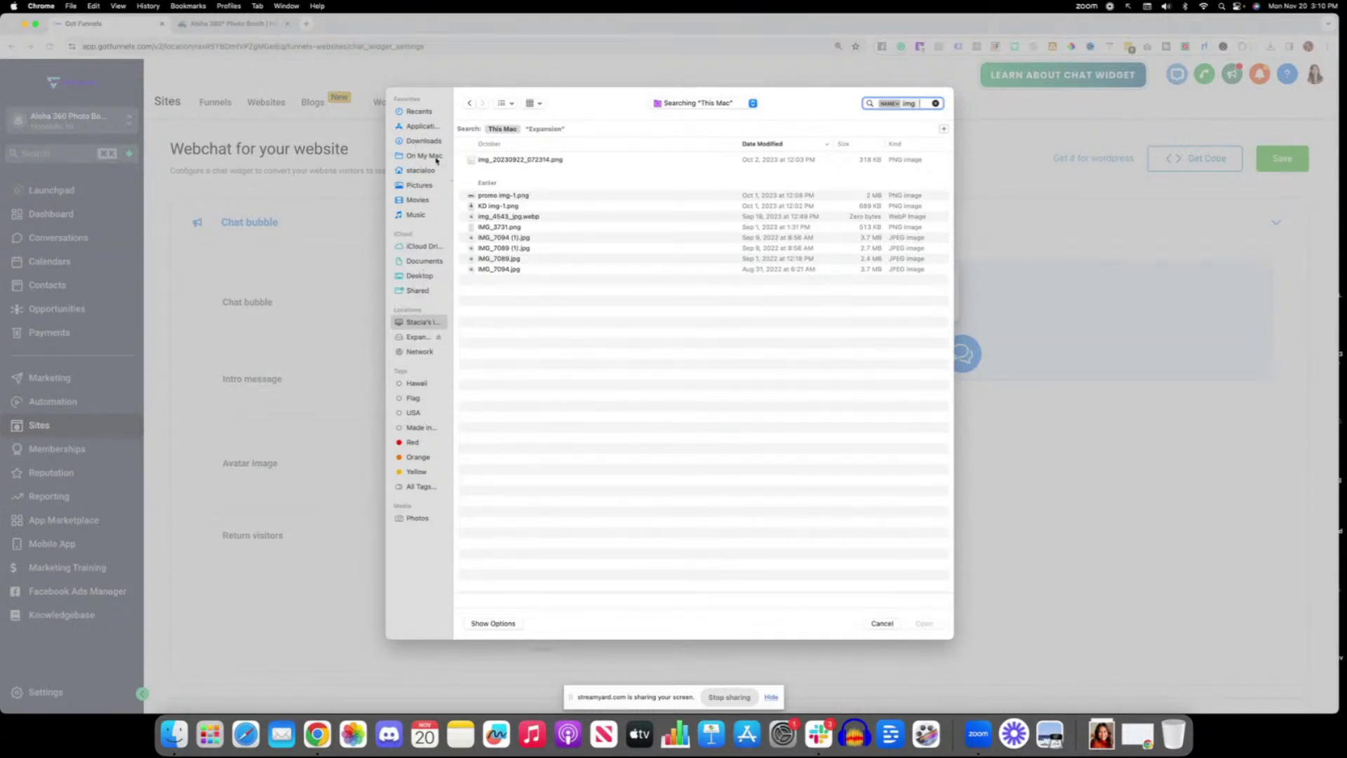
left_click(428, 275)
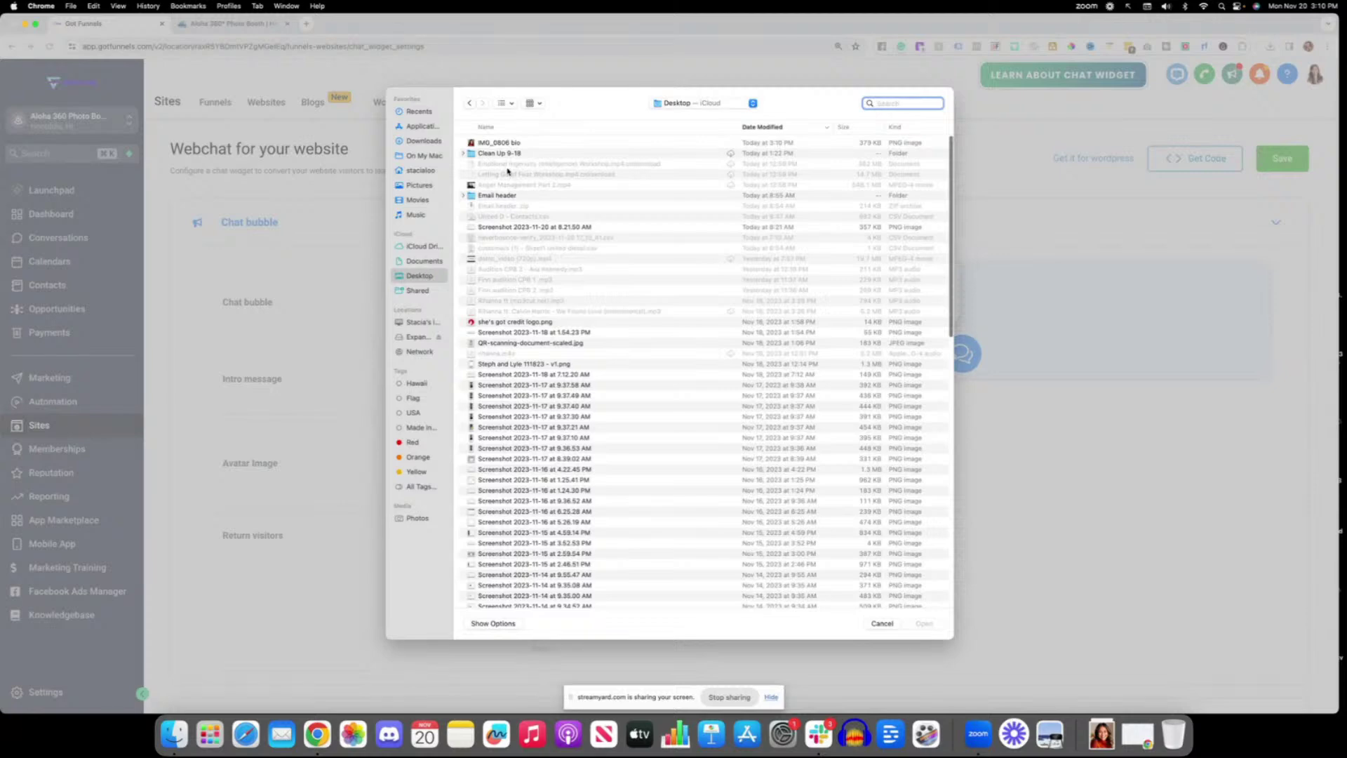
double_click(480, 143)
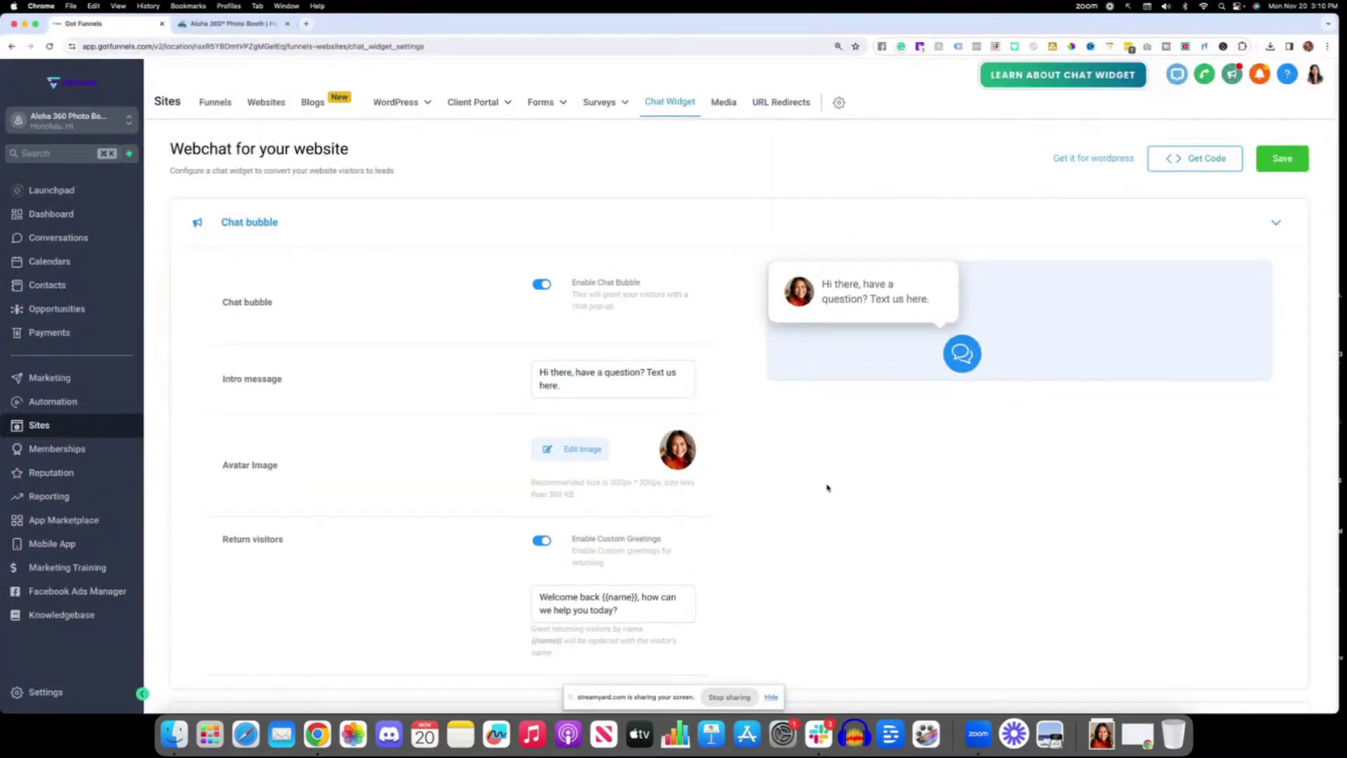
Review the chat widget's chat bubble, chat type, widget window and acknowledgement settings.
scroll(508, 374, "down", 1)
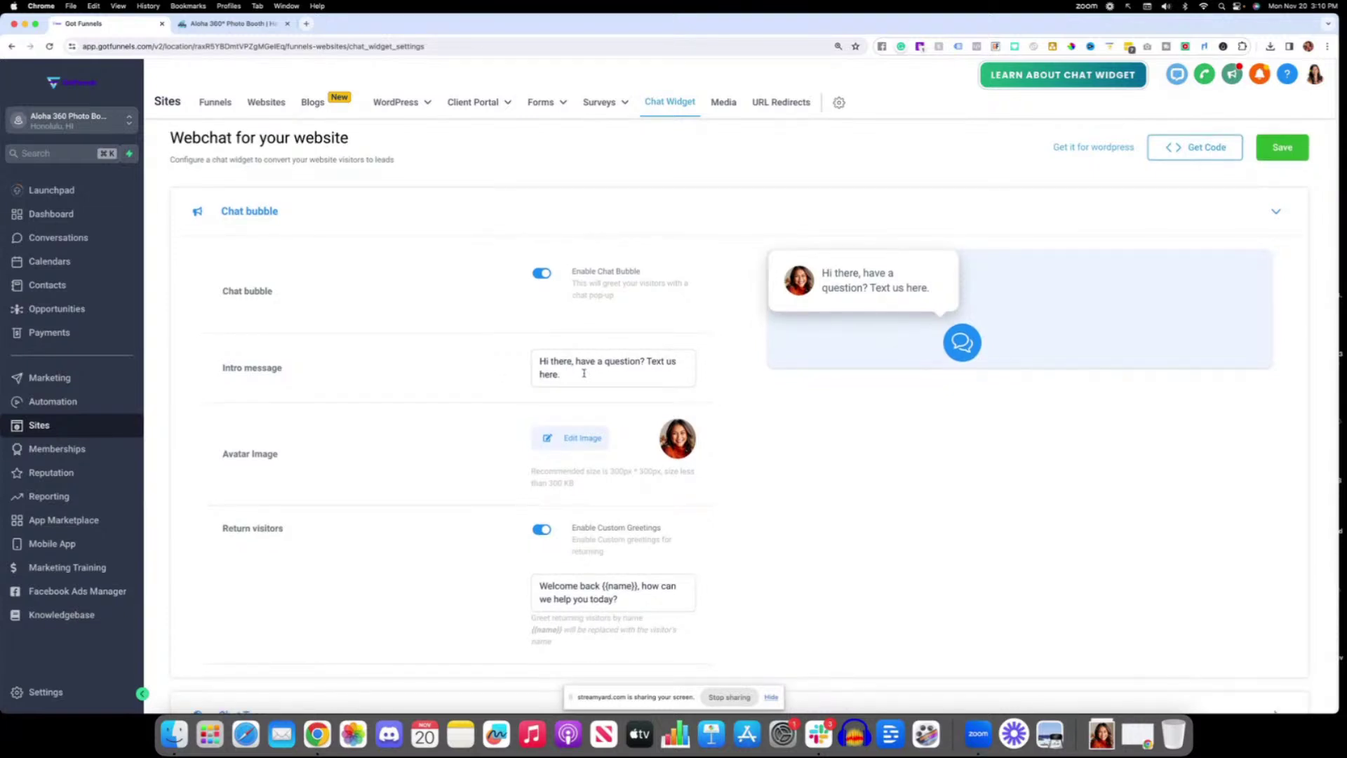
scroll(569, 371, "down", 1)
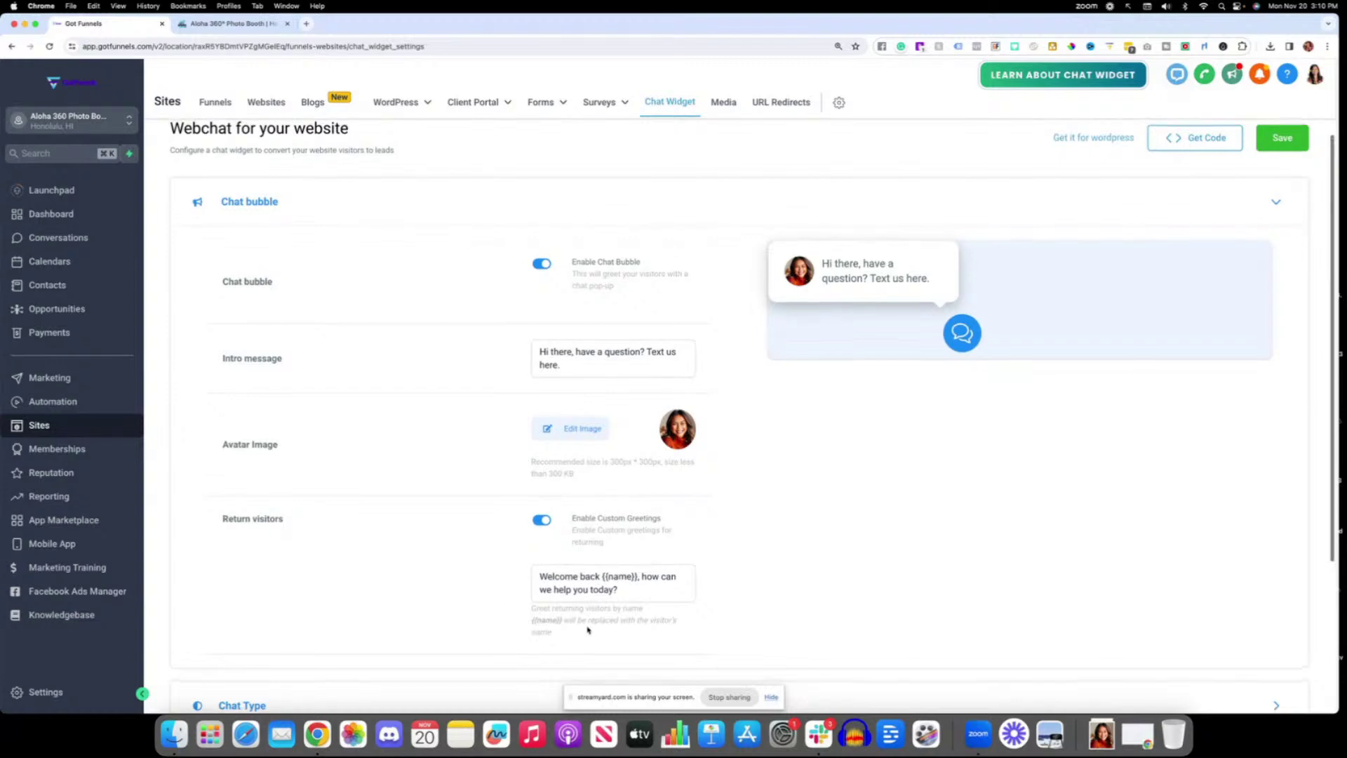
scroll(856, 635, "down", 3)
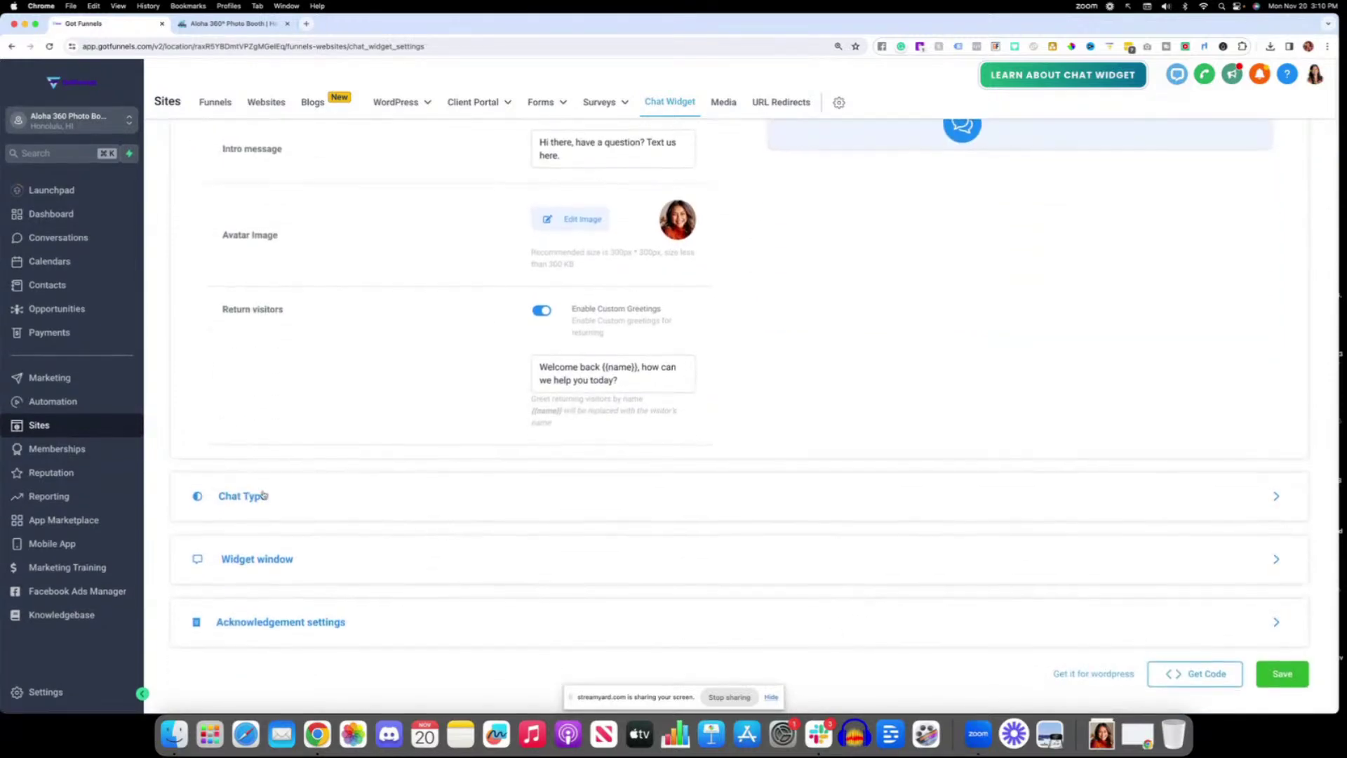
left_click(260, 492)
scroll(264, 514, "up", 5)
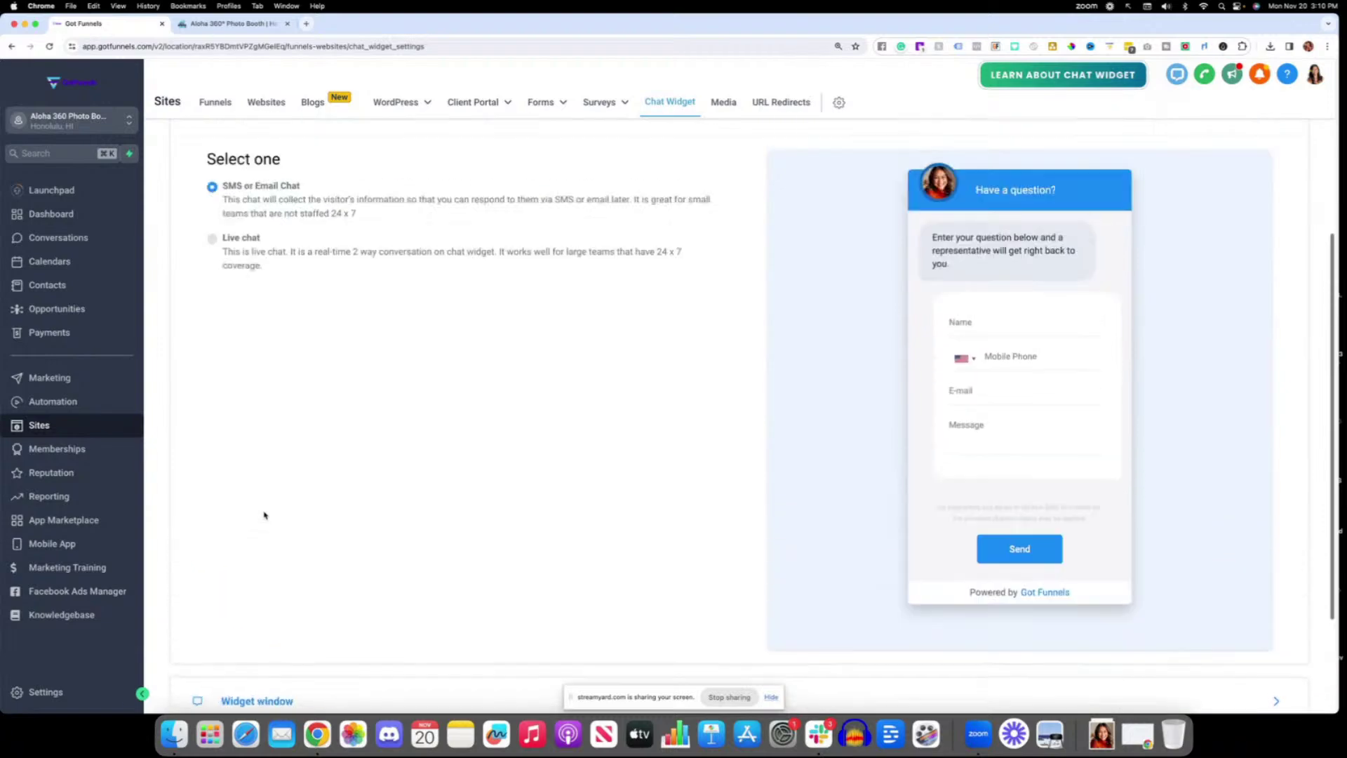
scroll(264, 515, "down", 5)
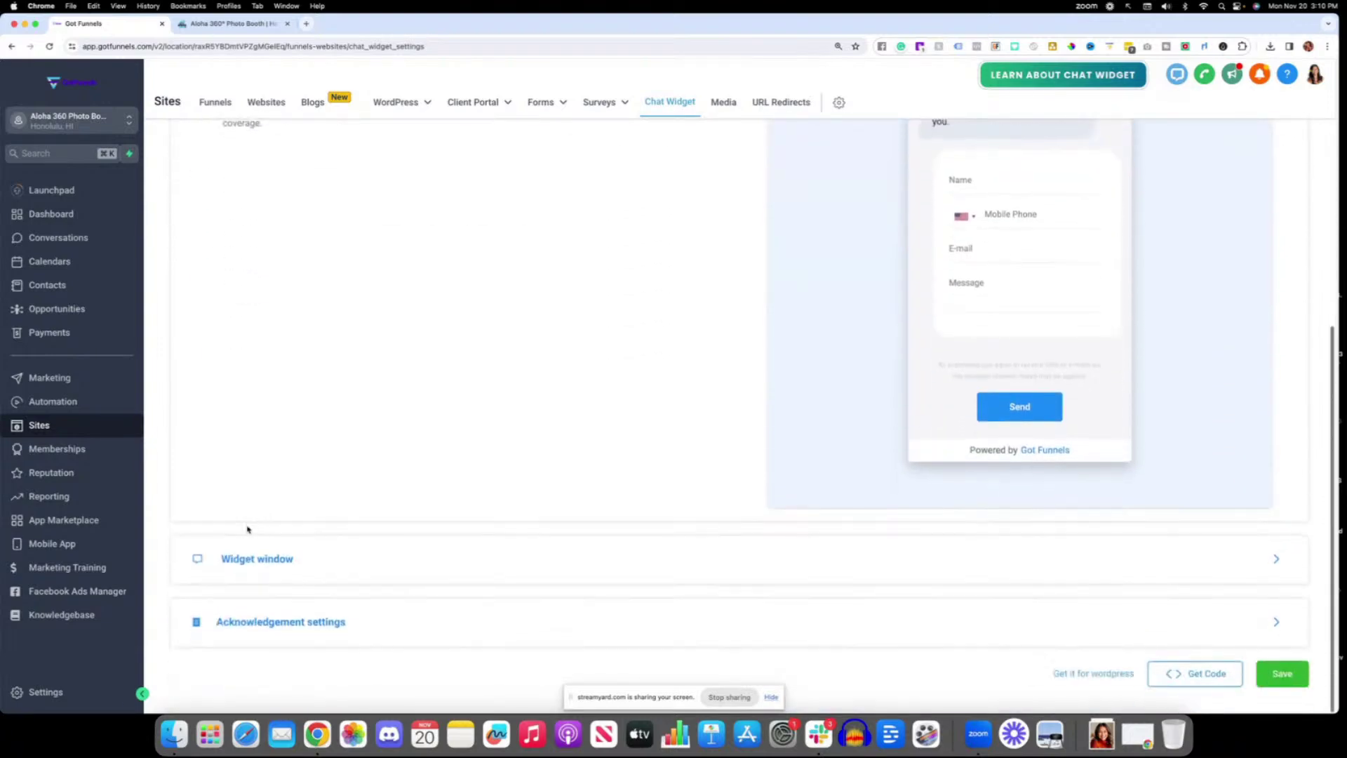
left_click(242, 555)
scroll(239, 550, "down", 3)
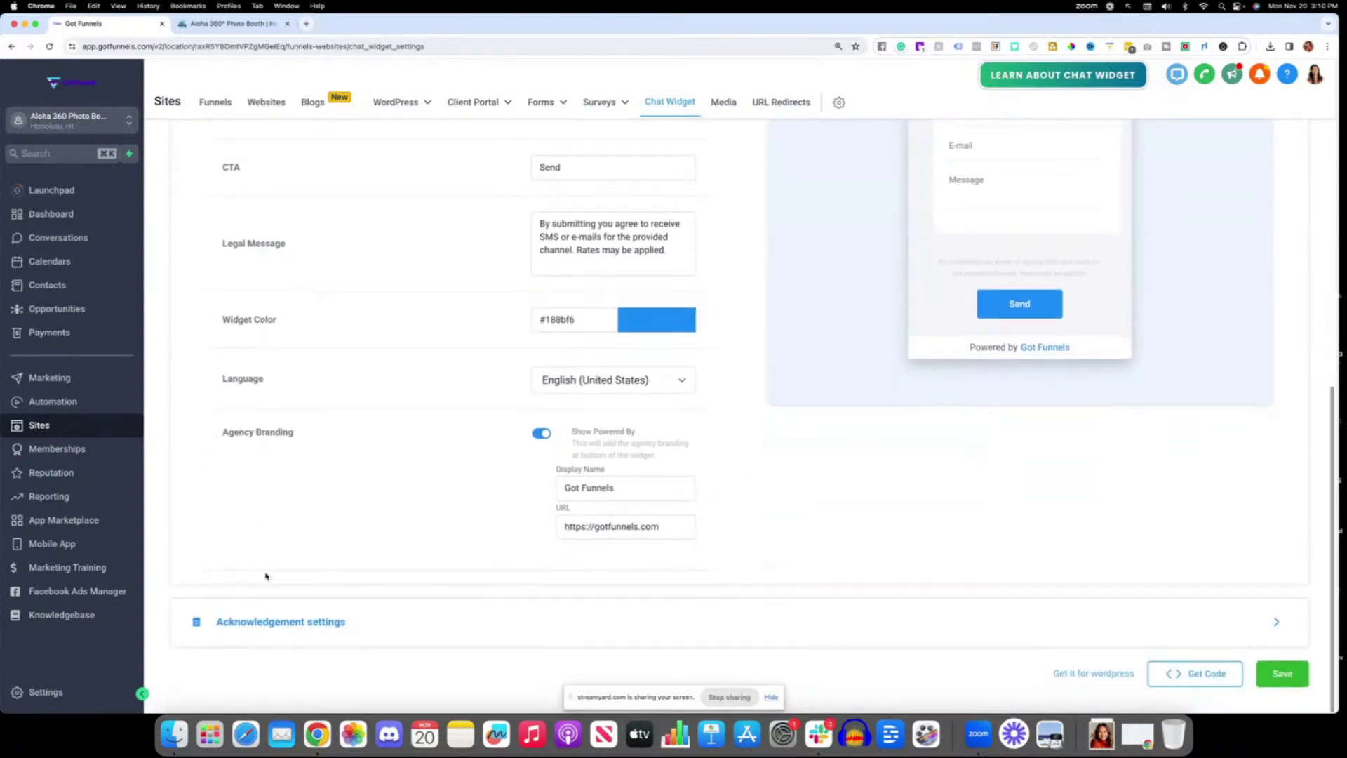
left_click(264, 623)
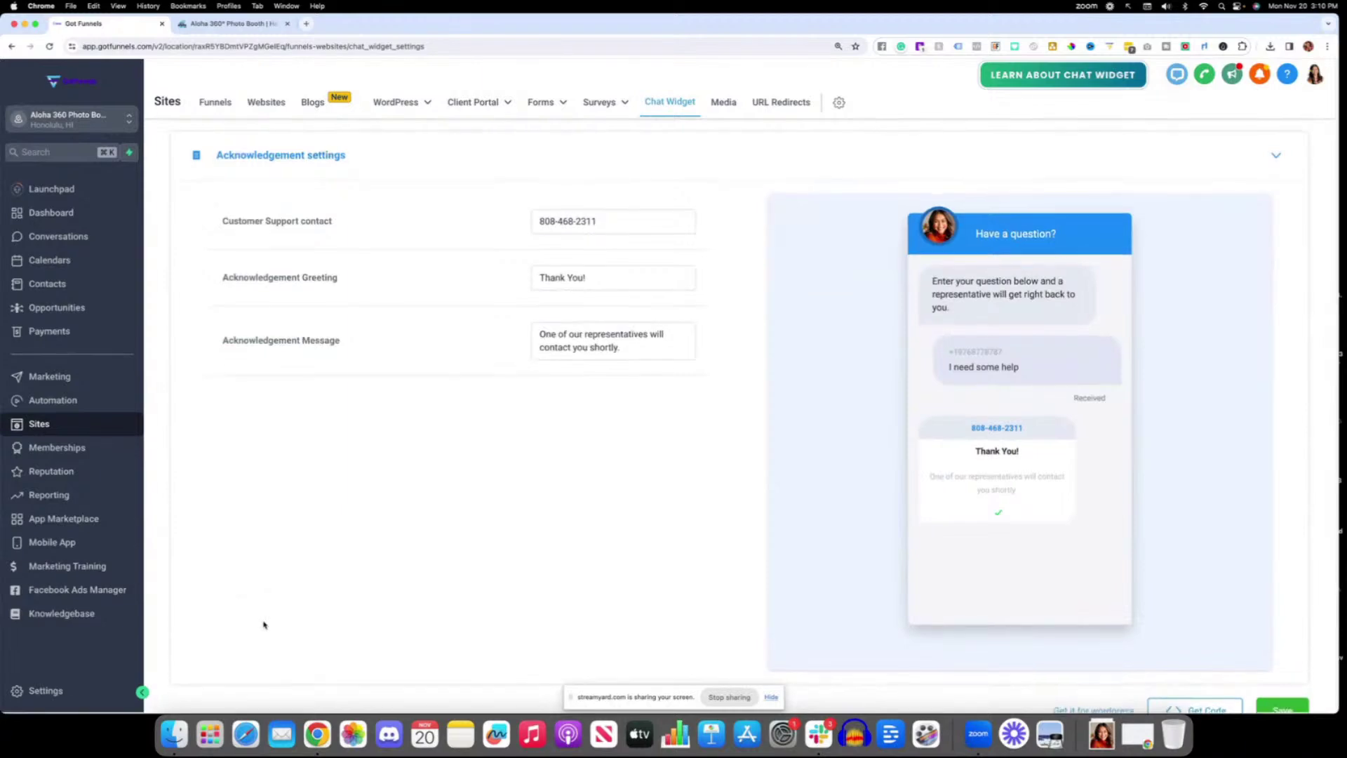
scroll(264, 625, "up", 5)
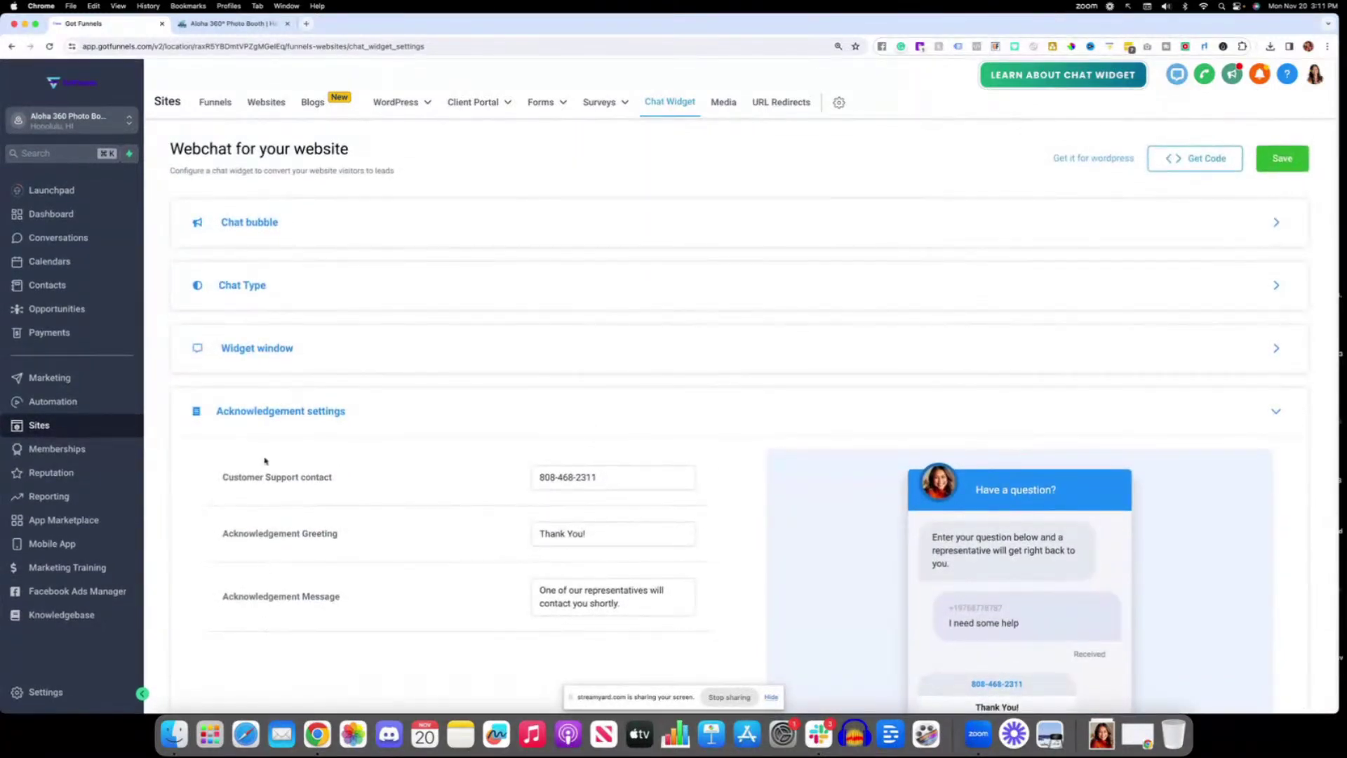
Expand the widget window settings and save the chat widget configuration.
left_click(257, 349)
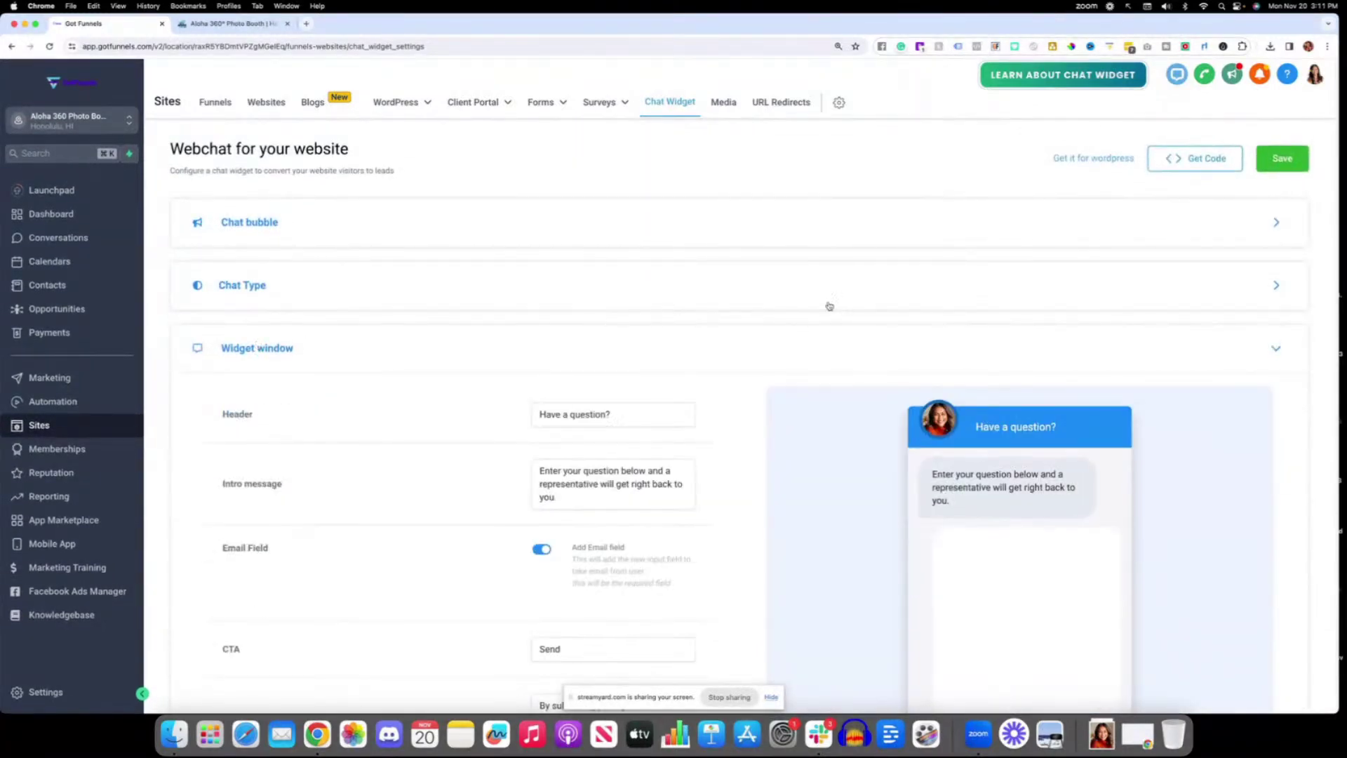
left_click(1283, 158)
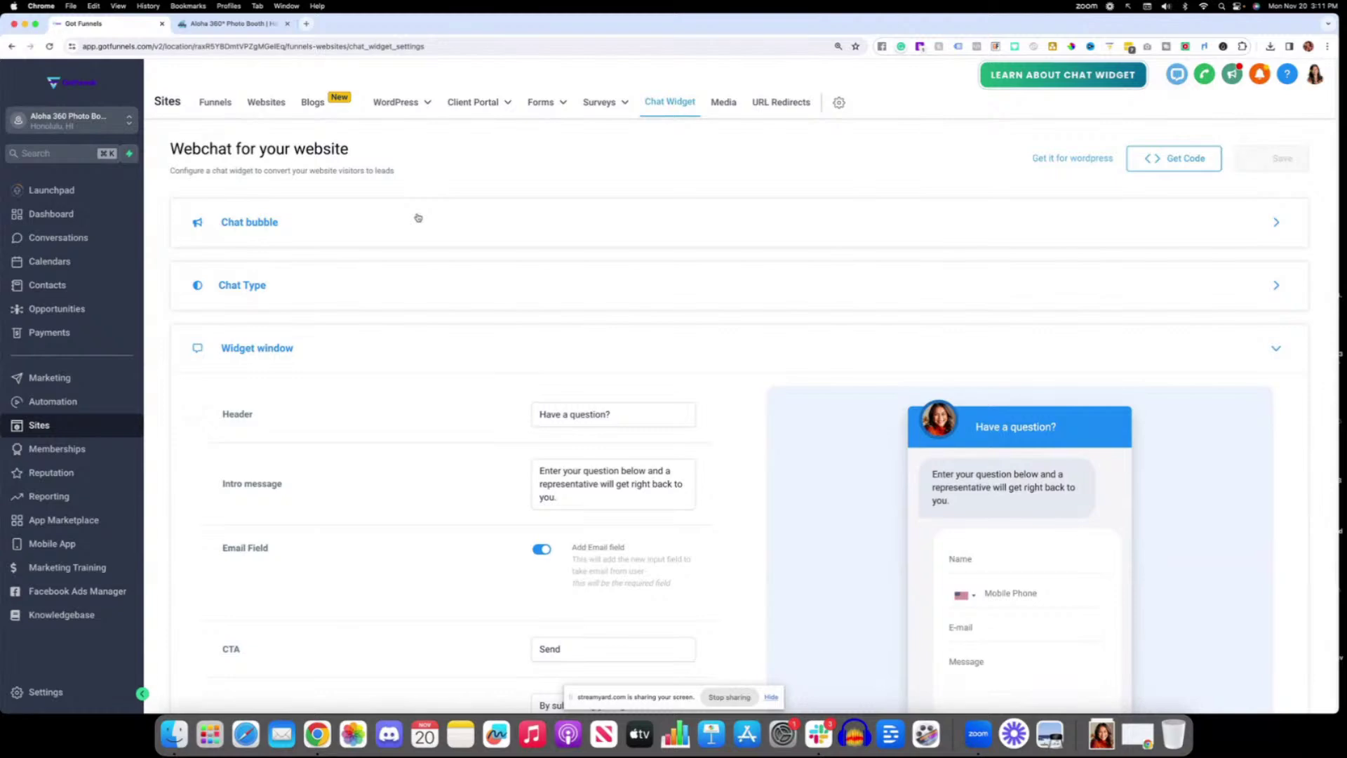
Create a new automation workflow starting from scratch.
scroll(597, 240, "down", 4)
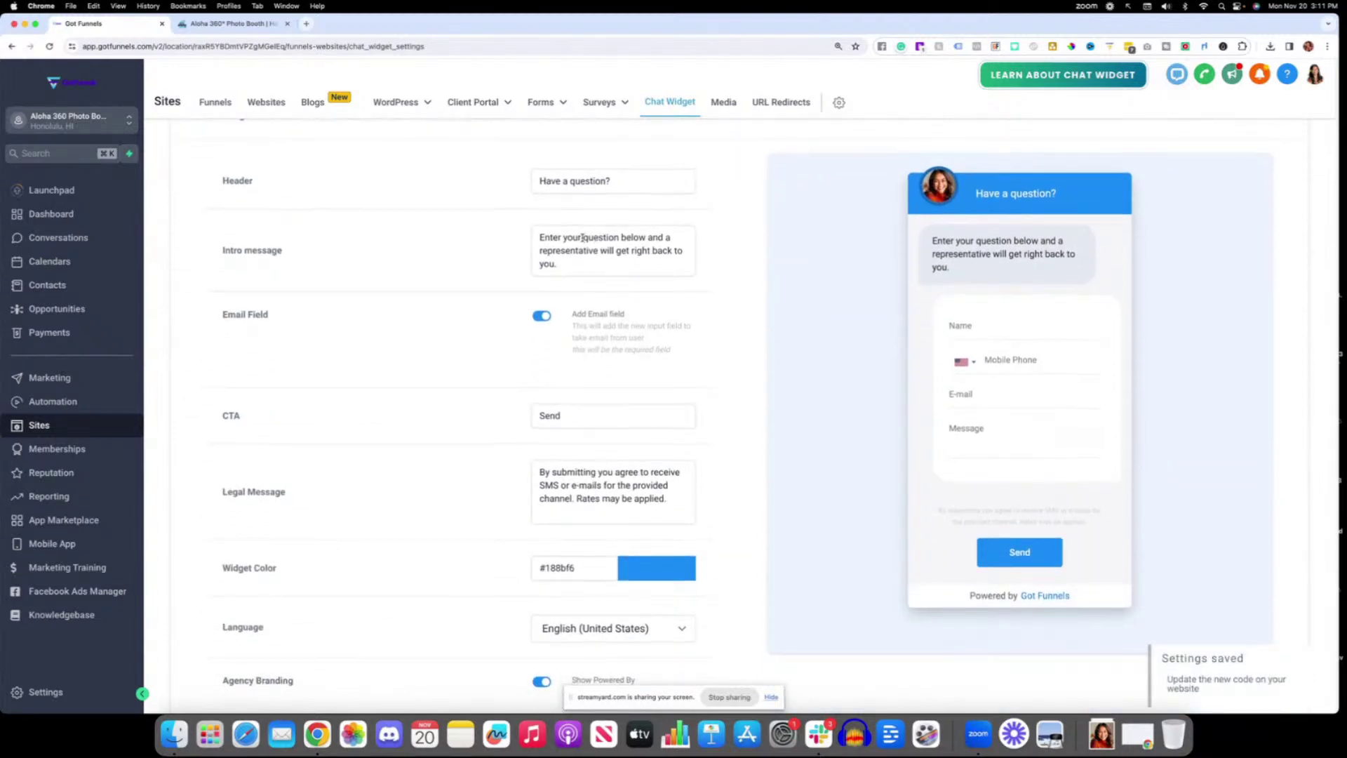
scroll(583, 241, "up", 4)
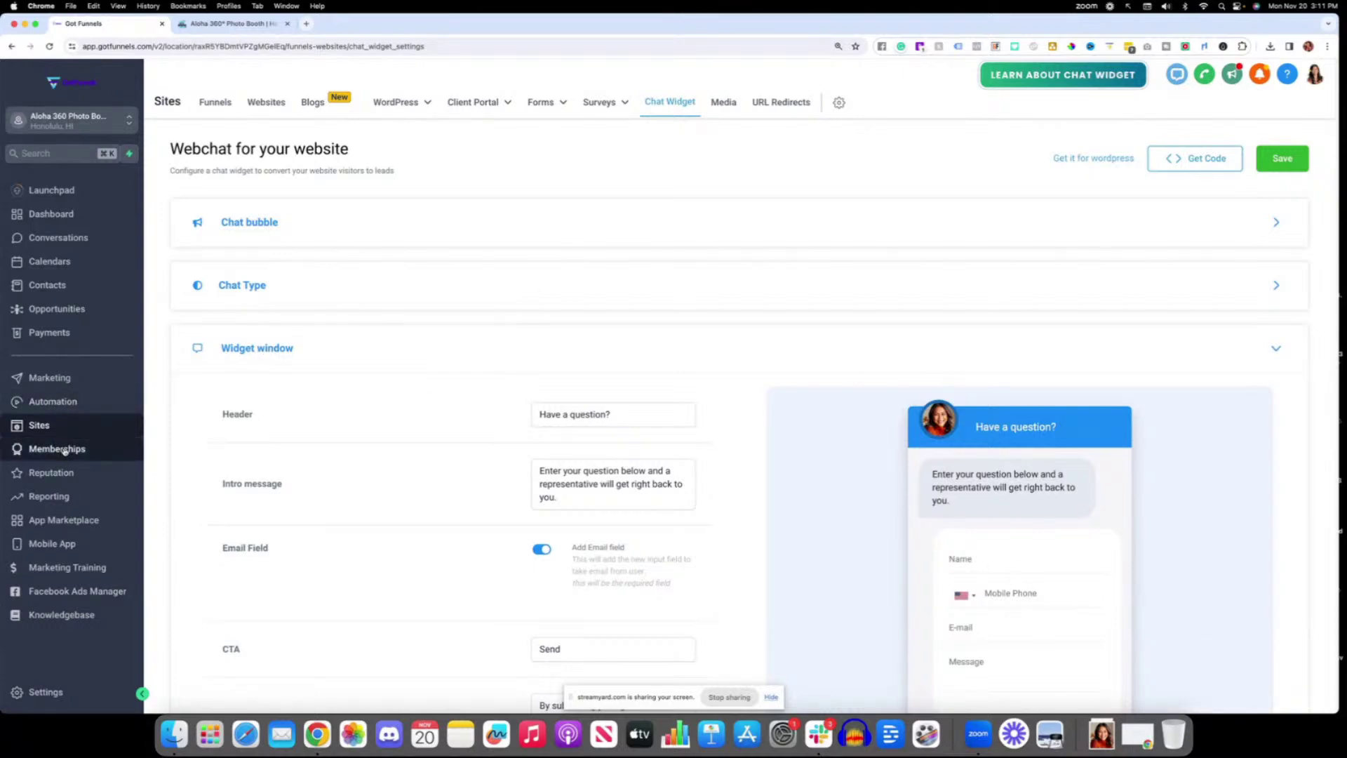
left_click(40, 404)
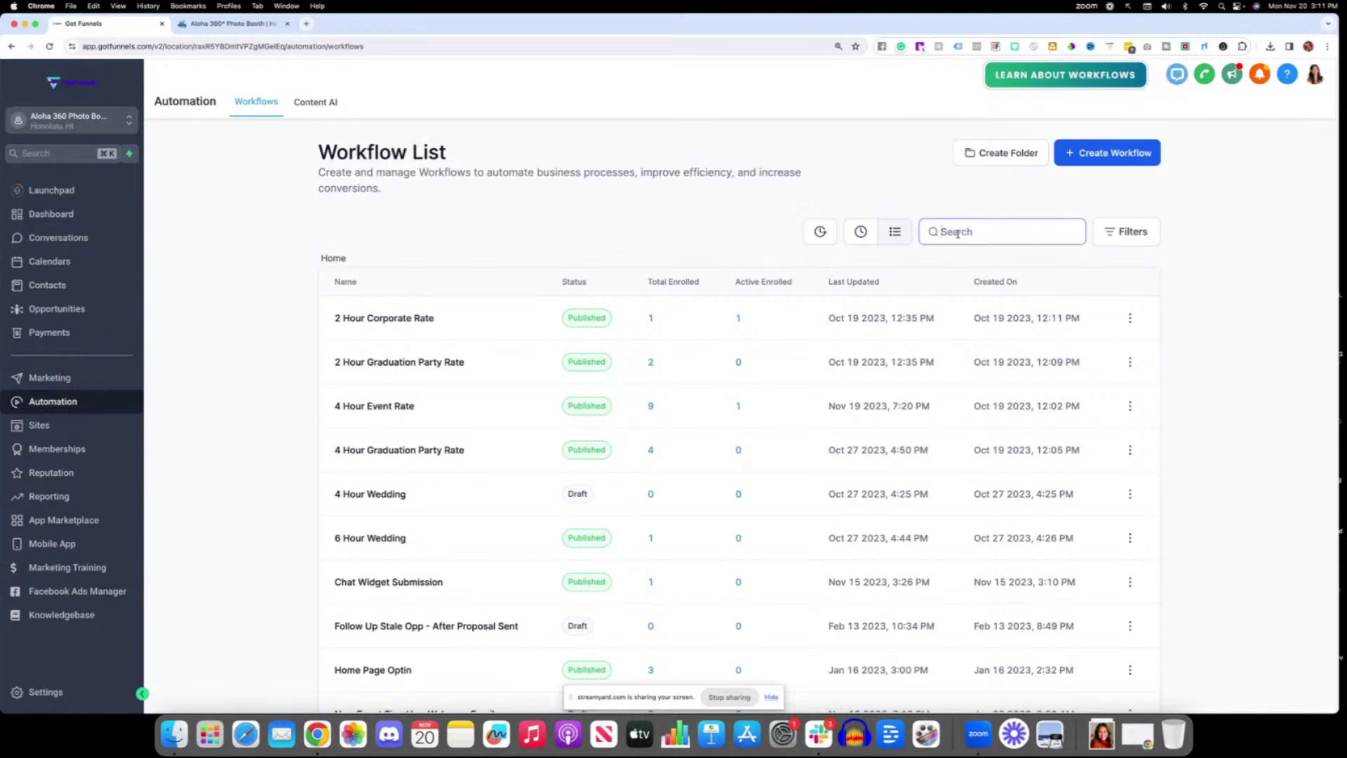
left_click(1107, 149)
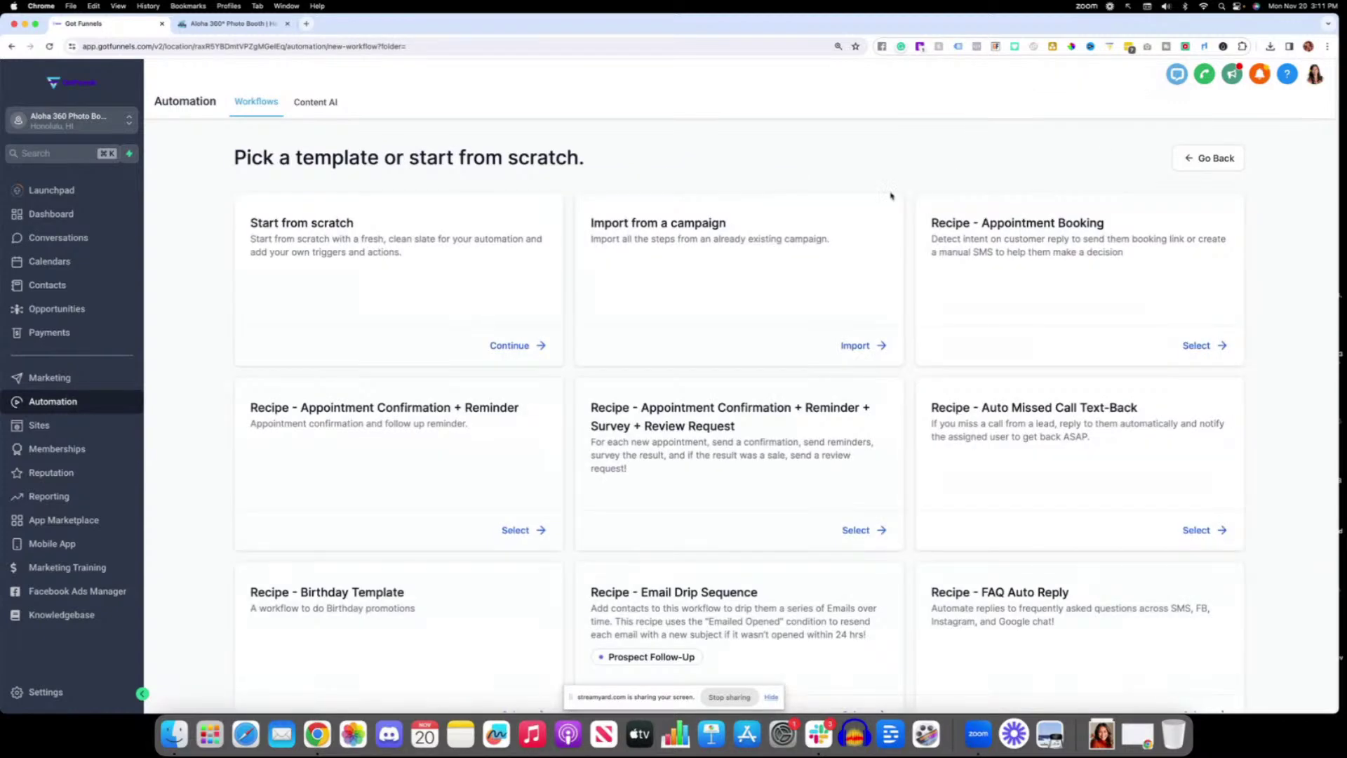
left_click(513, 346)
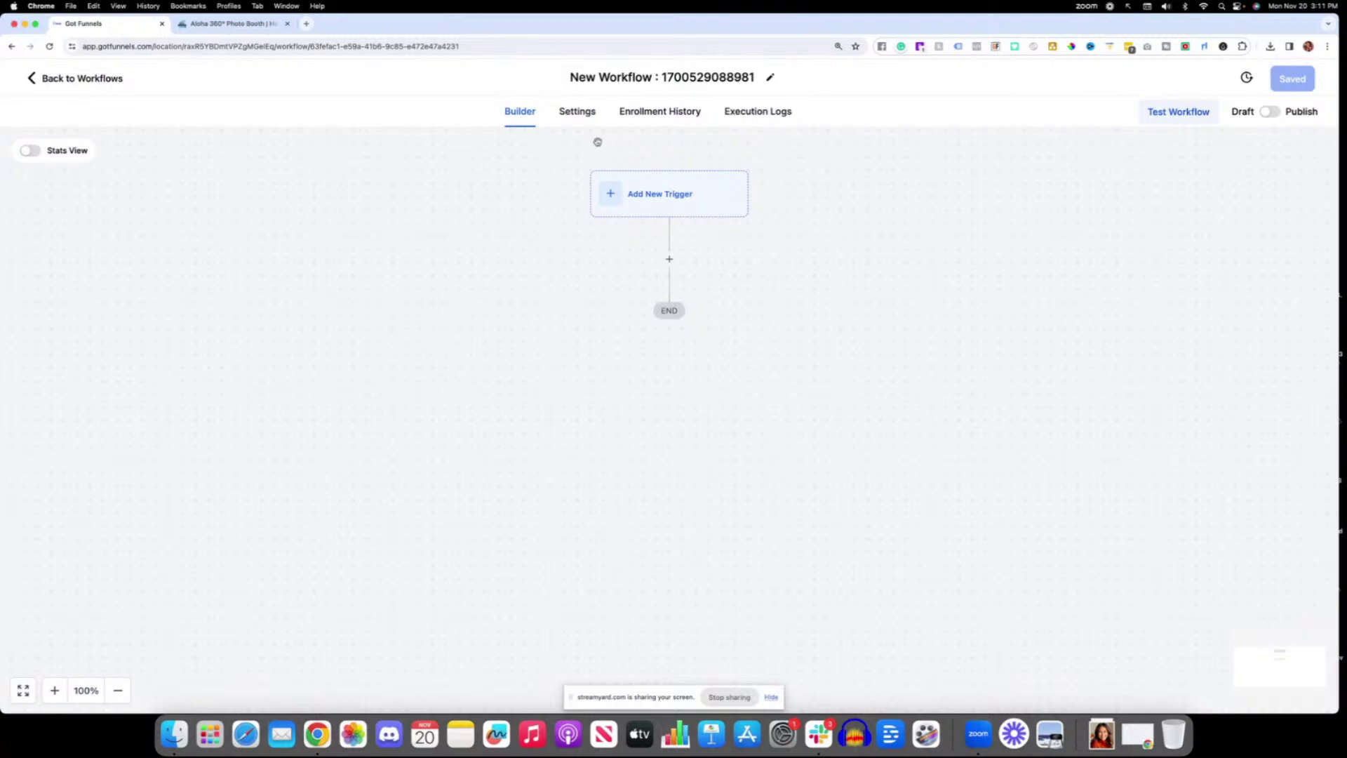
Rename the new workflow as "Chatwidget Reply".
left_click(599, 77)
key("super+a")
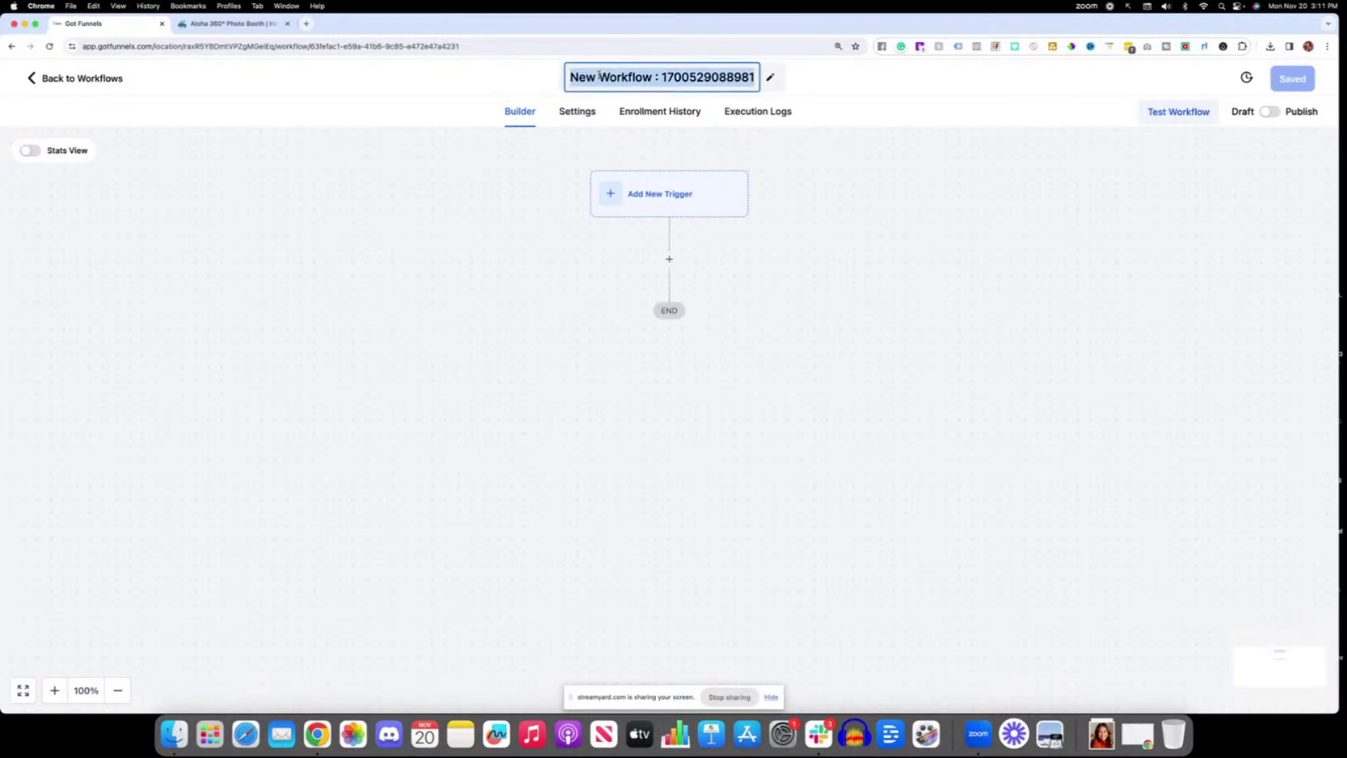
key("BackSpace")
type("Chatwidet")
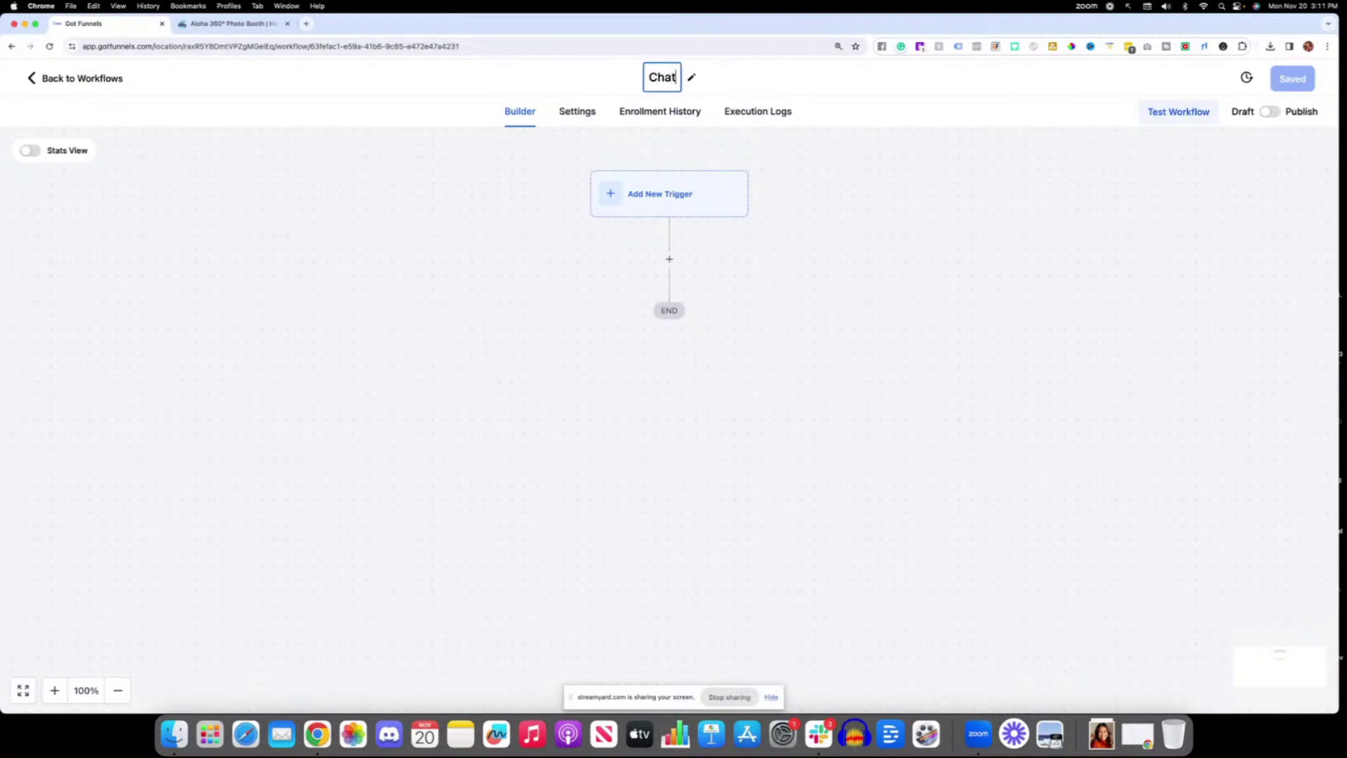
key("BackSpace")
key("BackSpace")
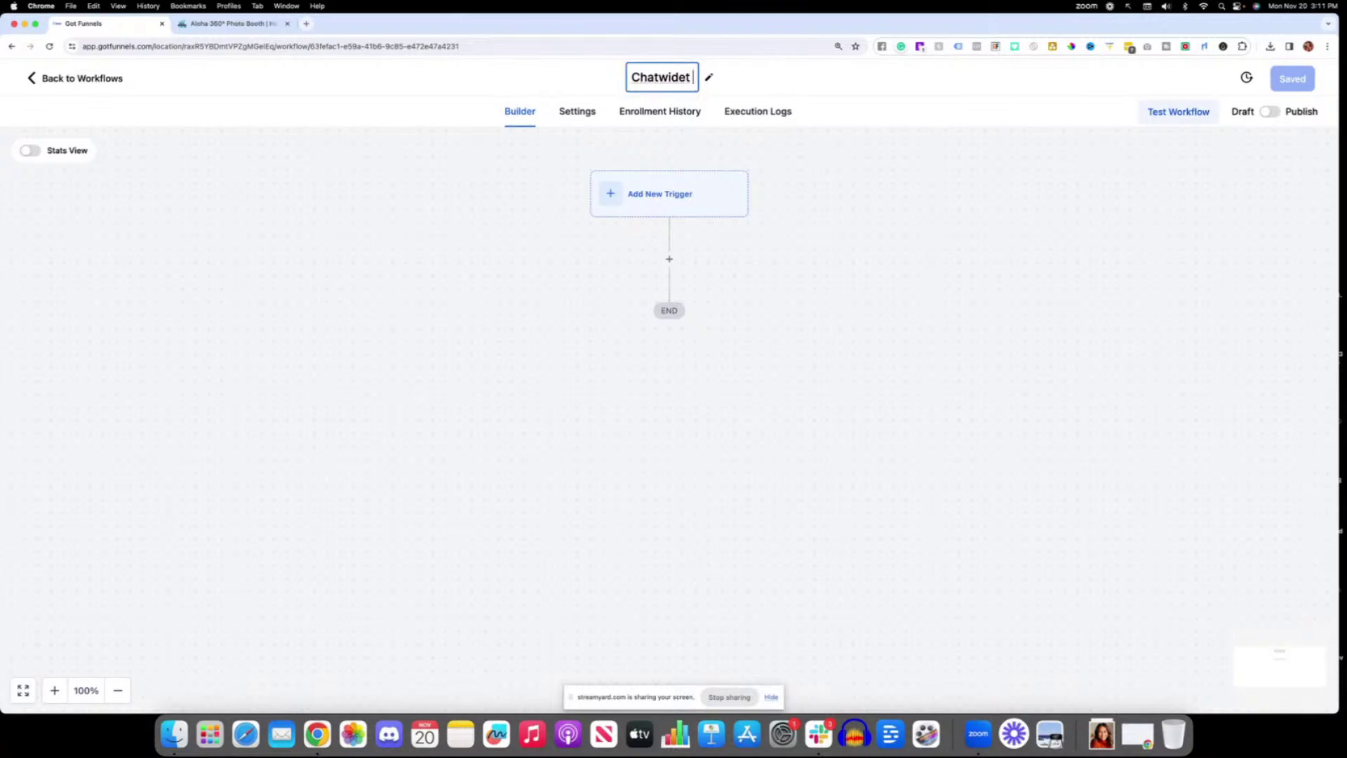
type("get REsp")
key("BackSpace")
key("BackSpace")
key("BackSpace")
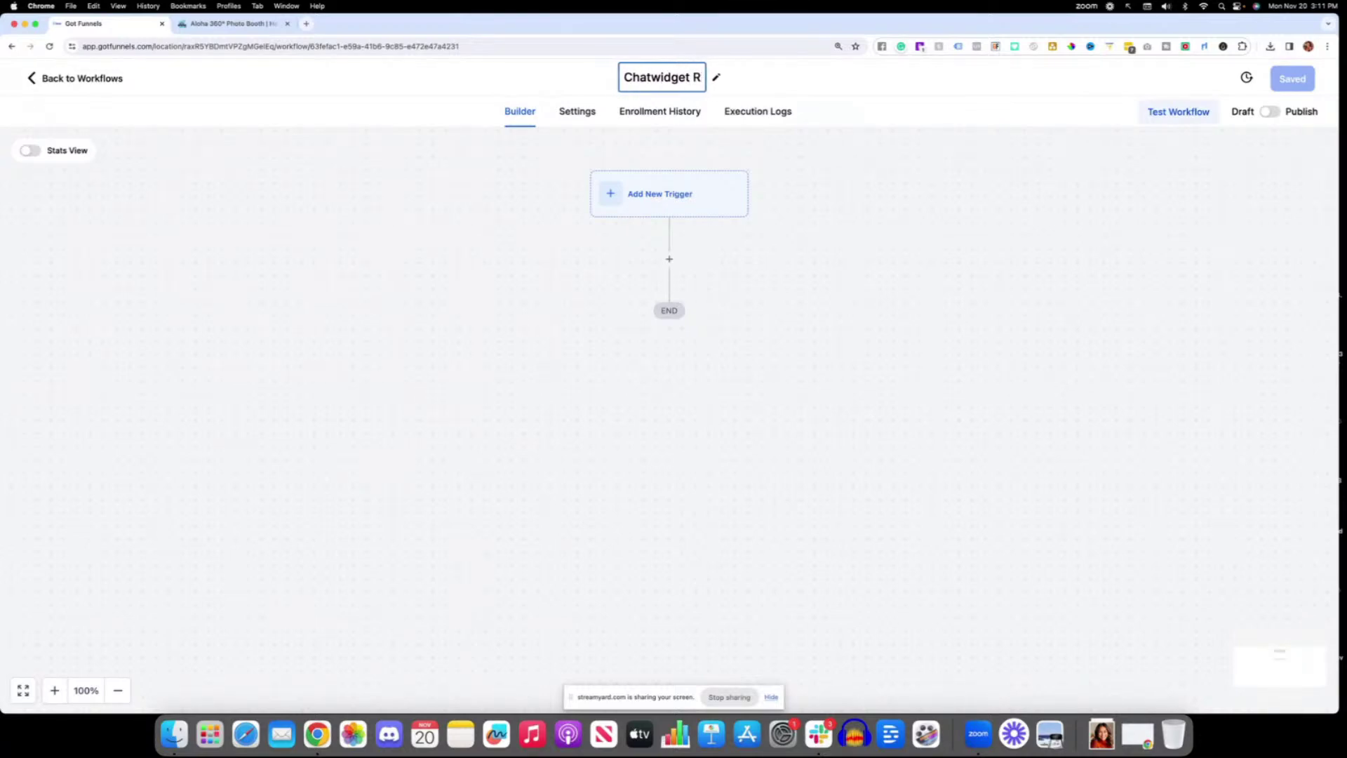
type("ep")
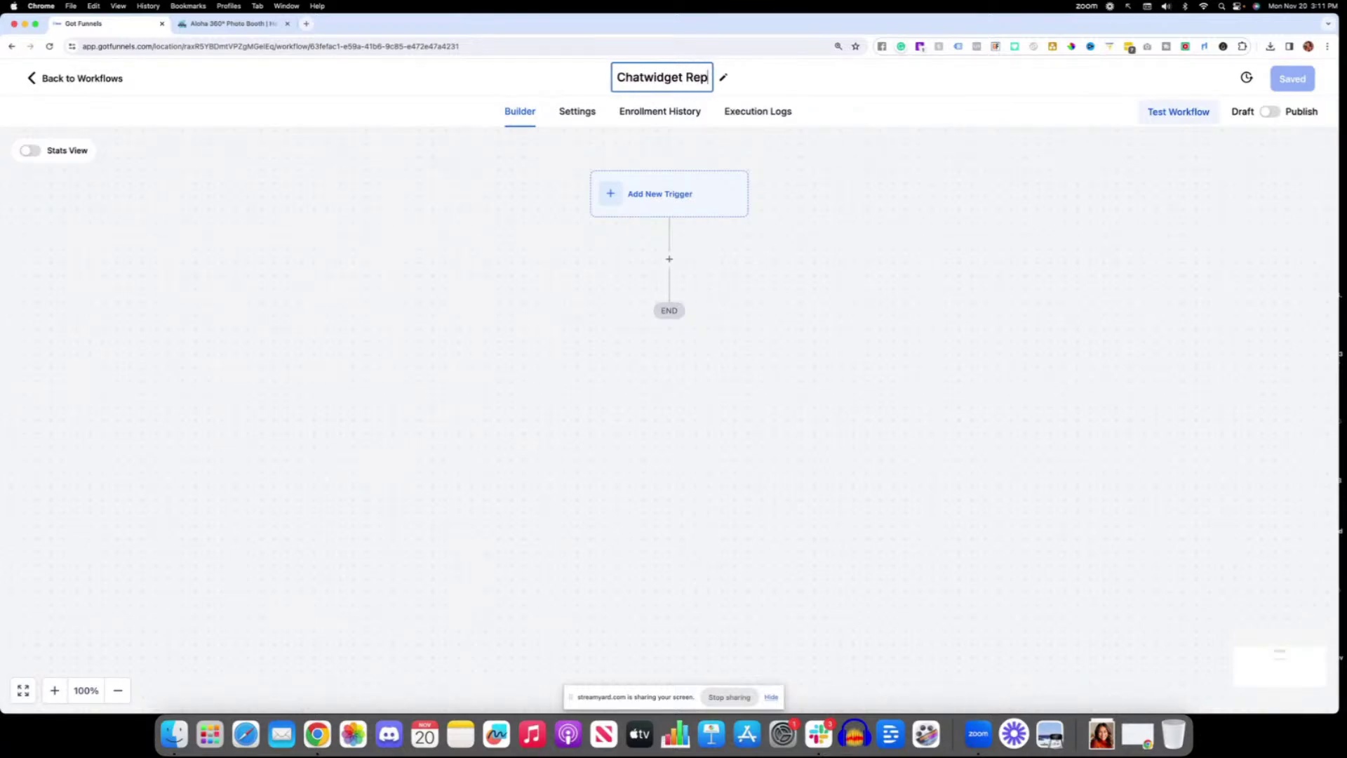
type("ly")
left_click(472, 212)
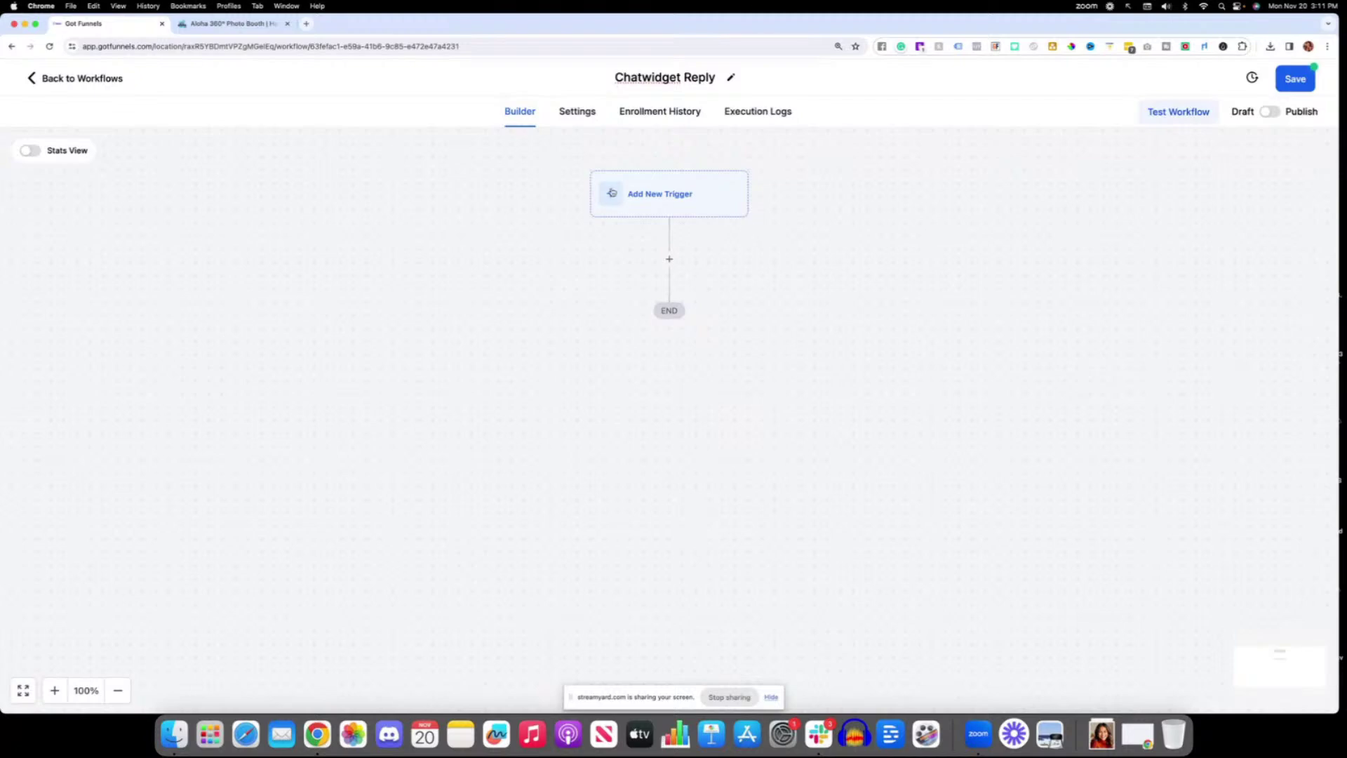
Search the workflow triggers for "customer" and choose the Customer Replied trigger.
left_click(618, 198)
left_click(1041, 230)
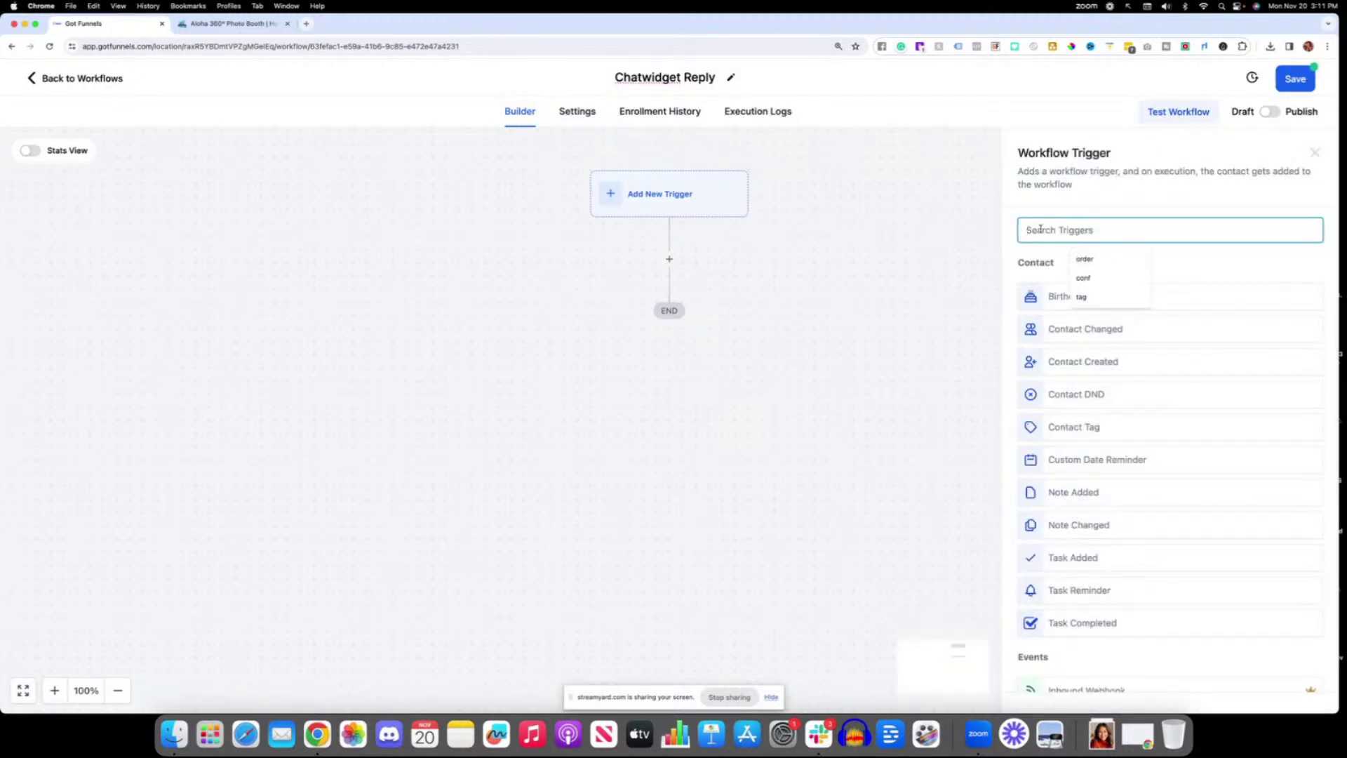
type("customer")
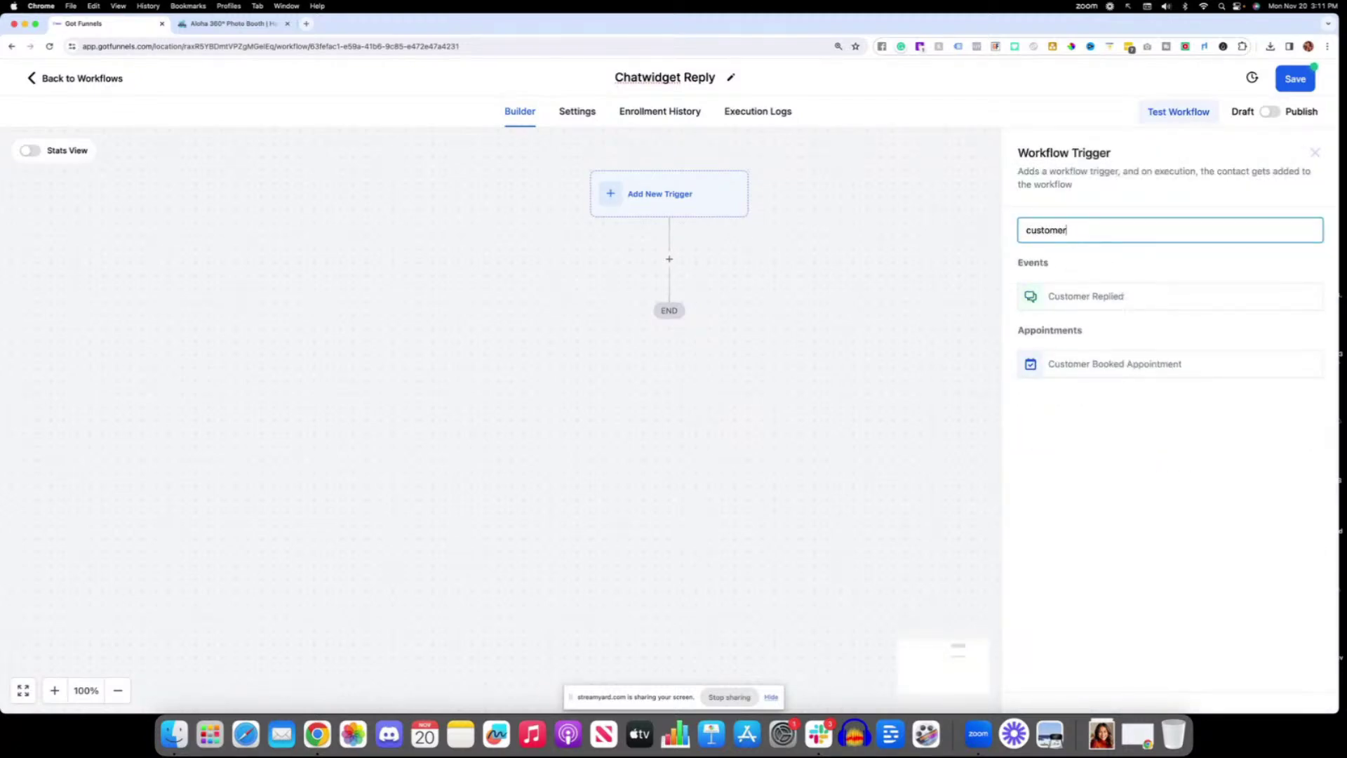
left_click(1110, 296)
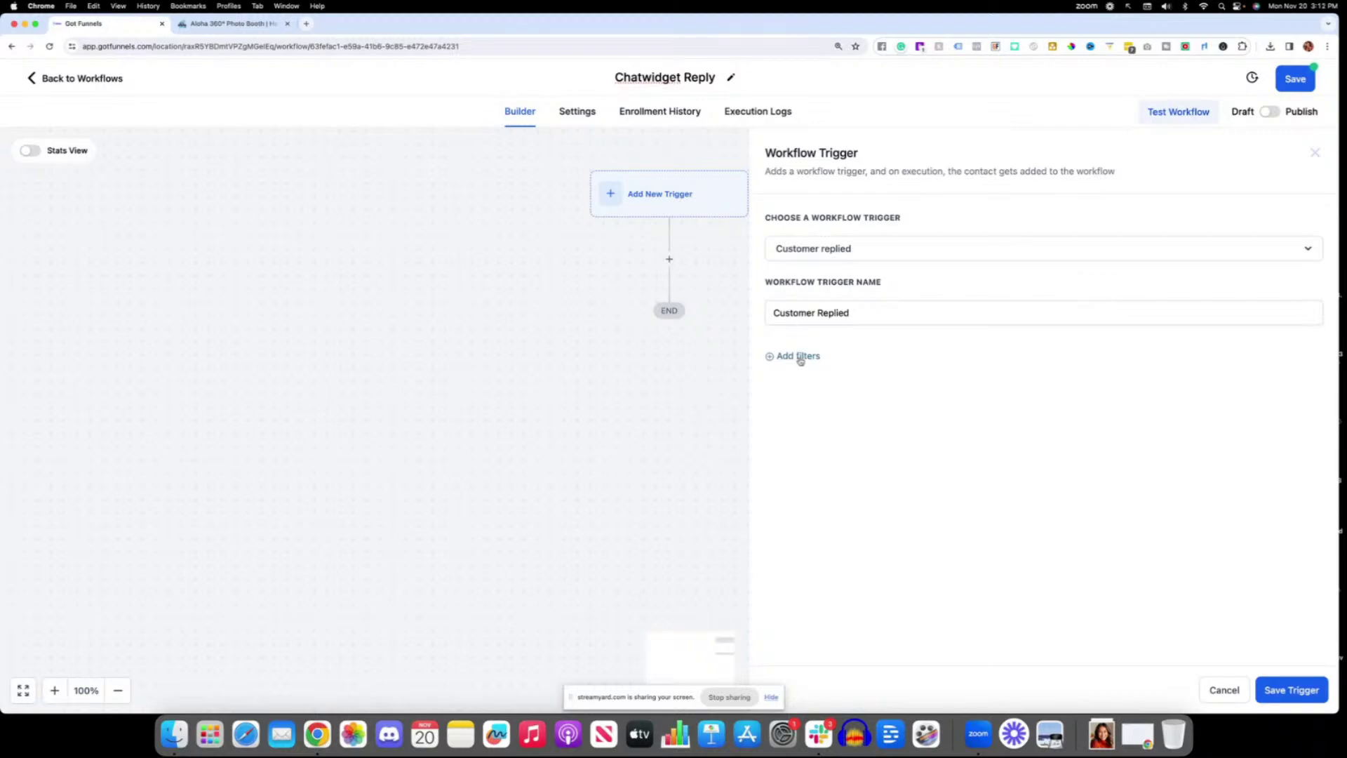
Add a filter to the Customer Replied trigger with Reply channel set to Chat Widget.
left_click(799, 357)
left_click(805, 373)
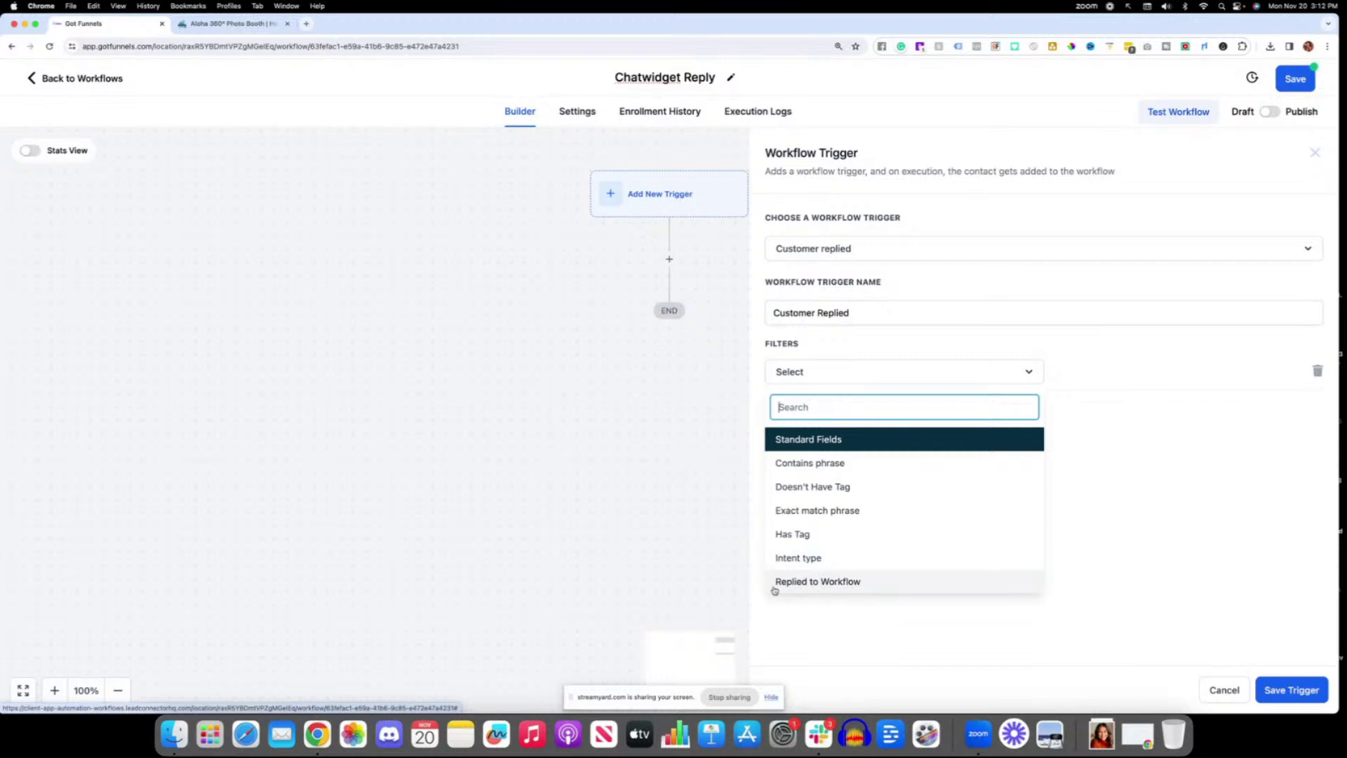
scroll(774, 586, "down", 5)
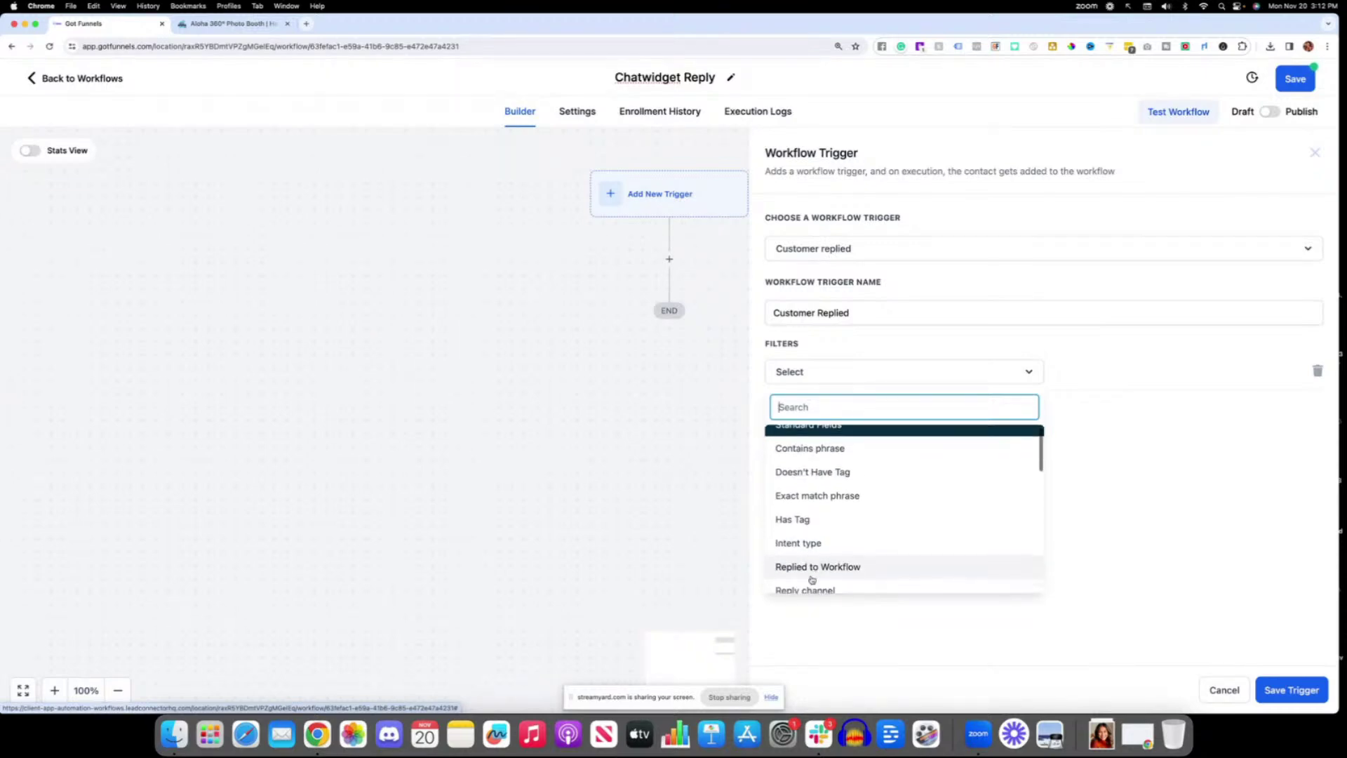
scroll(814, 554, "up", 3)
left_click(828, 506)
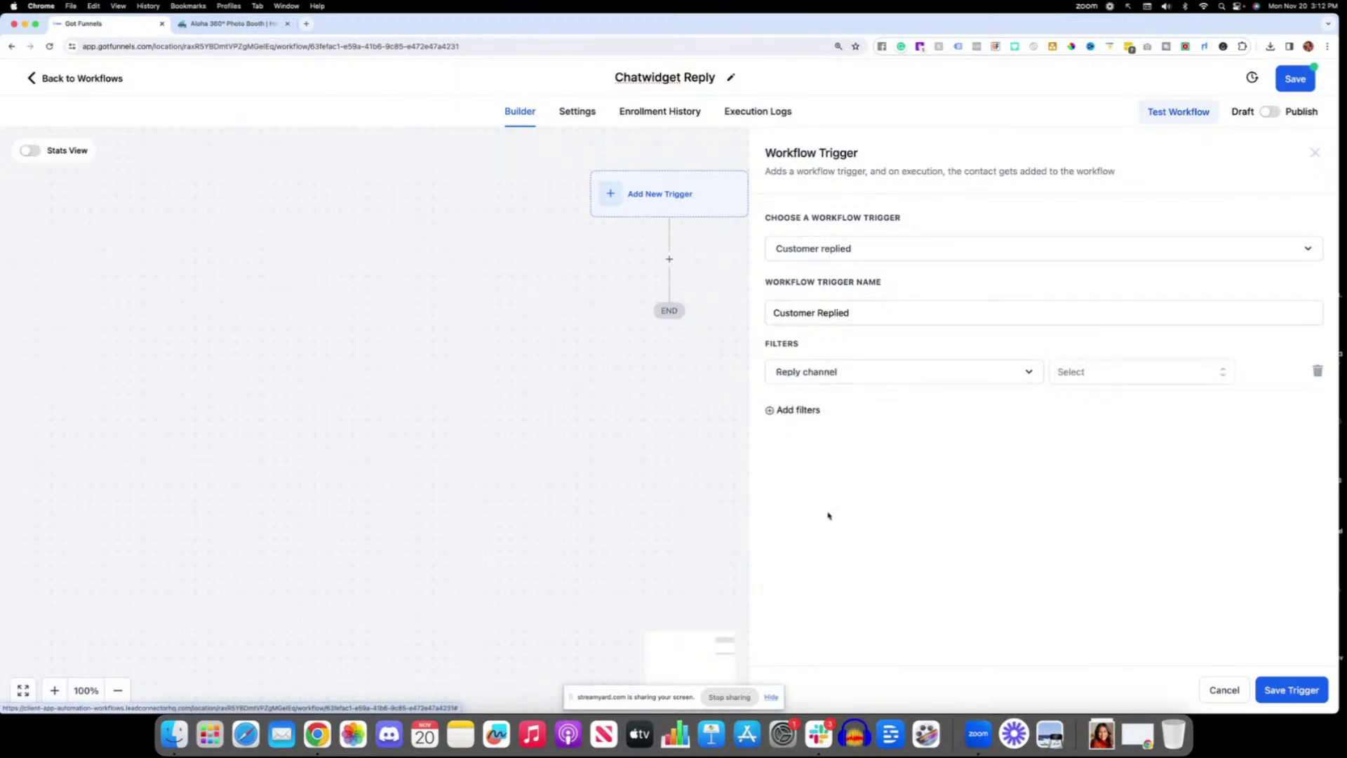
left_click(1078, 372)
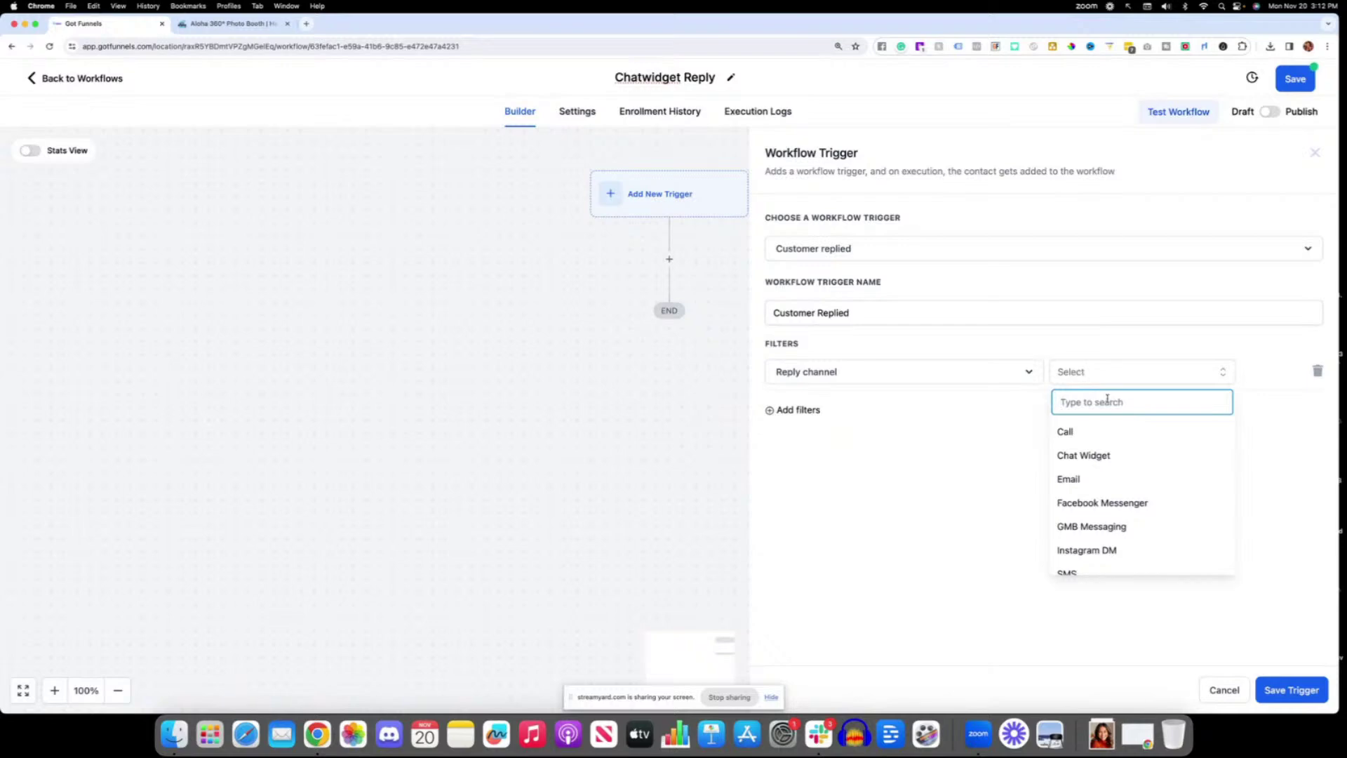
left_click(1098, 456)
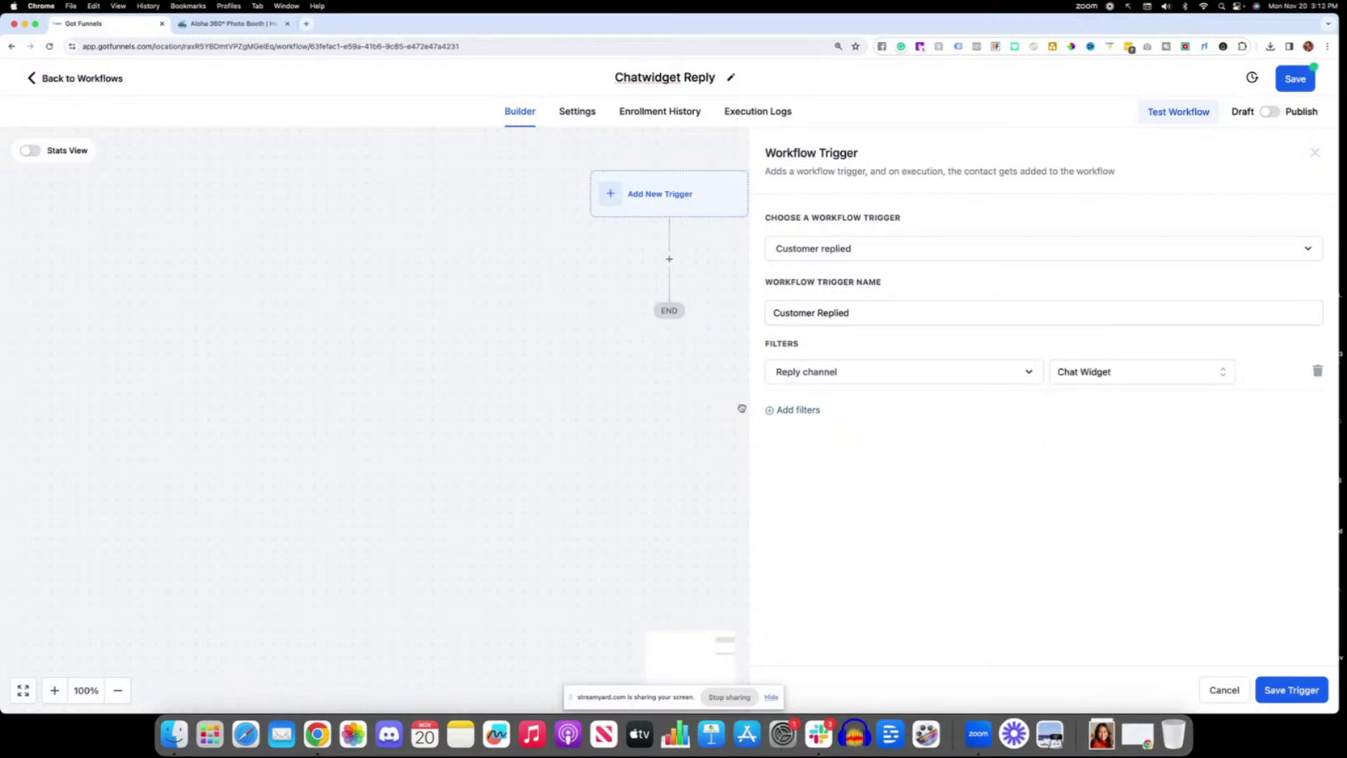
left_click(794, 411)
left_click(794, 413)
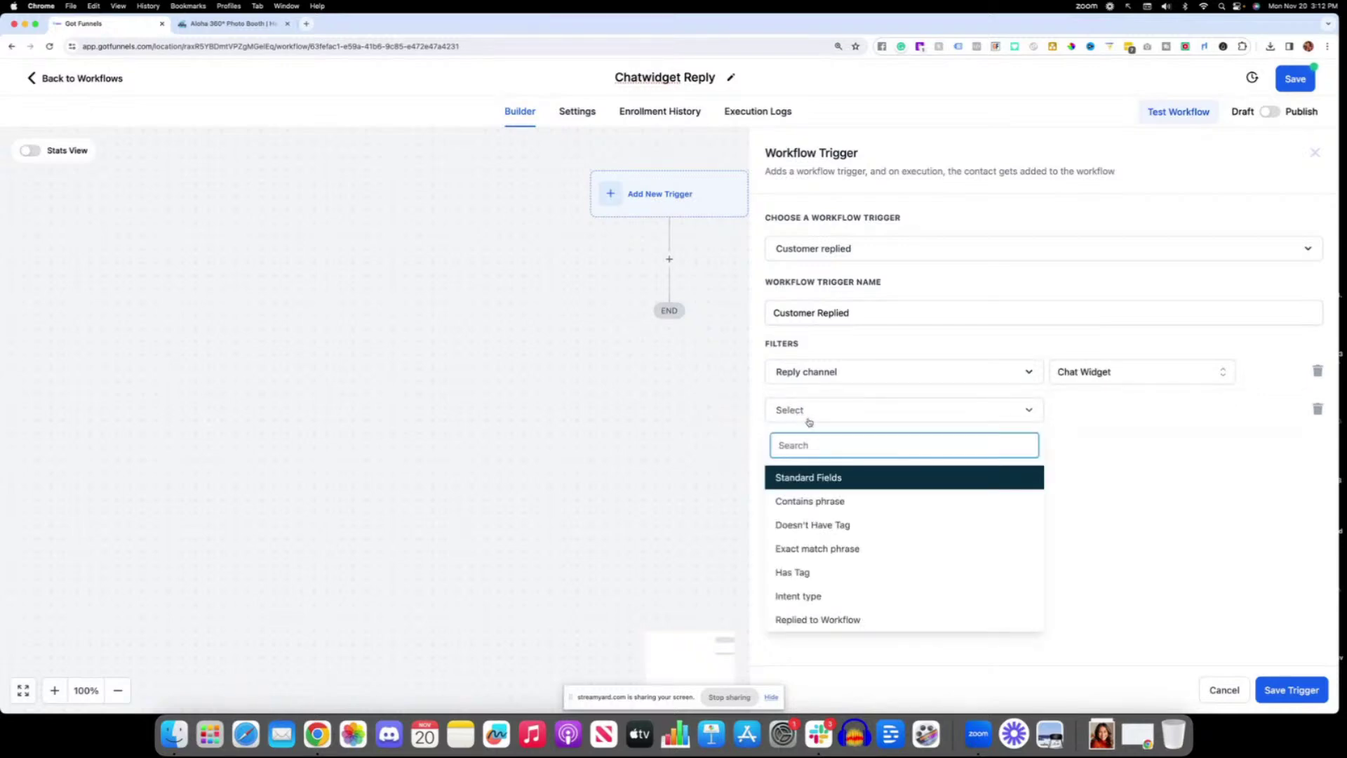
scroll(869, 478, "down", 3)
left_click(1218, 439)
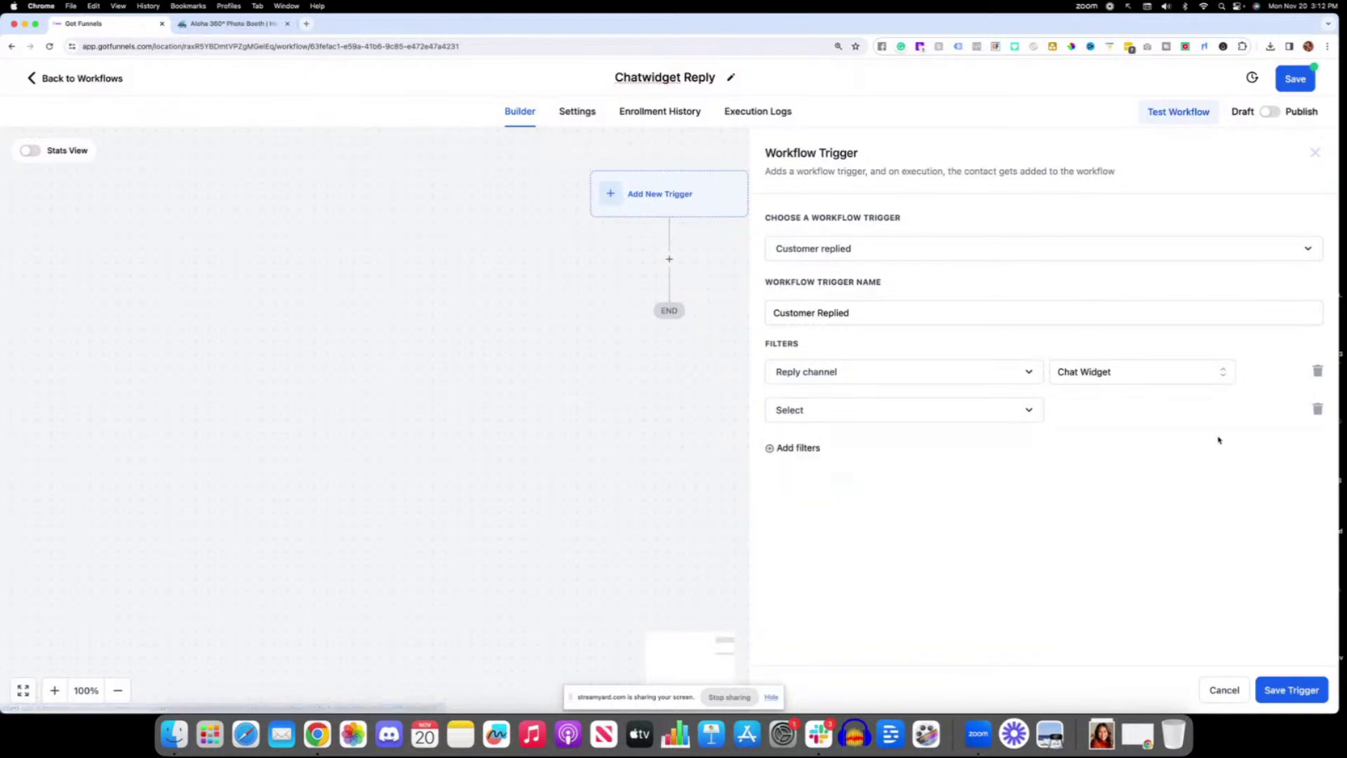
left_click(1317, 410)
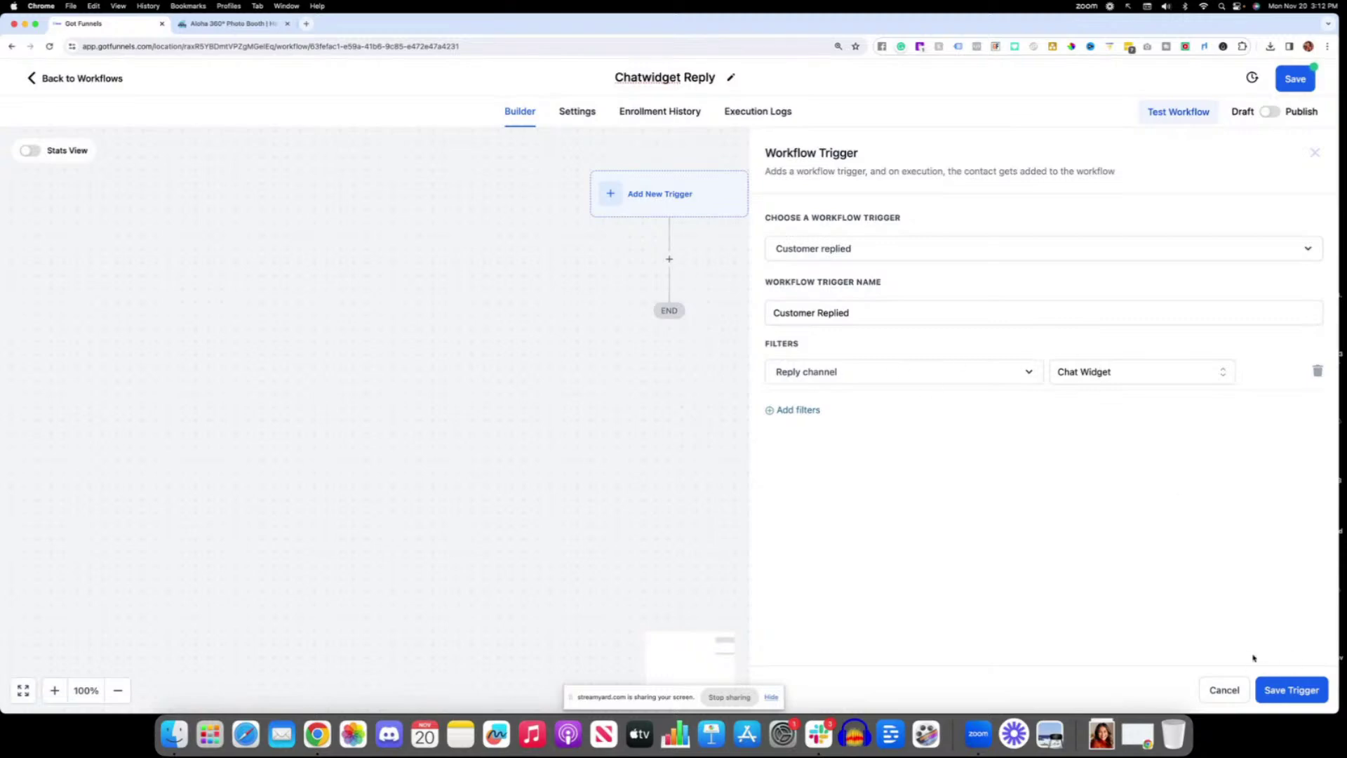
Save the trigger and add a Send Internal Notification action below it in the workflow.
left_click(1307, 693)
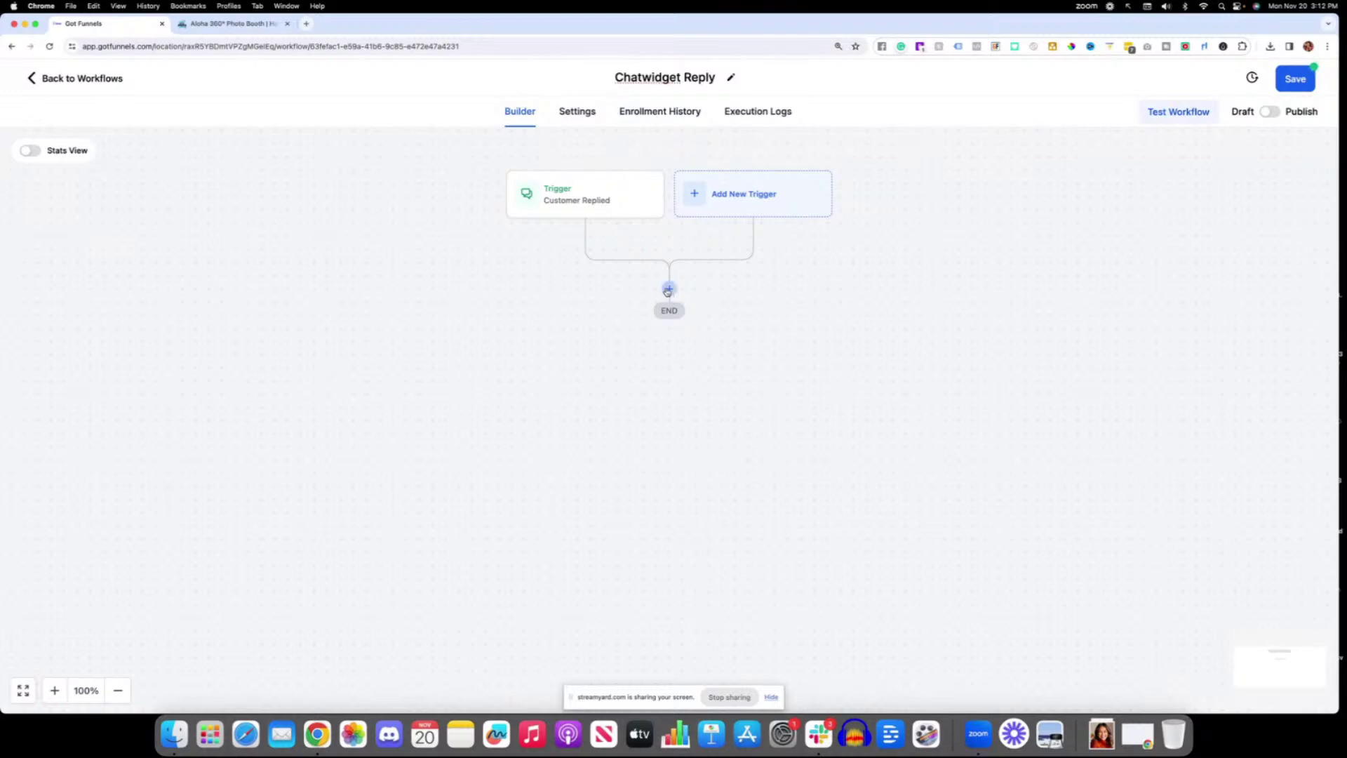
left_click(668, 290)
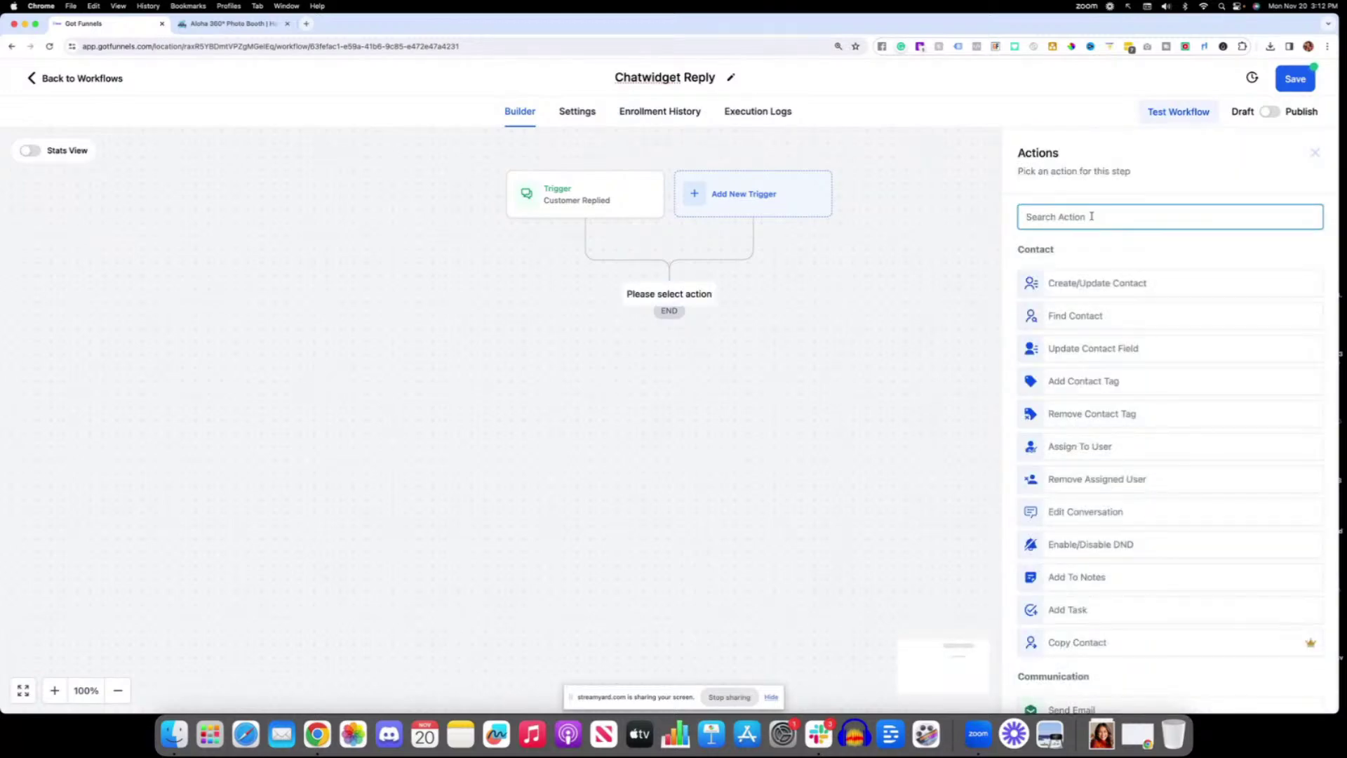
type("notif")
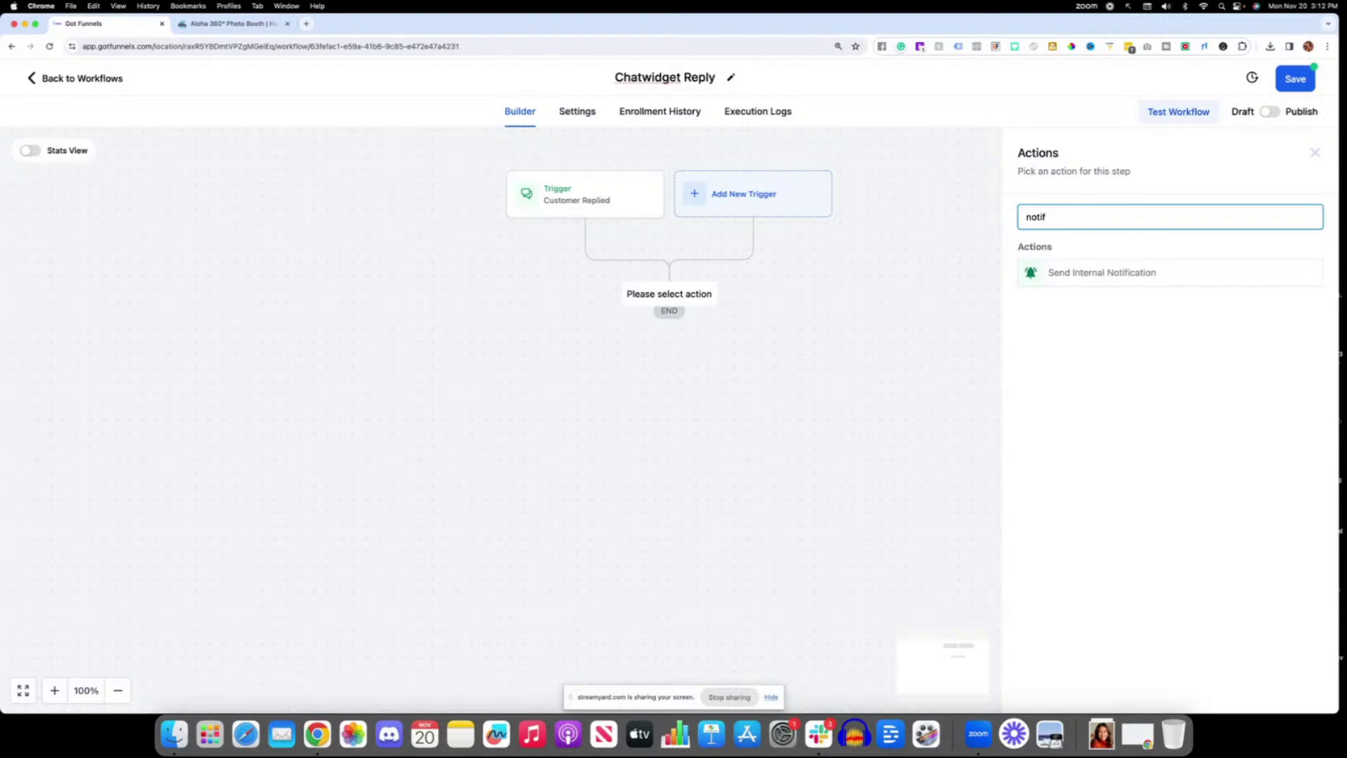
left_click(1130, 271)
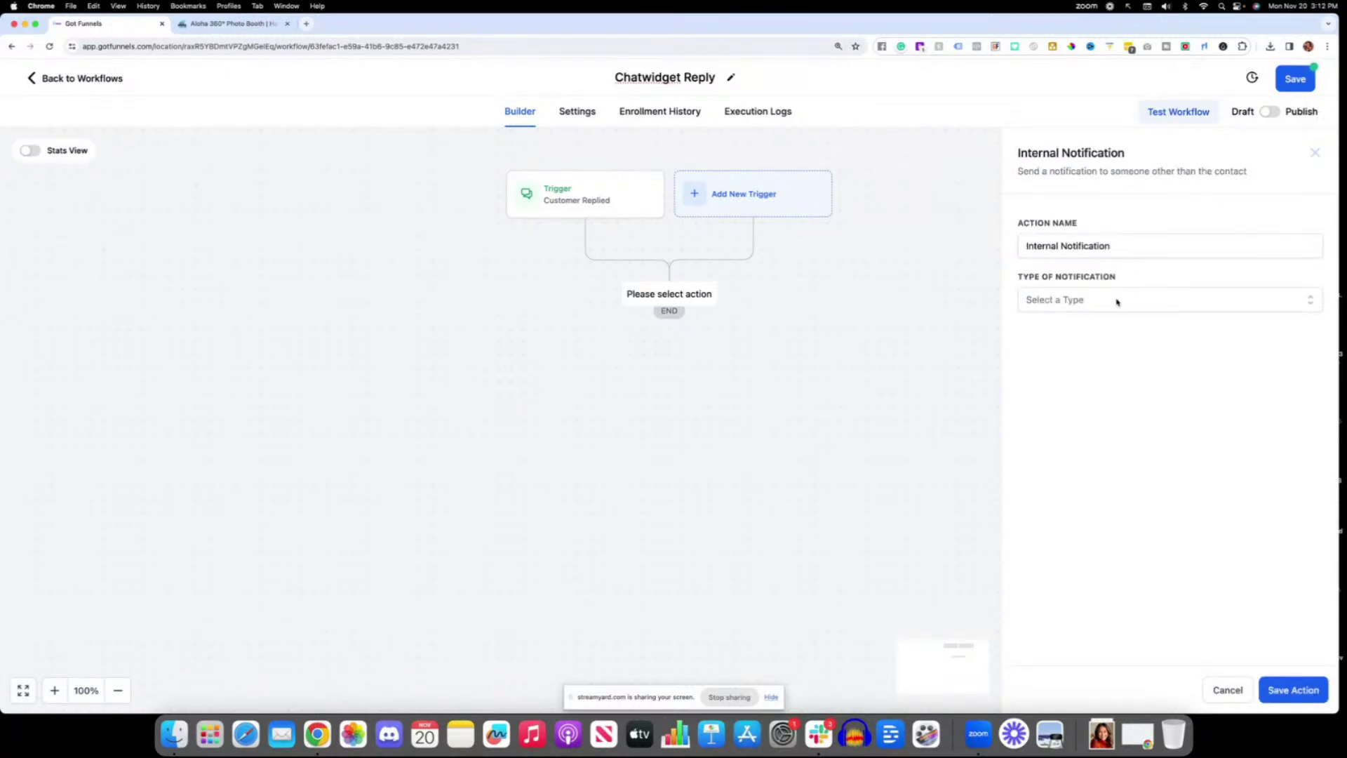
Set the internal notification's type to Notification and its title to "Webchat submission".
left_click(1090, 301)
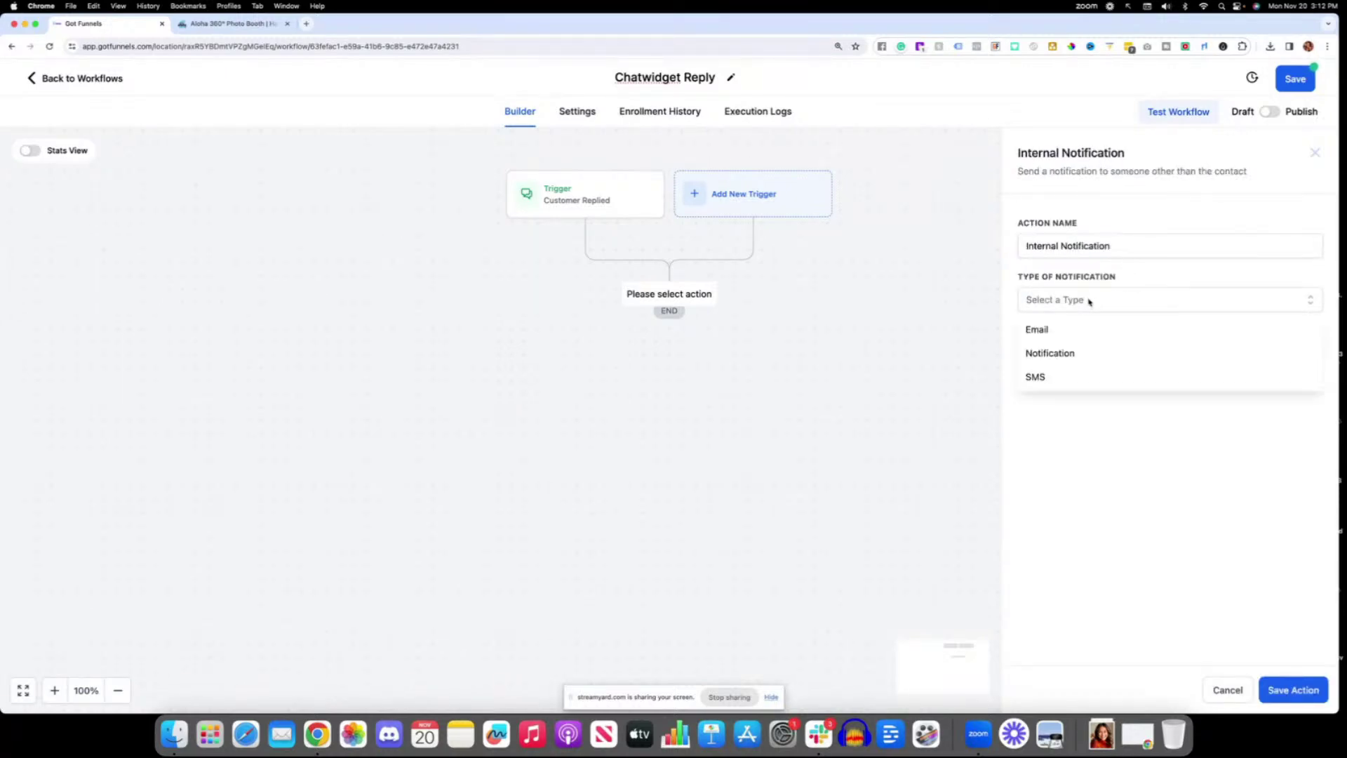
left_click(1052, 353)
left_click(1043, 297)
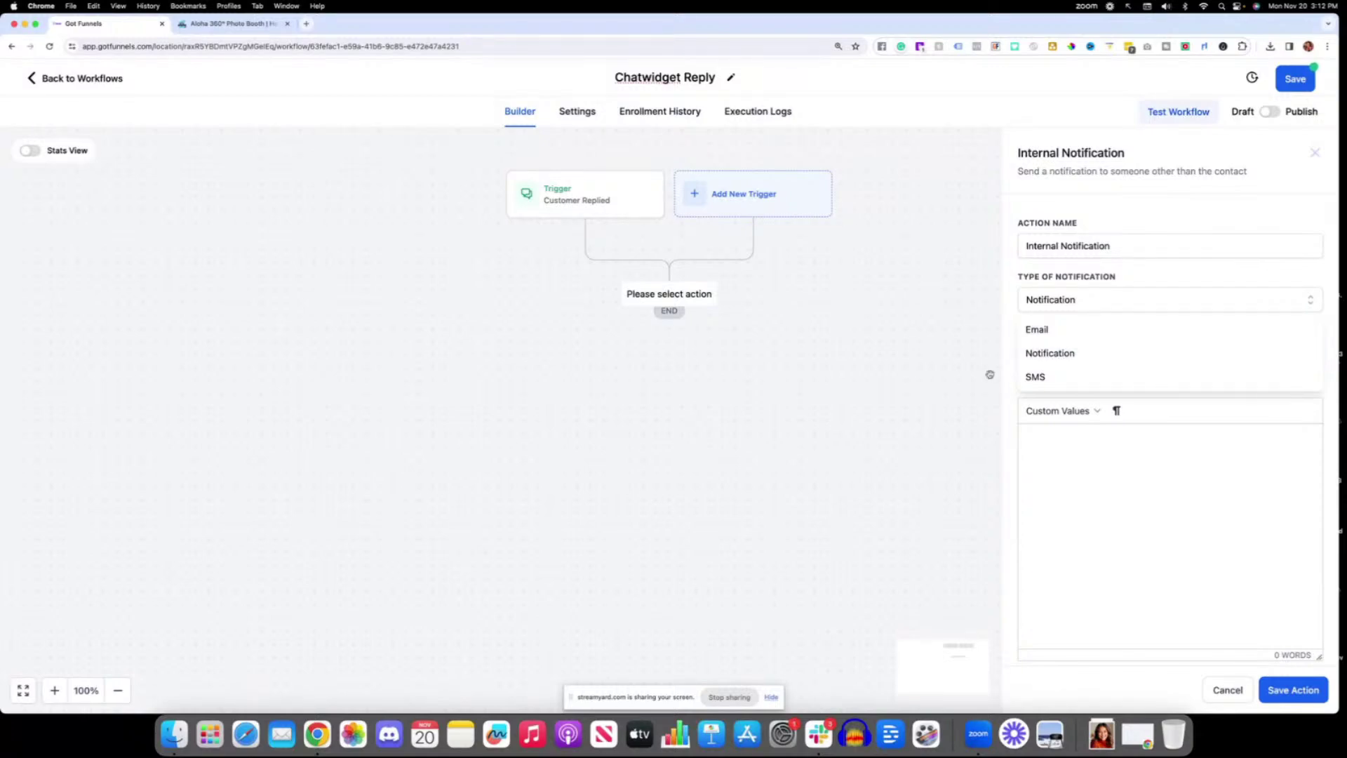
left_click(1062, 354)
left_click(1058, 355)
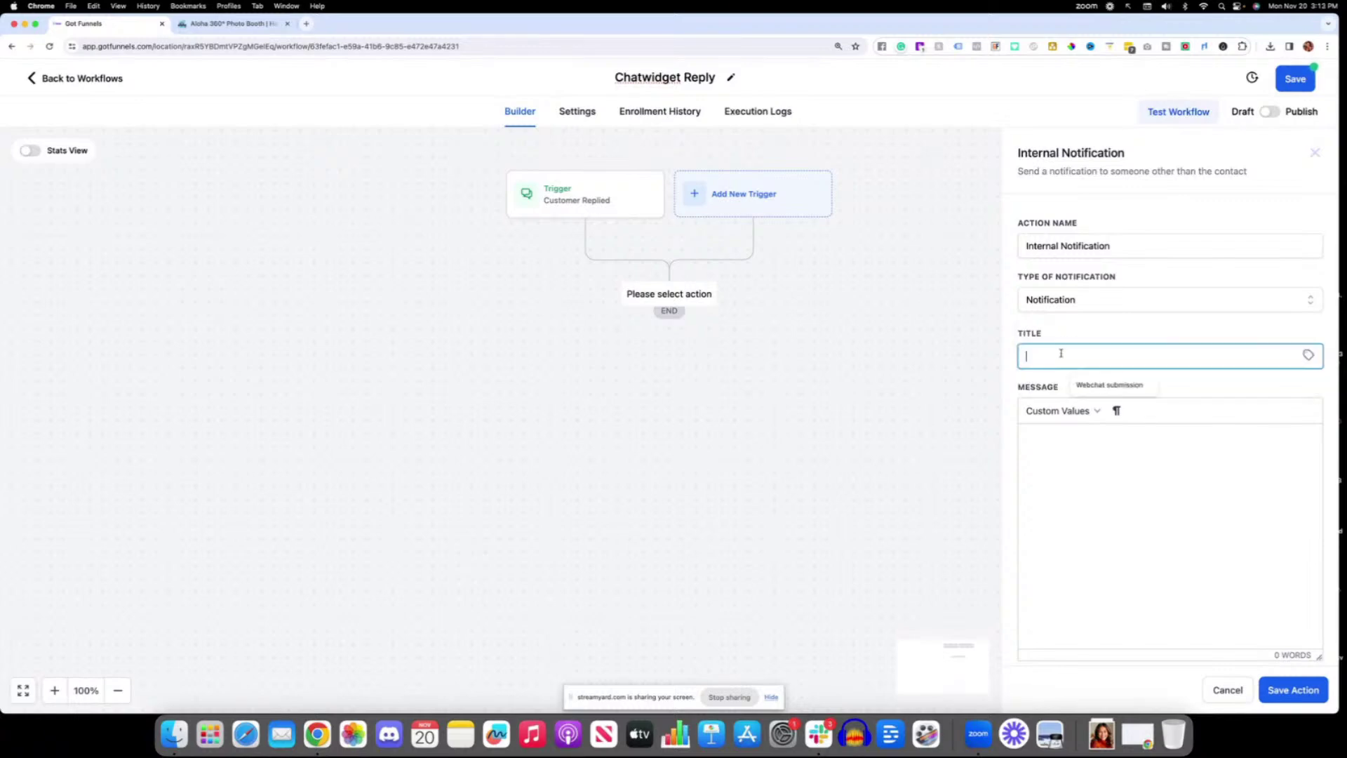
left_click(1099, 385)
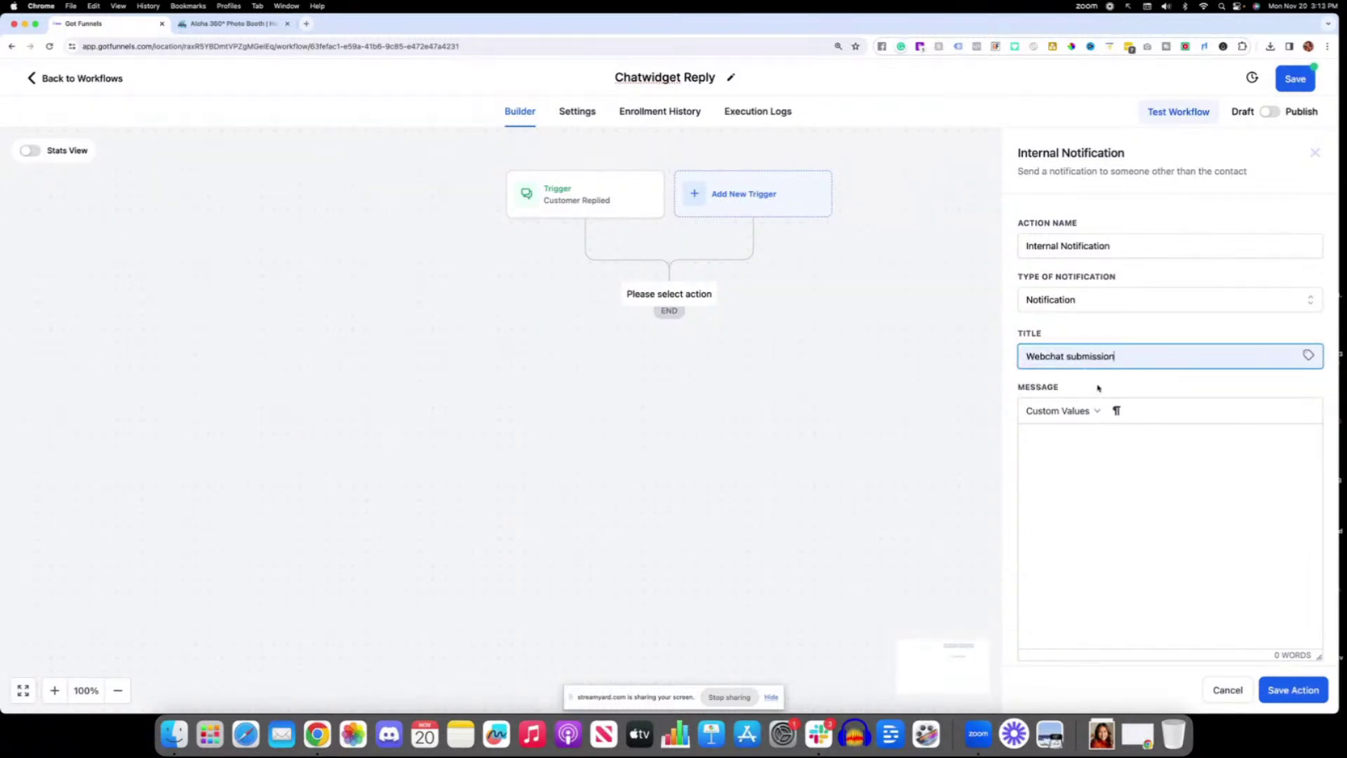
Insert the contact's Full Name custom value in the notification message, preceded by the label "Name:".
left_click(1075, 435)
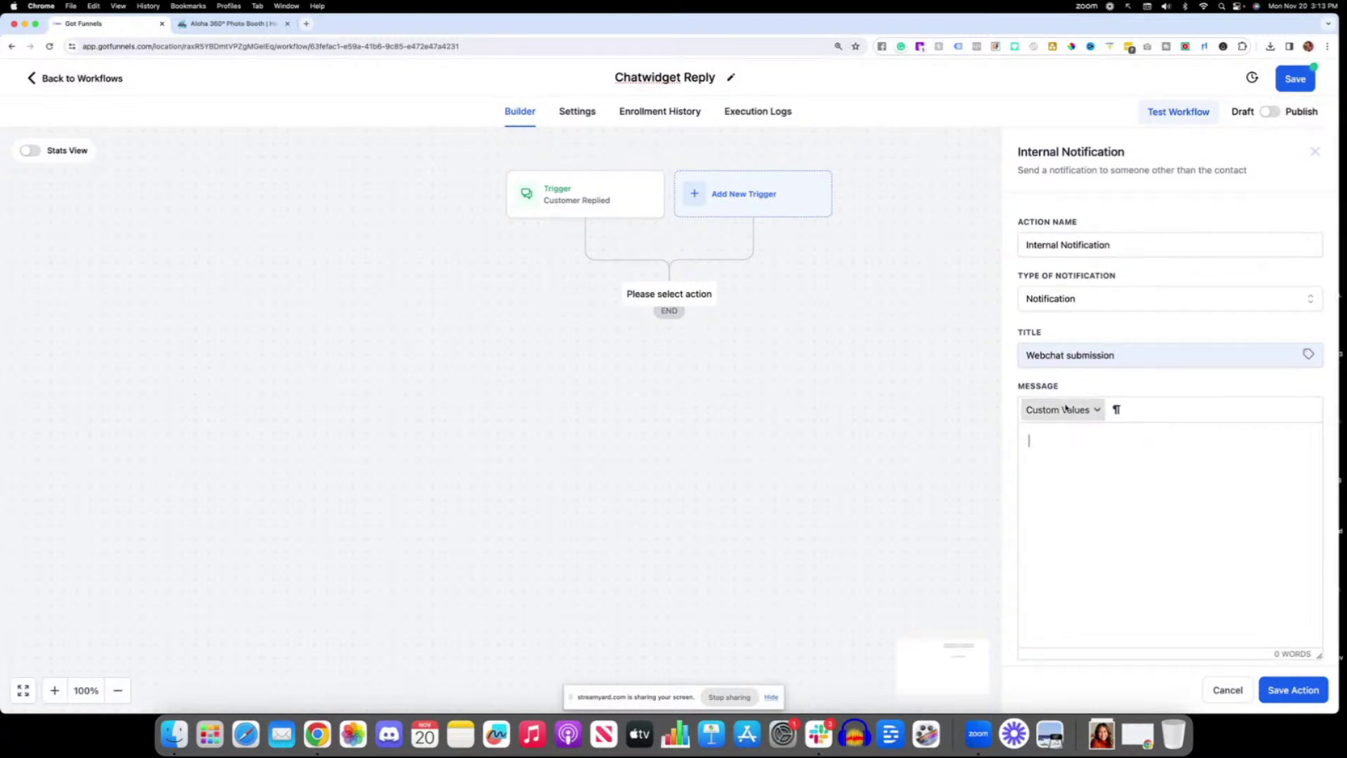
left_click(1063, 410)
mouse_move(1076, 436)
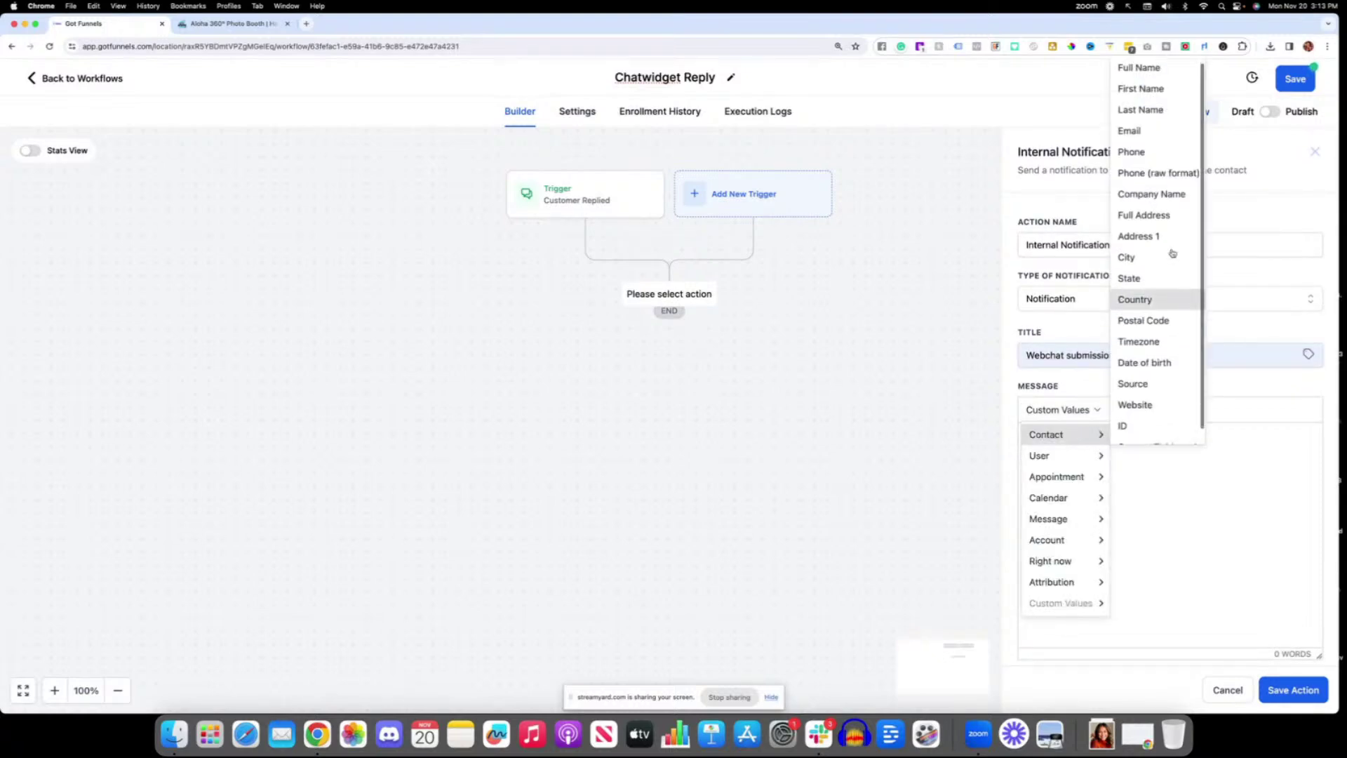
left_click(1140, 73)
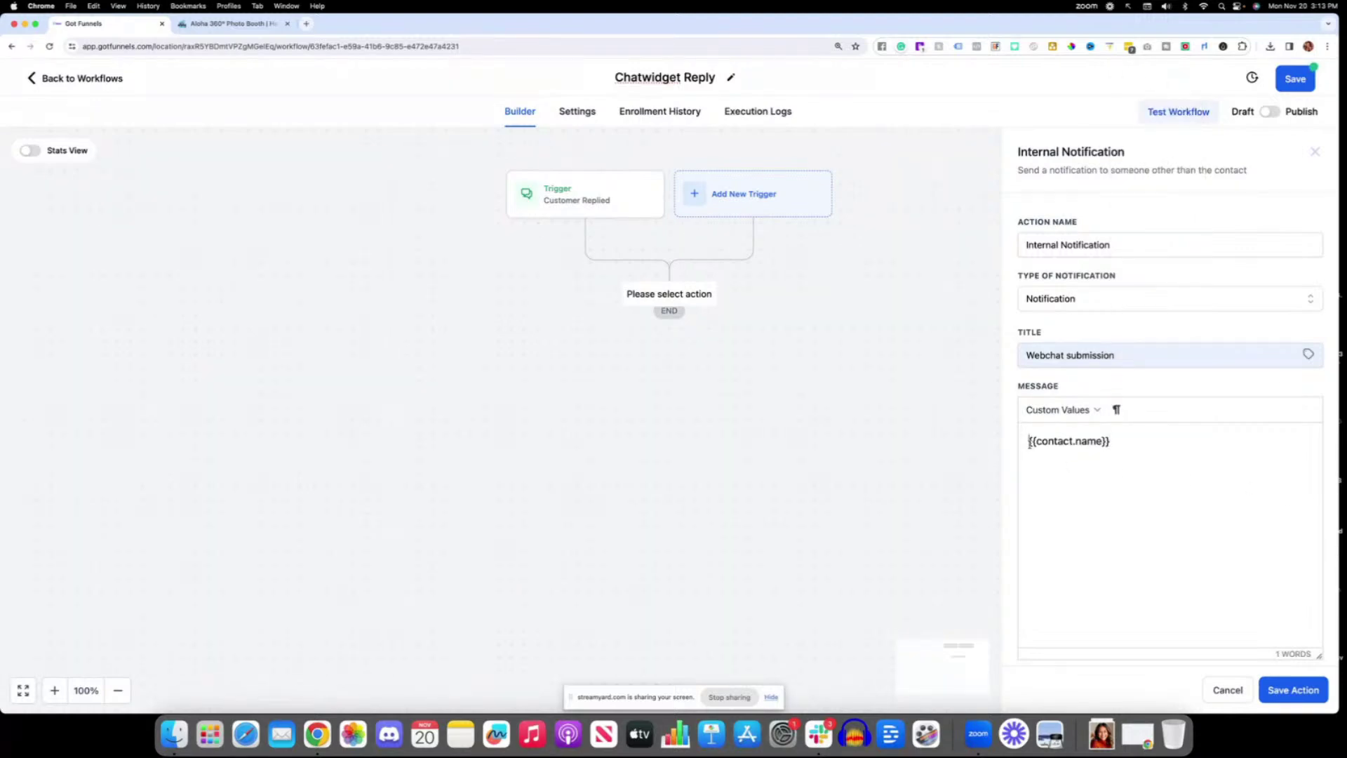
type("Name:")
Add the heading line "Chat Widget Submission" above the Name line in the notification message.
left_click(1029, 440)
type("Chat Wid")
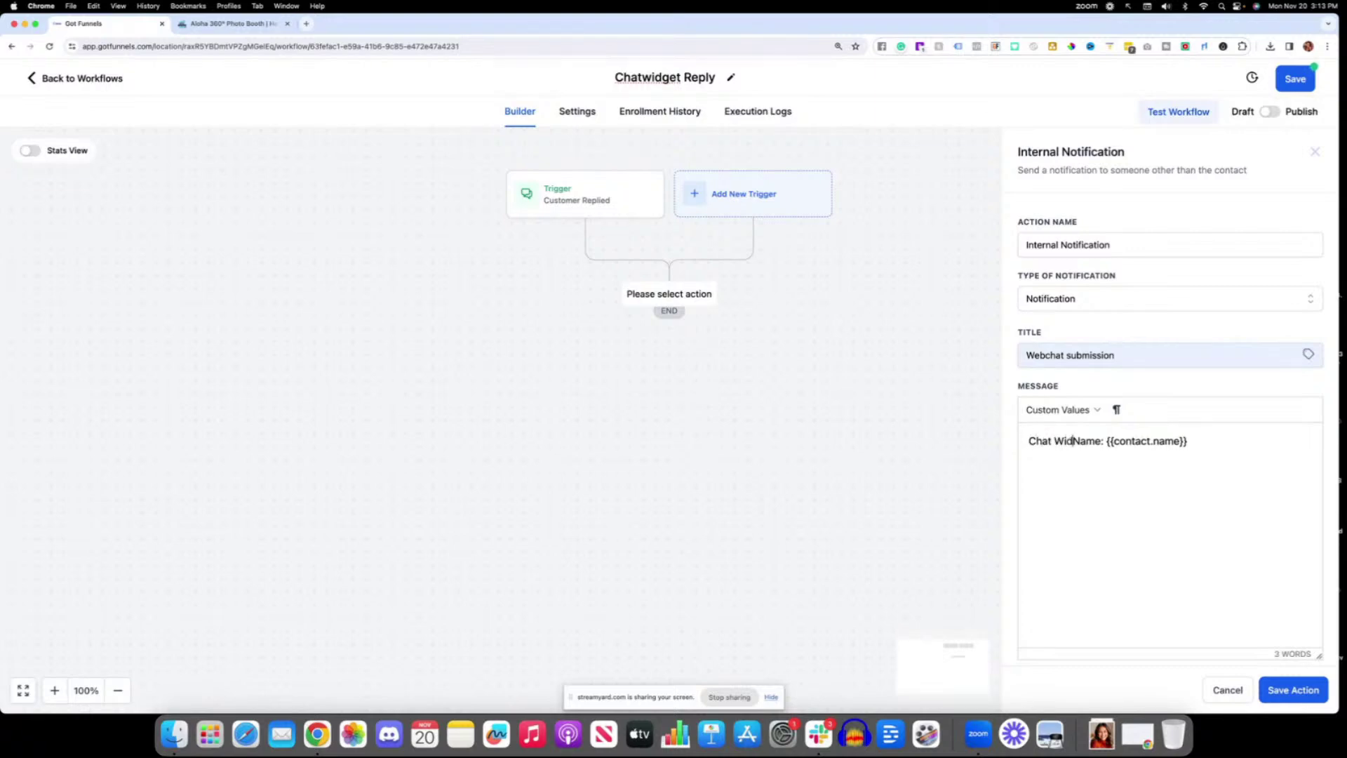
type("get Submiss")
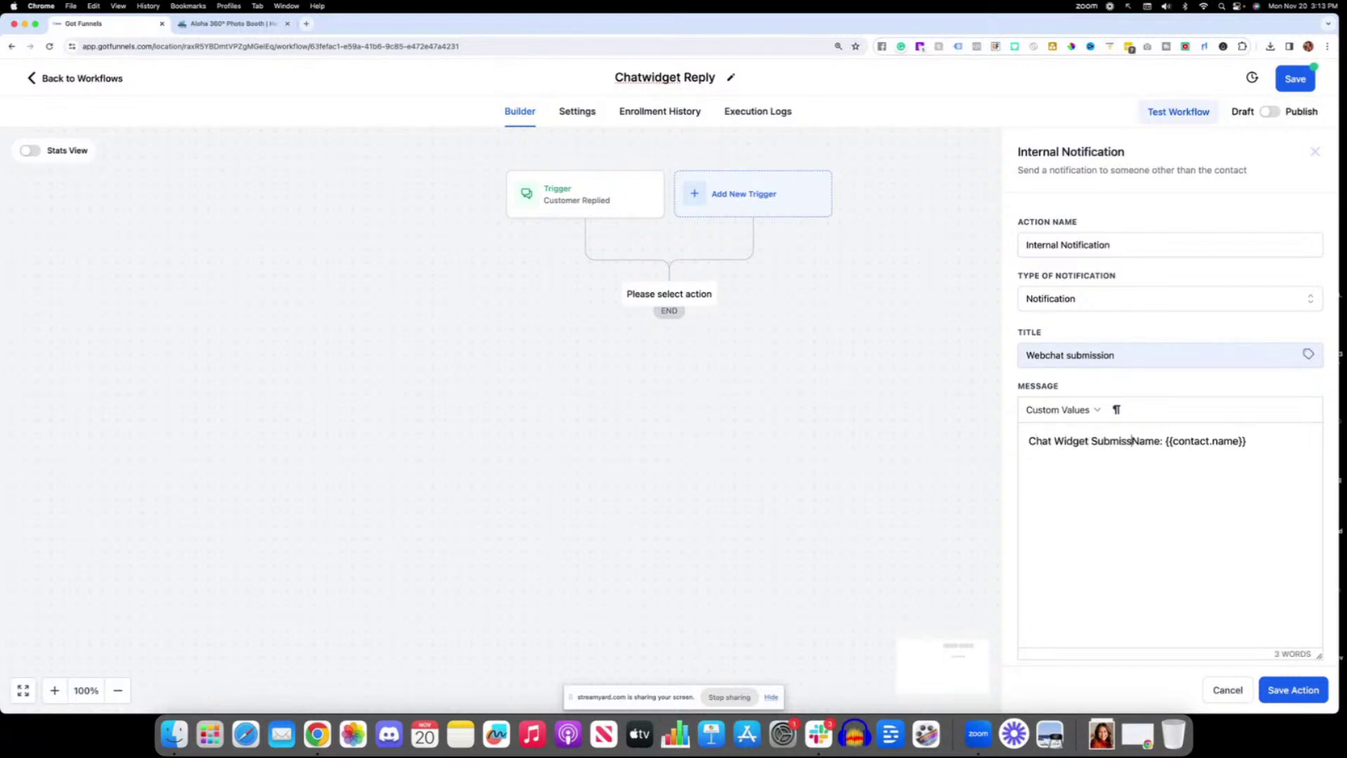
type("ion")
key("Return")
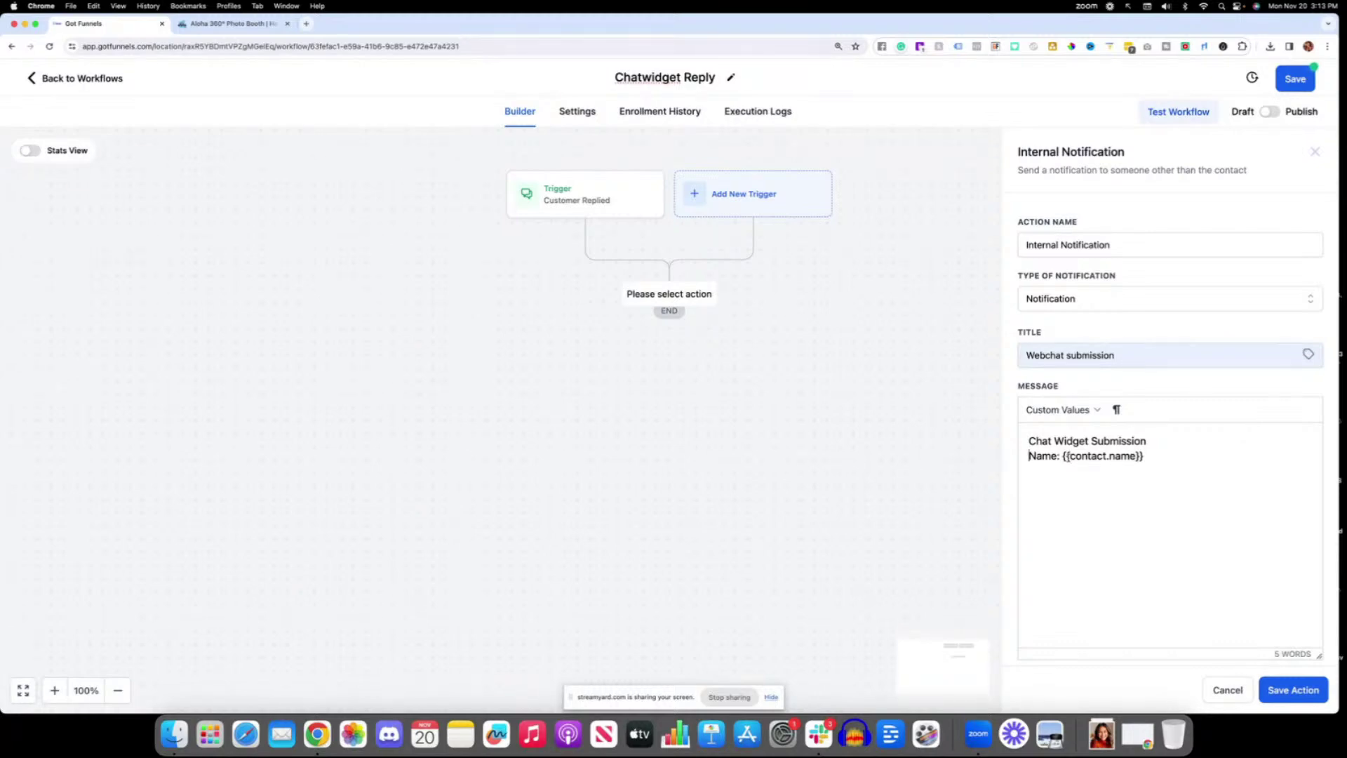
Add the labels "Phone:" and "Message:" on separate lines below the Name line in the notification message.
left_click(1195, 458)
key("Return")
type("Phone:")
key("Return")
type("N")
key("BackSpace")
type("Message:")
Insert the contact's Phone custom value after the "Phone:" label in the notification message.
left_click(1122, 471)
key("Return")
type("Email")
left_click(1081, 414)
mouse_move(1084, 434)
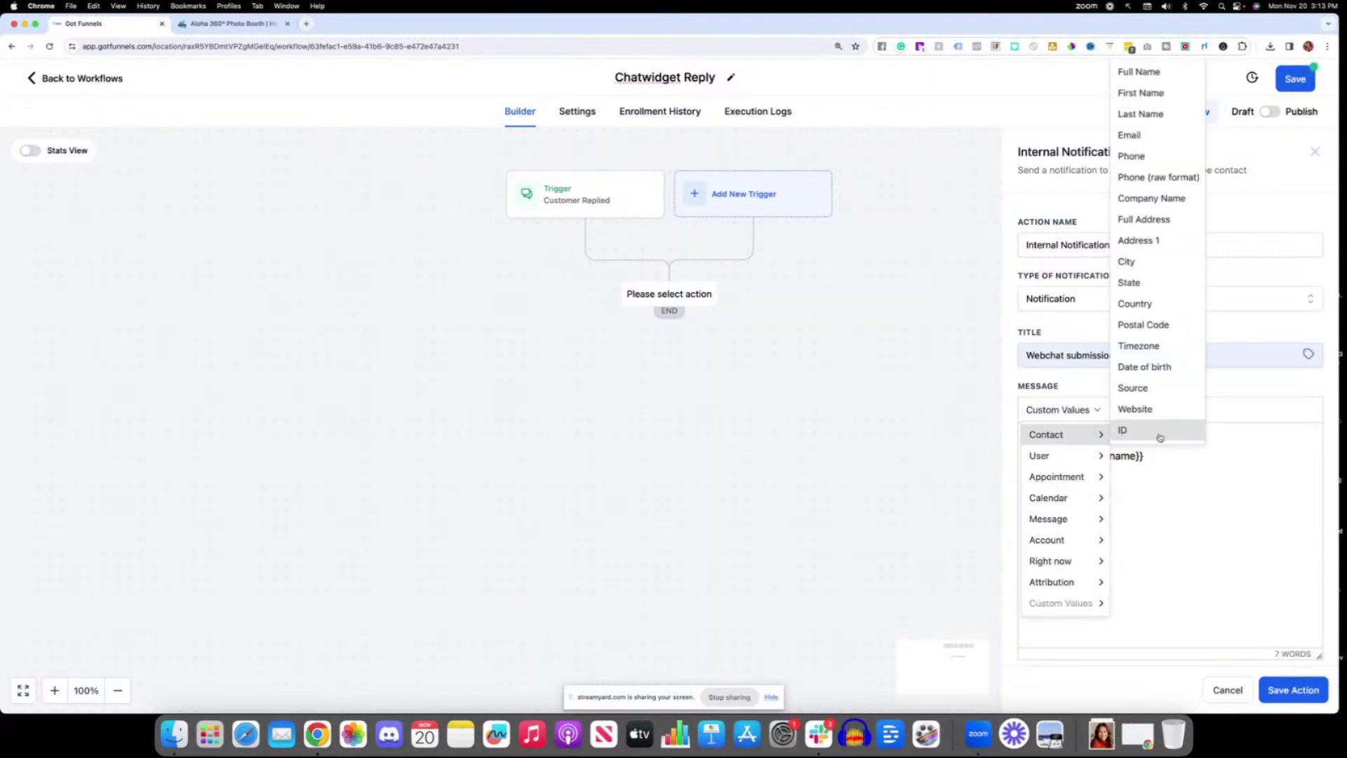
left_click(1131, 155)
Insert the Message Body custom value after the "Message:" label in the notification message.
left_click(1128, 487)
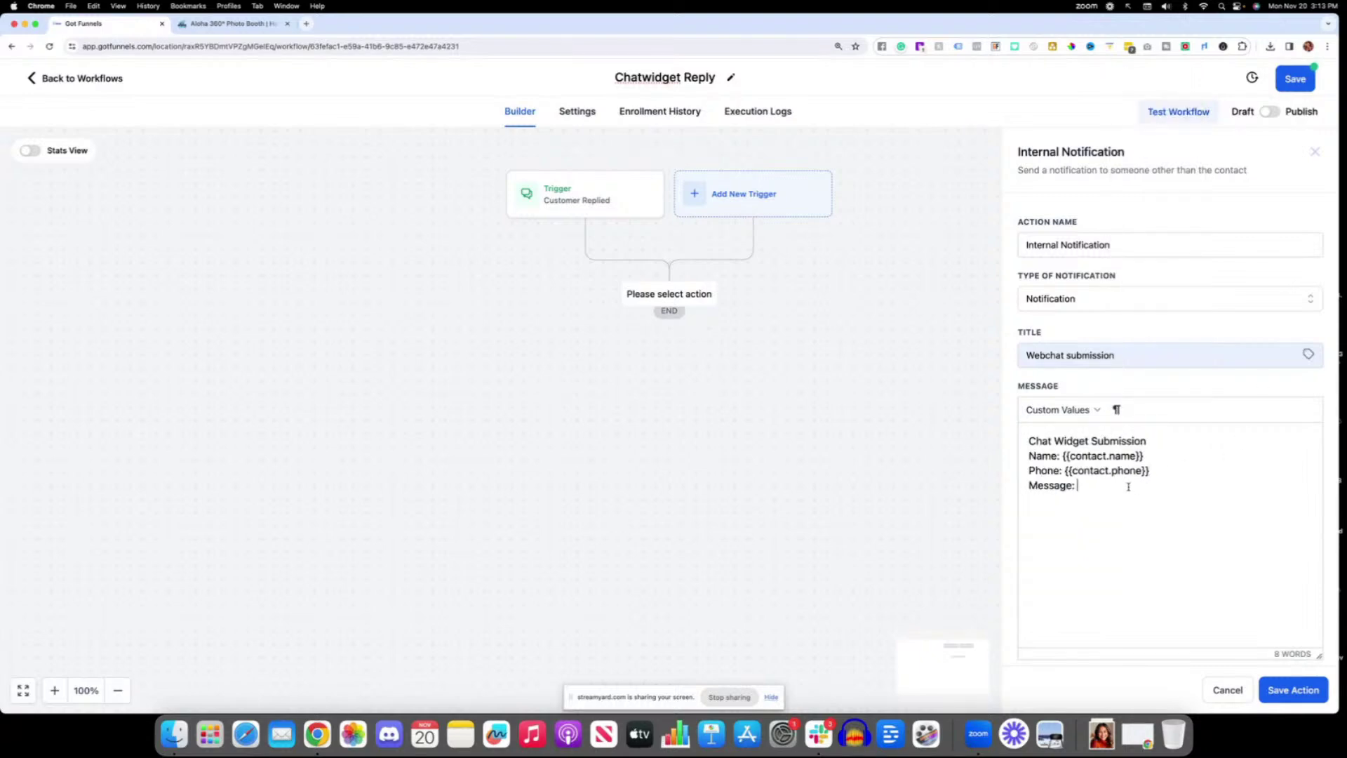
left_click(1065, 414)
mouse_move(1067, 520)
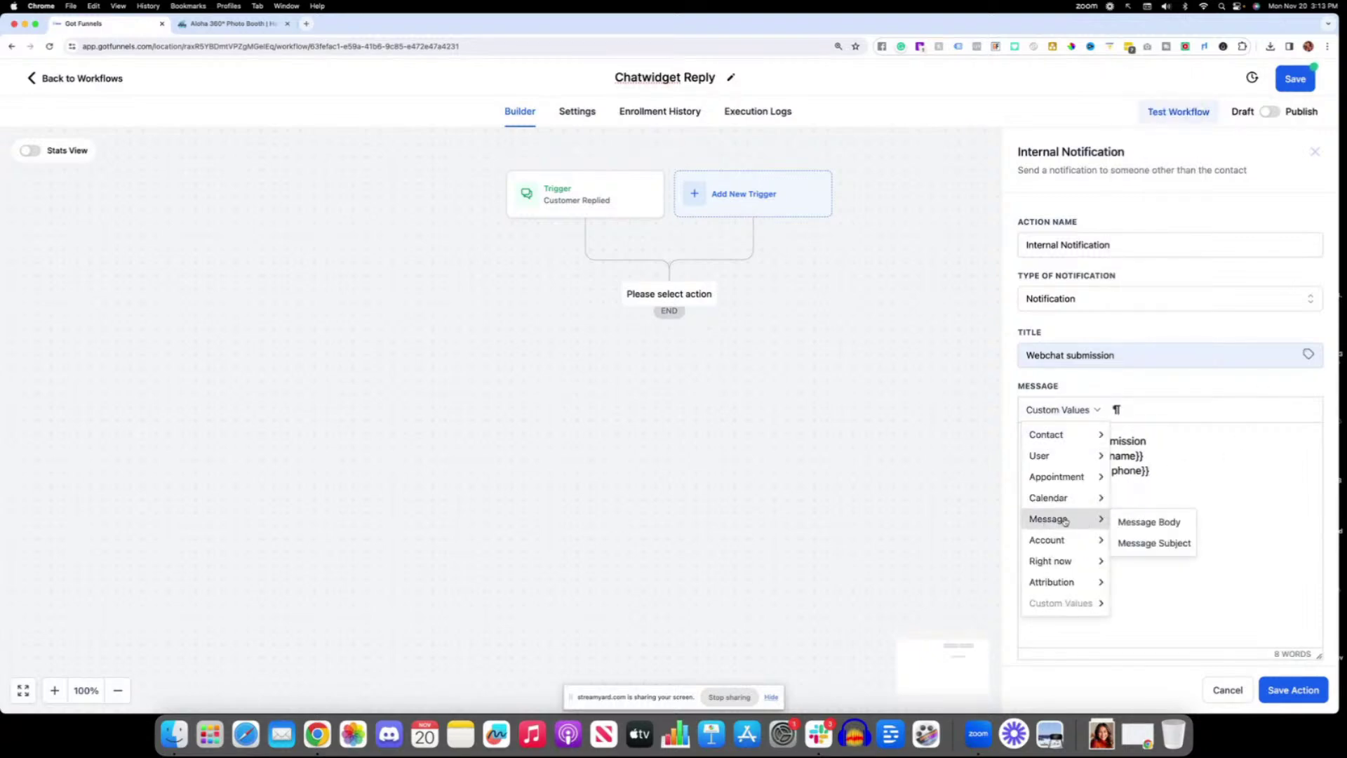
left_click(1144, 523)
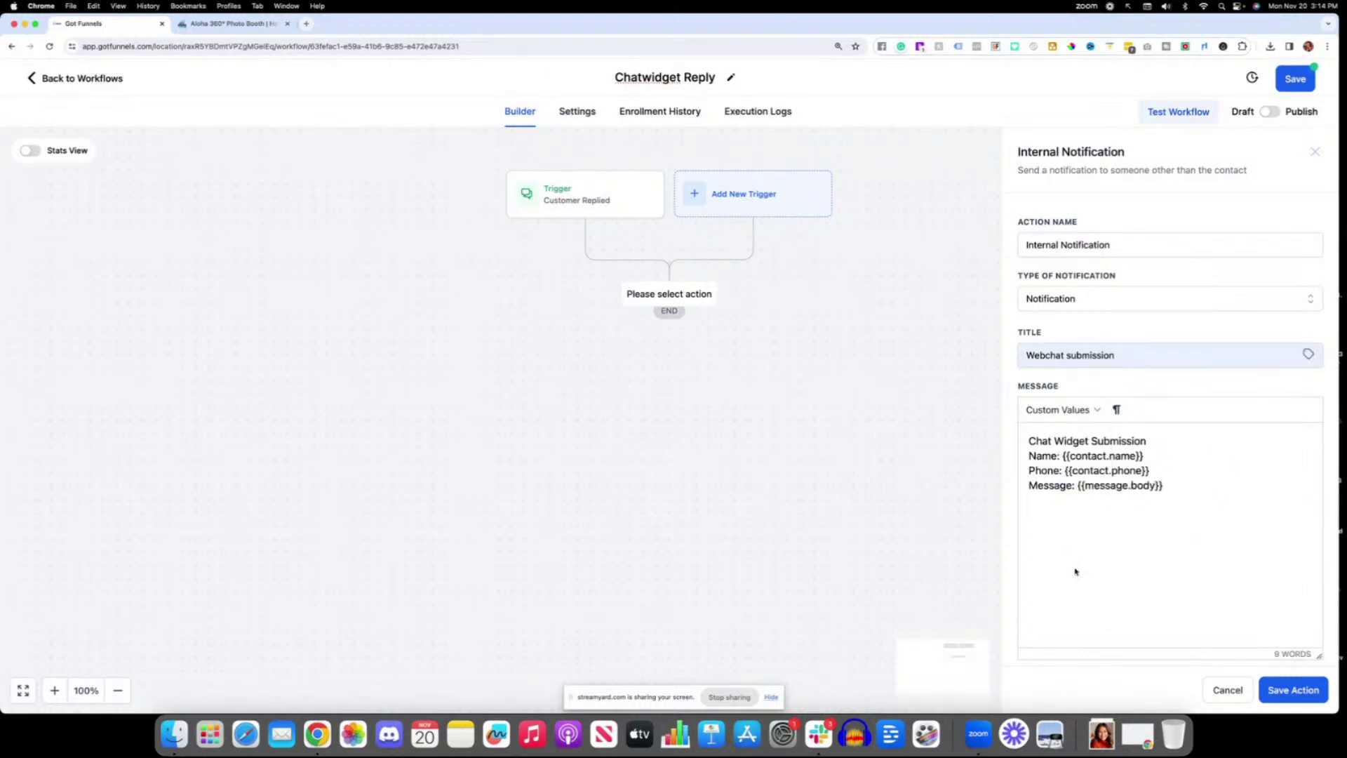
Try to save the notification action and set its redirect page to Conversation.
left_click(1309, 693)
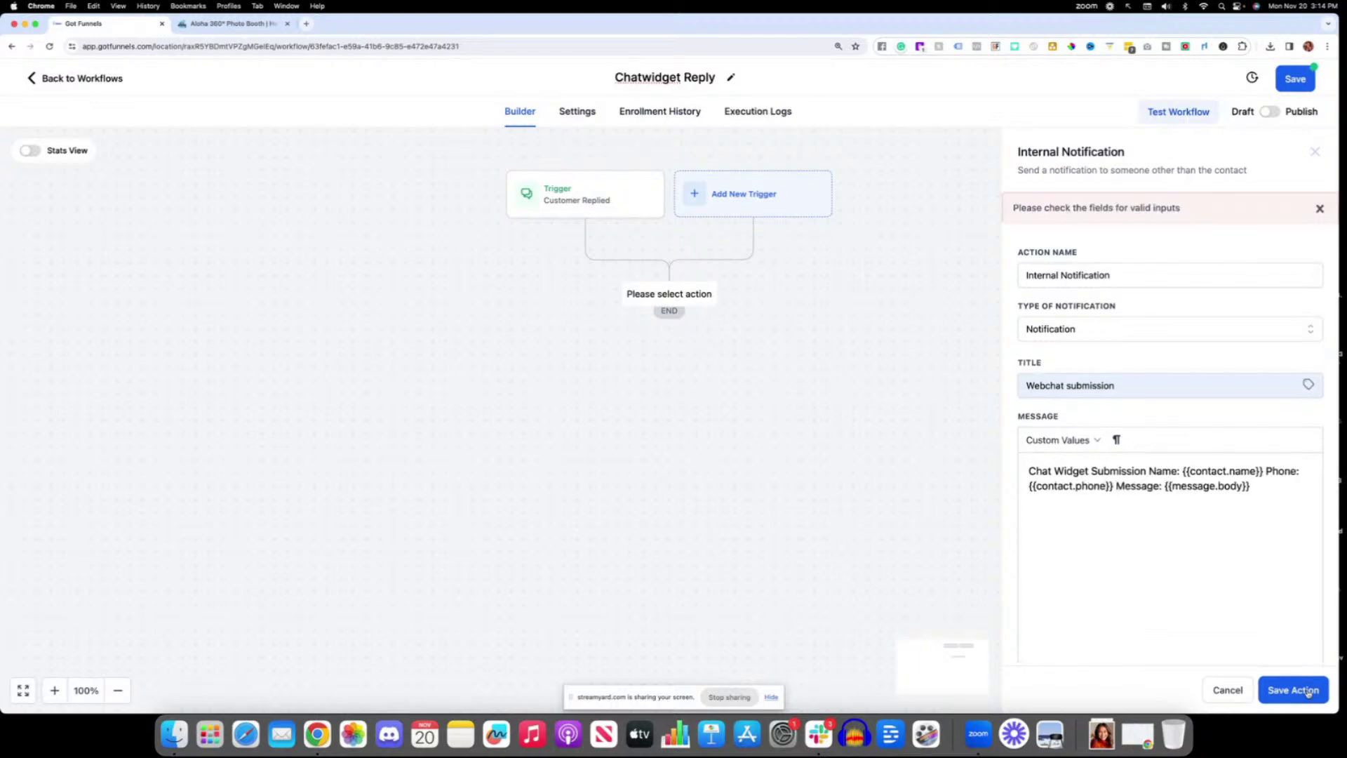
scroll(1138, 533, "down", 3)
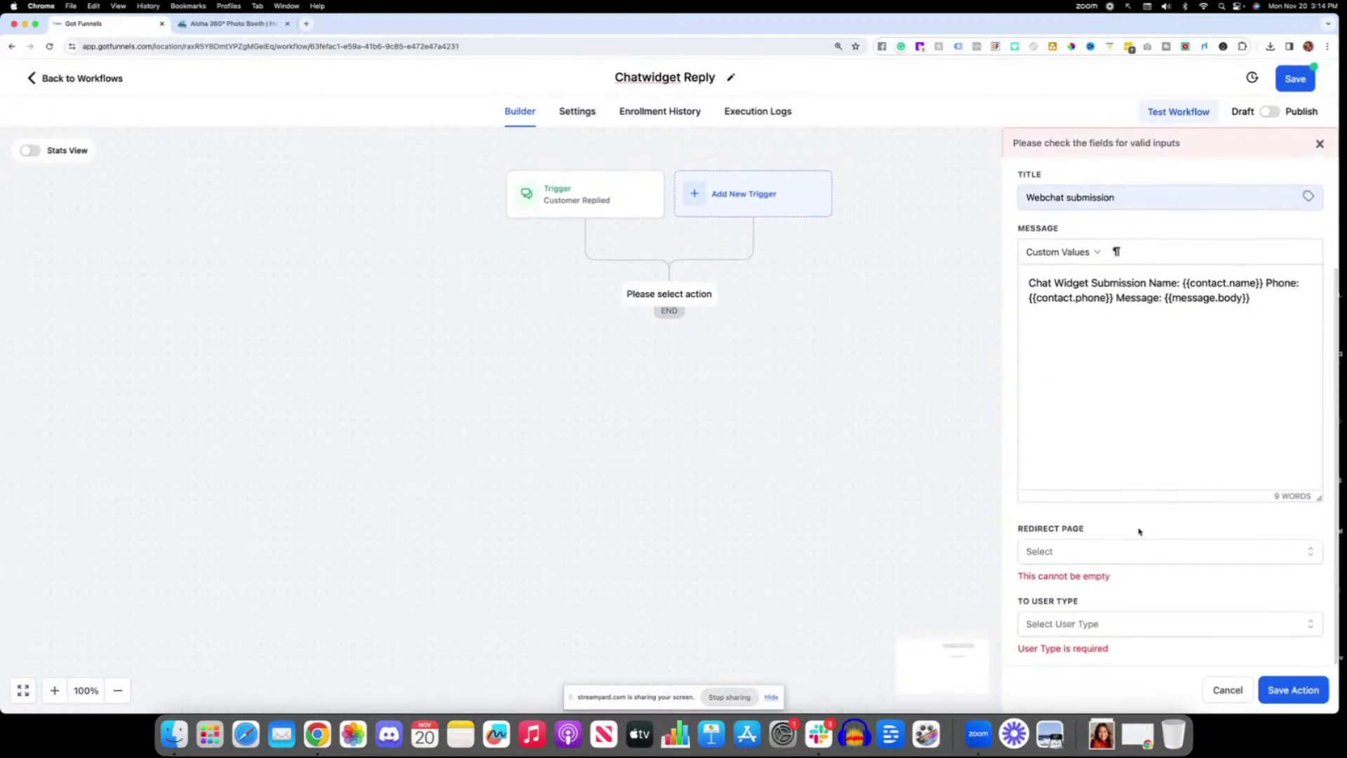
left_click(1037, 553)
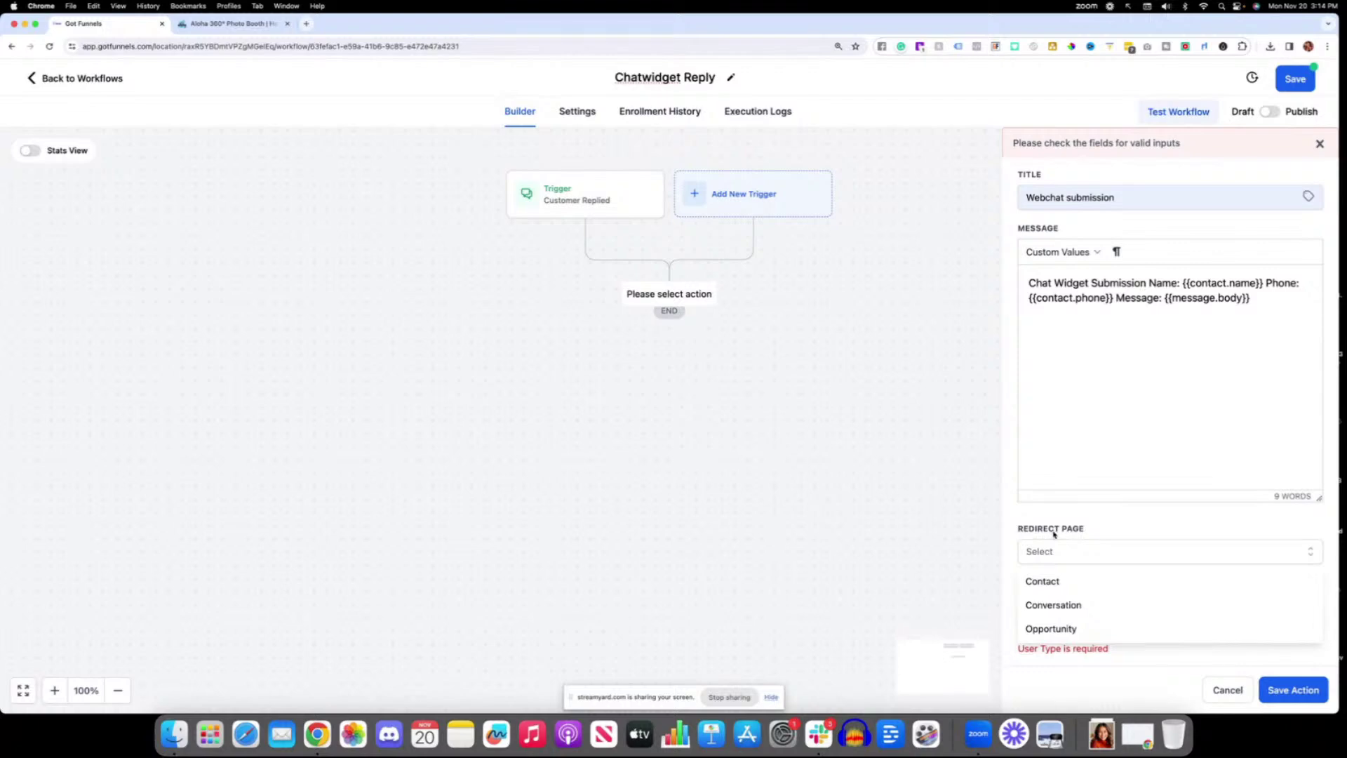
left_click(1079, 605)
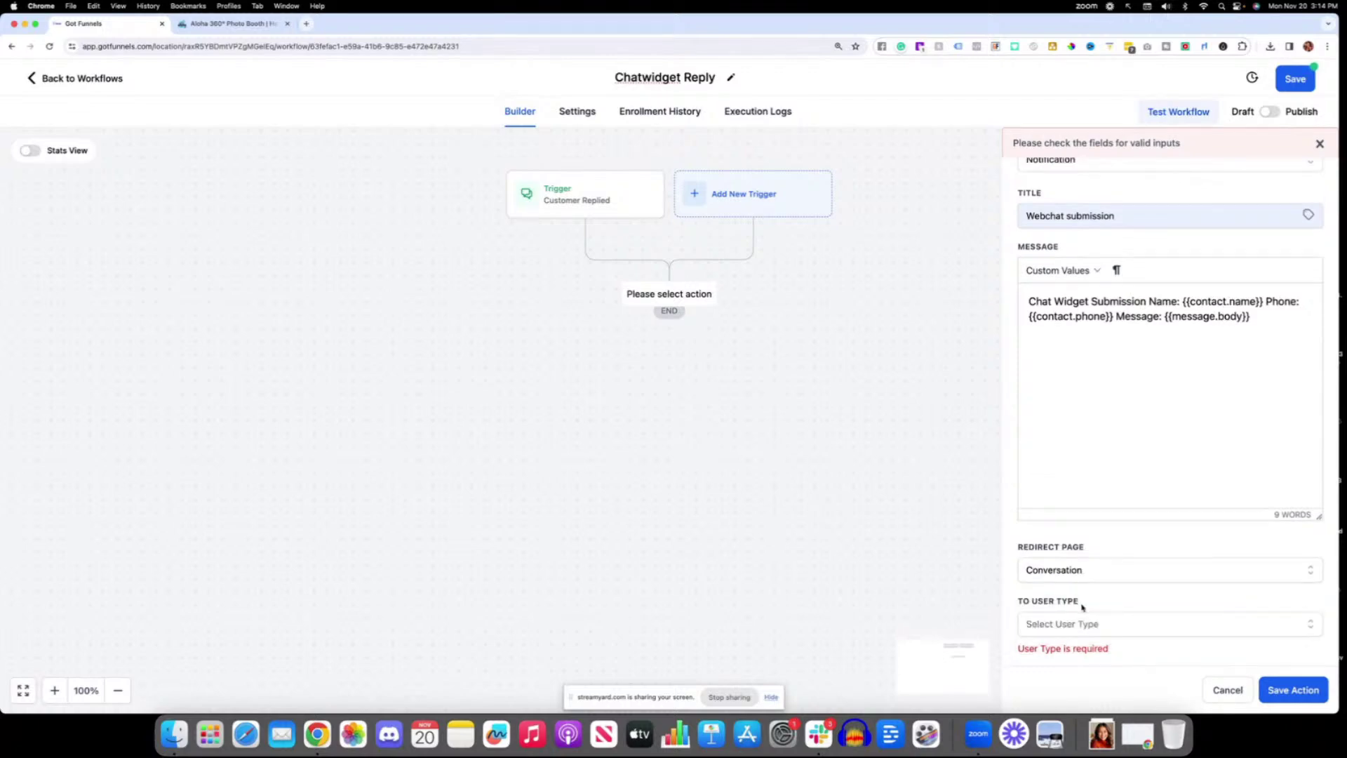
Try Particular User with individual team members, and User assigned to the contact, as the notification's recipient type.
left_click(1060, 630)
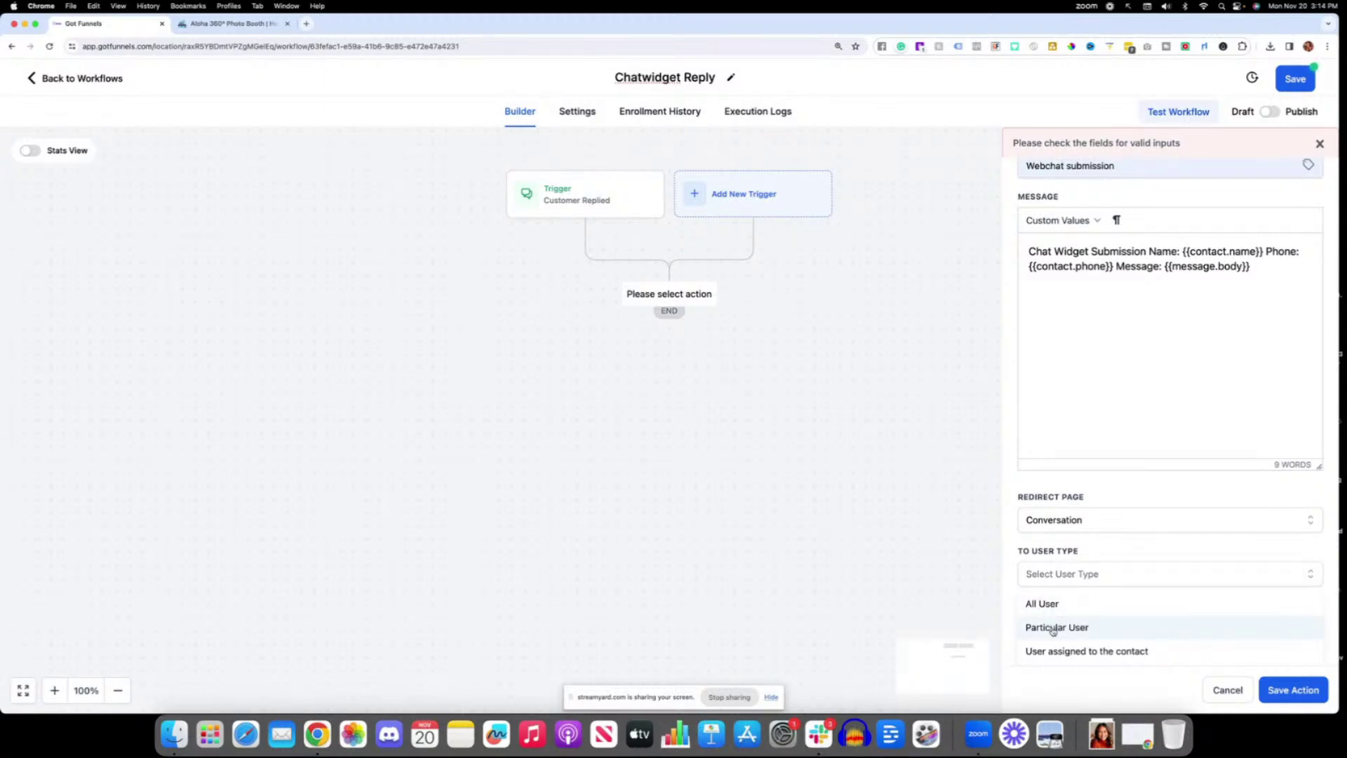
left_click(1052, 629)
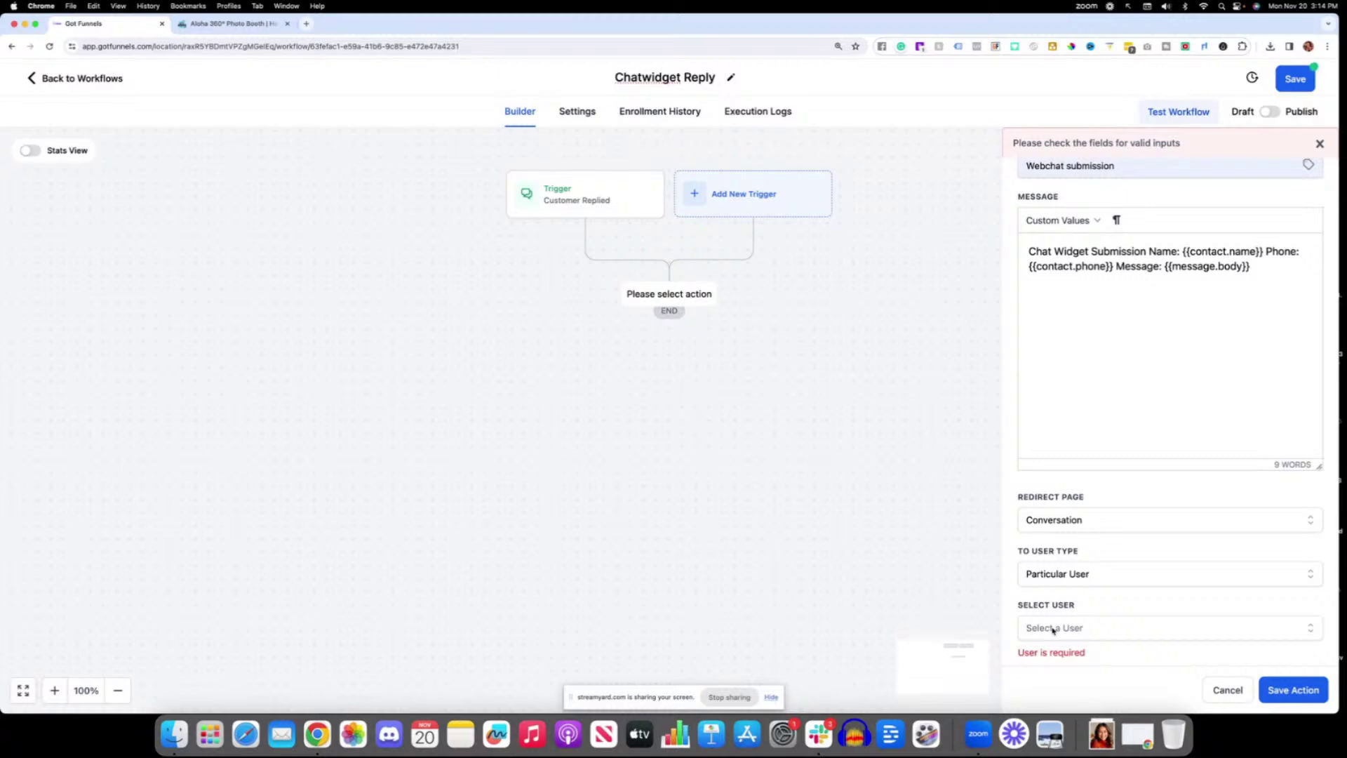
left_click(1052, 629)
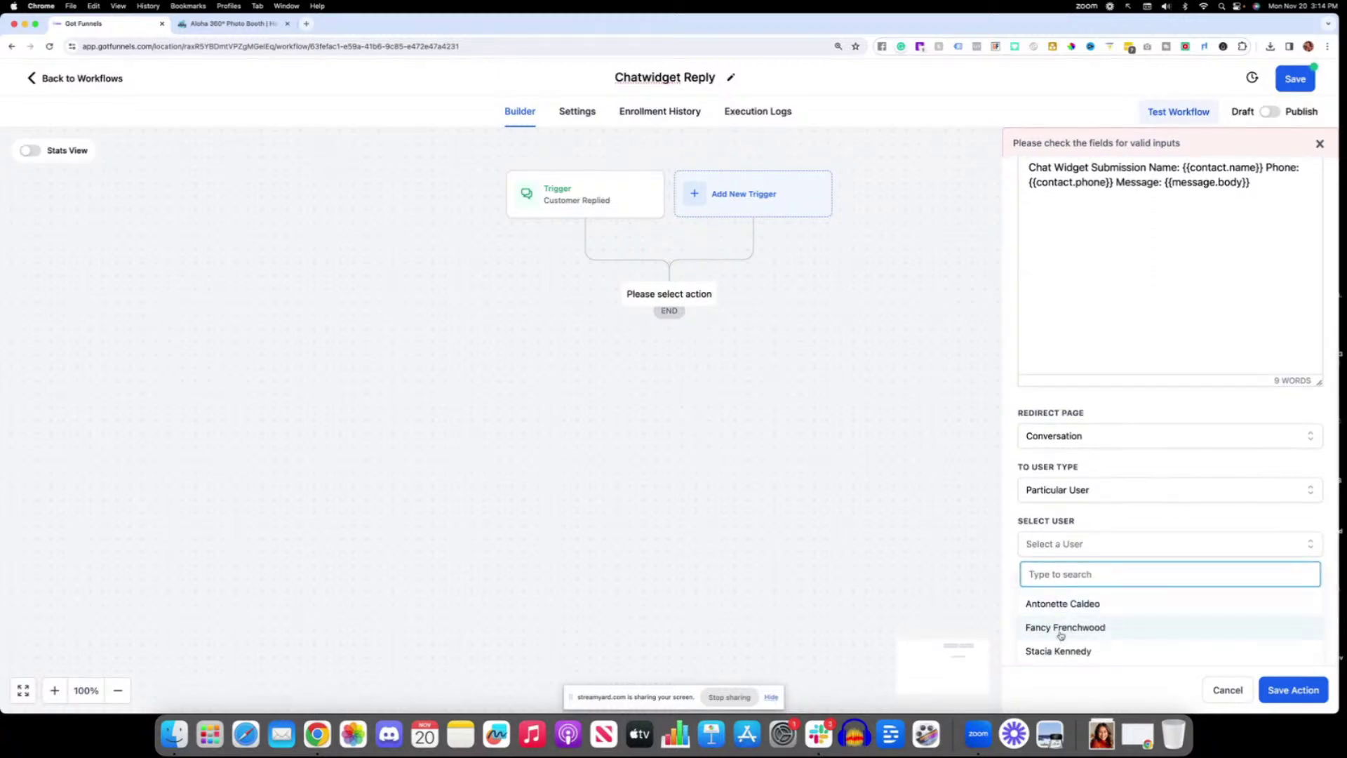
left_click(1053, 499)
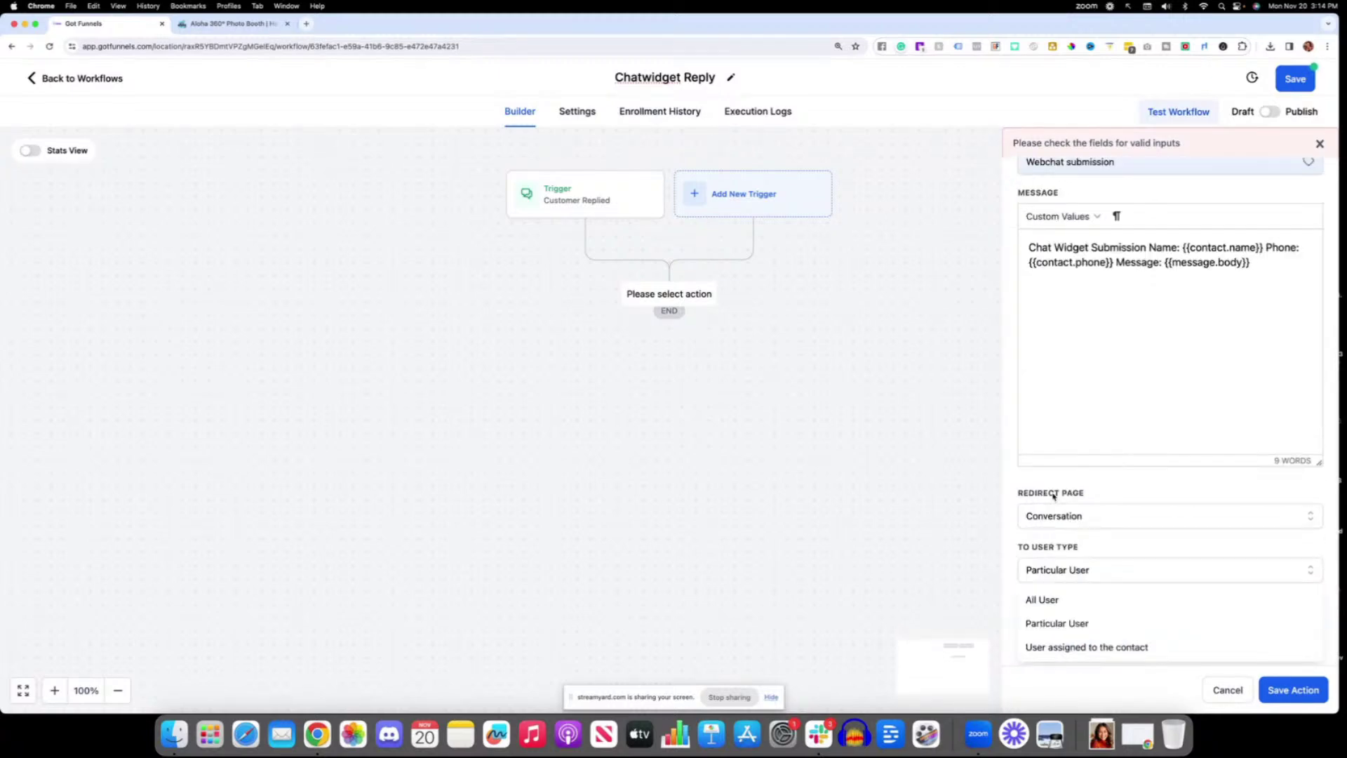
left_click(1051, 571)
left_click(1051, 570)
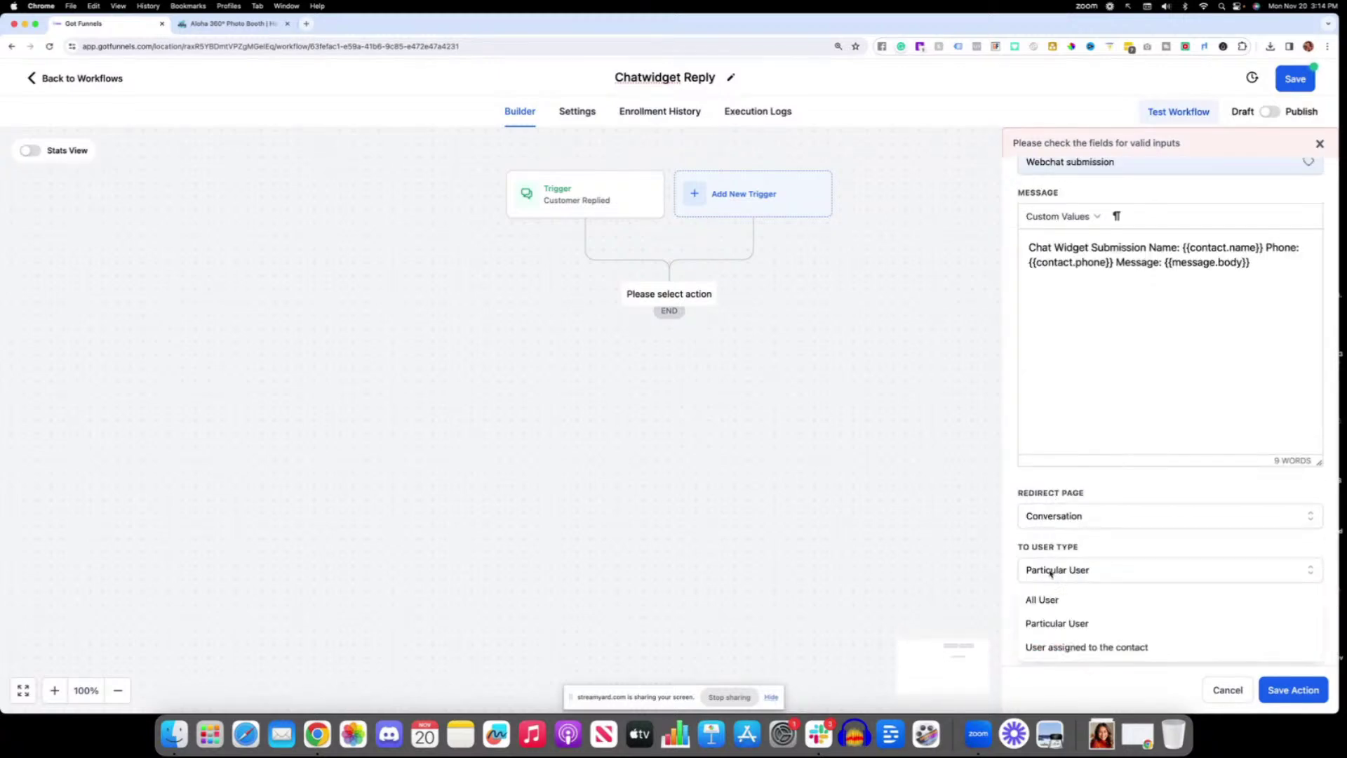
left_click(1054, 625)
left_click(1055, 623)
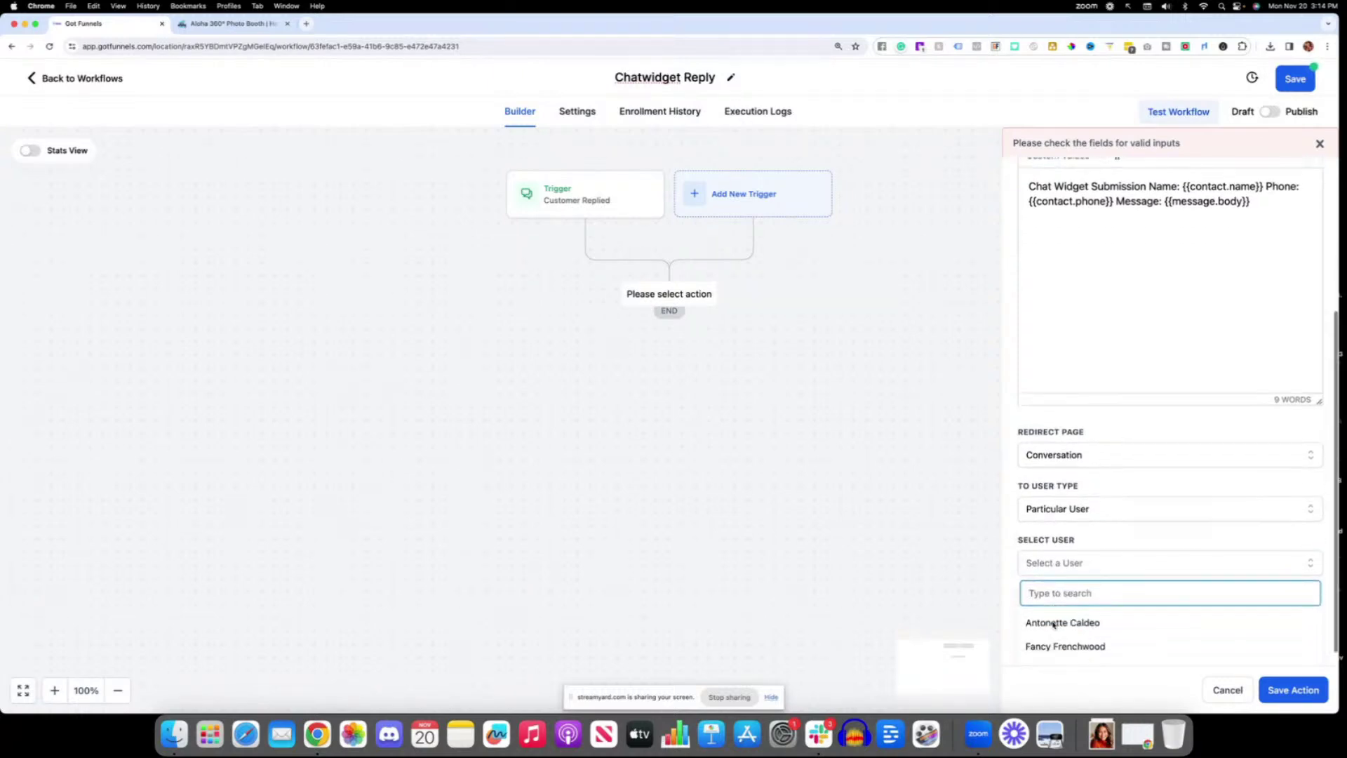
left_click(1059, 627)
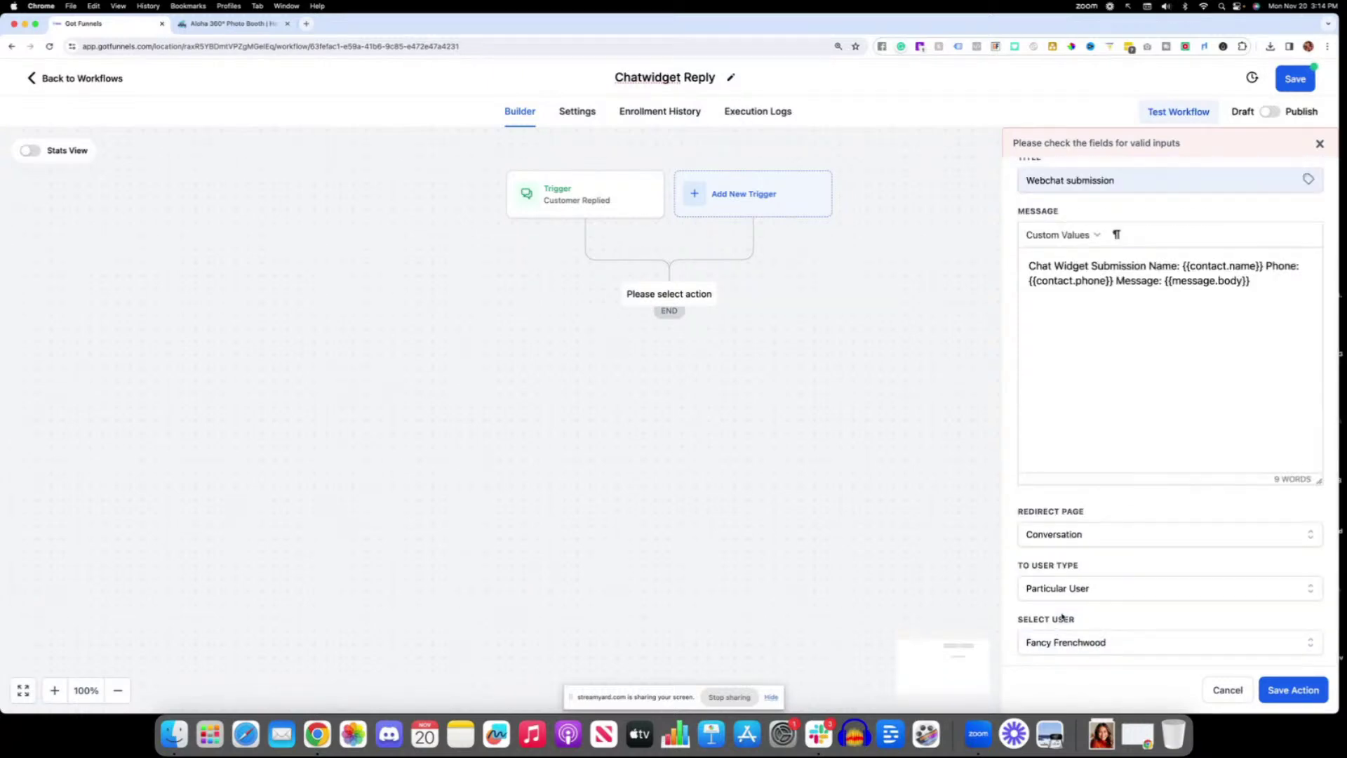
left_click(1111, 638)
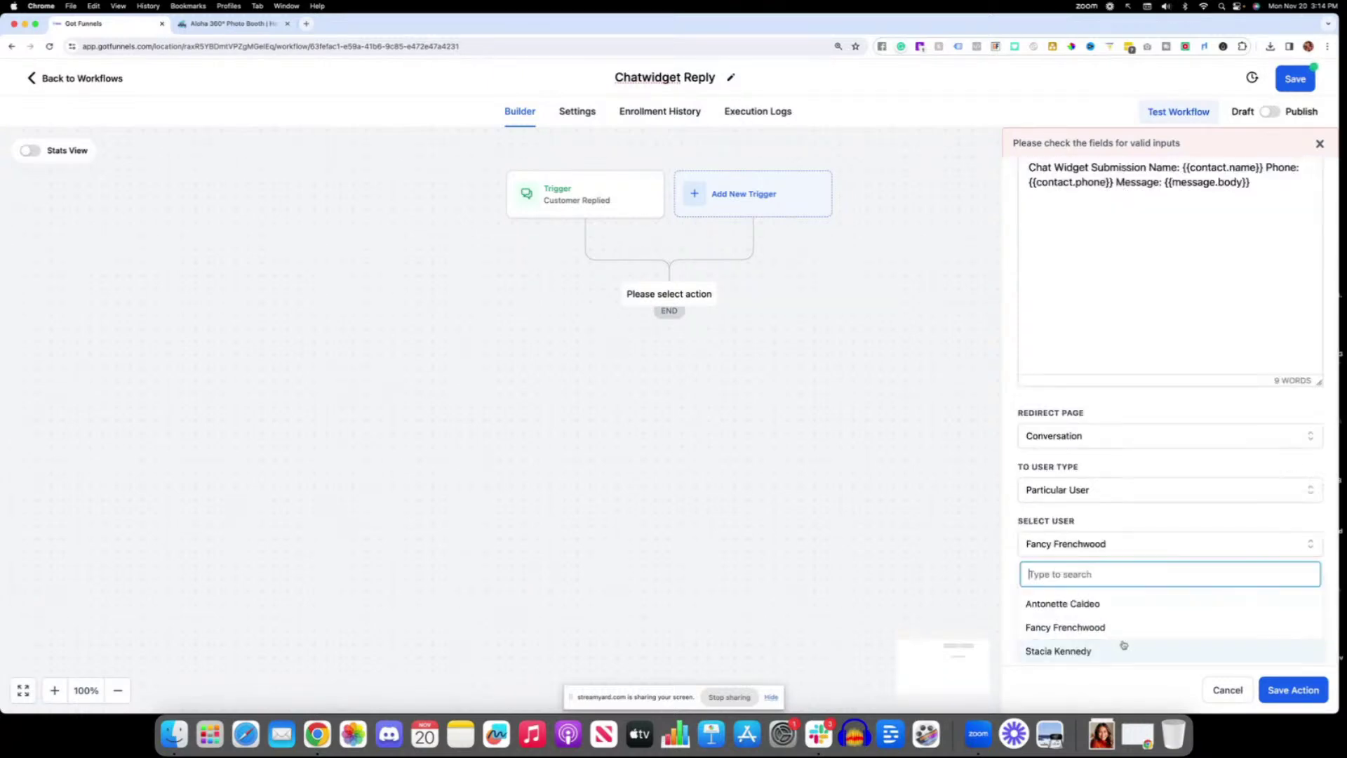
left_click(1084, 649)
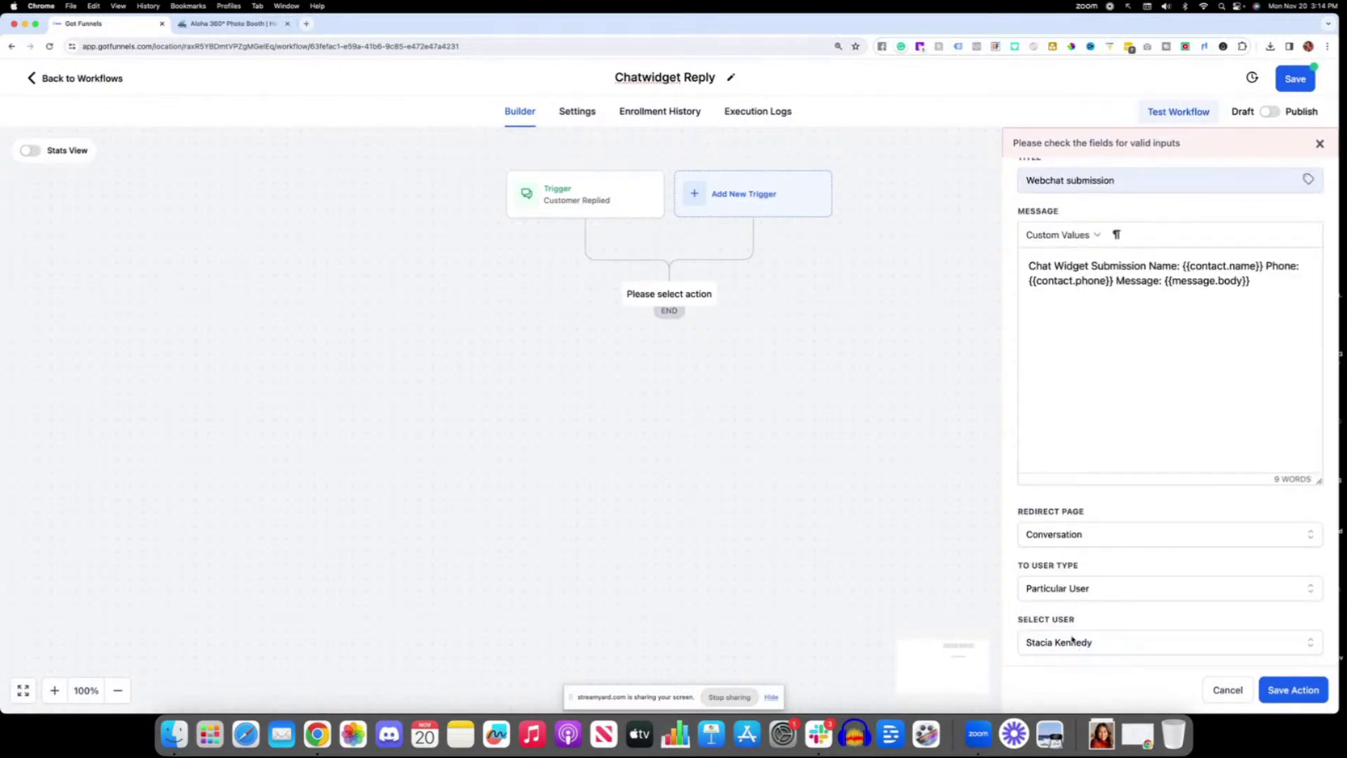
left_click(1077, 591)
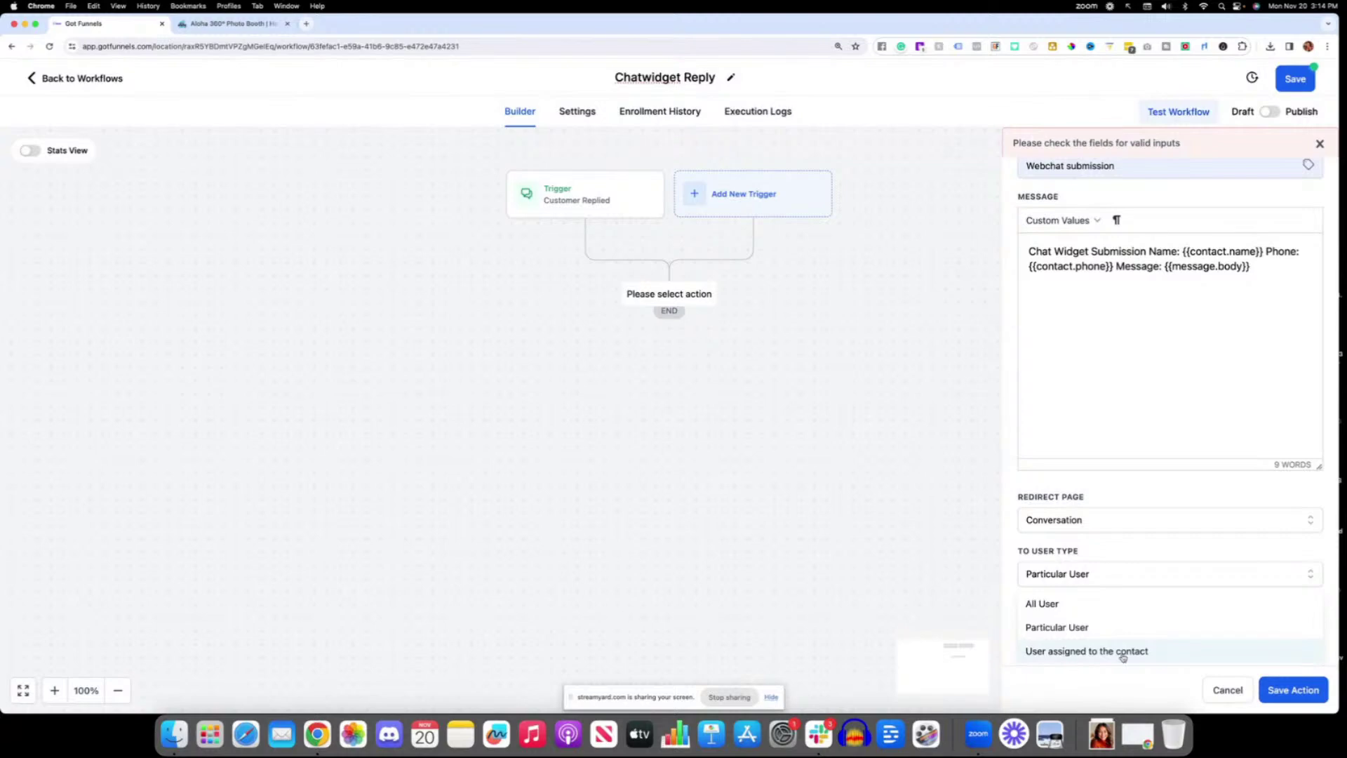
left_click(1075, 653)
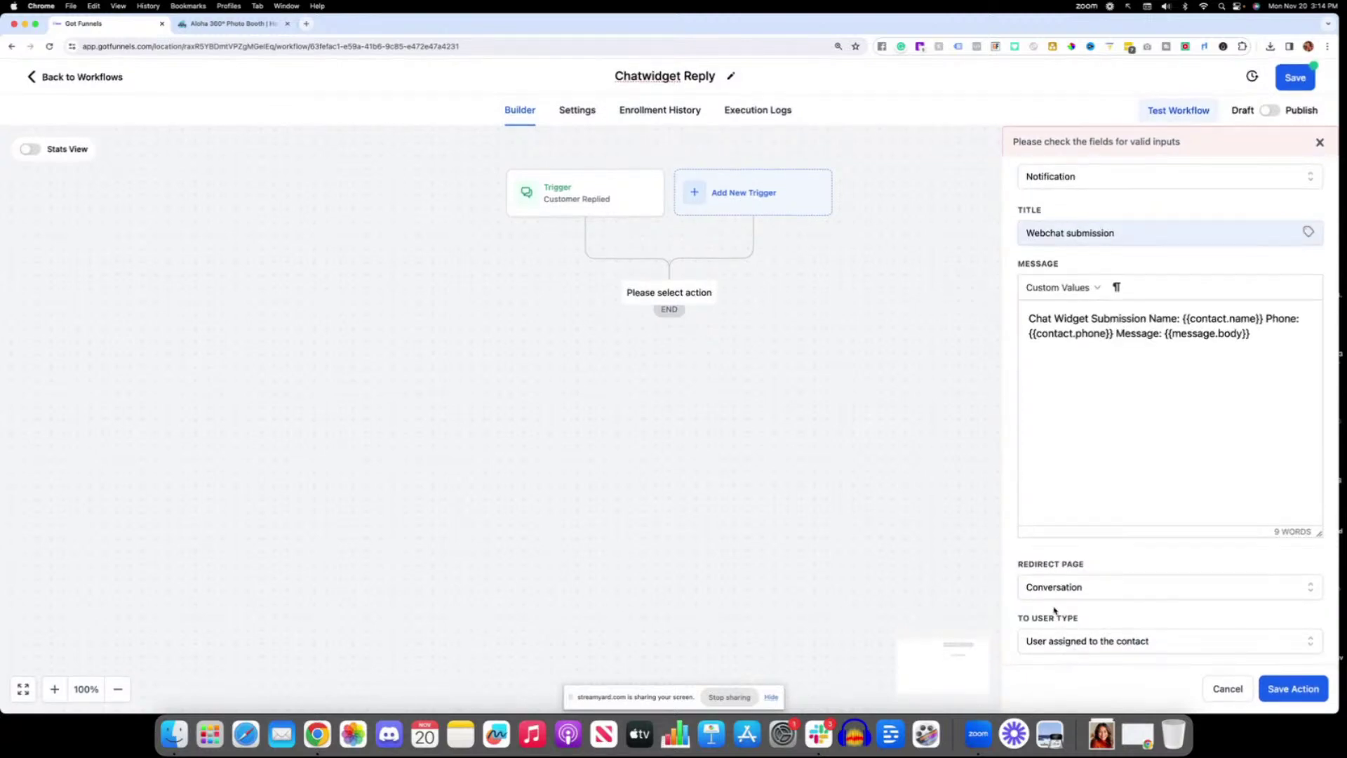
Set the notification's recipient user type to All User and save the action.
left_click(1047, 642)
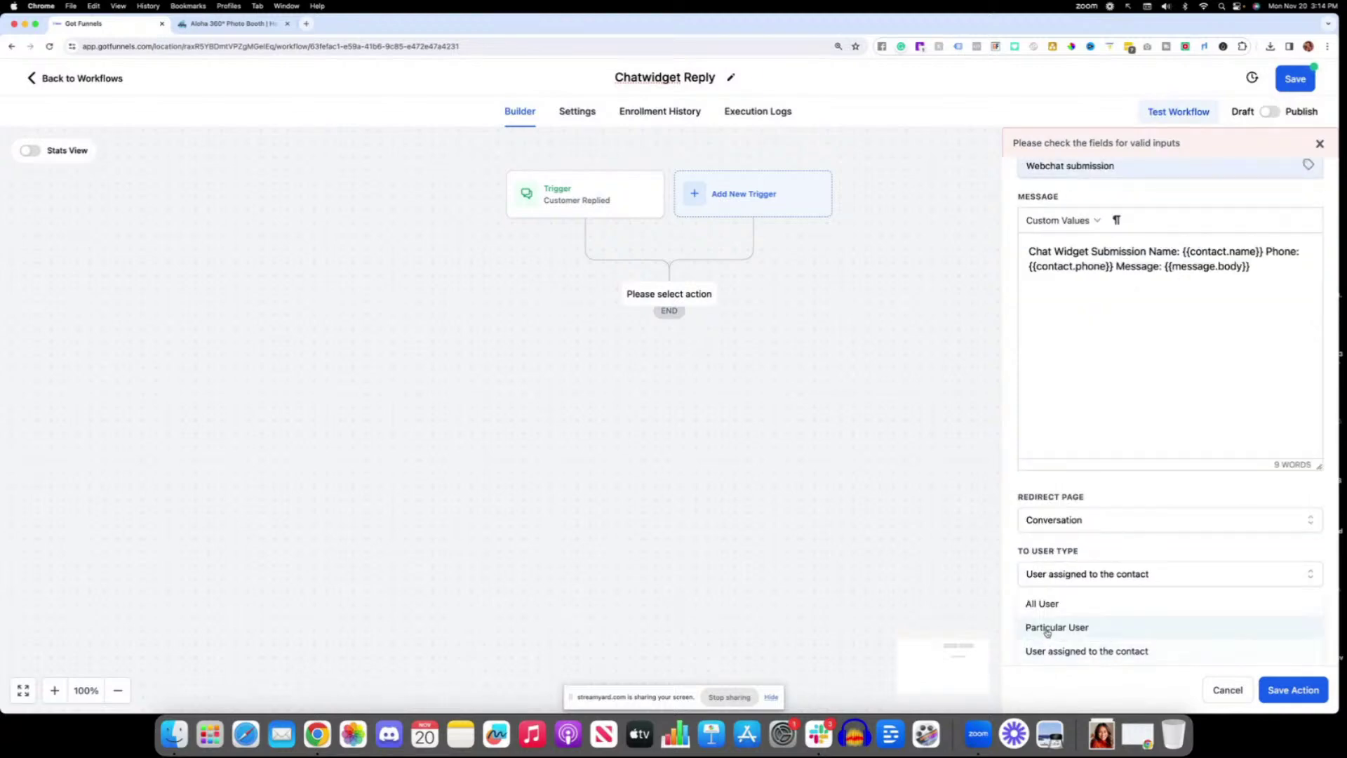
left_click(1026, 605)
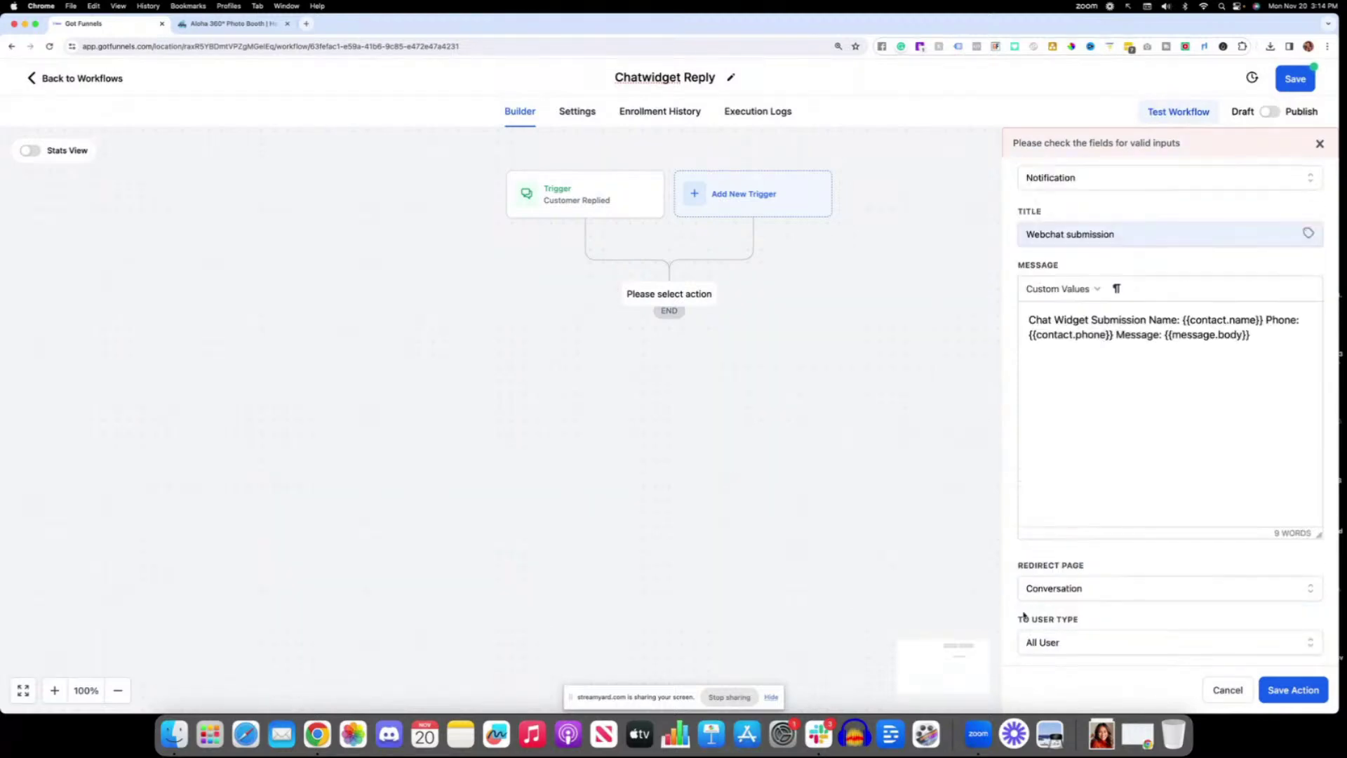
left_click(1293, 691)
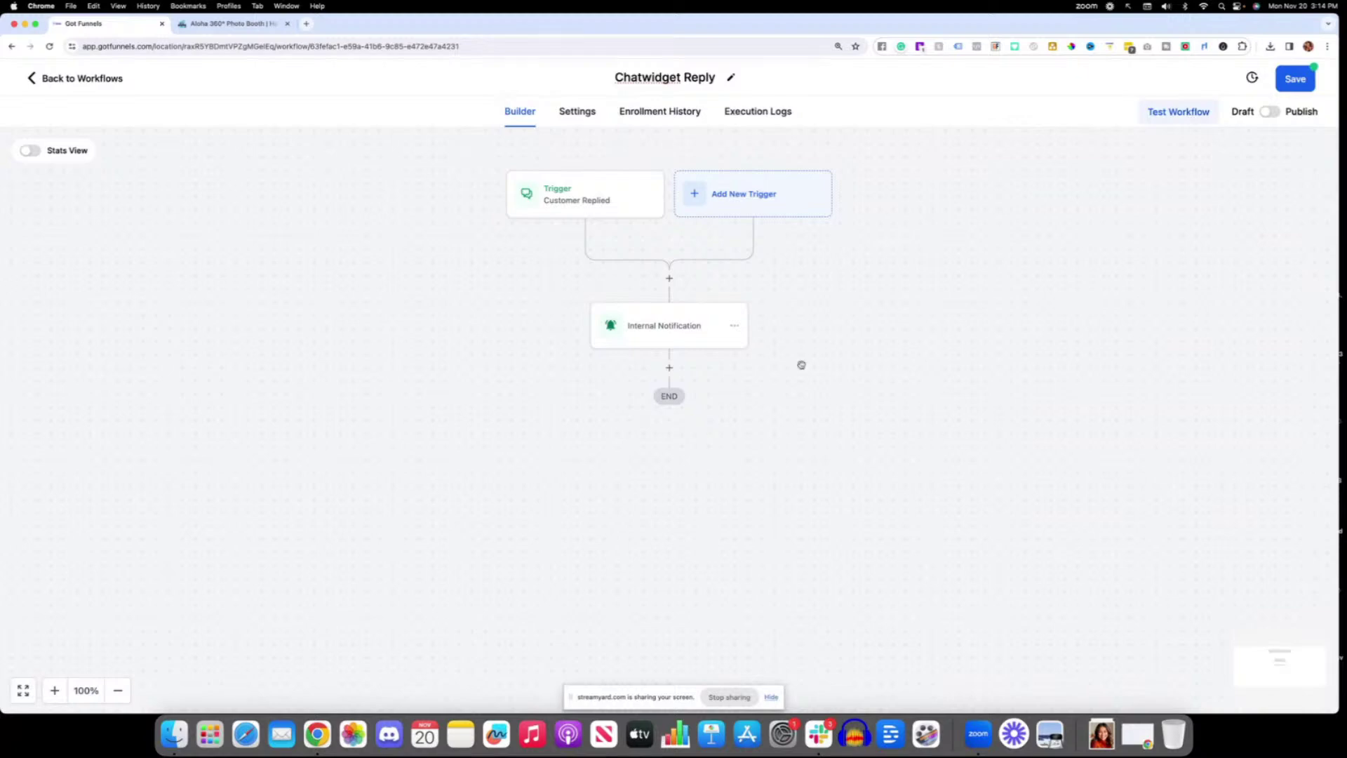
Reopen the Internal Notification action to review its message, redirect page and user type, and close it without changes.
left_click(639, 336)
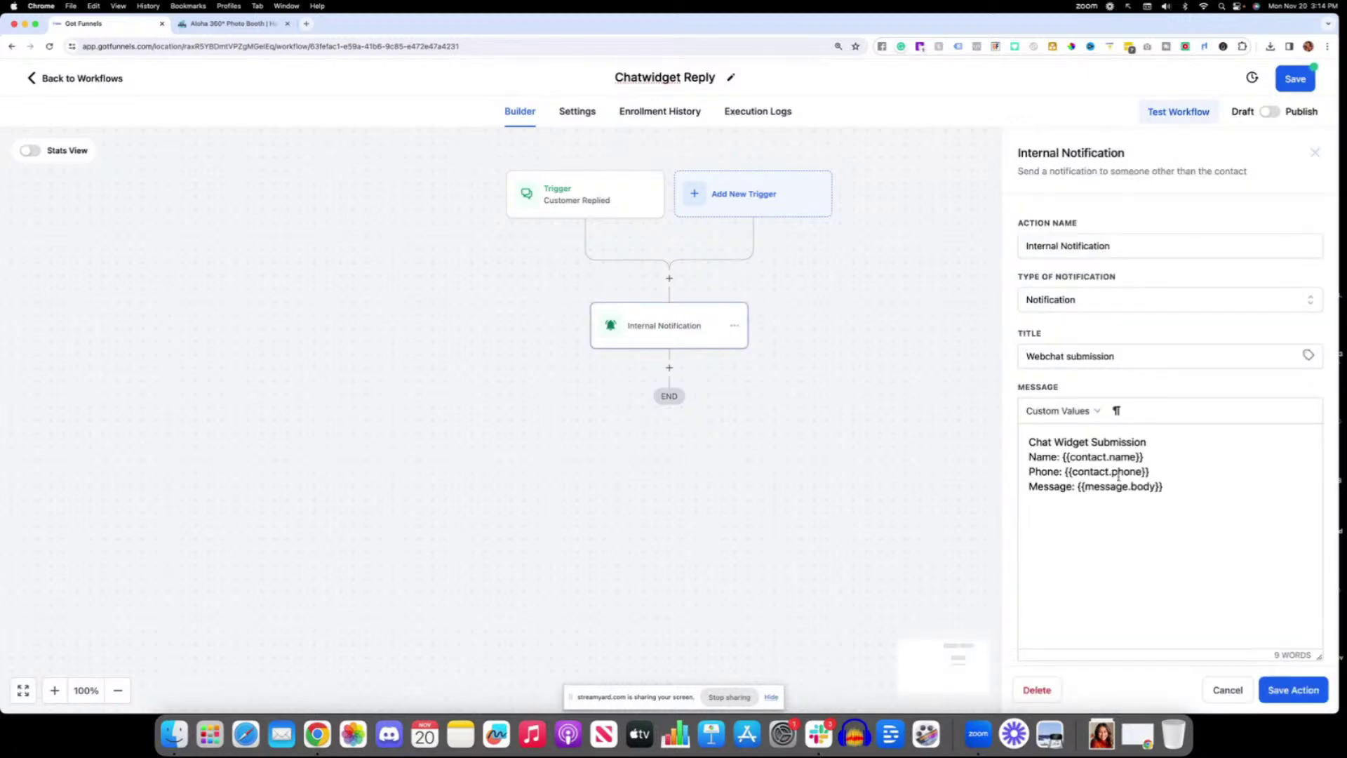
scroll(1119, 476, "down", 4)
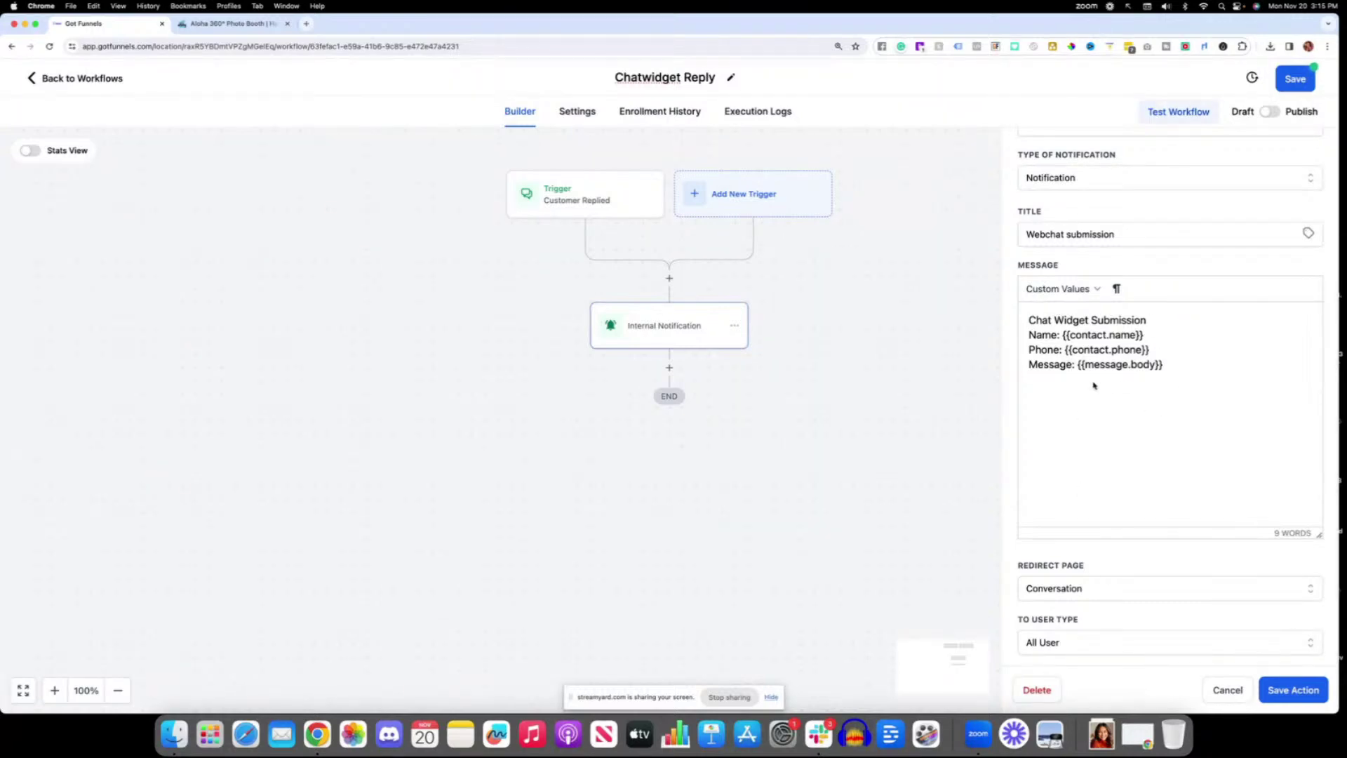
scroll(1098, 377, "up", 1)
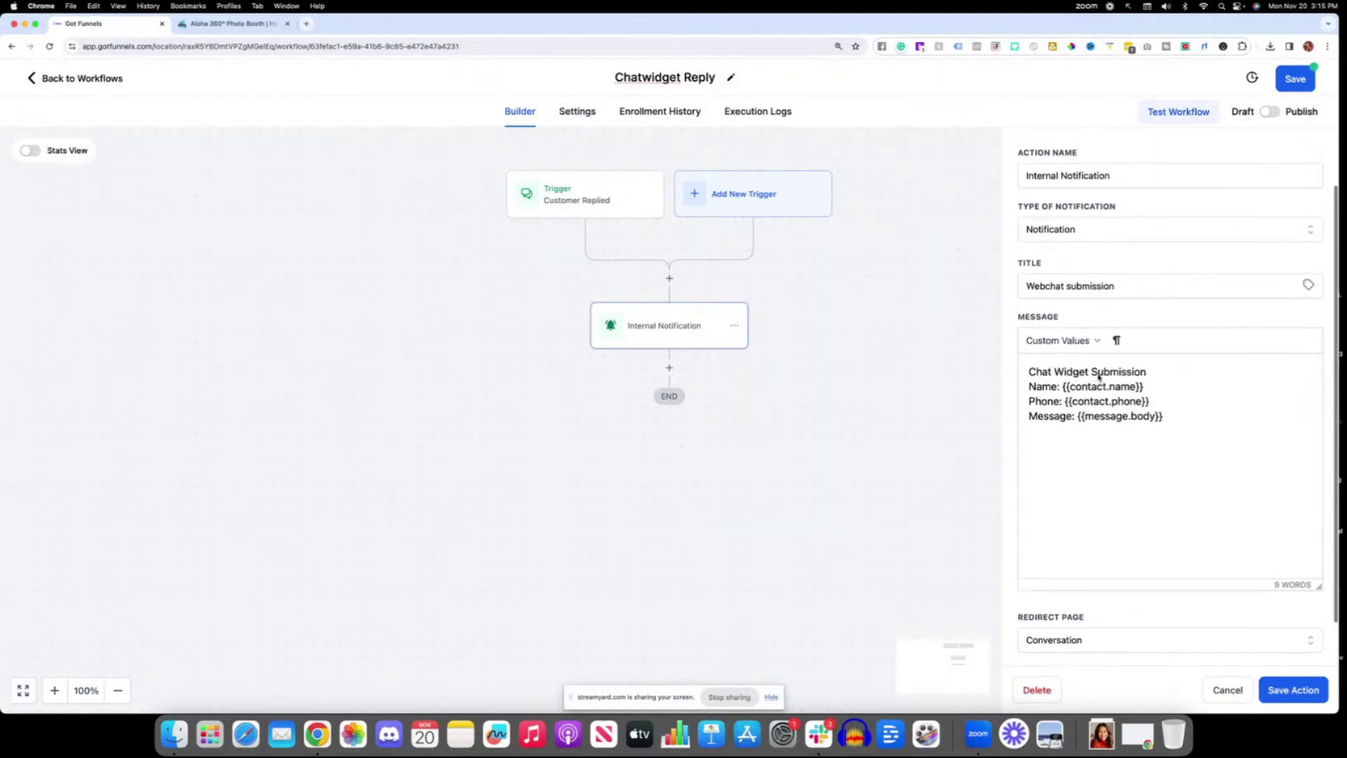
scroll(1098, 374, "down", 1)
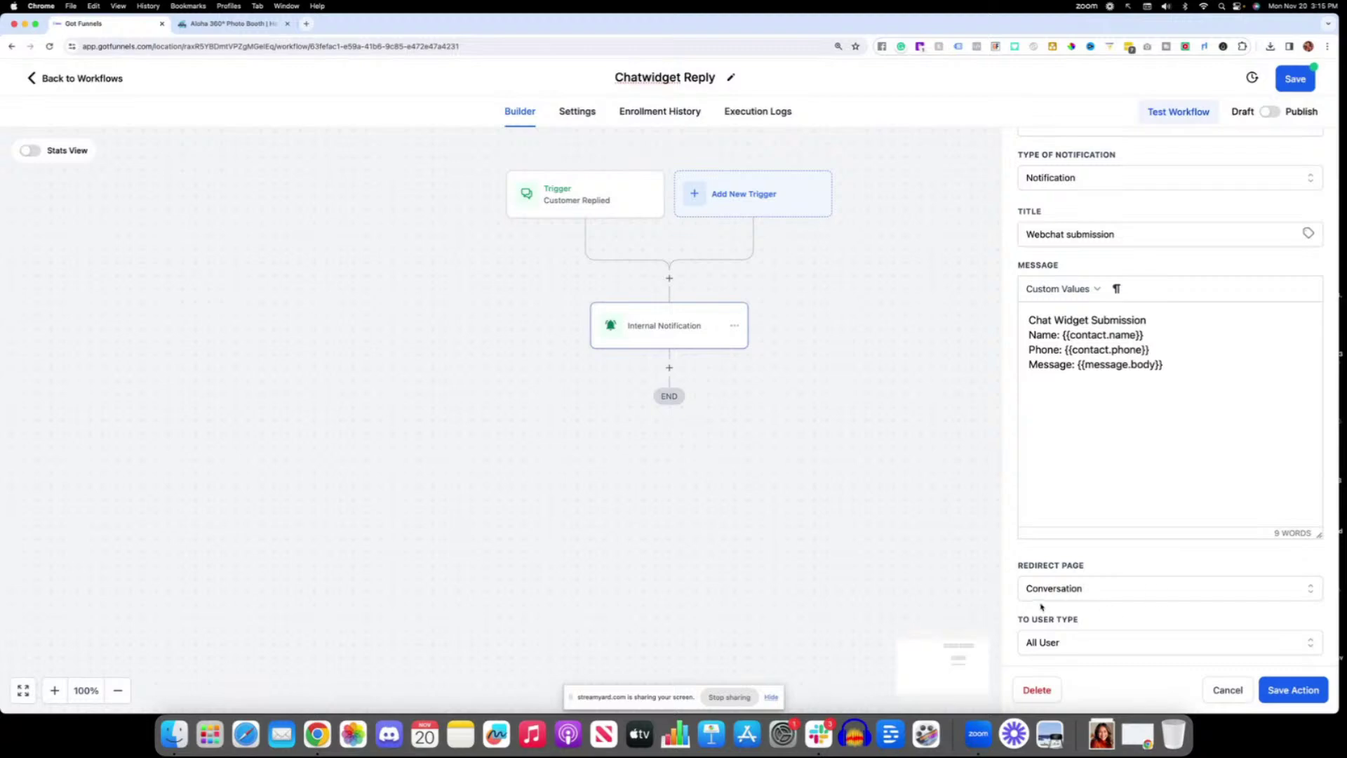
left_click(1216, 695)
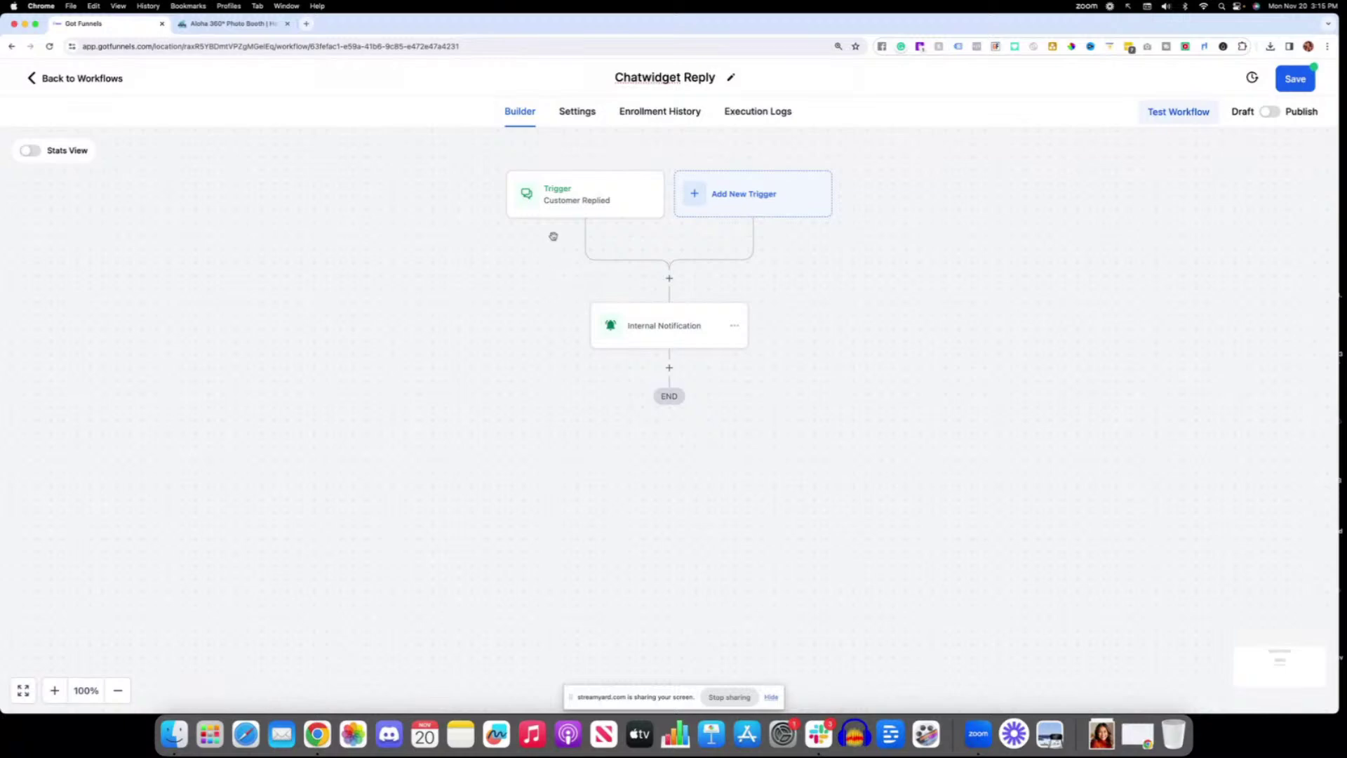
Search the actions for "sms" and add a Send SMS action below the Internal Notification.
left_click(668, 367)
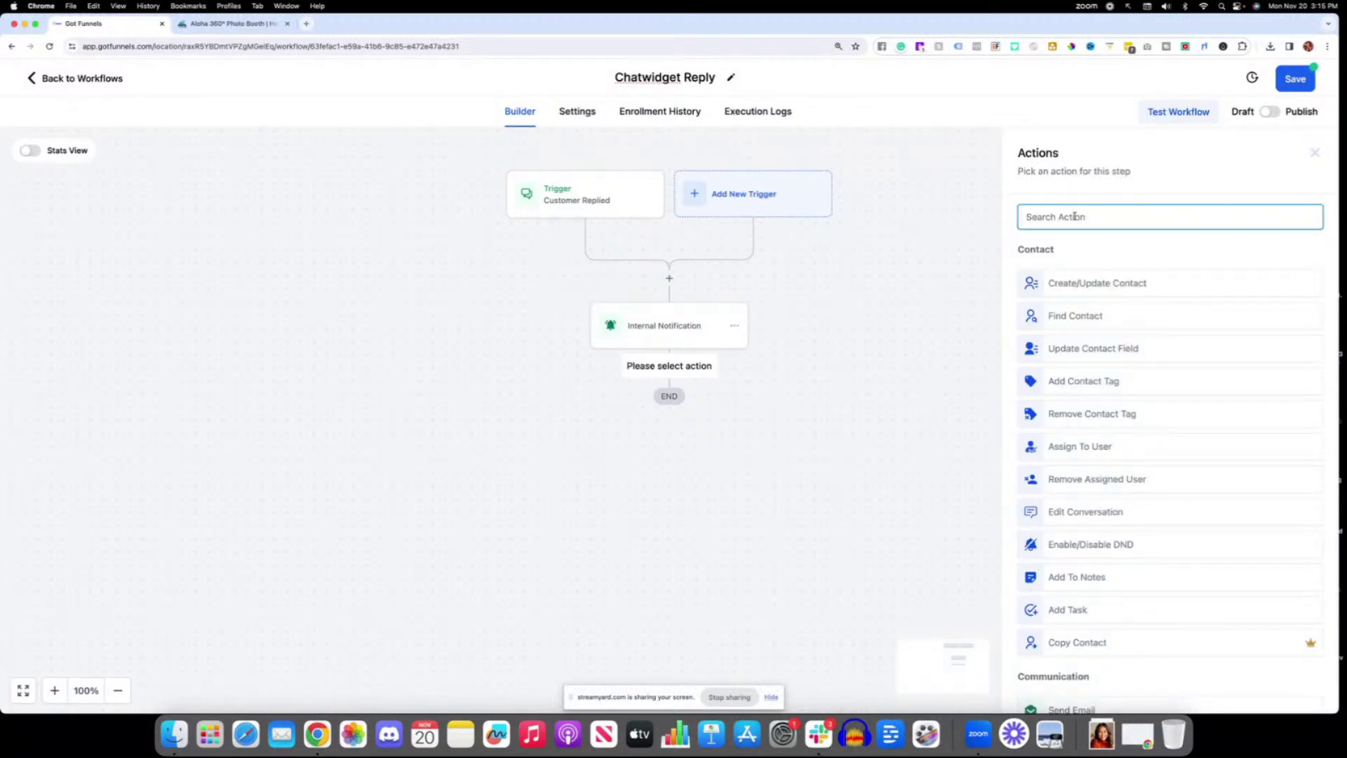
type("sms")
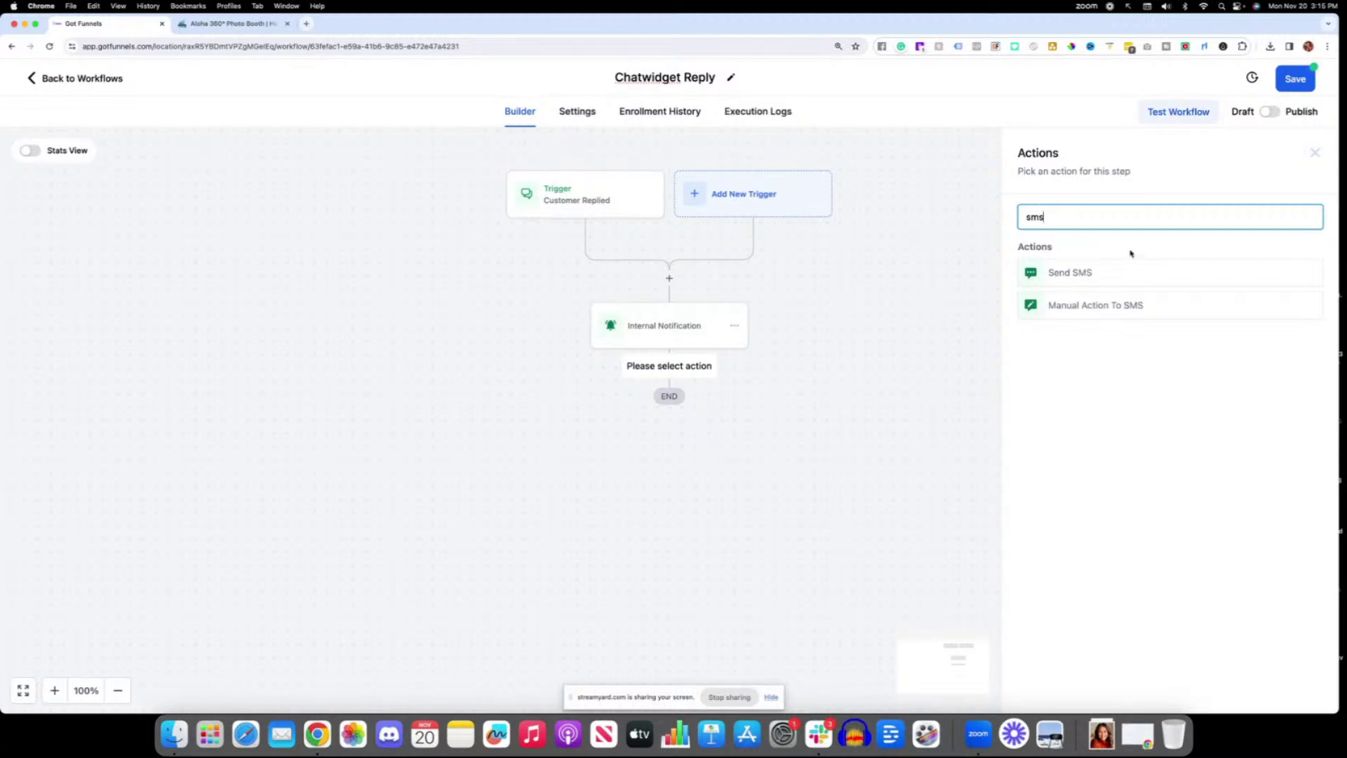
left_click(1118, 274)
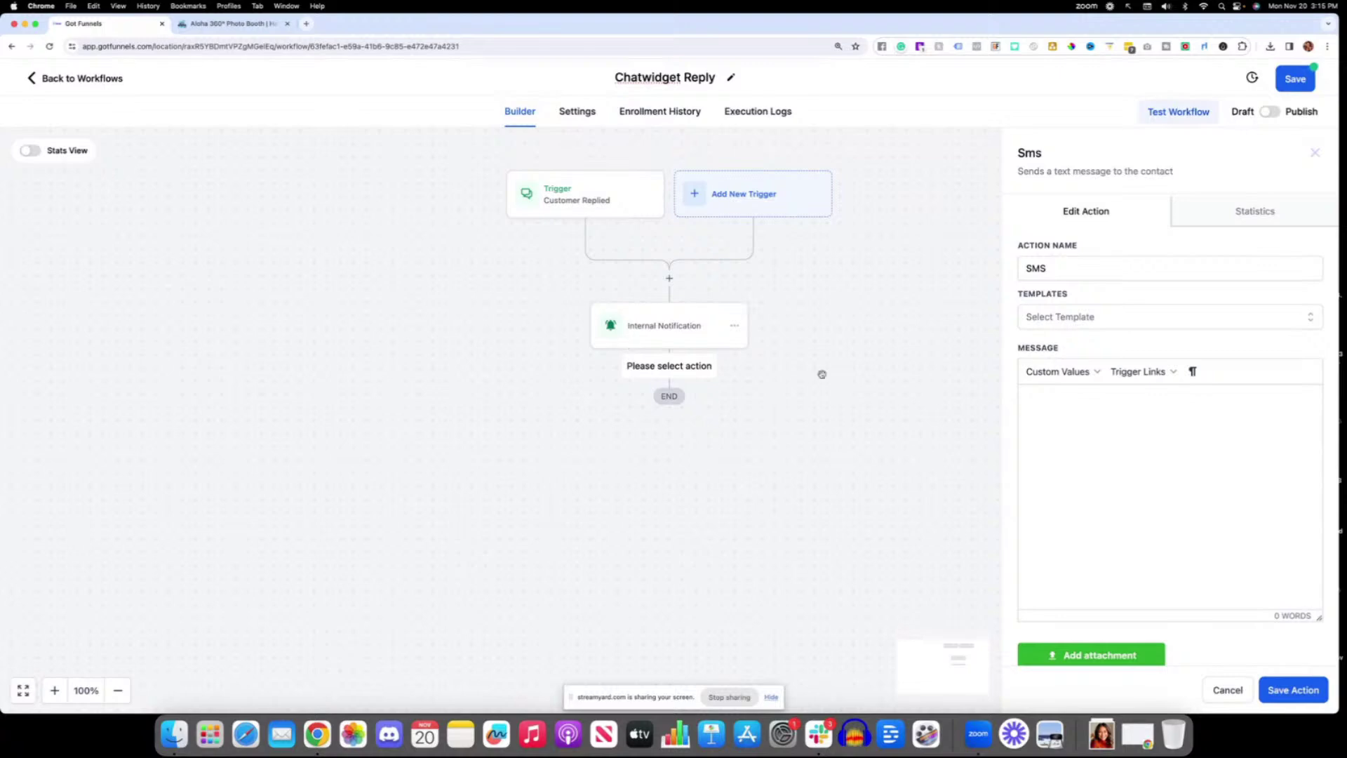
Begin the SMS message with "Hi" followed by the contact's Full Name custom value.
left_click(1054, 397)
type("Hi")
left_click(1059, 371)
mouse_move(1067, 397)
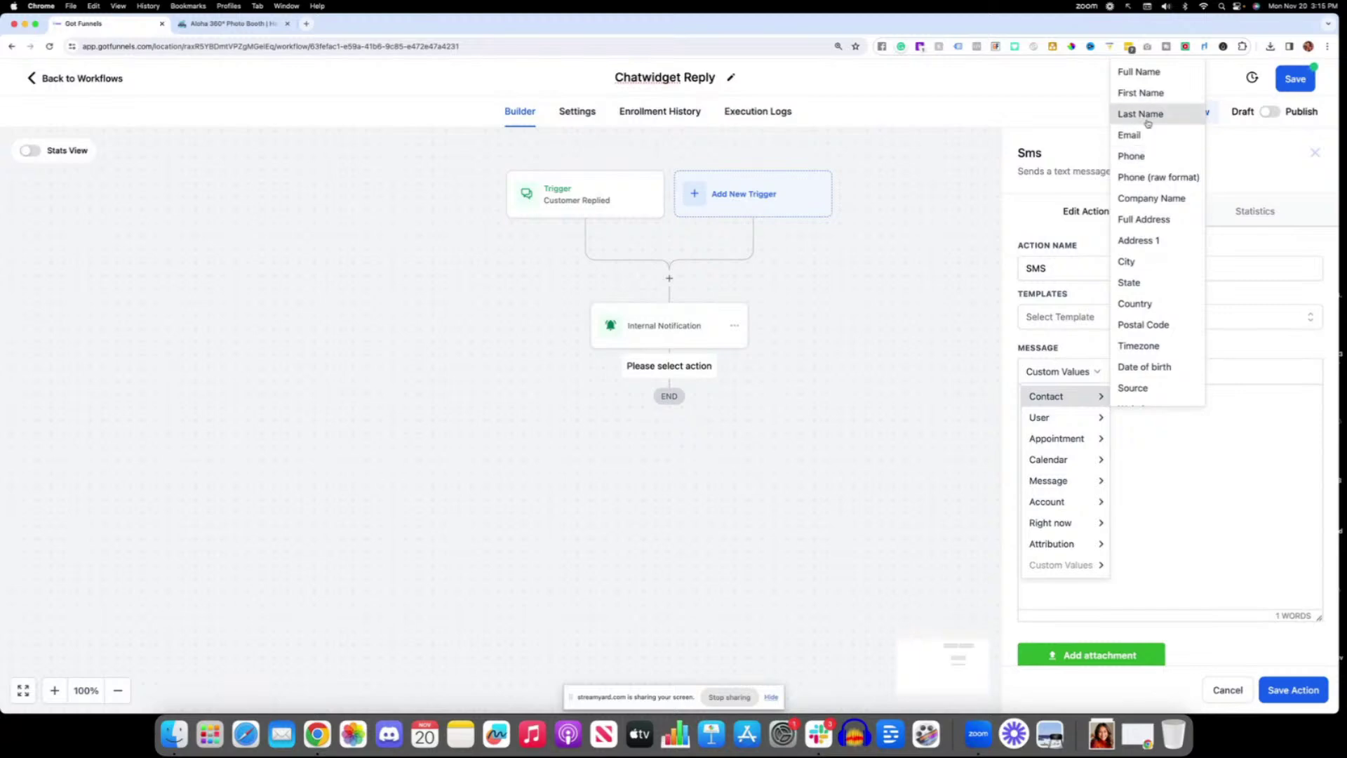
left_click(1140, 72)
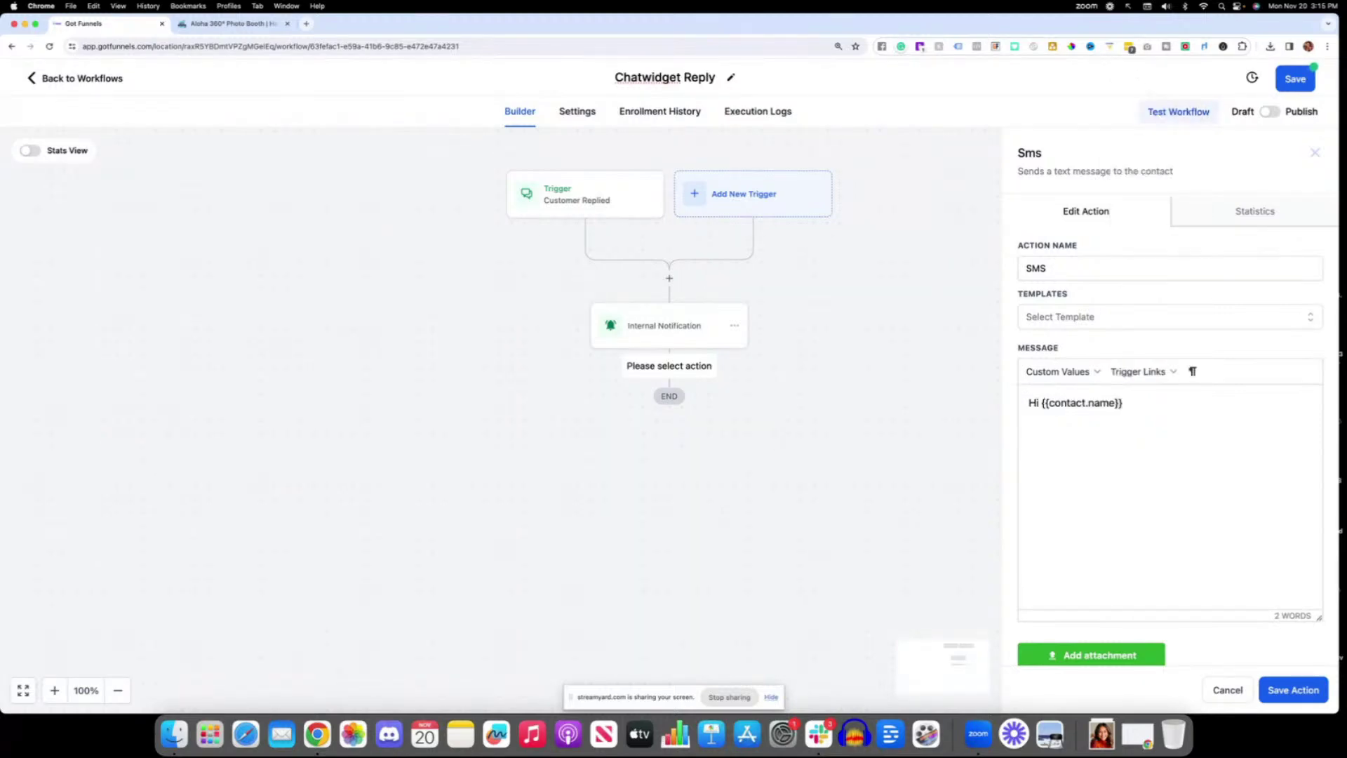
Replace the Full Name value in the SMS message with the contact's First Name value, keeping "Hi" in front of it.
key("BackSpace")
key("BackSpace")
key("BackSpace")
key("BackSpace")
key("BackSpace")
key("BackSpace")
key("BackSpace")
key("BackSpace")
key("BackSpace")
key("BackSpace")
key("BackSpace")
key("BackSpace")
key("BackSpace")
key("BackSpace")
key("BackSpace")
key("BackSpace")
left_click(1097, 371)
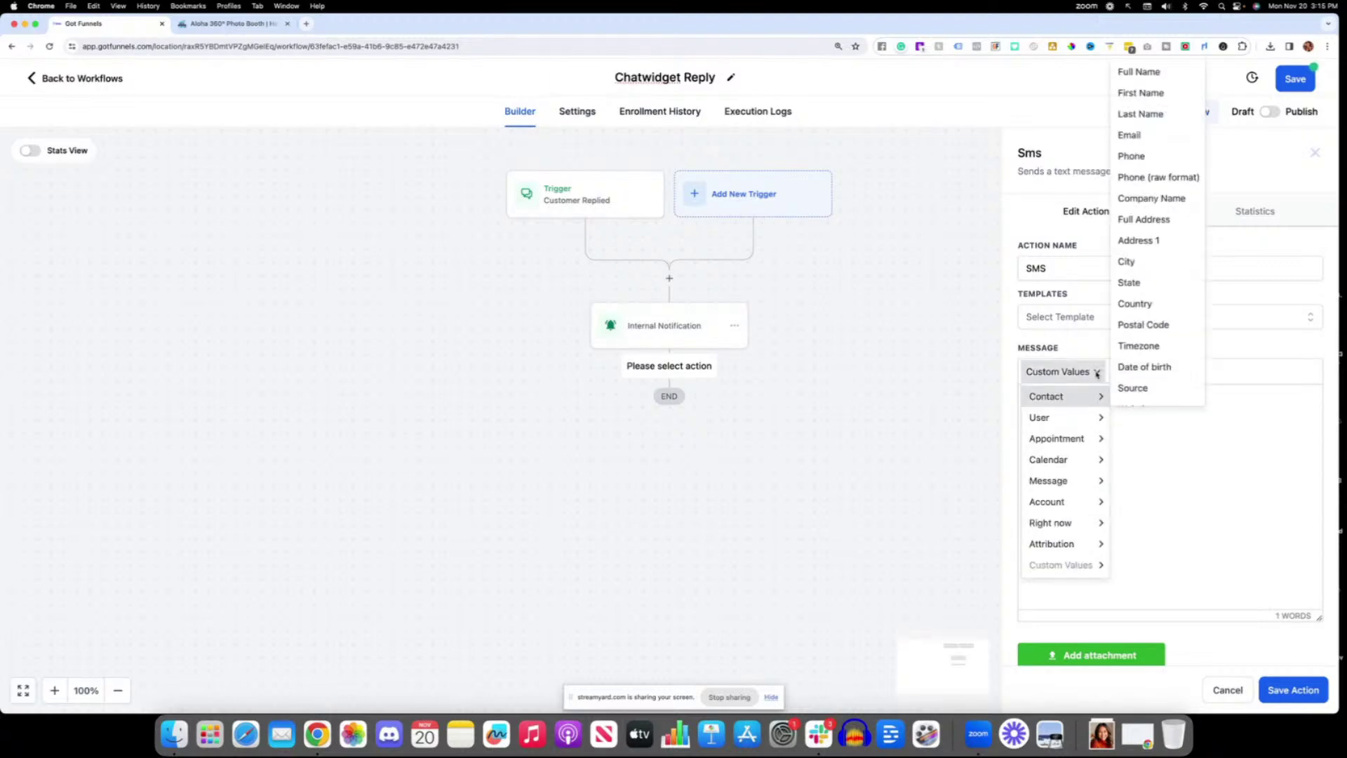
left_click(1144, 93)
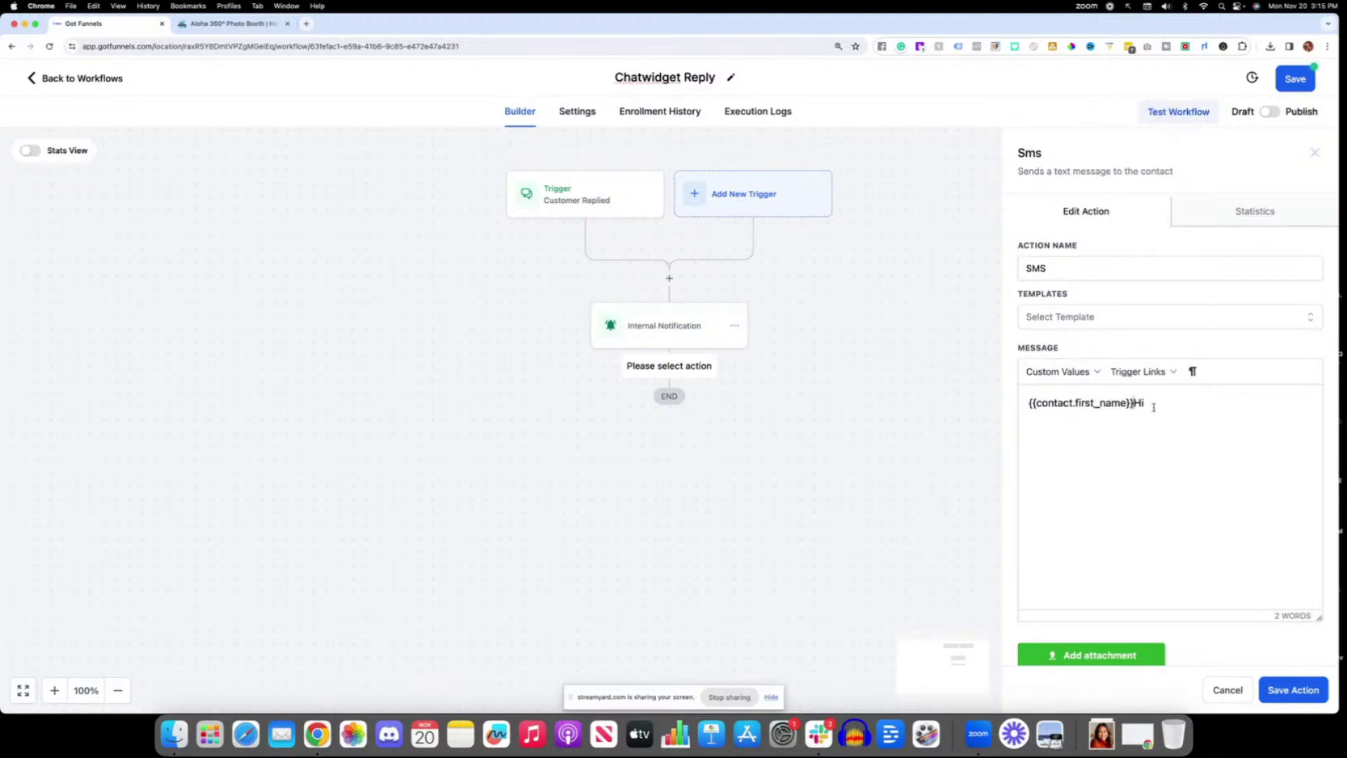
left_click_drag(1154, 407, 1022, 407)
key("BackSpace")
type("Hi")
left_click(1059, 371)
mouse_move(1052, 396)
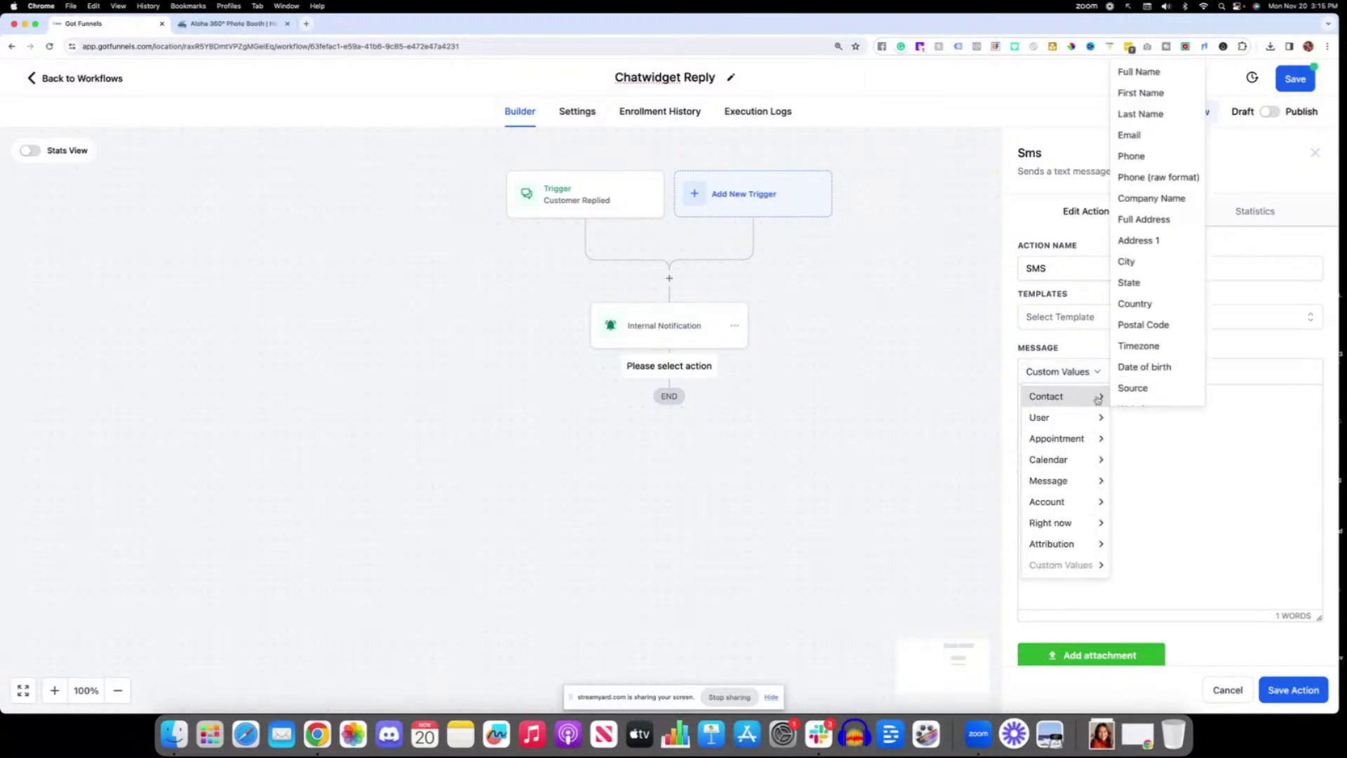
left_click(1159, 97)
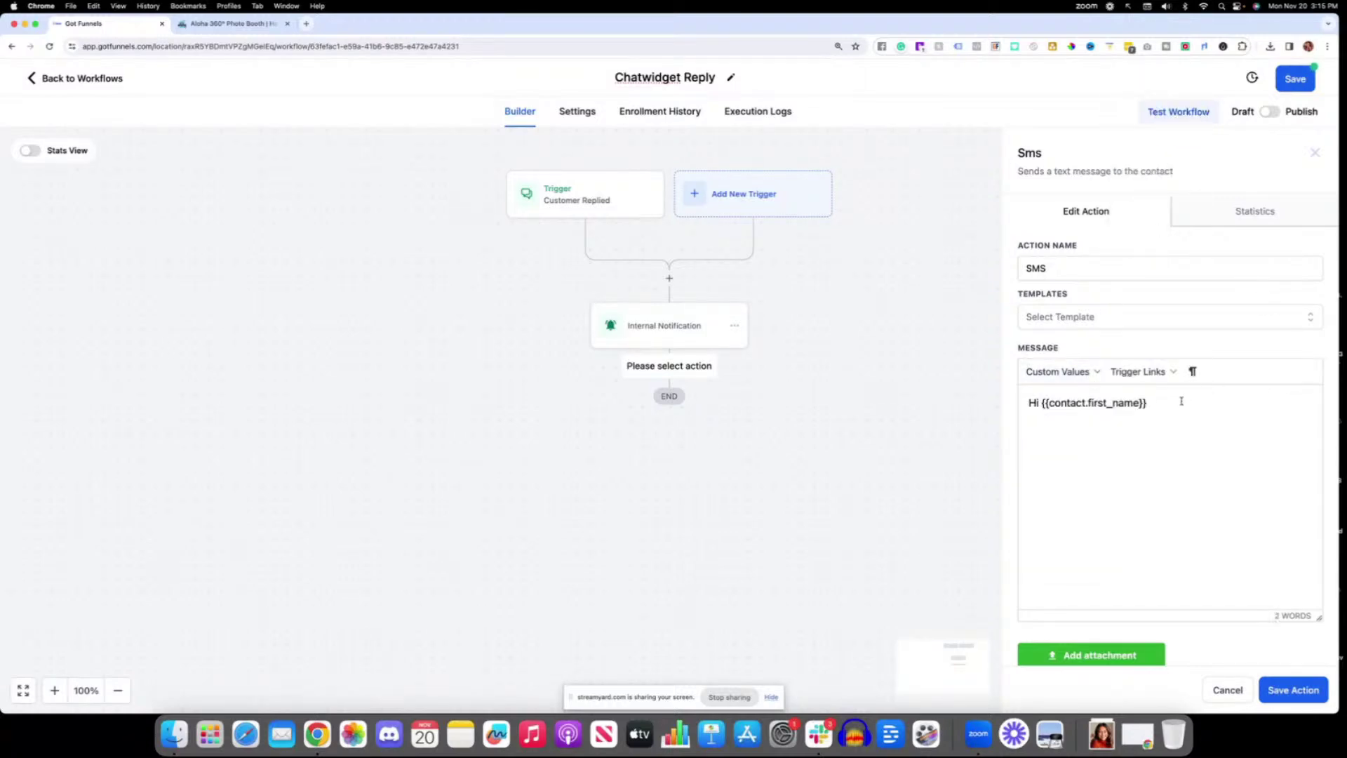
Finish the SMS with ", Thanks for contact aloha 360. A team member will be in contact asap. How can we assist you today?" and save the action.
type(", Thanks for contact aloha 360. One of")
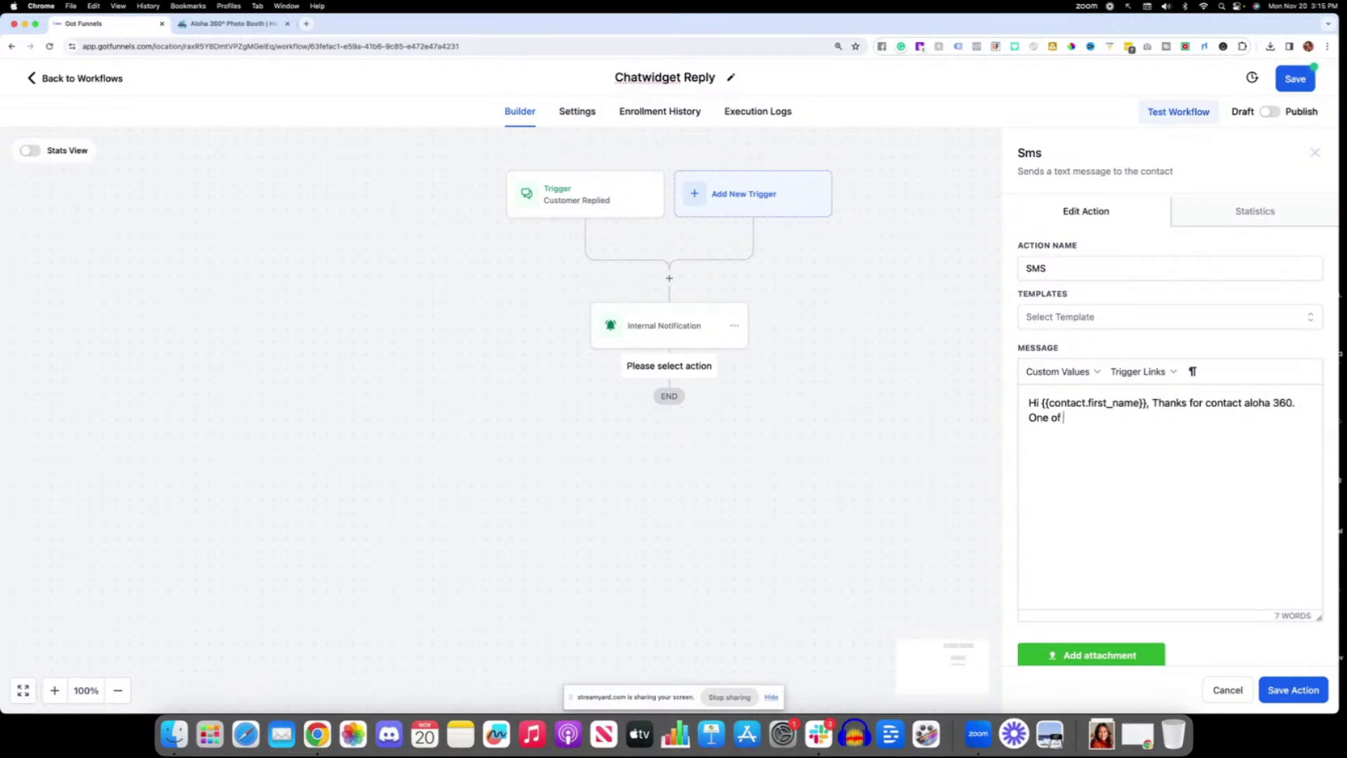
type(" our representaves")
key("BackSpace")
key("BackSpace")
key("BackSpace")
key("BackSpace")
key("BackSpace")
key("BackSpace")
key("BackSpace")
key("BackSpace")
key("BackSpace")
key("BackSpace")
key("BackSpace")
key("BackSpace")
key("BackSpace")
key("BackSpace")
key("BackSpace")
key("BackSpace")
key("BackSpace")
key("BackSpace")
key("BackSpace")
key("BackSpace")
key("BackSpace")
key("BackSpace")
type("A team member wuill be in contact asapa")
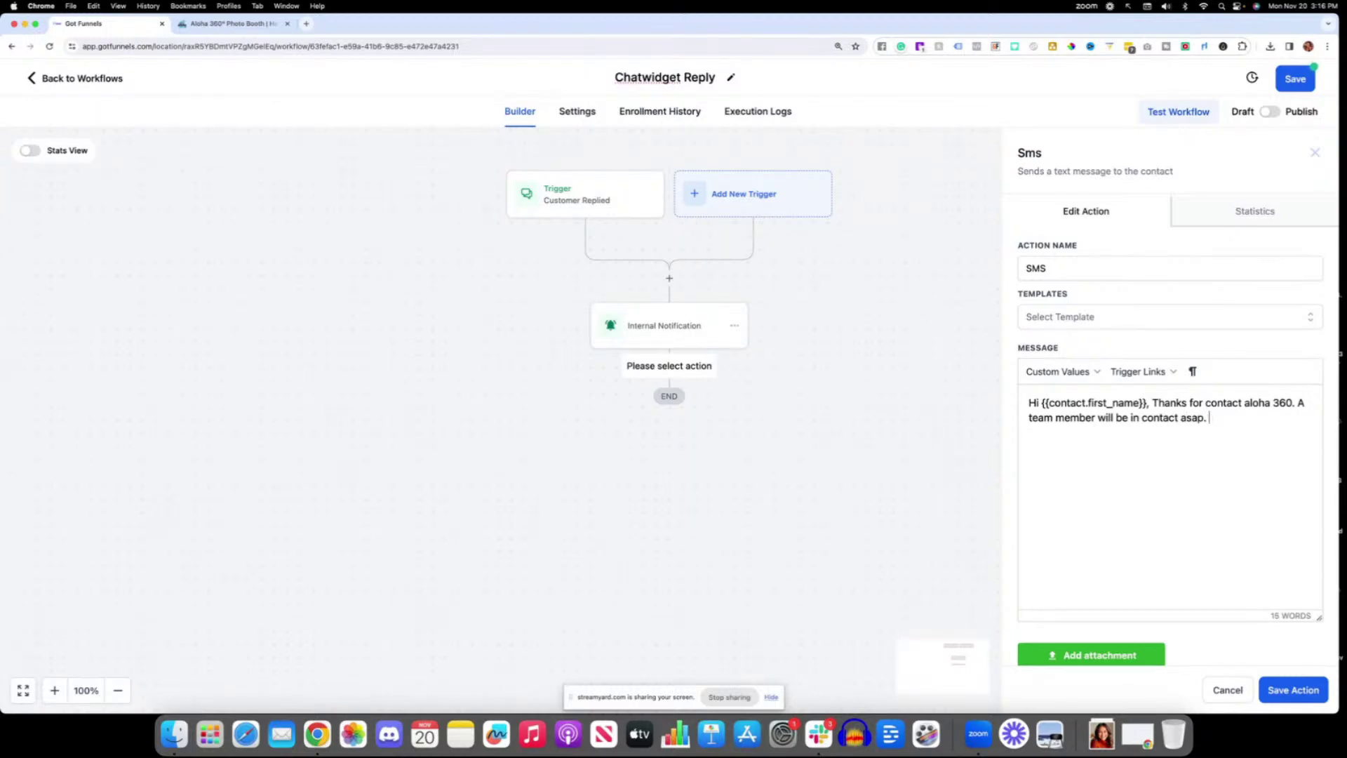
type("How can we assist you today?")
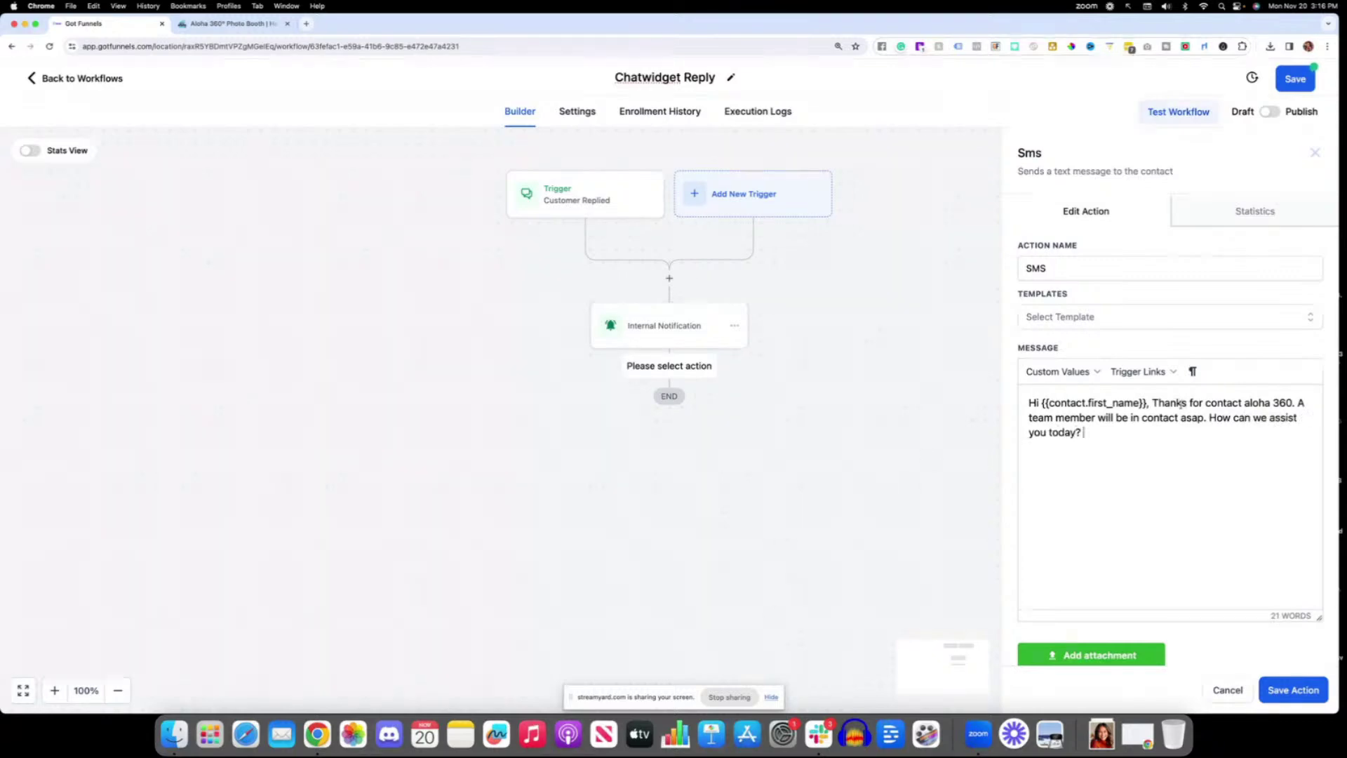
left_click(1317, 691)
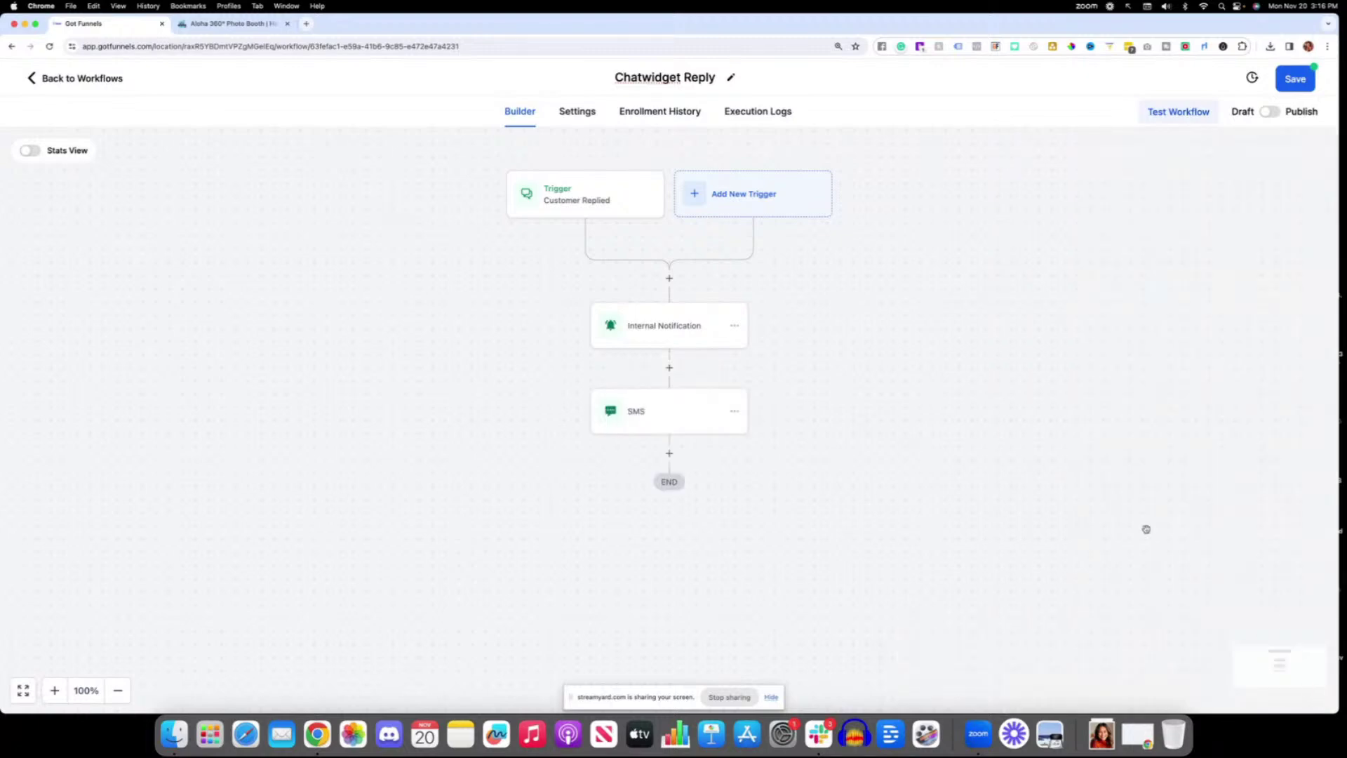
Save the Chatwidget Reply workflow and return to the workflow list.
left_click(1291, 76)
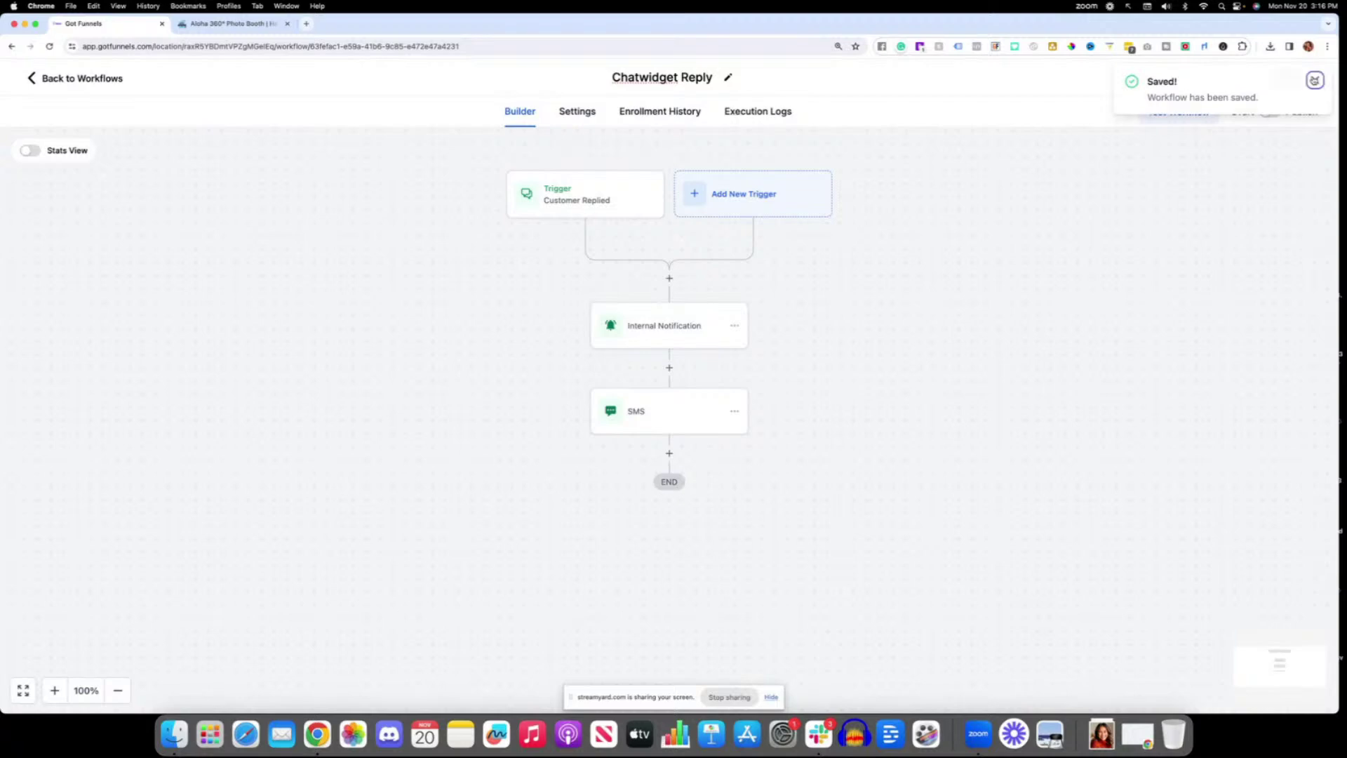
left_click(1312, 80)
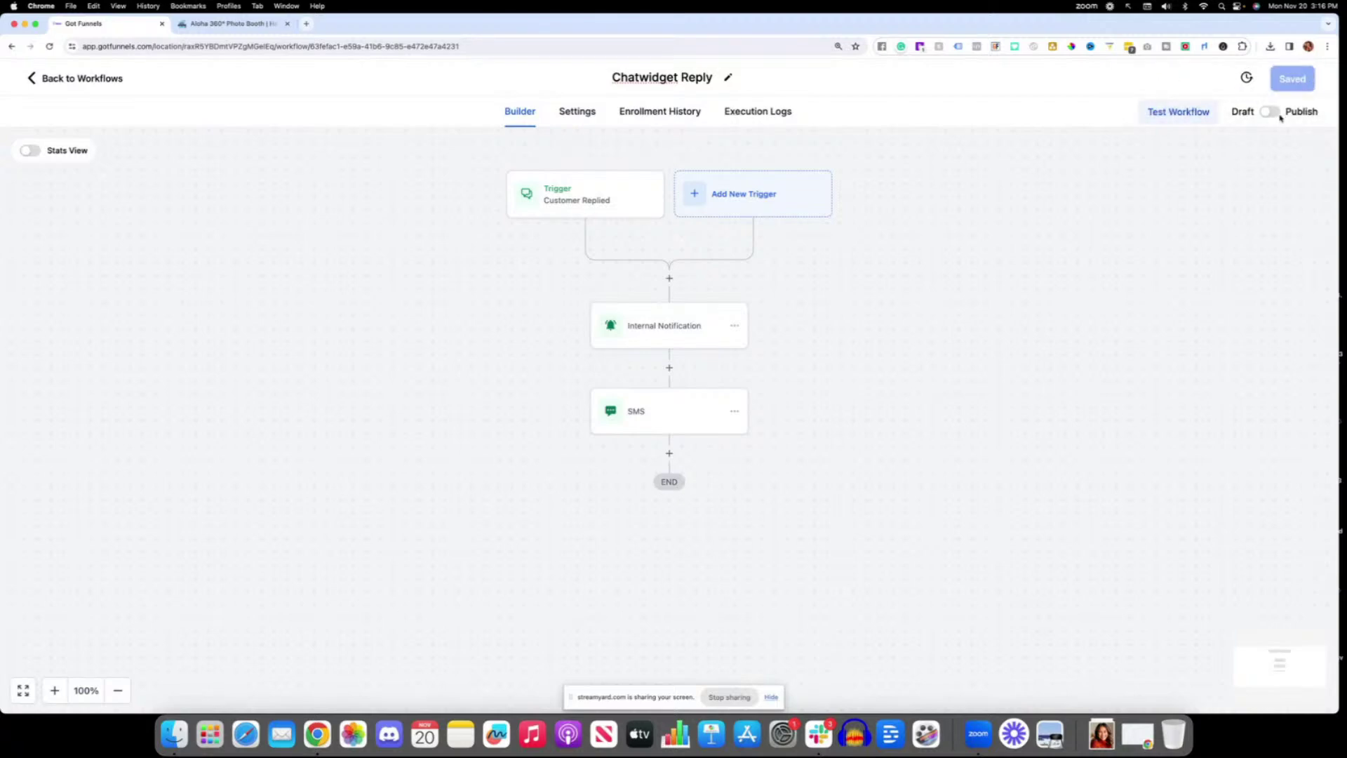
left_click(94, 86)
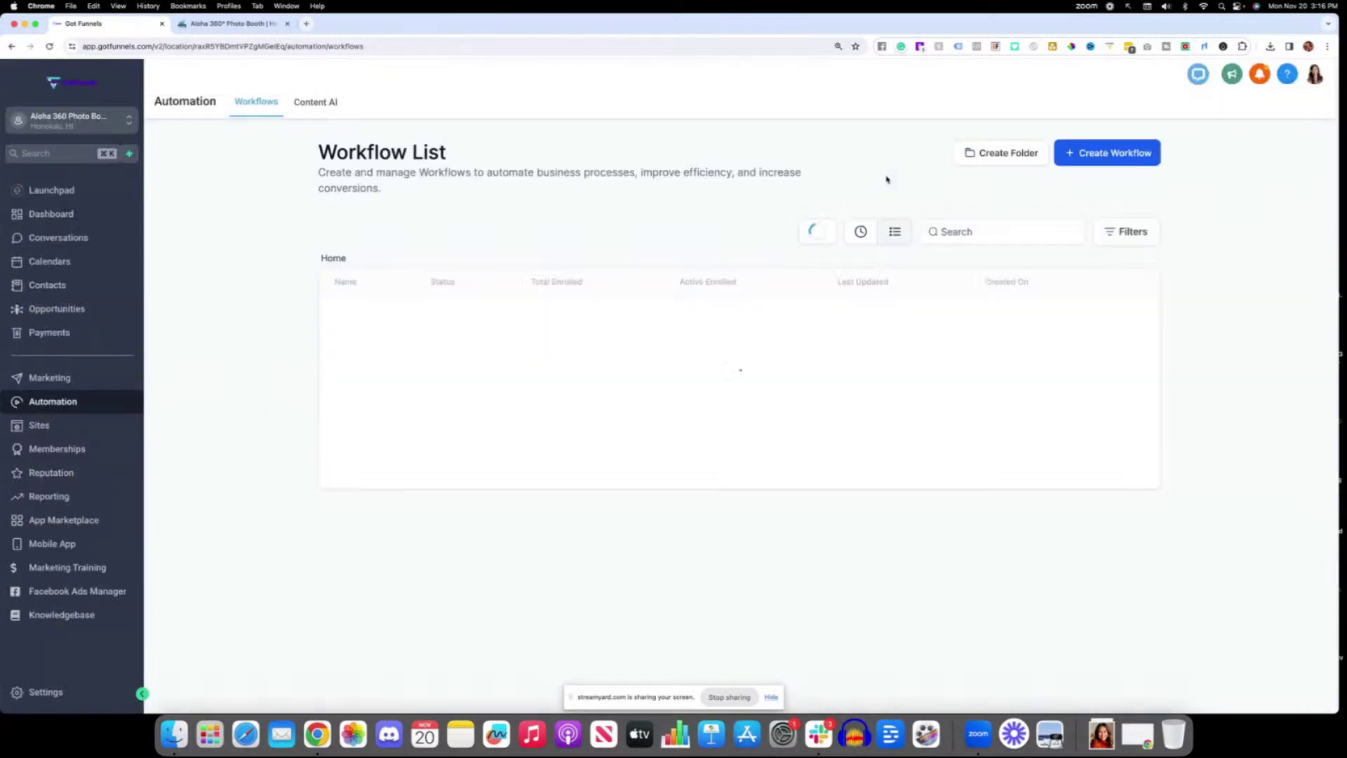
Search the workflow list for "chat" and open the Chat Widget Submission workflow.
left_click(944, 232)
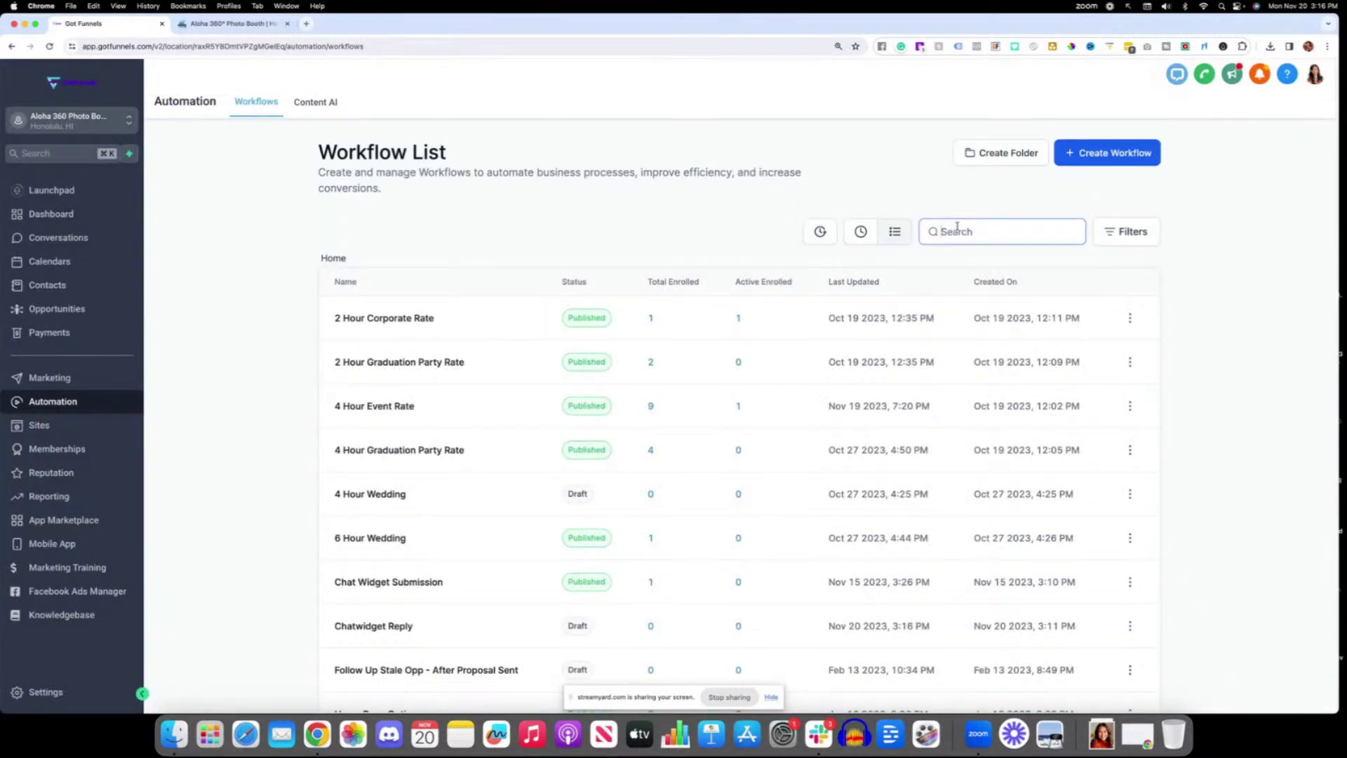
type("chat")
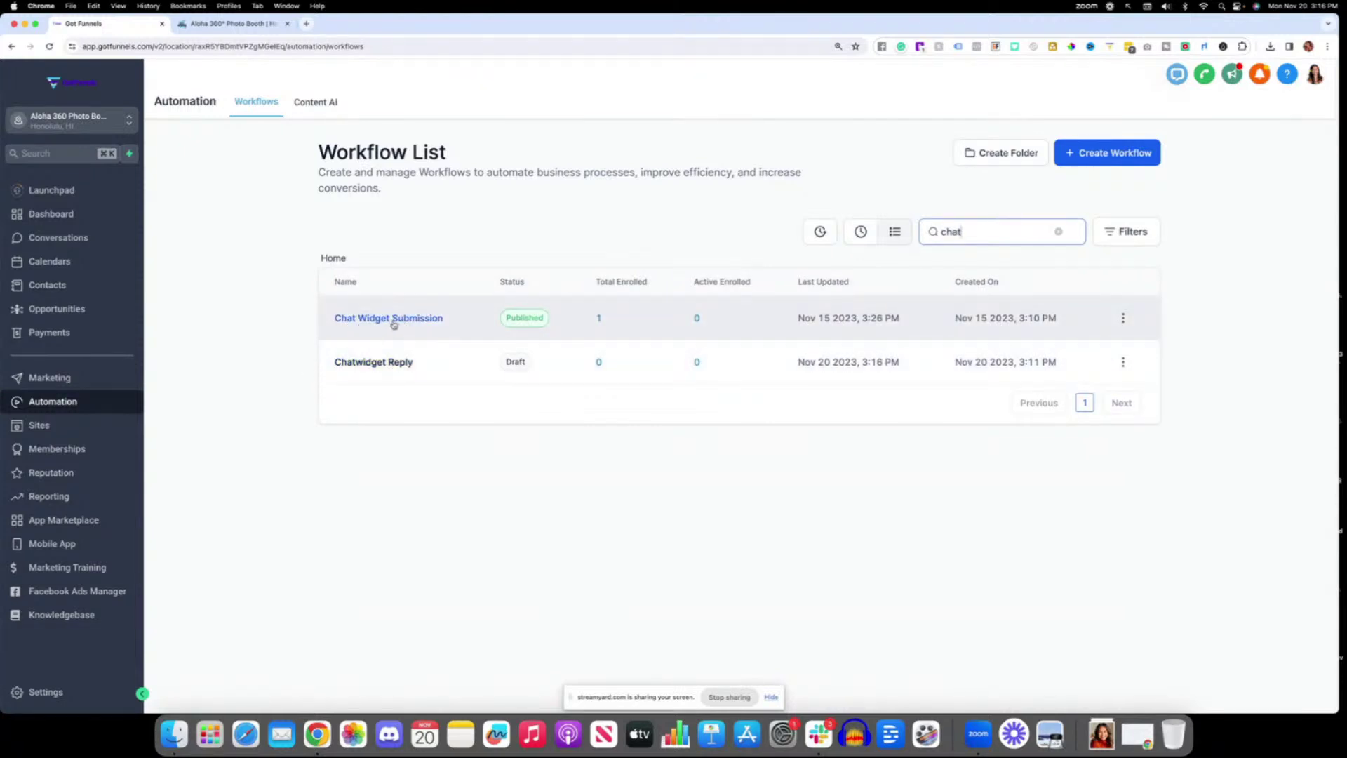
left_click(385, 320)
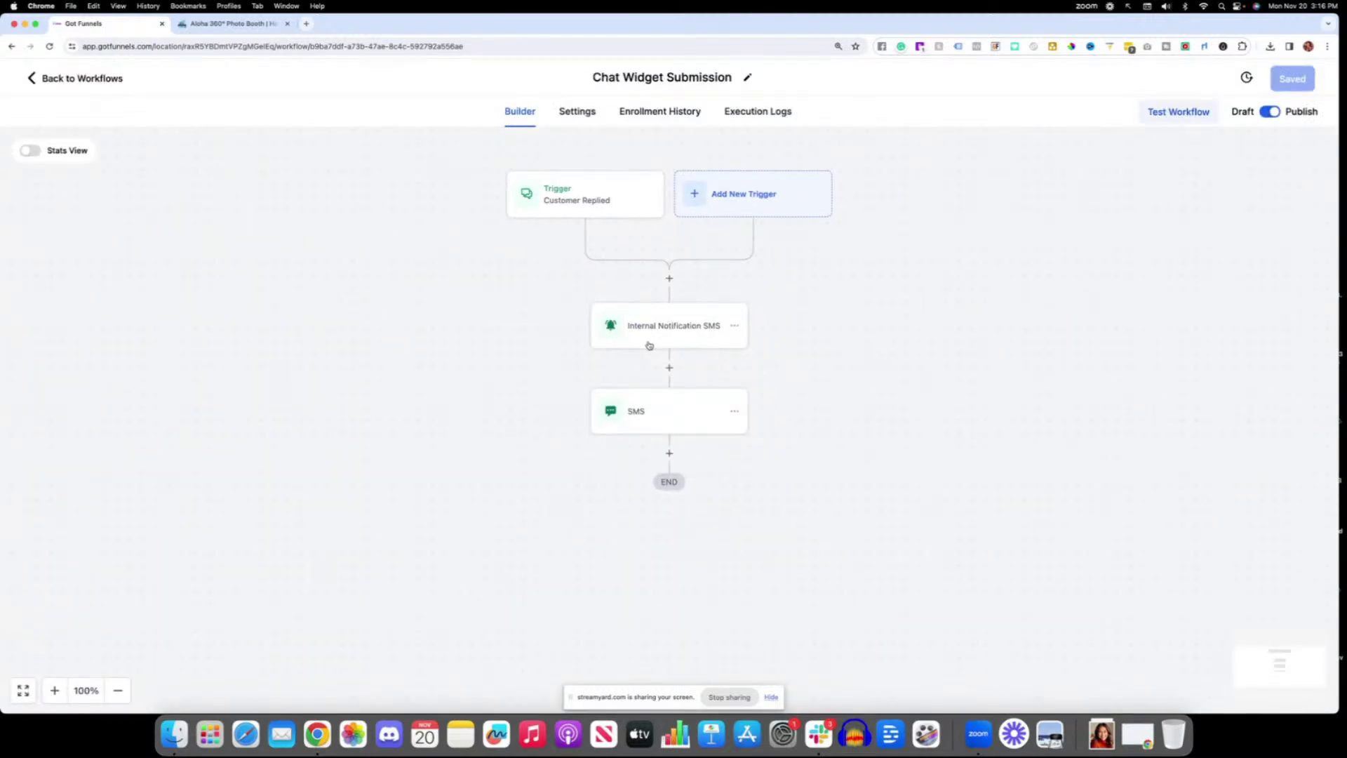
Rename the workflow's Internal Notification SMS action to "Internal Notification", keeping its type as Notification, and save the action.
left_click(649, 345)
scroll(1105, 365, "down", 3)
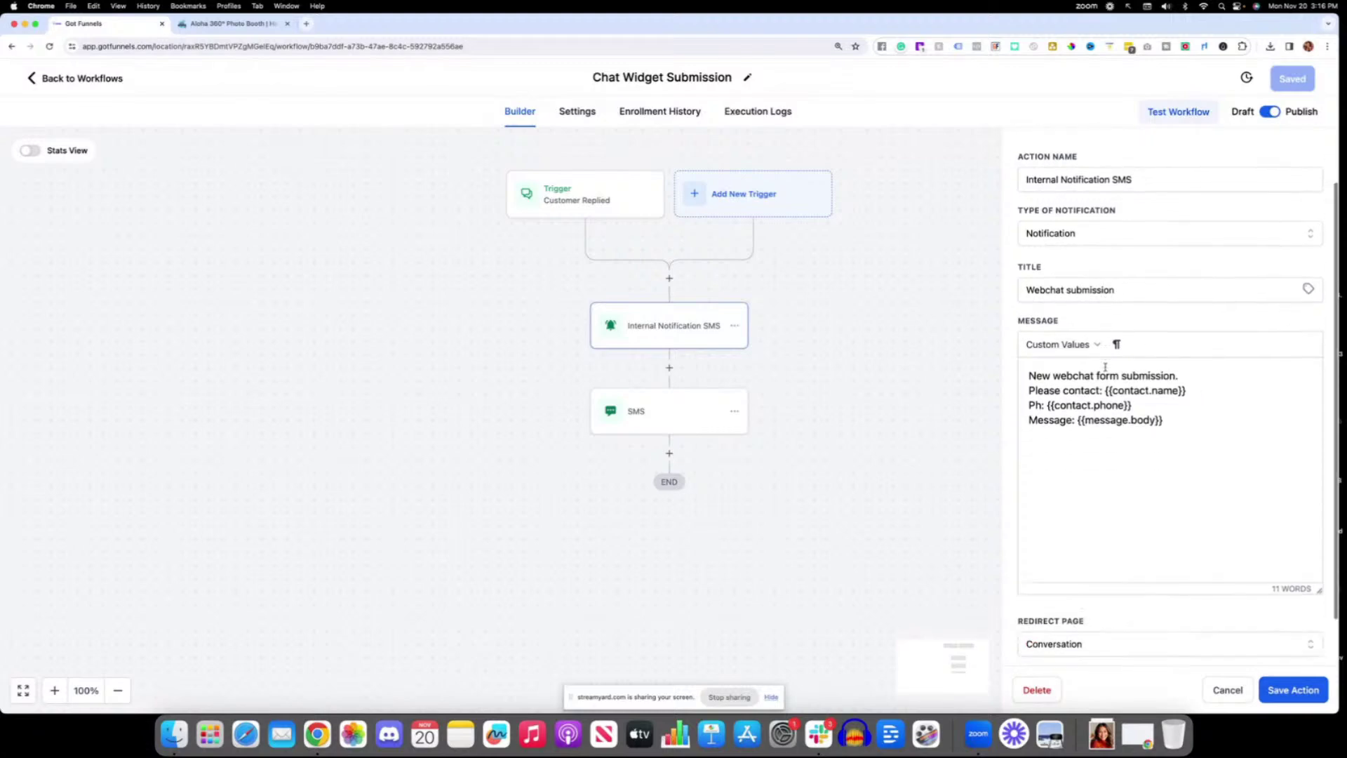
scroll(1105, 367, "up", 3)
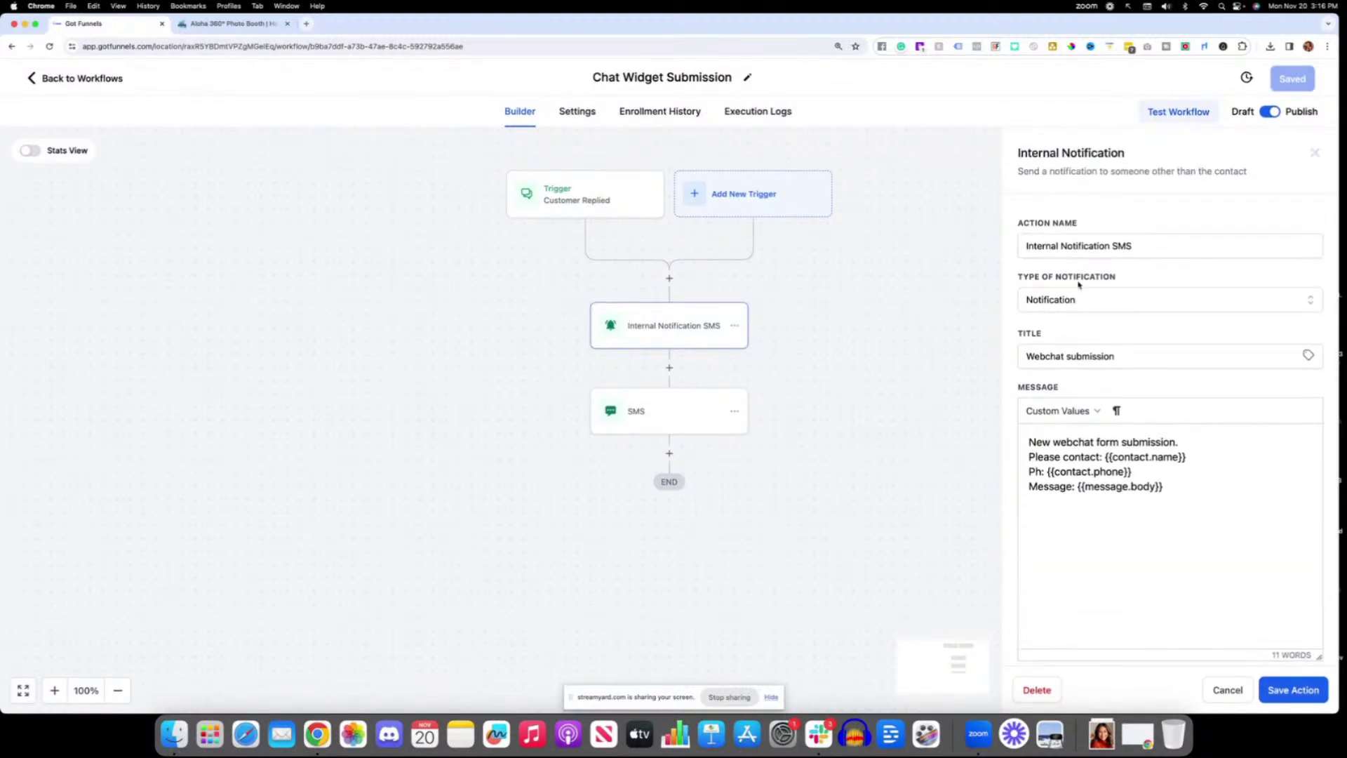
double_click(1121, 245)
key("BackSpace")
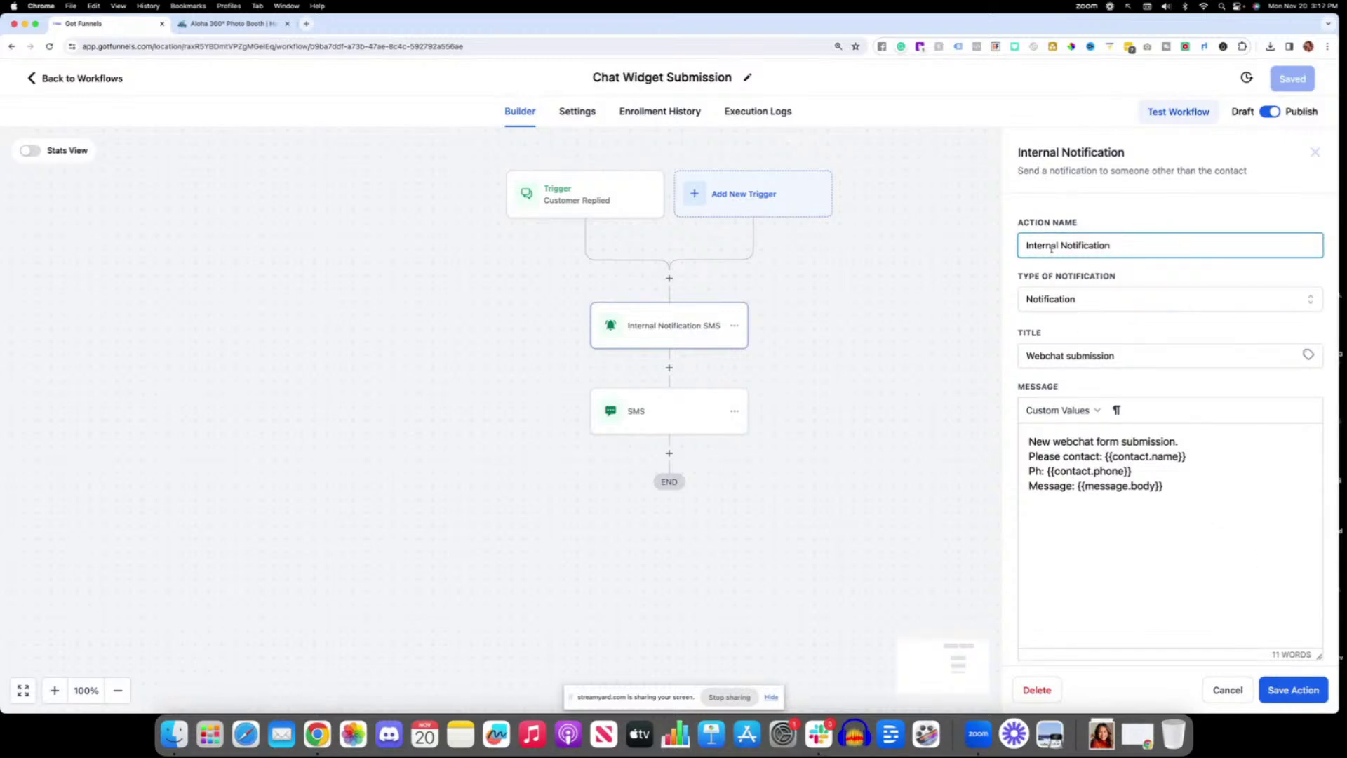
left_click(1039, 299)
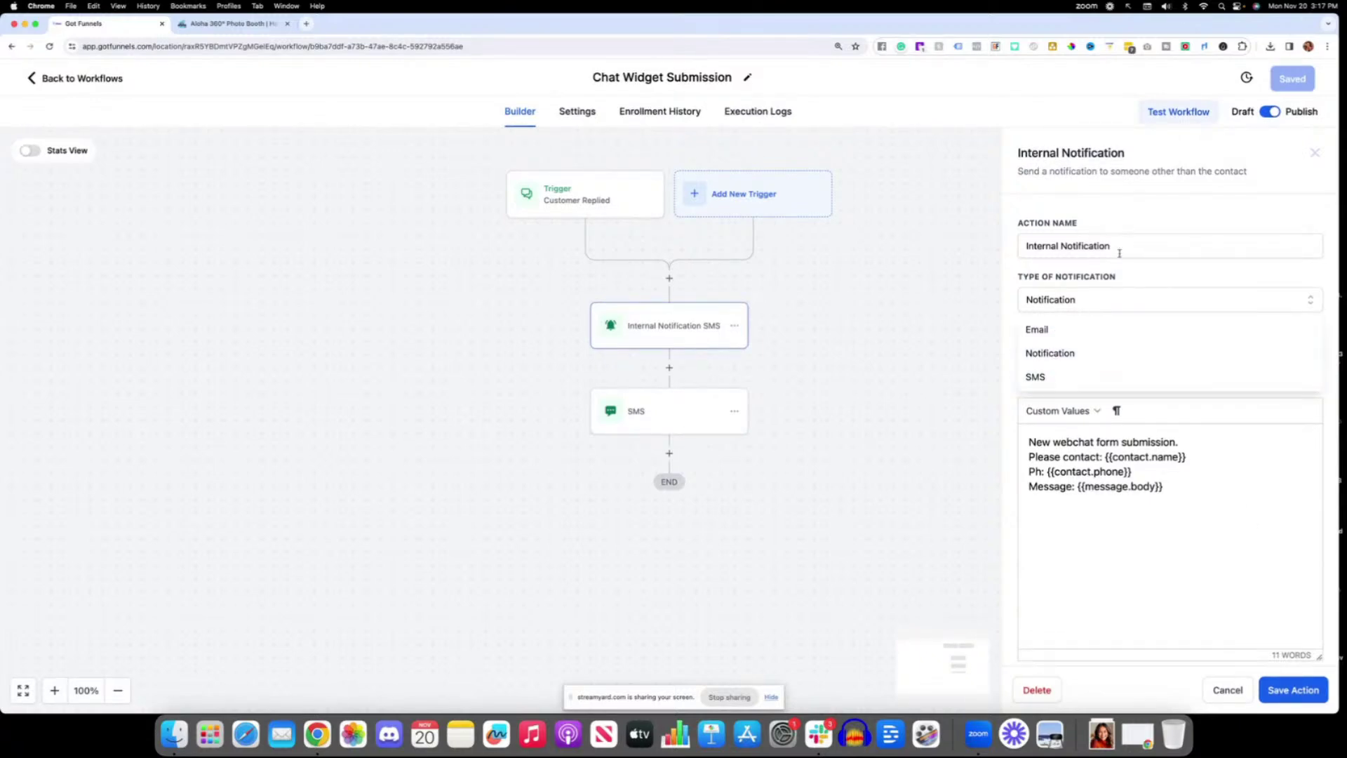
left_click(1156, 273)
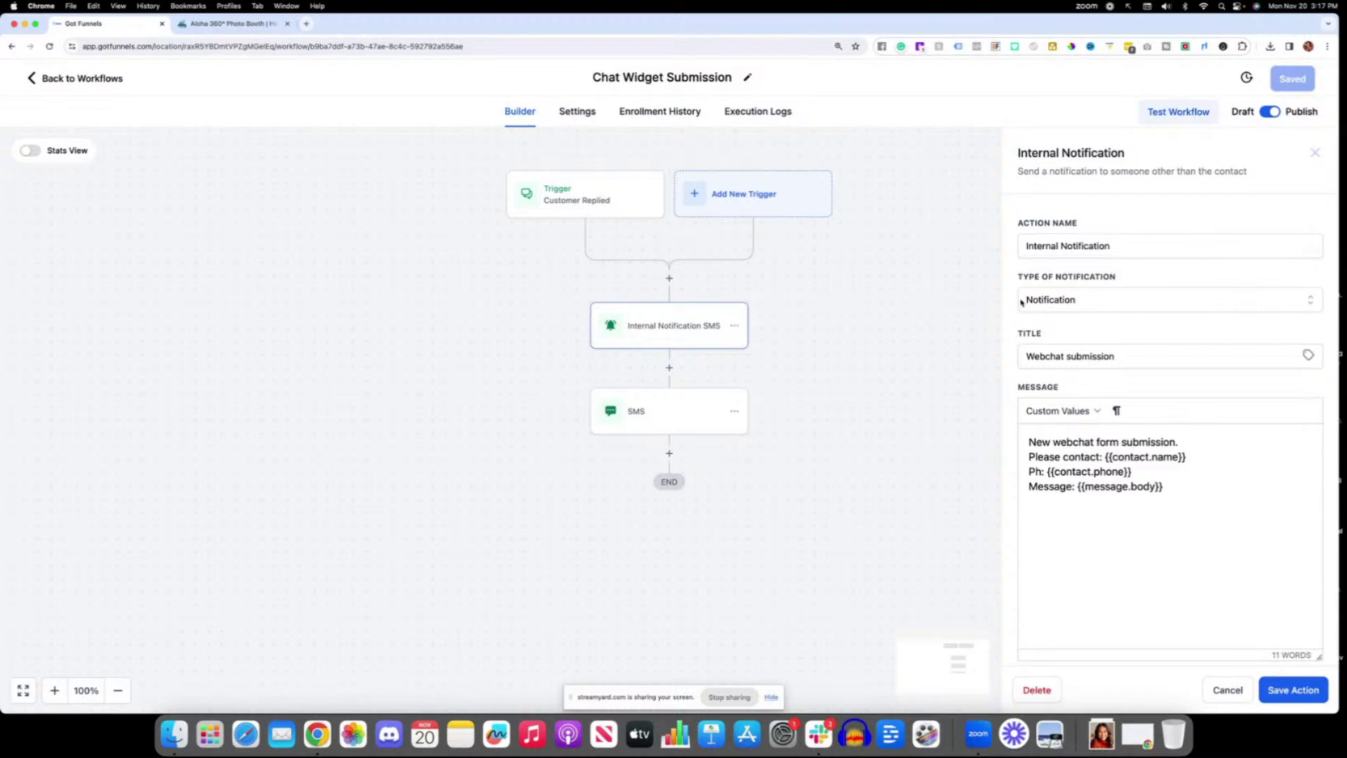
left_click(1269, 692)
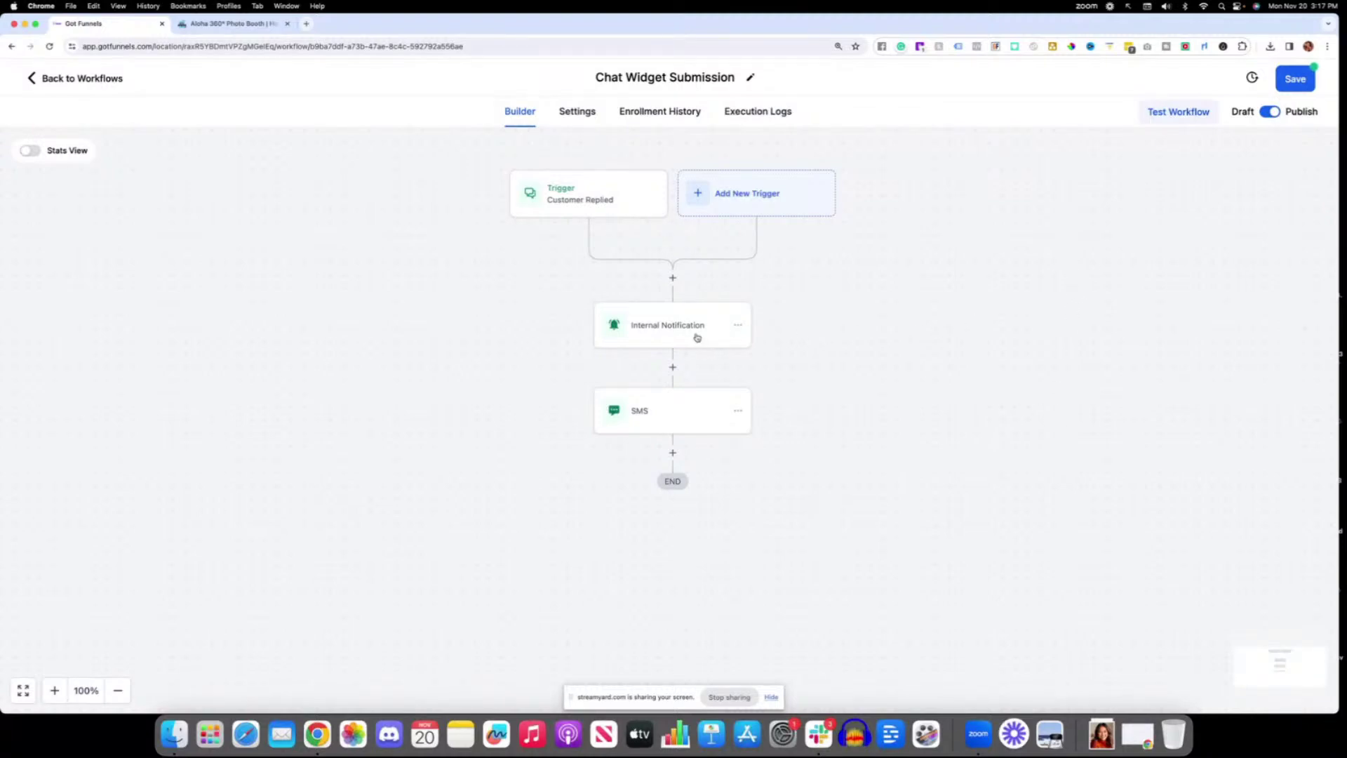
Open the SMS action, and in a new browser tab search Google for "character counter" and open the WordCounter.net result.
left_click(709, 415)
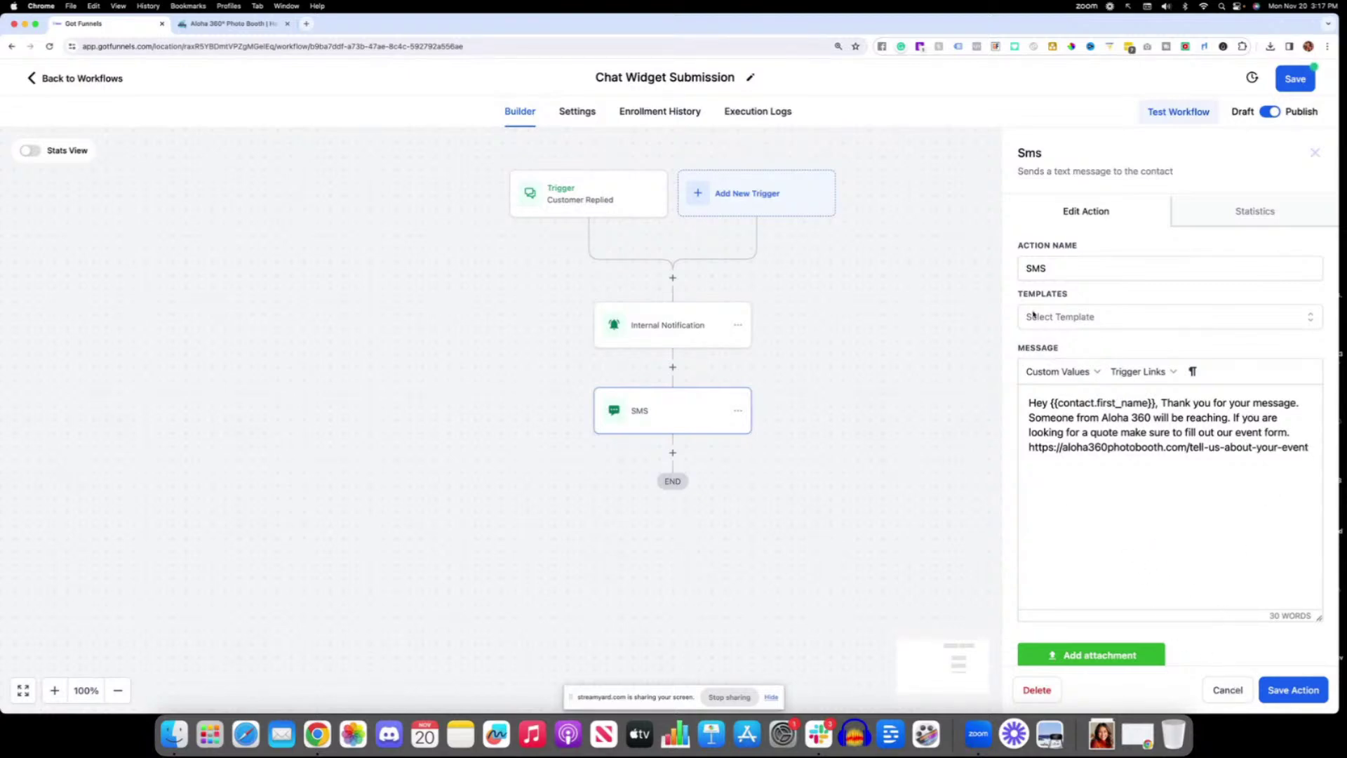
left_click(307, 24)
type("160 ")
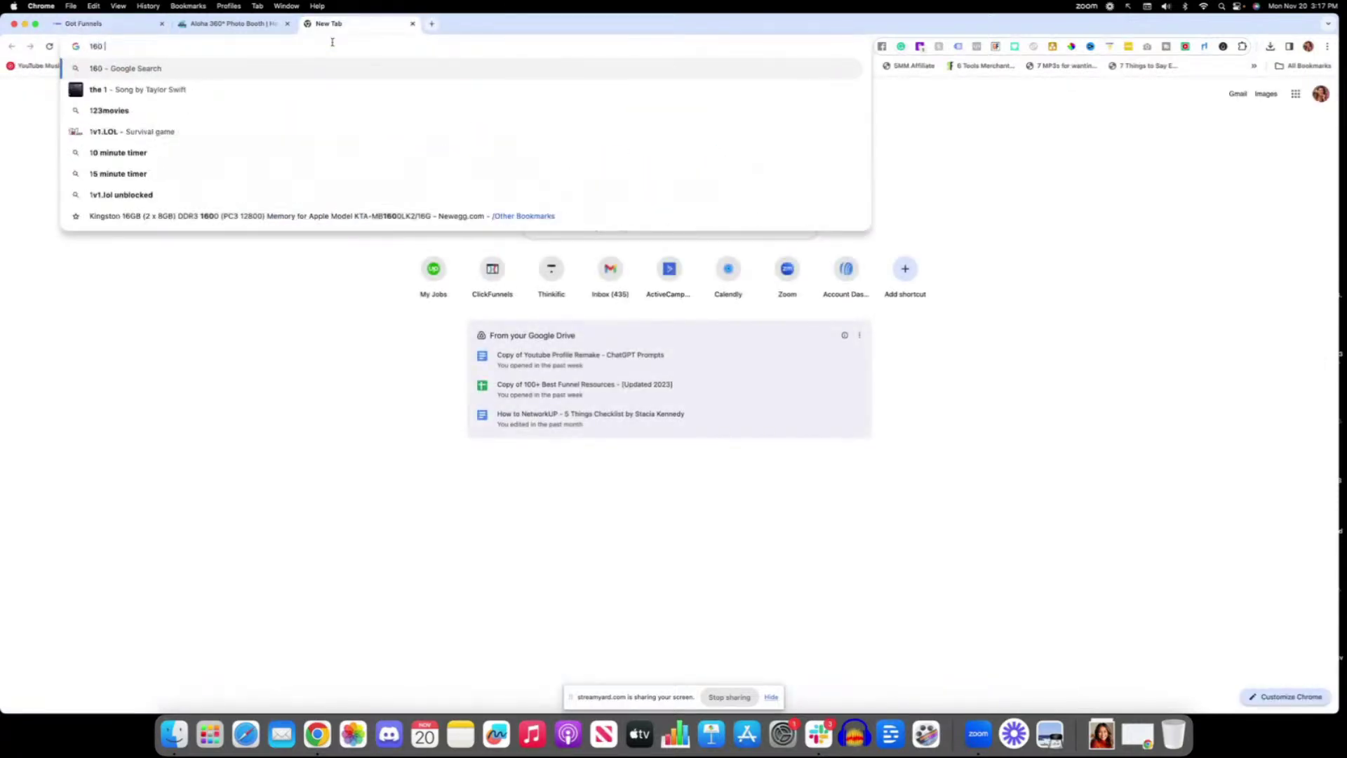
type("cha")
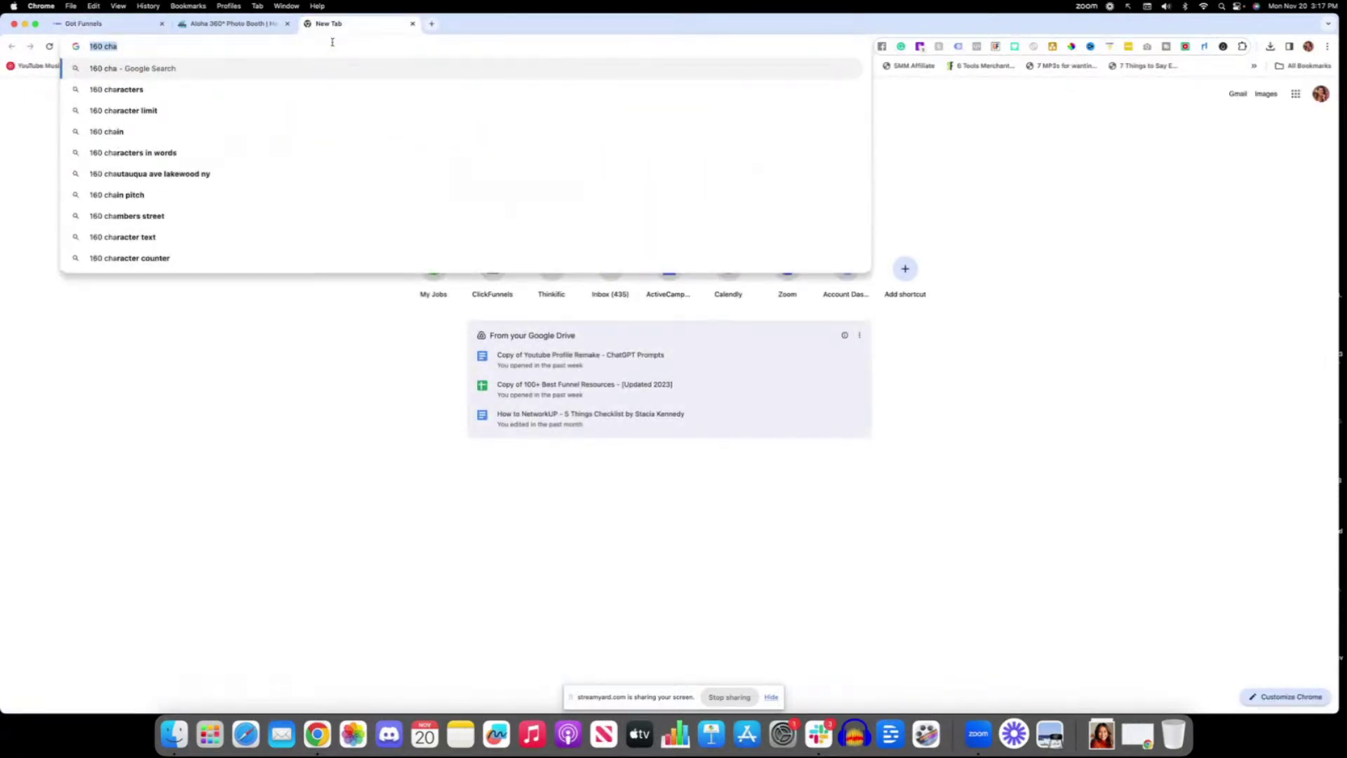
key("super+a")
type("charac")
type("count")
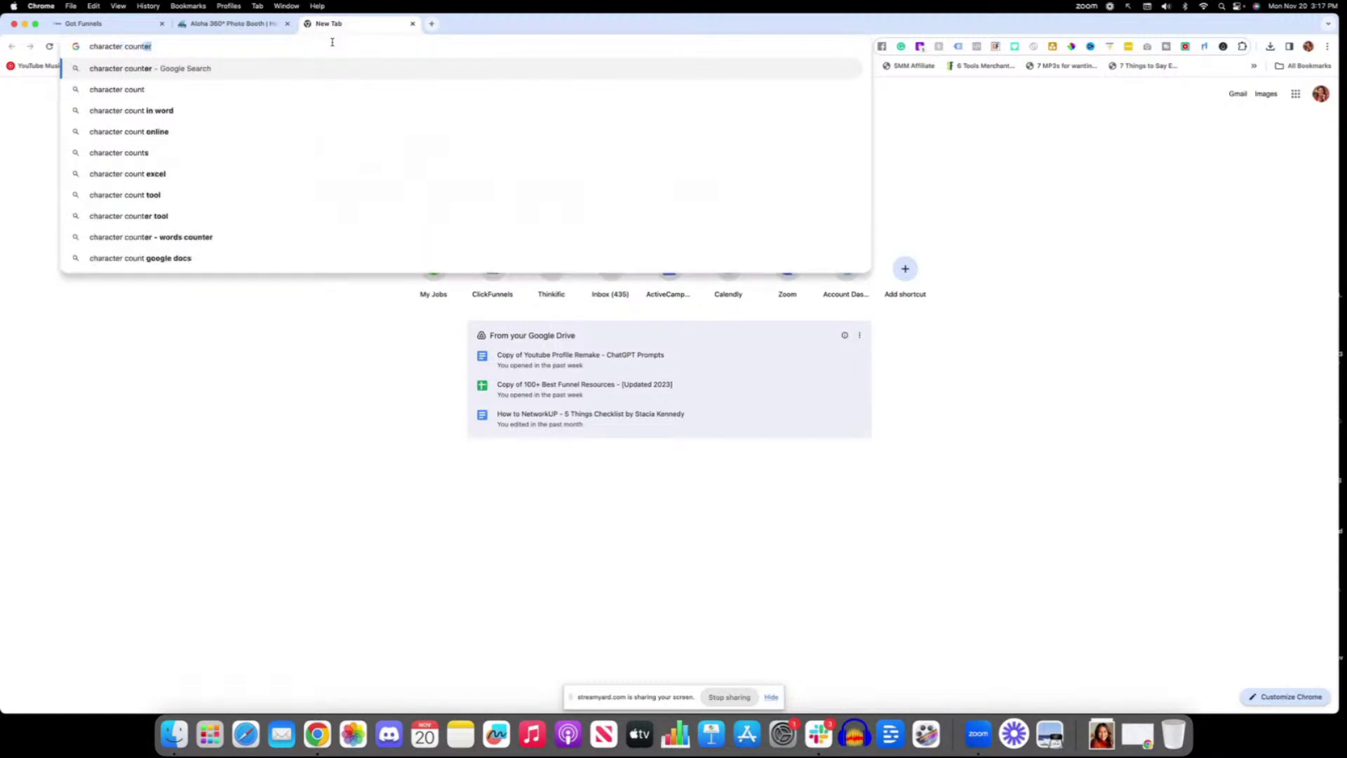
key("Return")
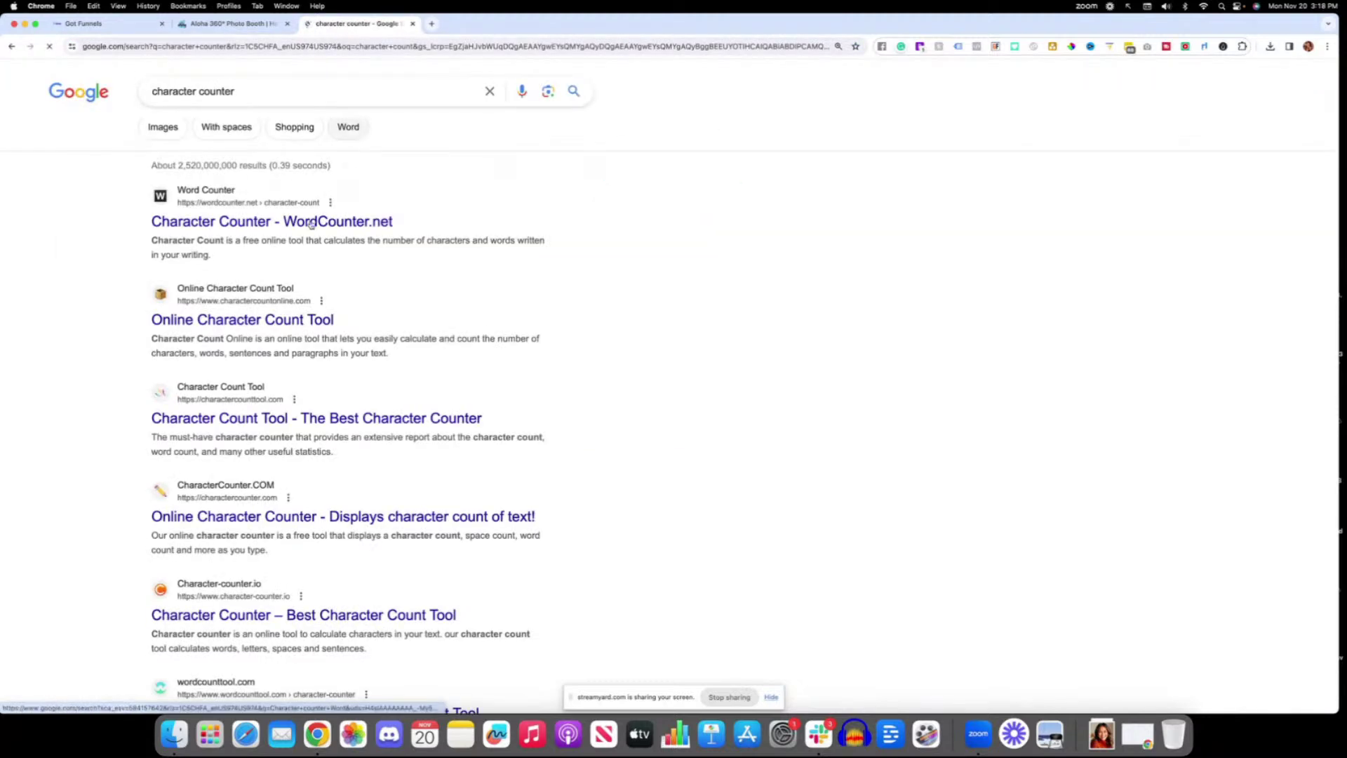
left_click(204, 222)
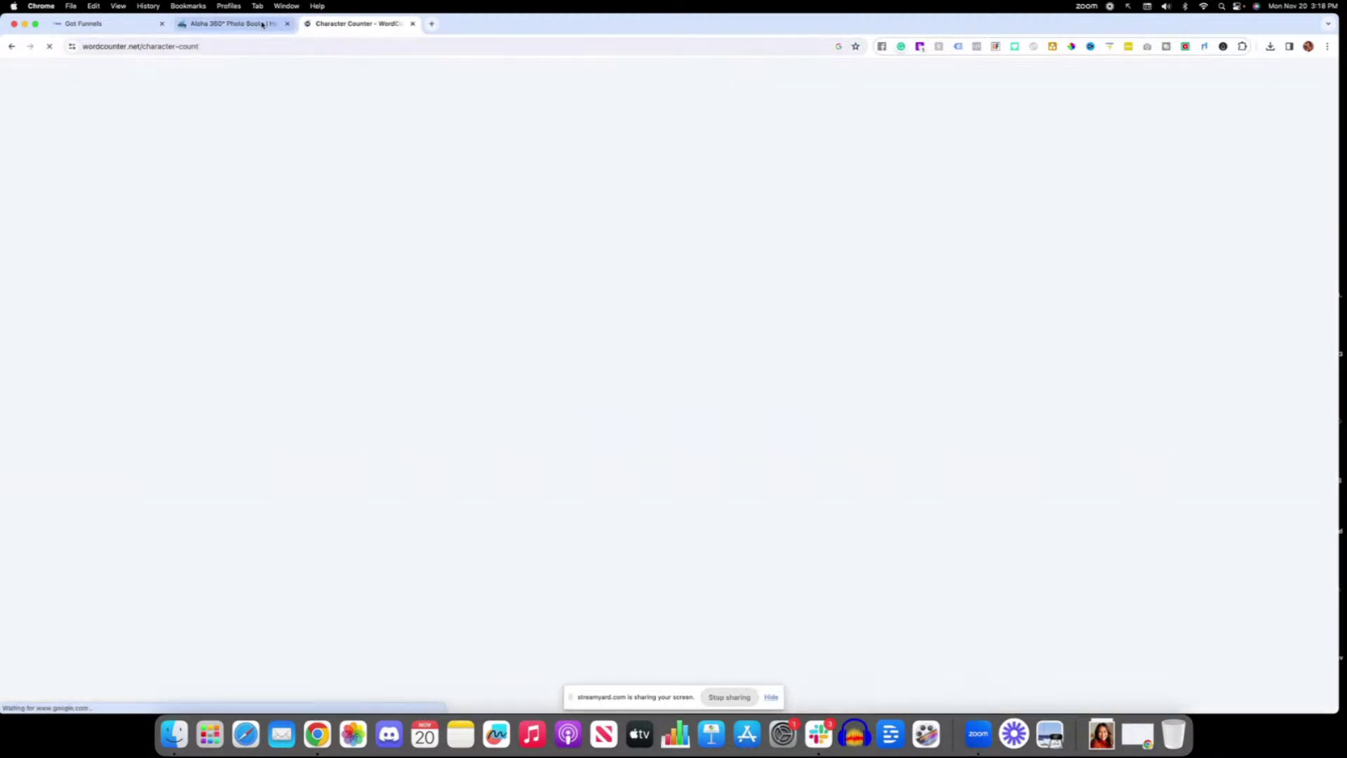
Copy the whole message of the Chat Widget Submission SMS action into WordCounter.net's Character Counter to check its length.
left_click(242, 25)
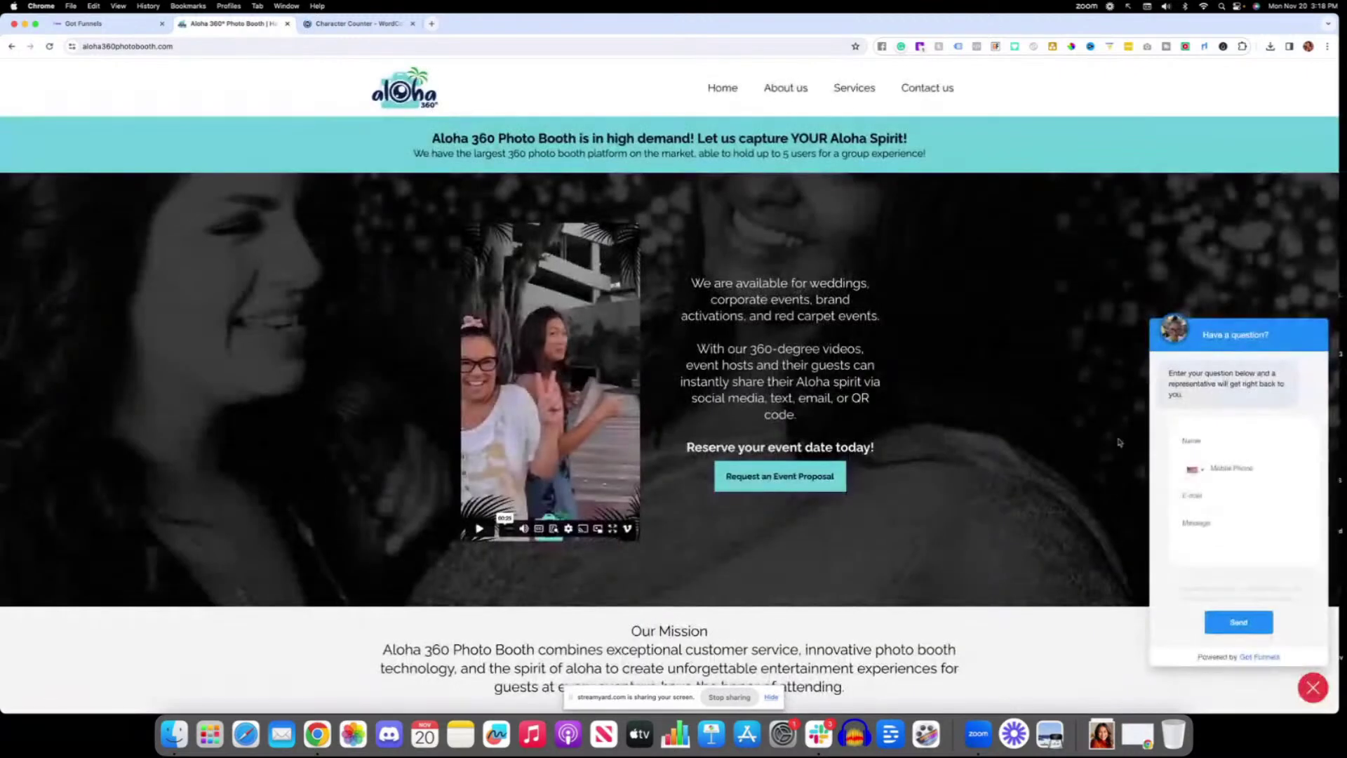
left_click(105, 23)
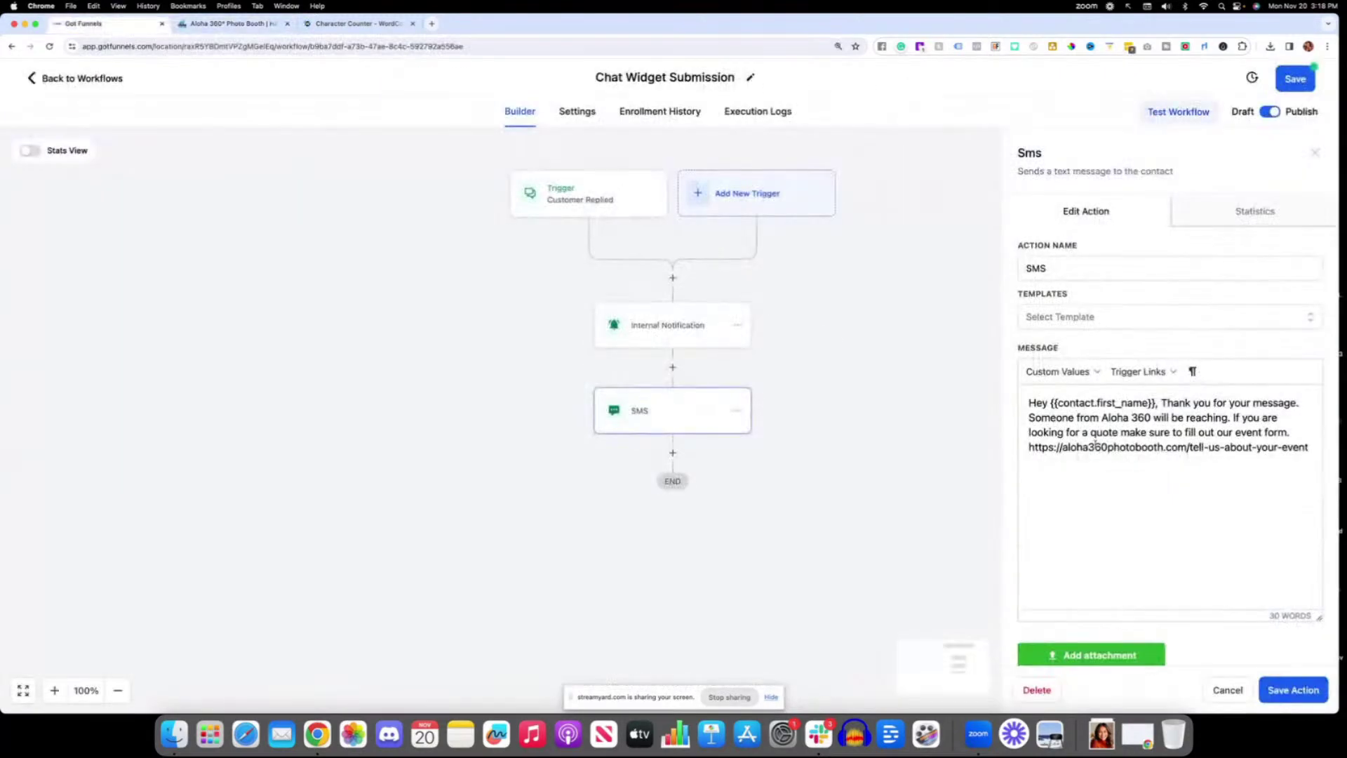
triple_click(1084, 425)
key("super+c")
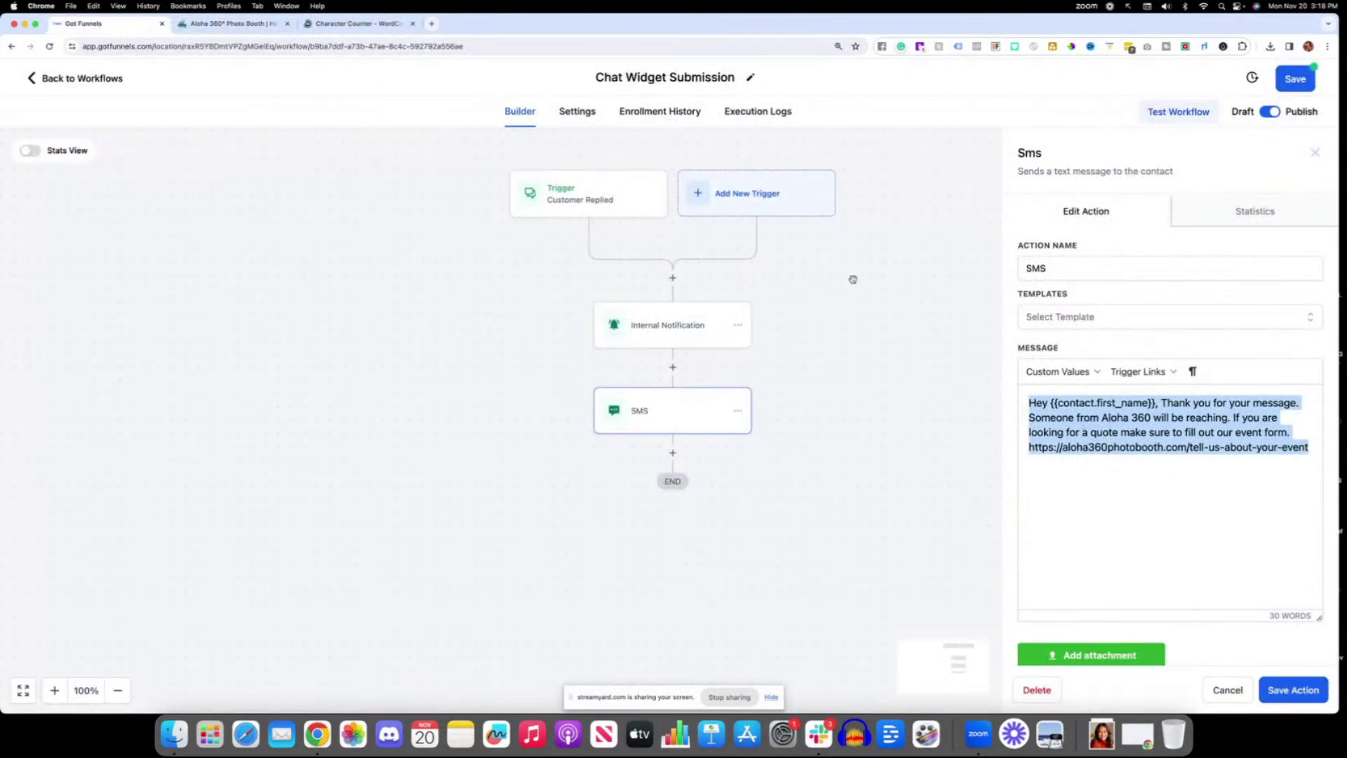
left_click(360, 24)
left_click(480, 236)
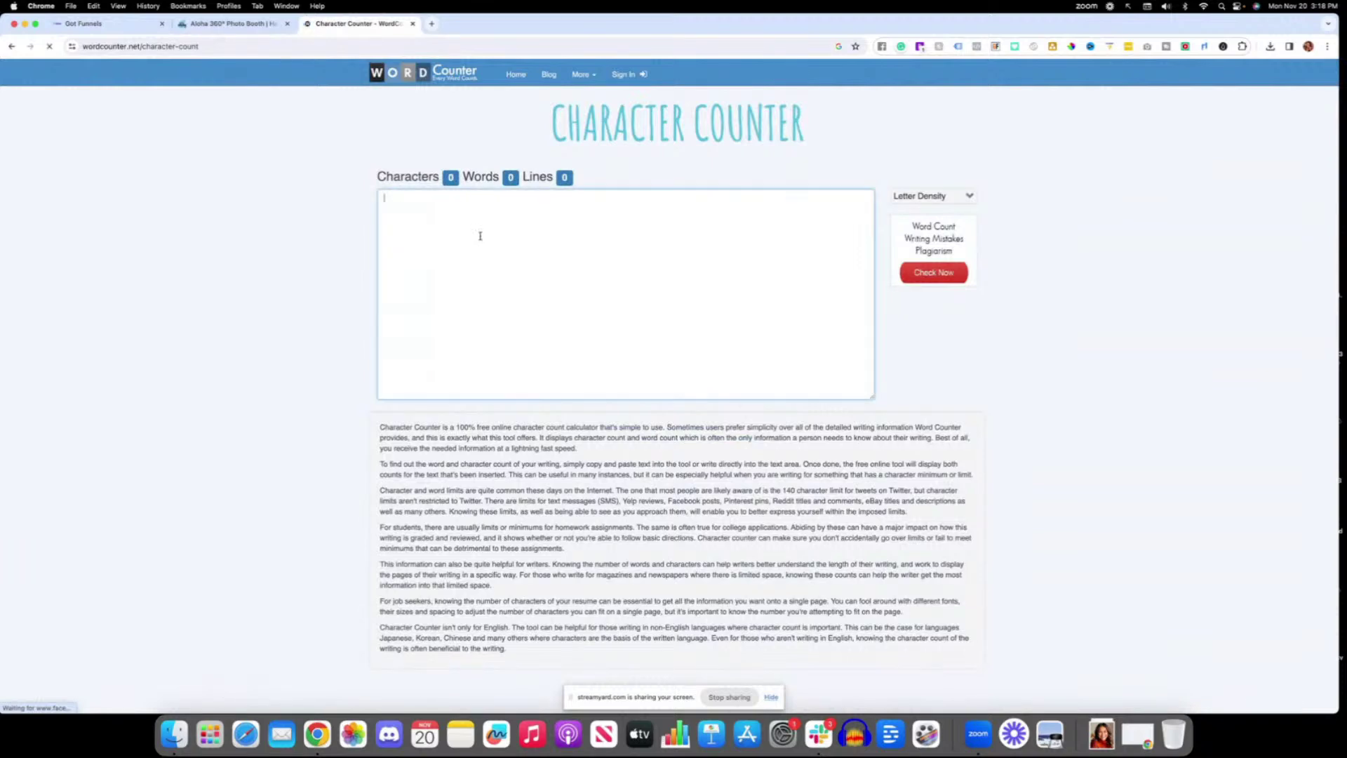
key("super+v")
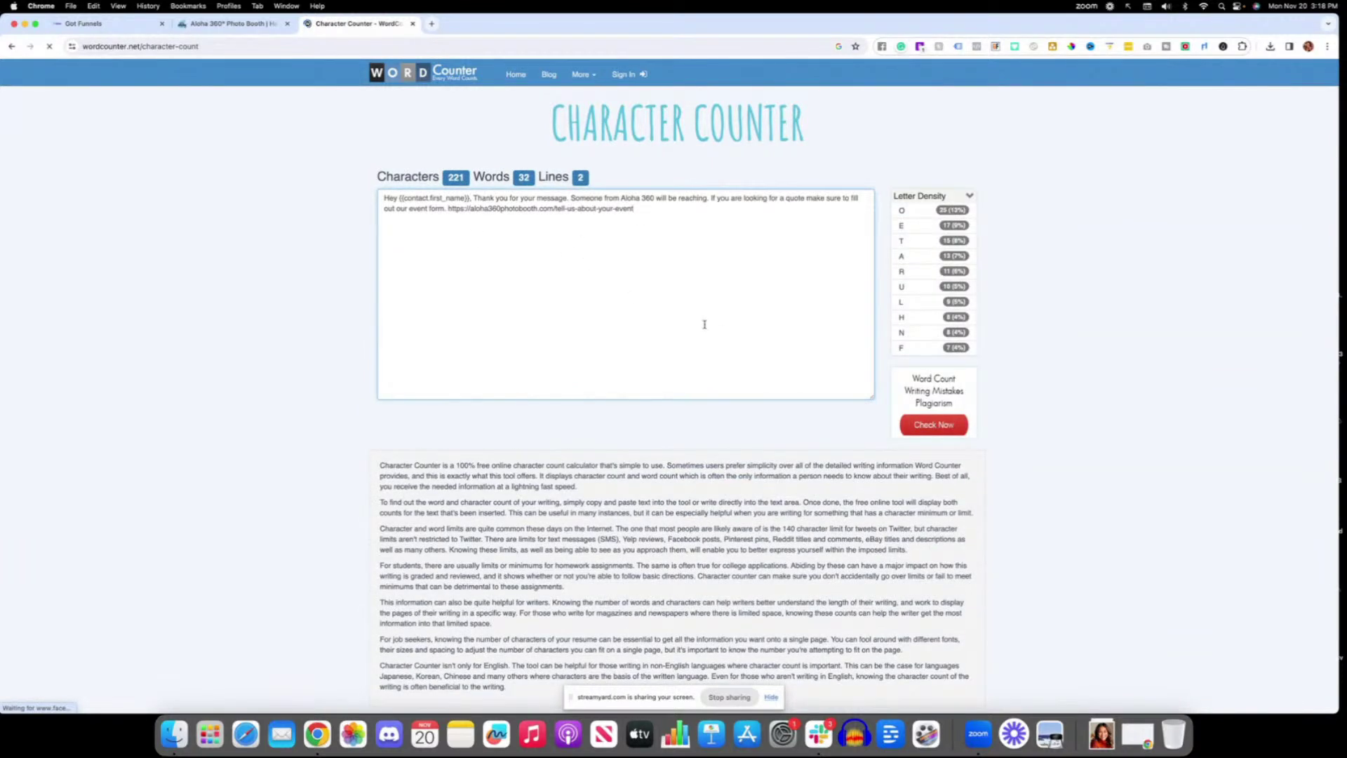
scroll(704, 325, "down", 1)
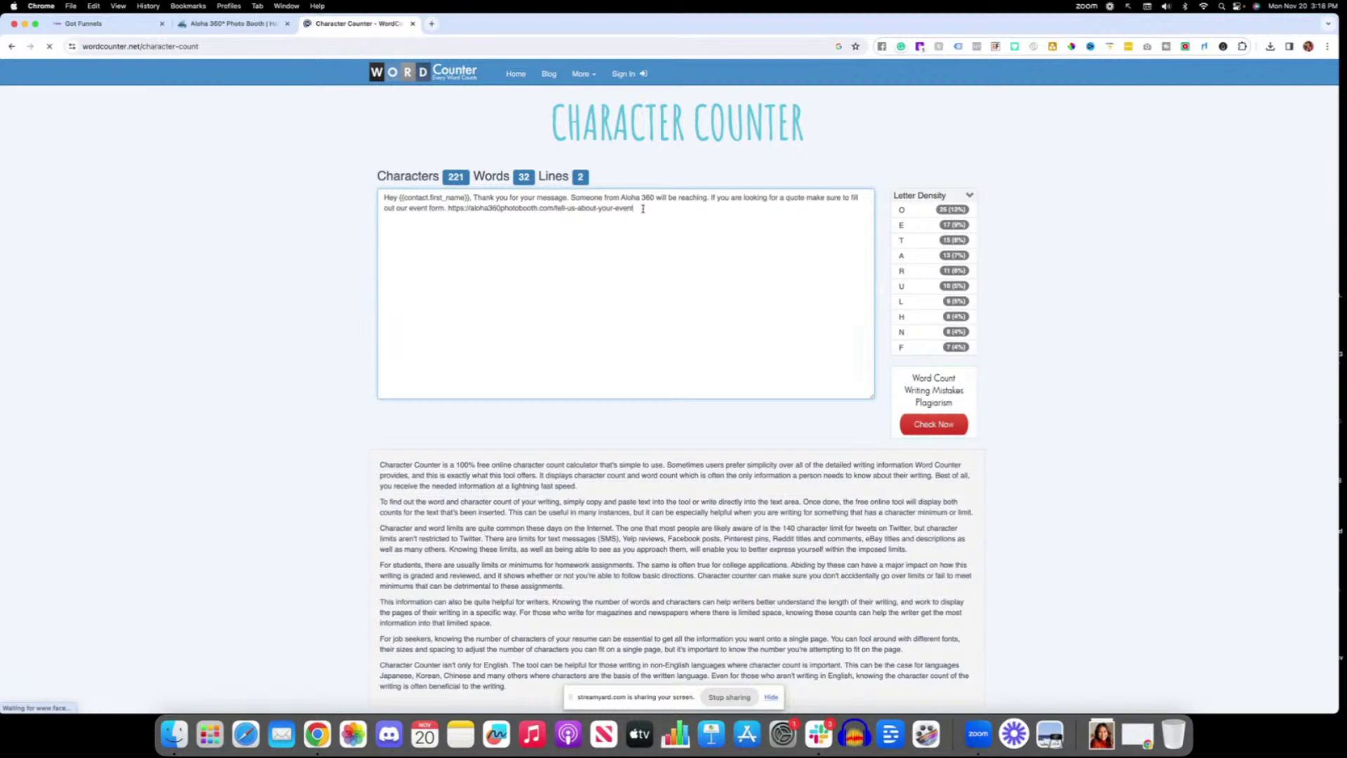
Copy the aloha360photobooth.com event form link from the Character Counter text and open a new browser tab.
mouse_move(659, 210)
left_mouse_down()
mouse_move(448, 209)
mouse_move(644, 213)
left_mouse_up()
left_click(448, 210)
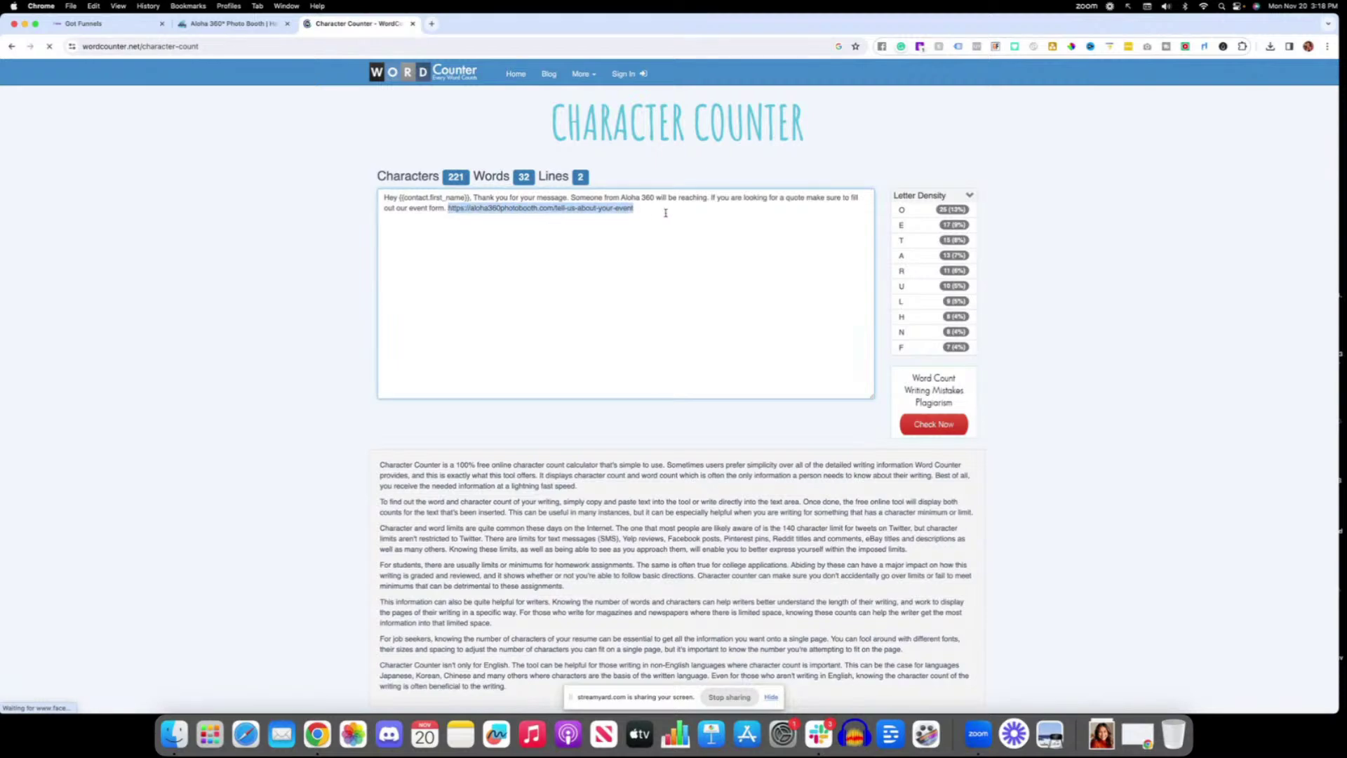
key("super+c")
left_click(431, 23)
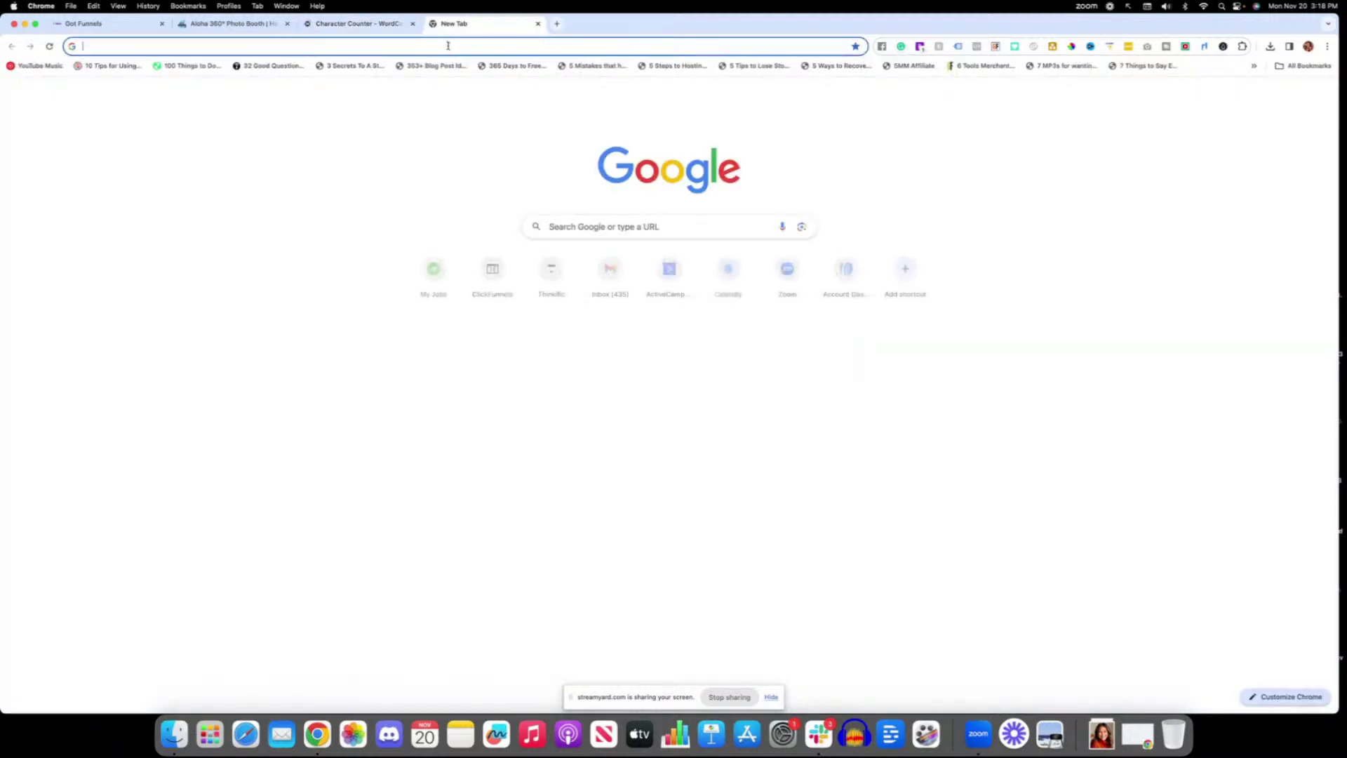
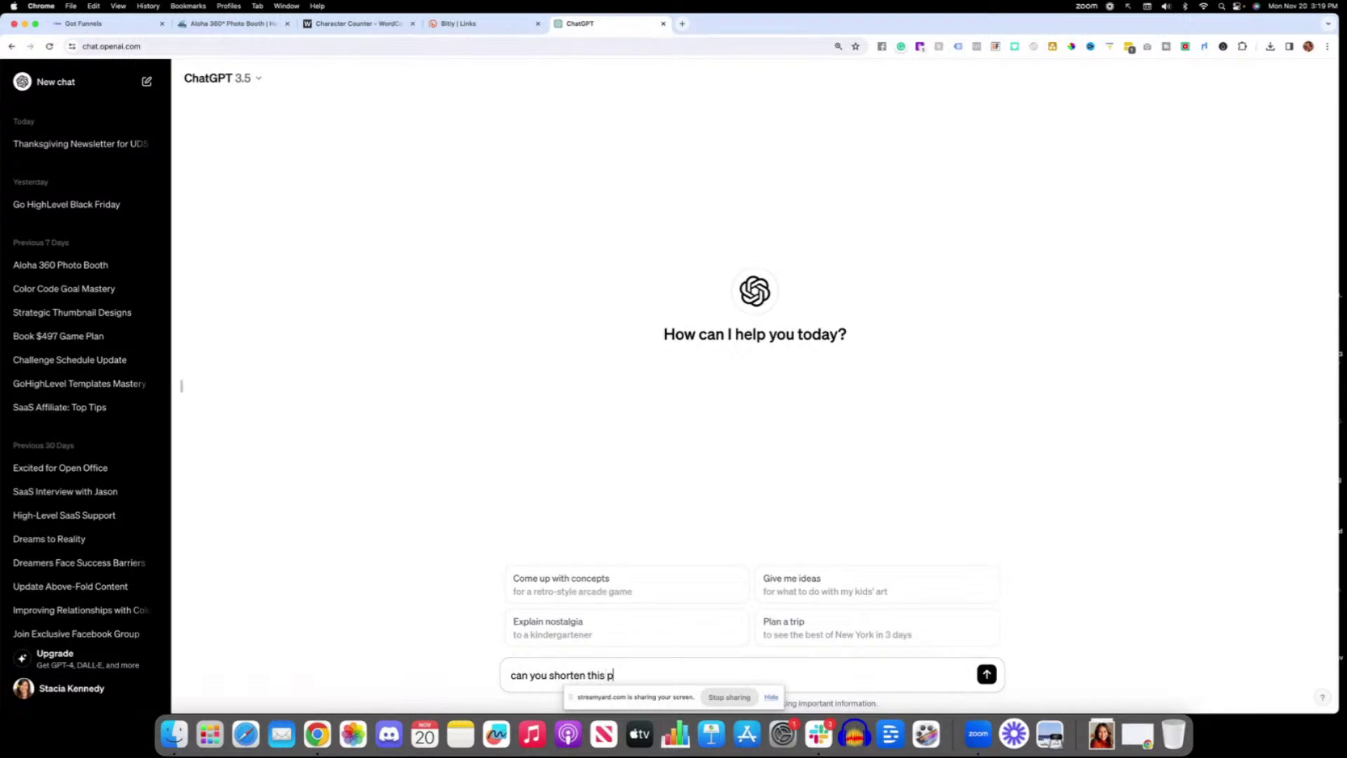
type("rase")
type("Thank you for your message. Someone from Aloha 360 will be reaching. If you are looking for a quote make sure to fill out our event form. https://bit.ly/a360event")
key("Return")
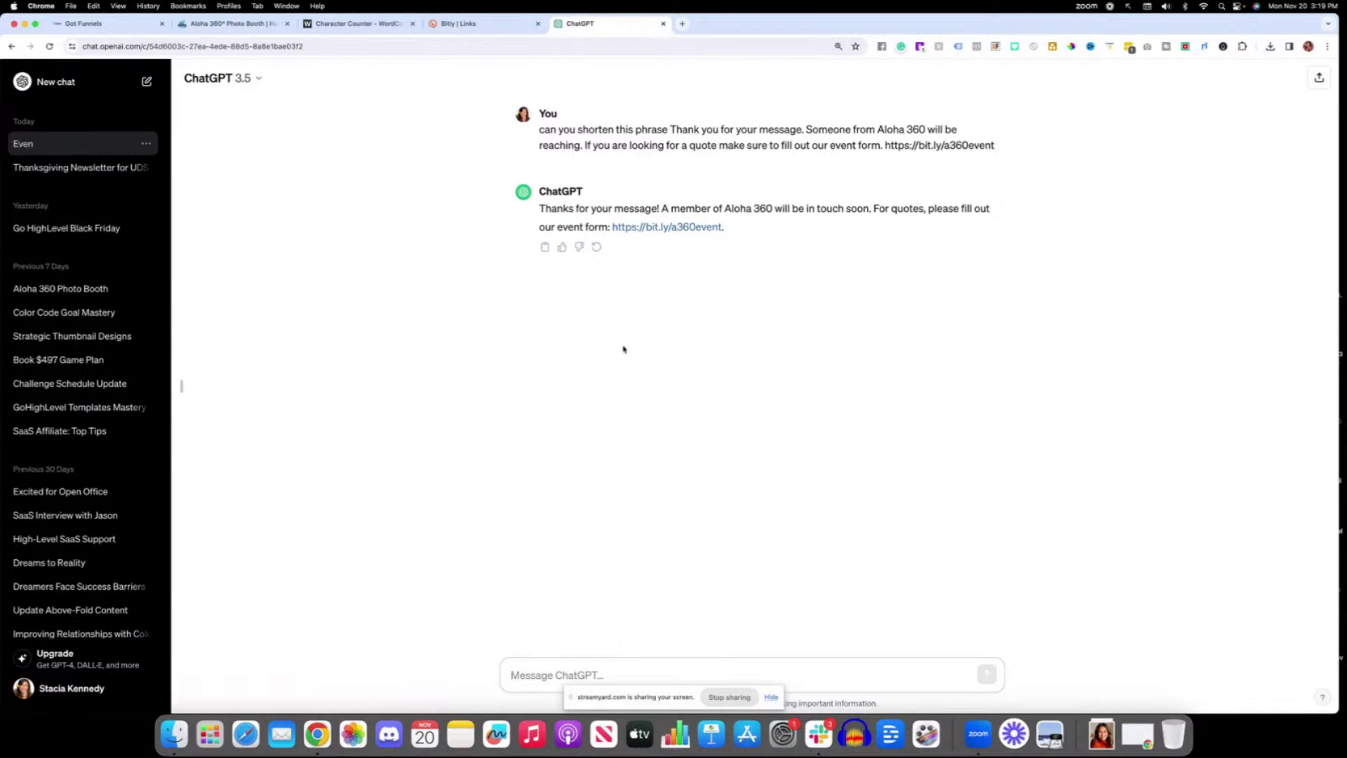
Copy ChatGPT's shortened message and replace the whole Character Counter text with it to check the length.
left_click_drag(538, 208, 759, 221)
key("super+c")
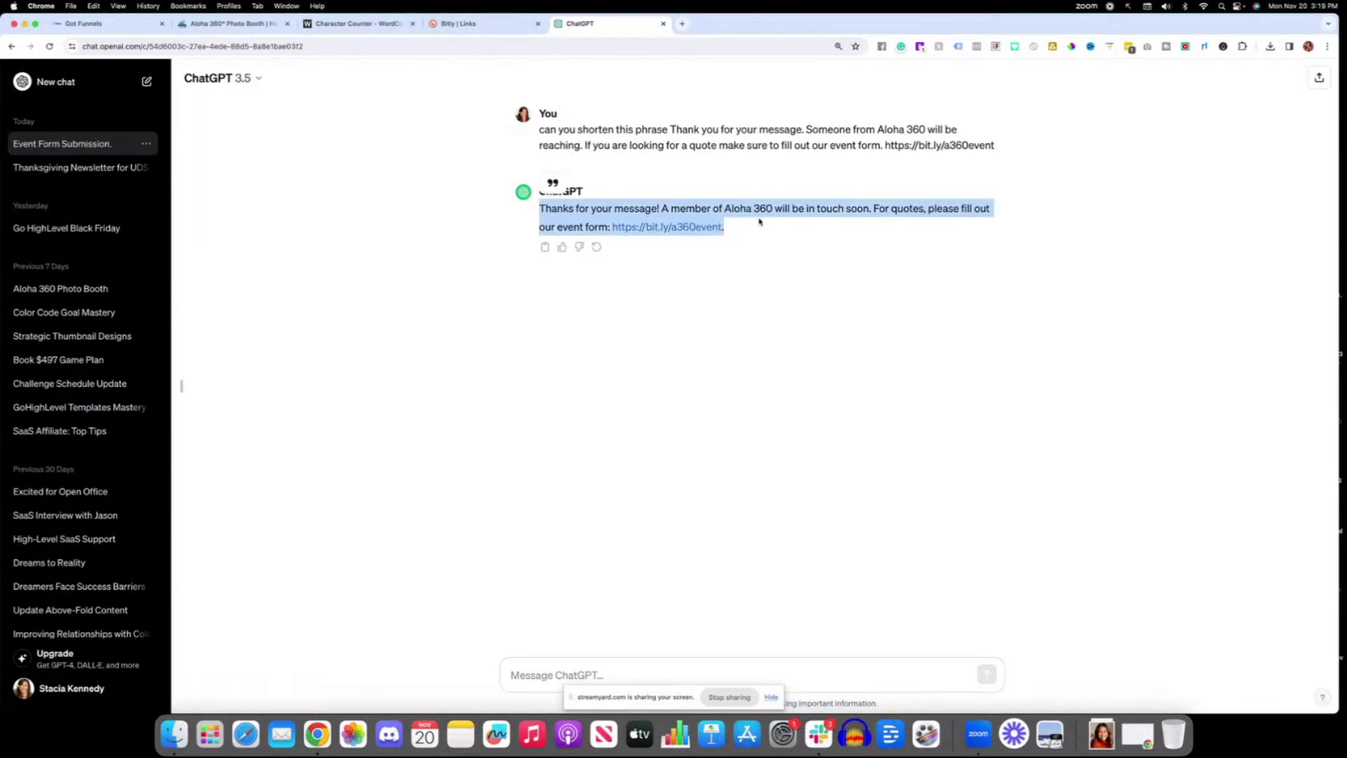
left_click(358, 23)
left_click(557, 245)
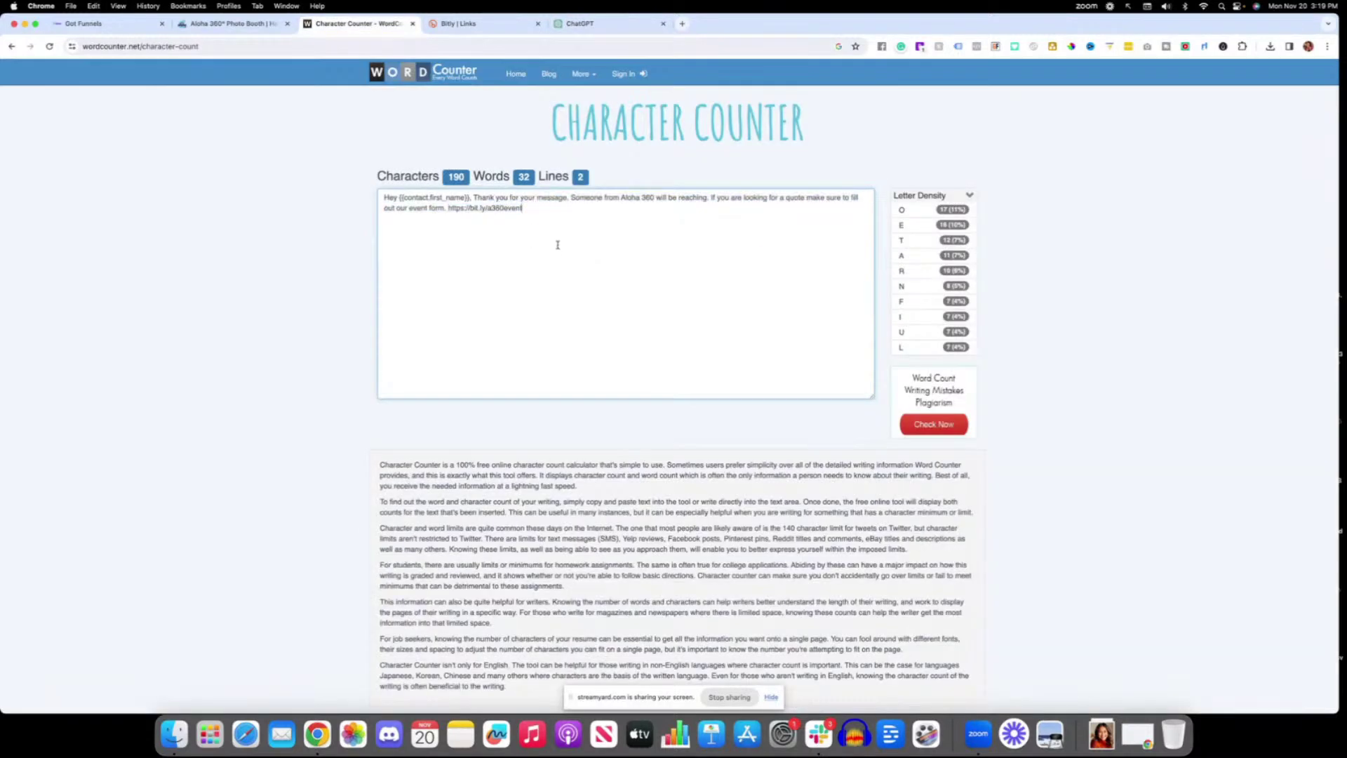
left_click_drag(474, 199, 561, 230)
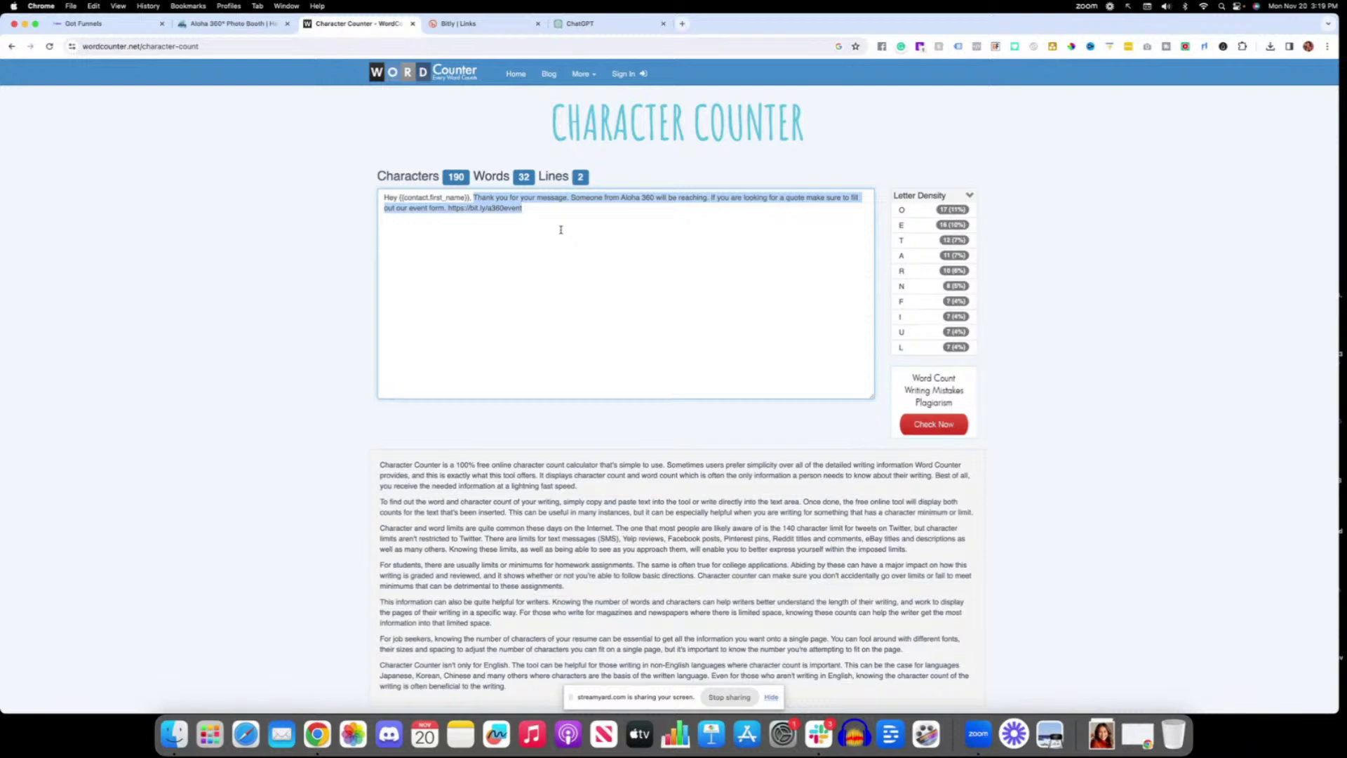
left_click(583, 232)
key("super+a")
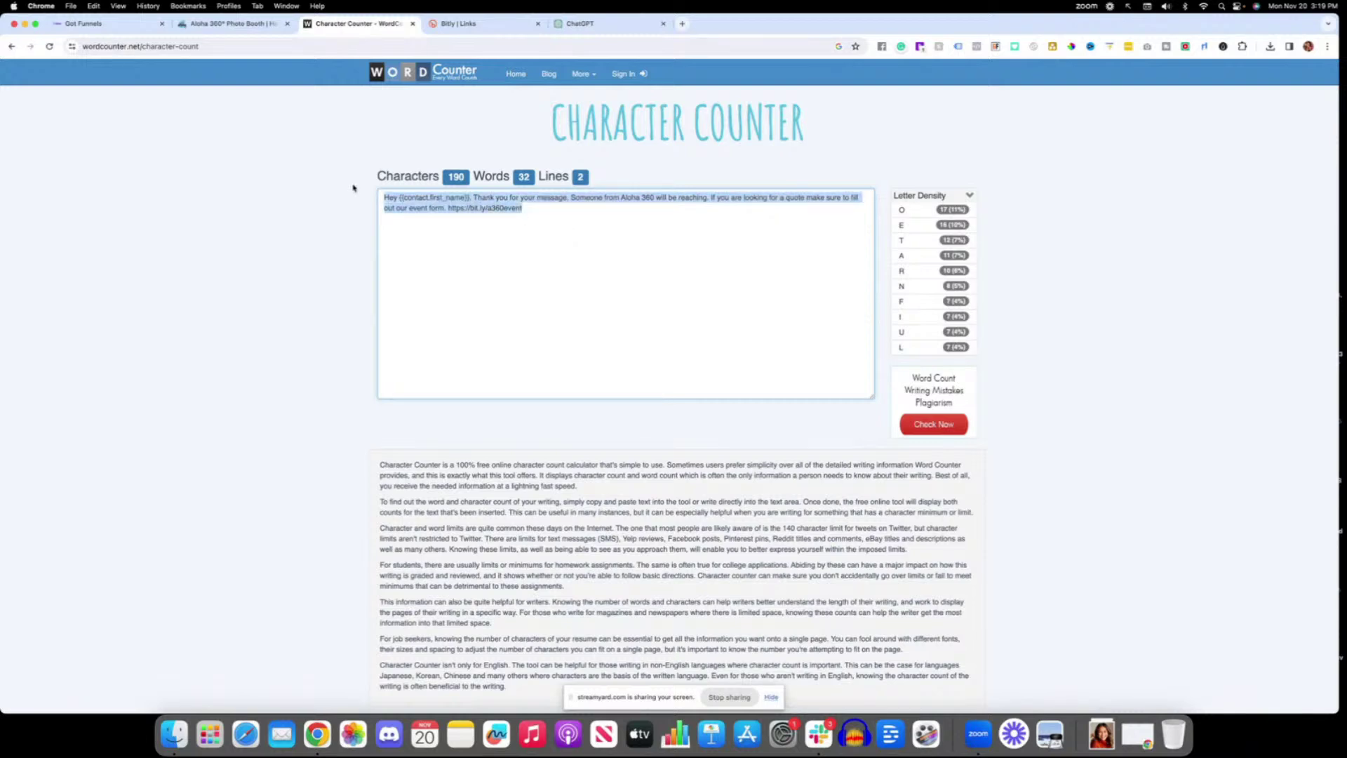
key("super+v")
left_click(318, 220)
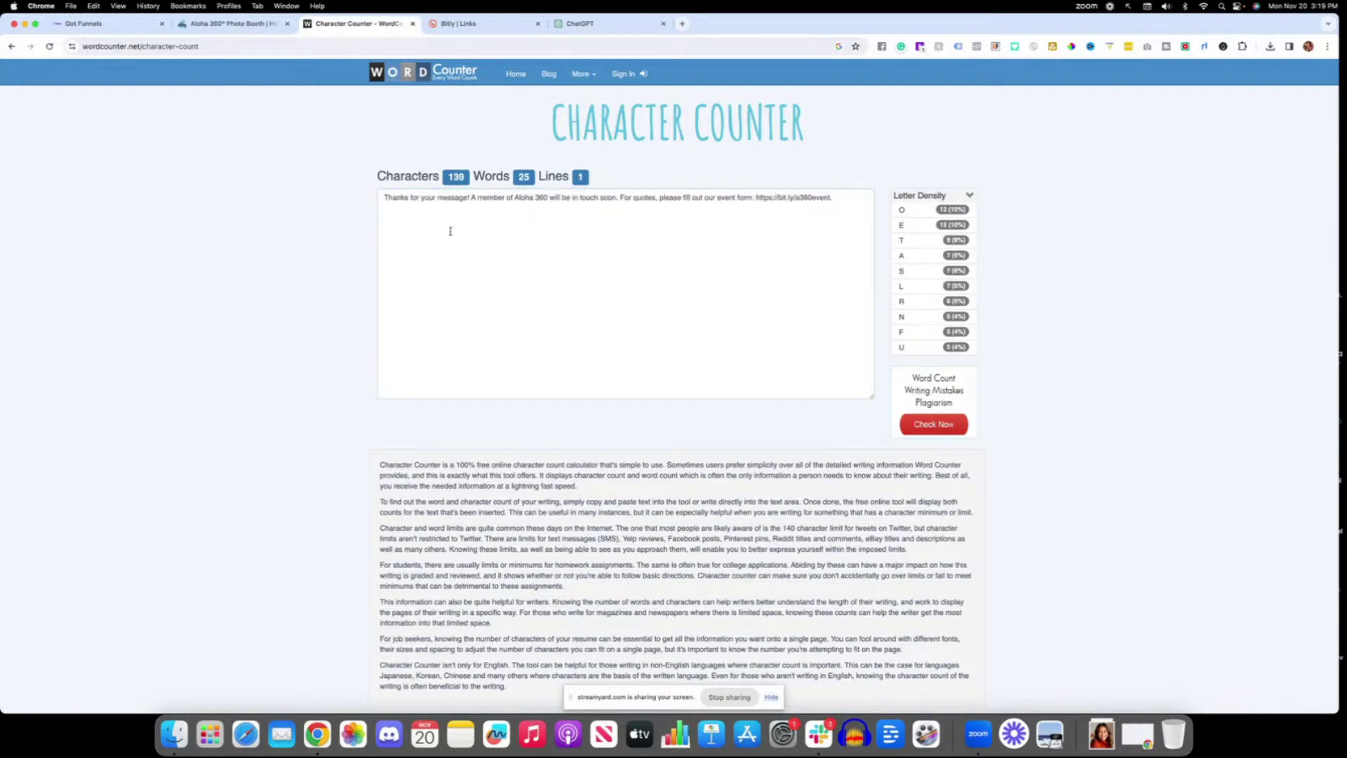
In the Got Funnels SMS action, replace the message text after the contact's first-name placeholder with ChatGPT's shortened version.
left_click(230, 24)
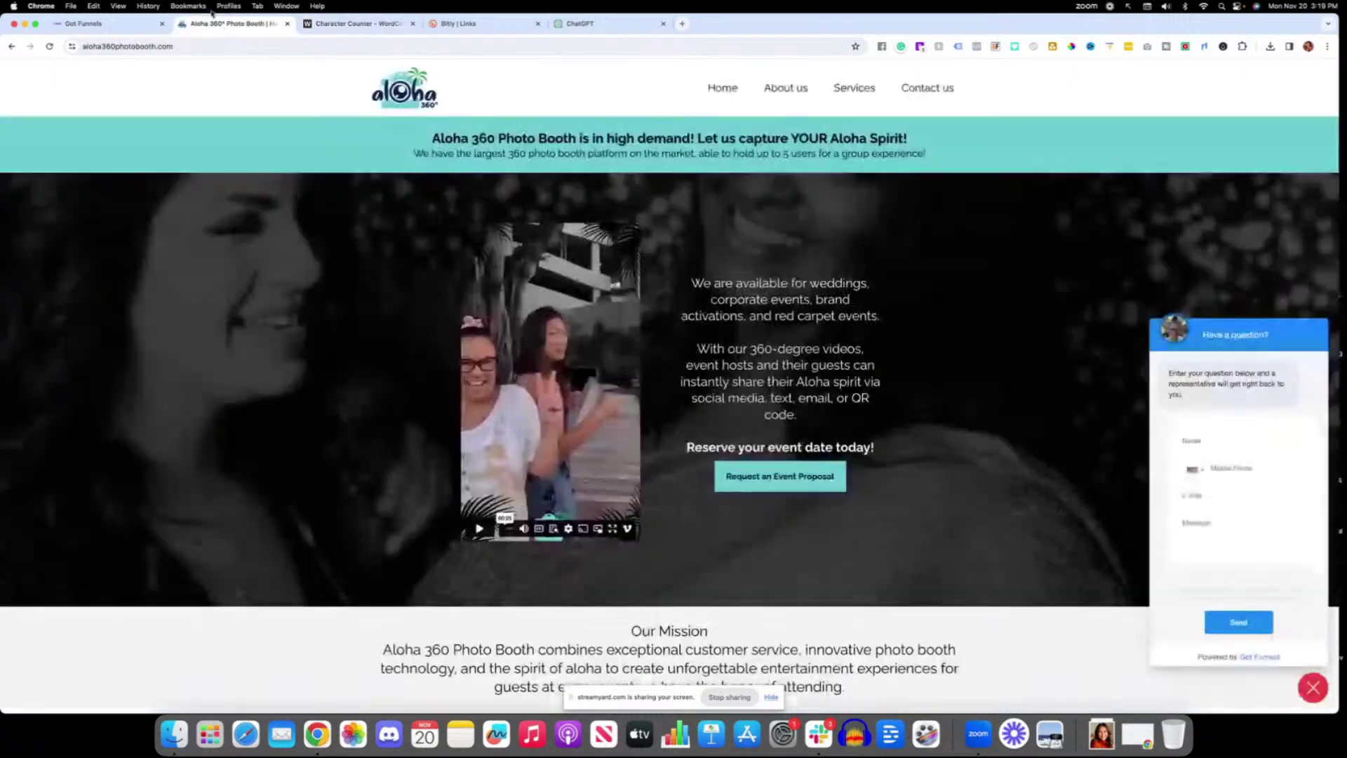
left_click(106, 24)
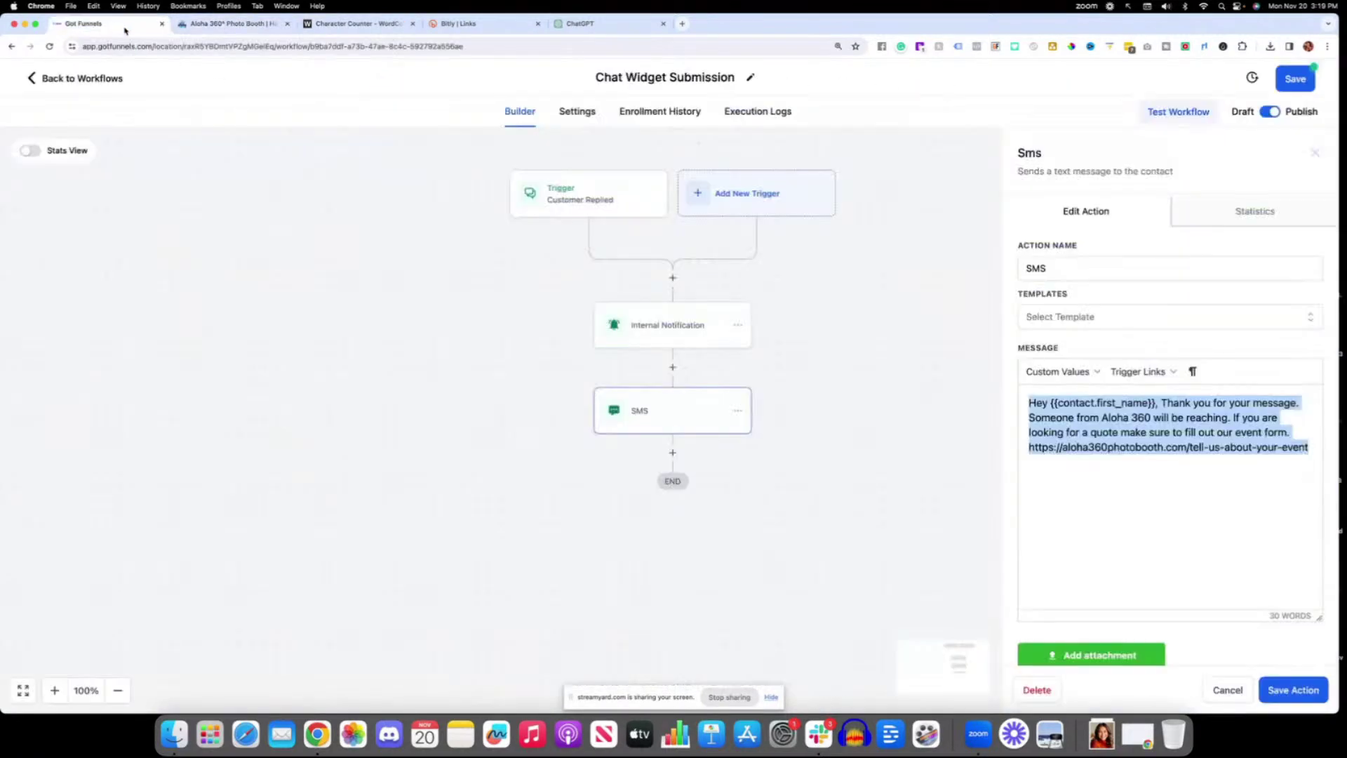
left_click(1090, 417)
left_click_drag(1160, 403, 1277, 466)
type("Thanks for your message! A member of Aloha 360 will be in touch soon. For quotes, please fill out our event form: https://bit.ly/a360event.")
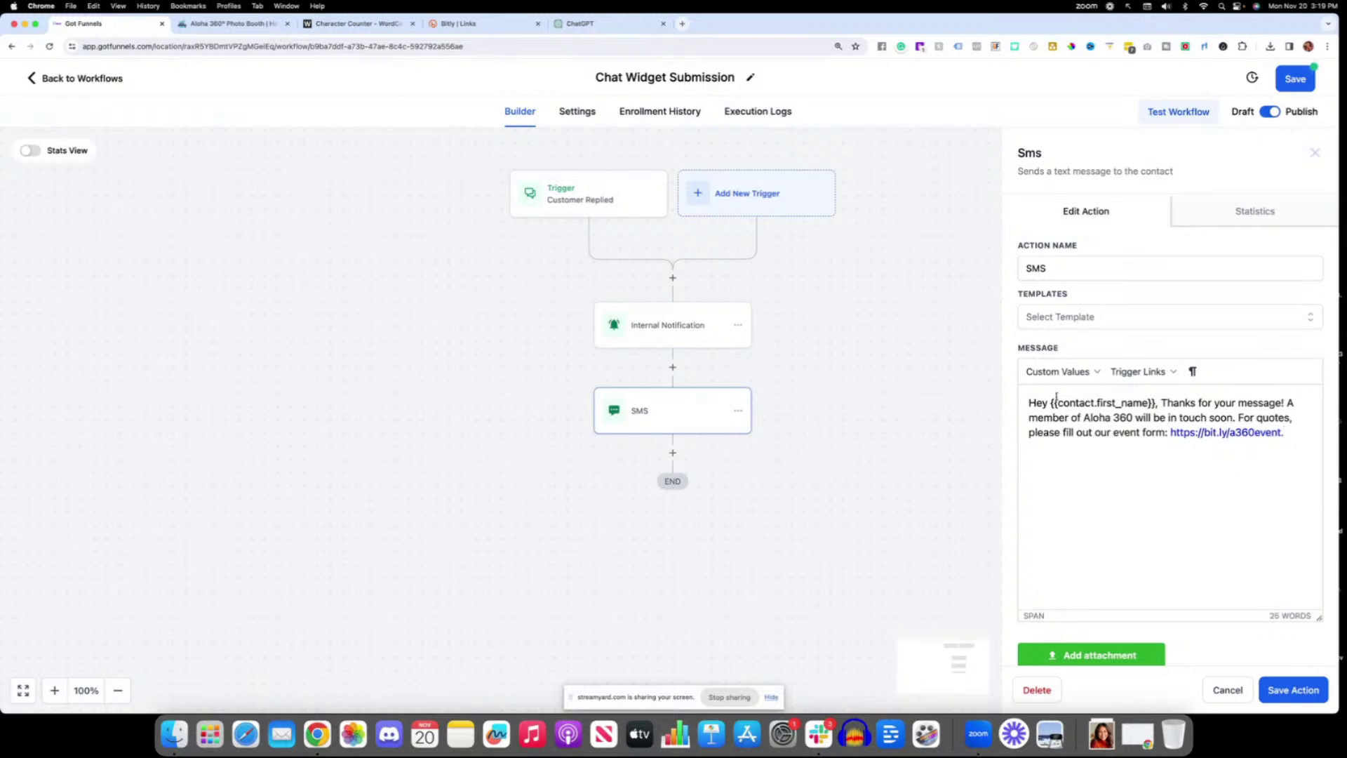
Change the SMS greeting to "Aloha" and reword the sender as "A member of our team Aloha 360 Photobooth".
left_click_drag(1052, 399, 1005, 400)
key("BackSpace")
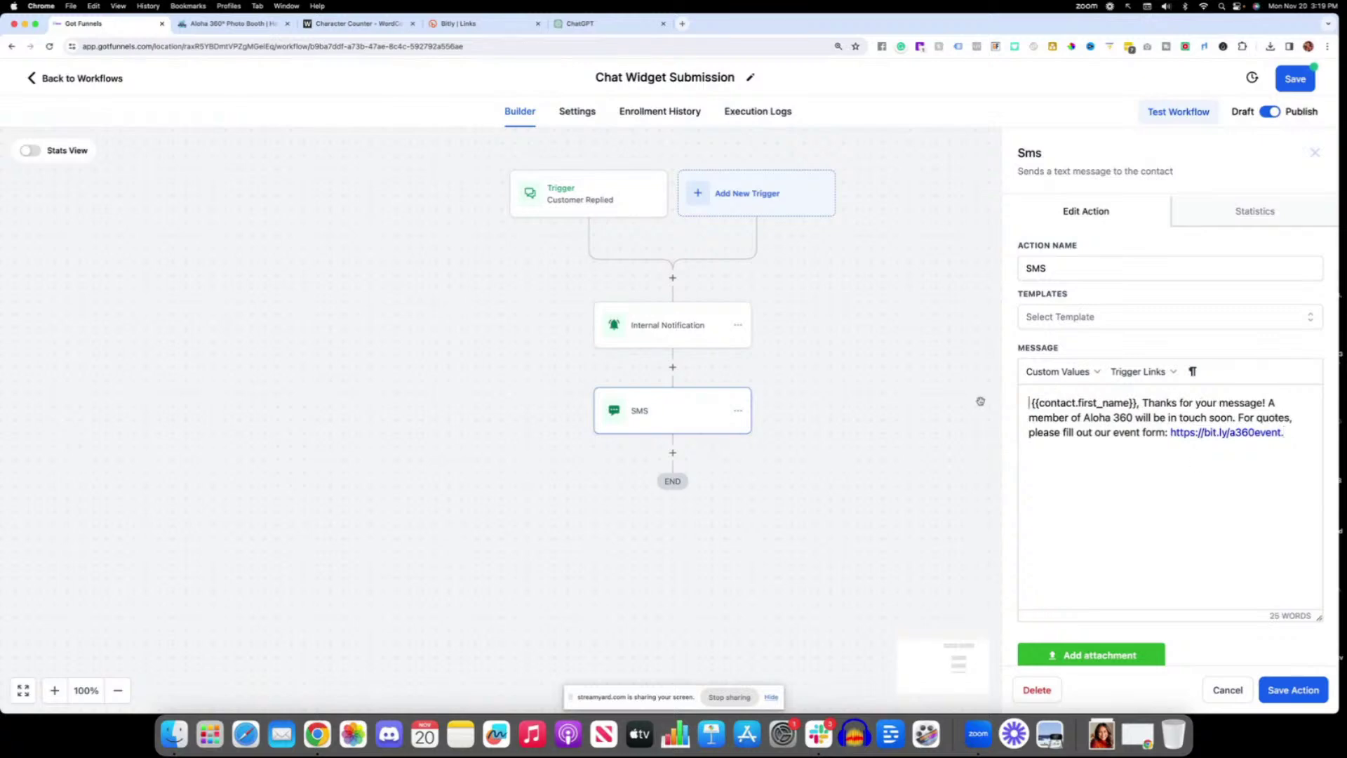
type("Aloha")
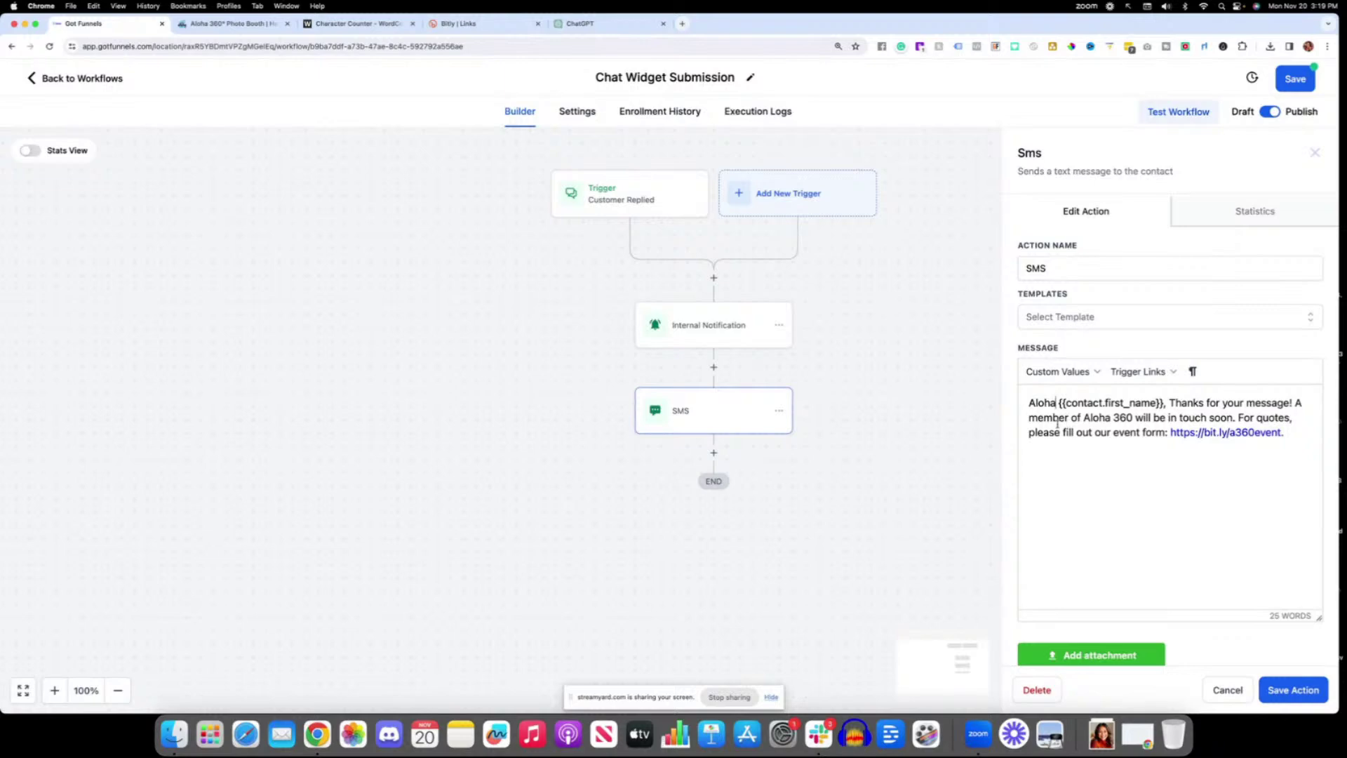
left_click(1133, 417)
type("Ph")
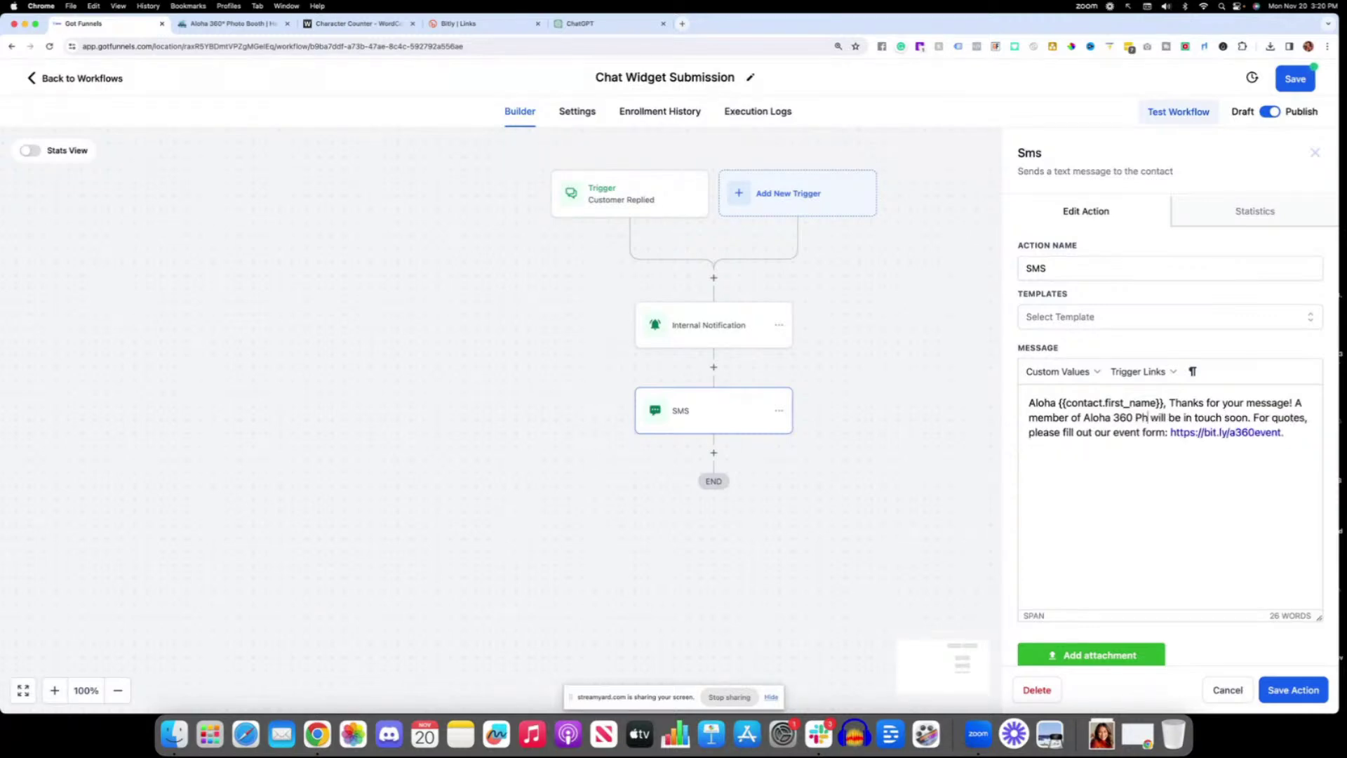
type("otobooth")
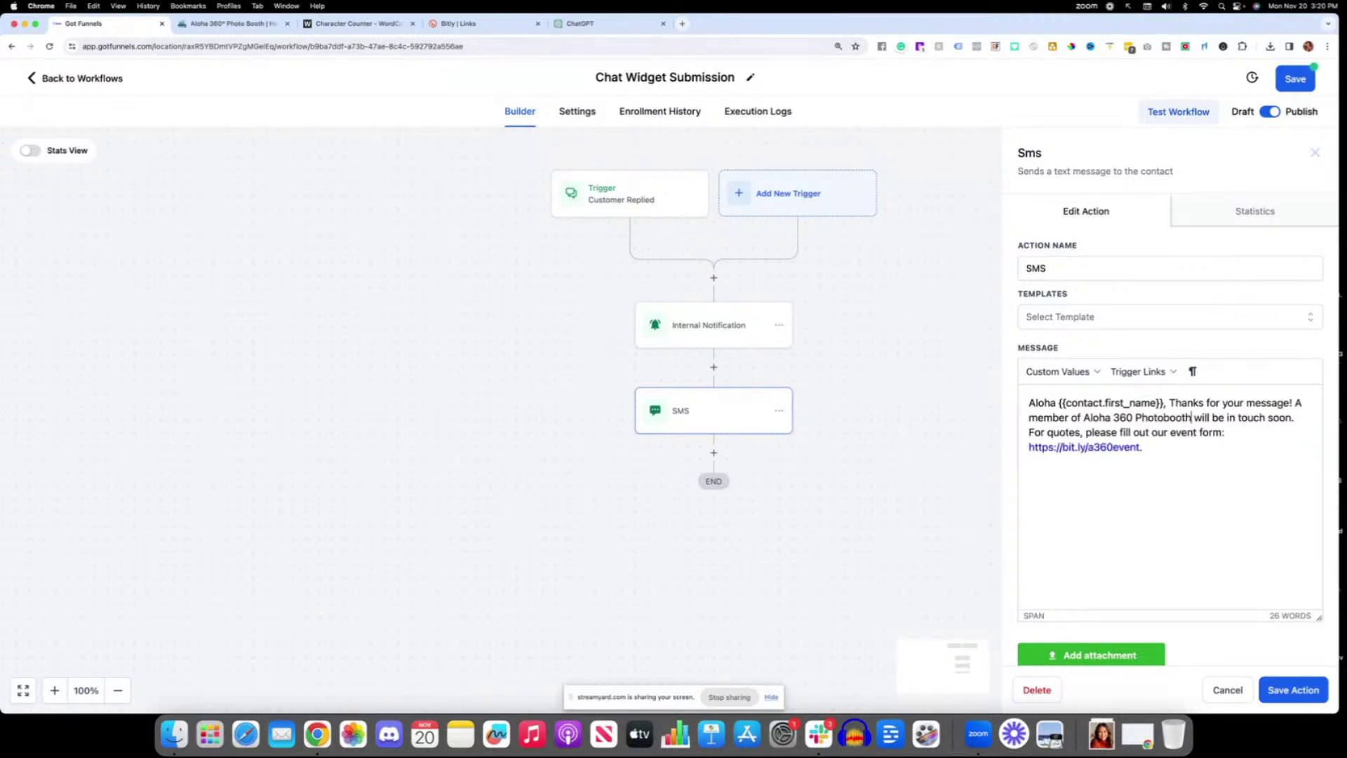
left_click(1084, 417)
type("our team")
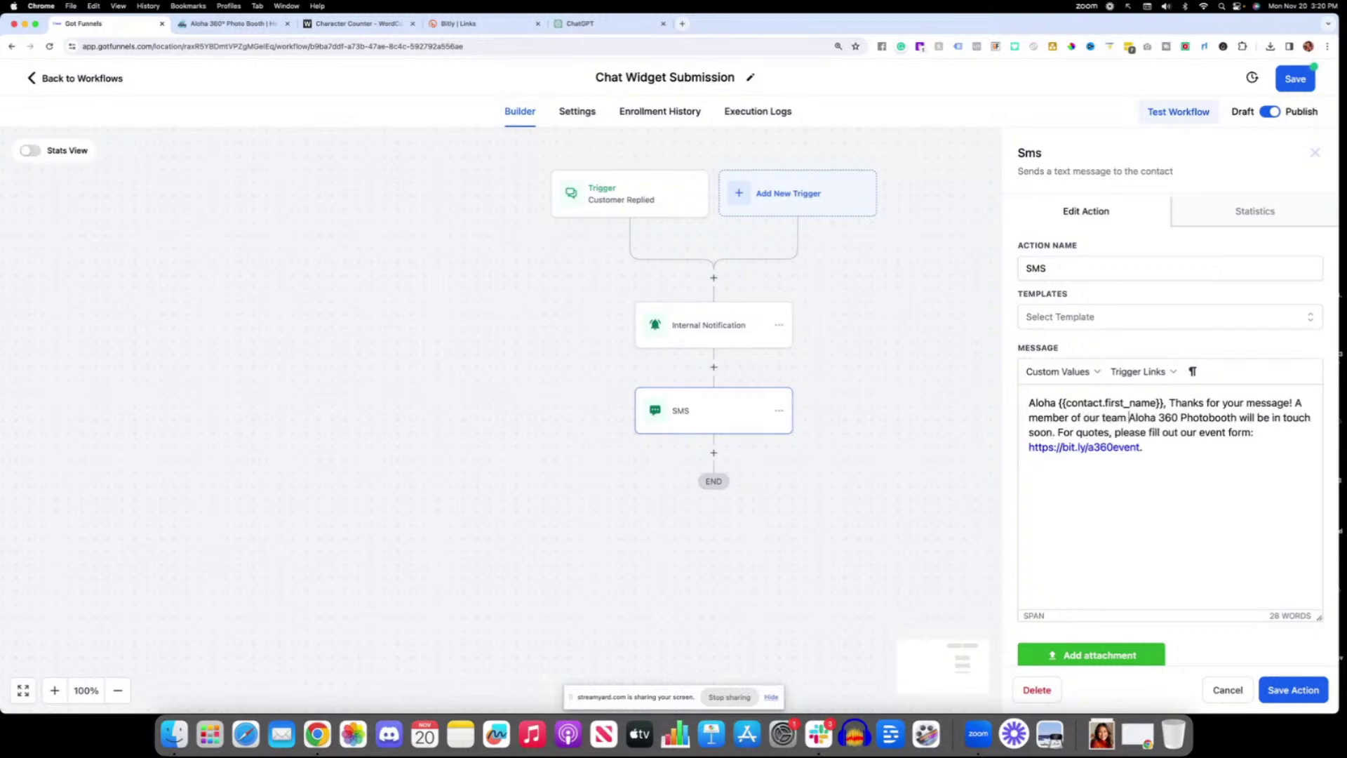
Copy the whole edited SMS message and replace the Character Counter text with it to check the length.
left_click_drag(1182, 451, 1023, 401)
key("cmd+c")
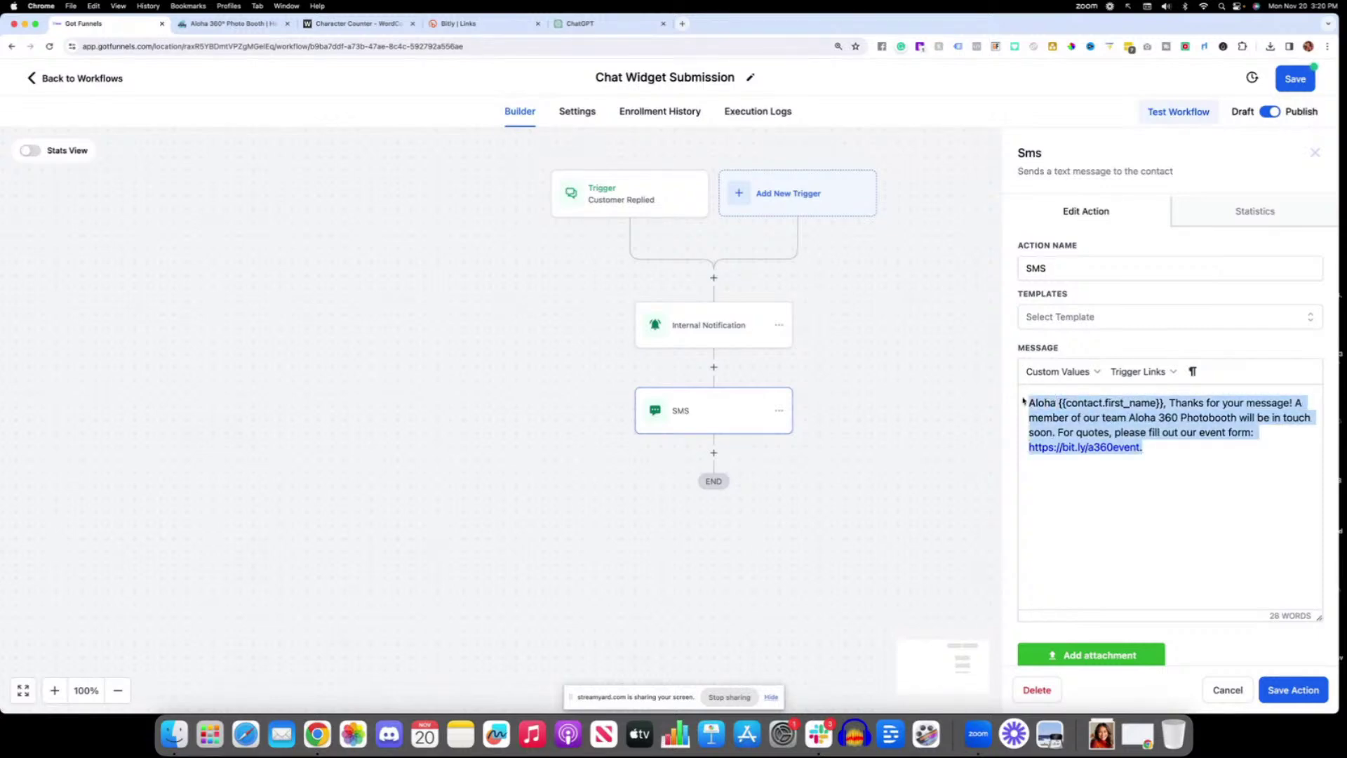
left_click(578, 24)
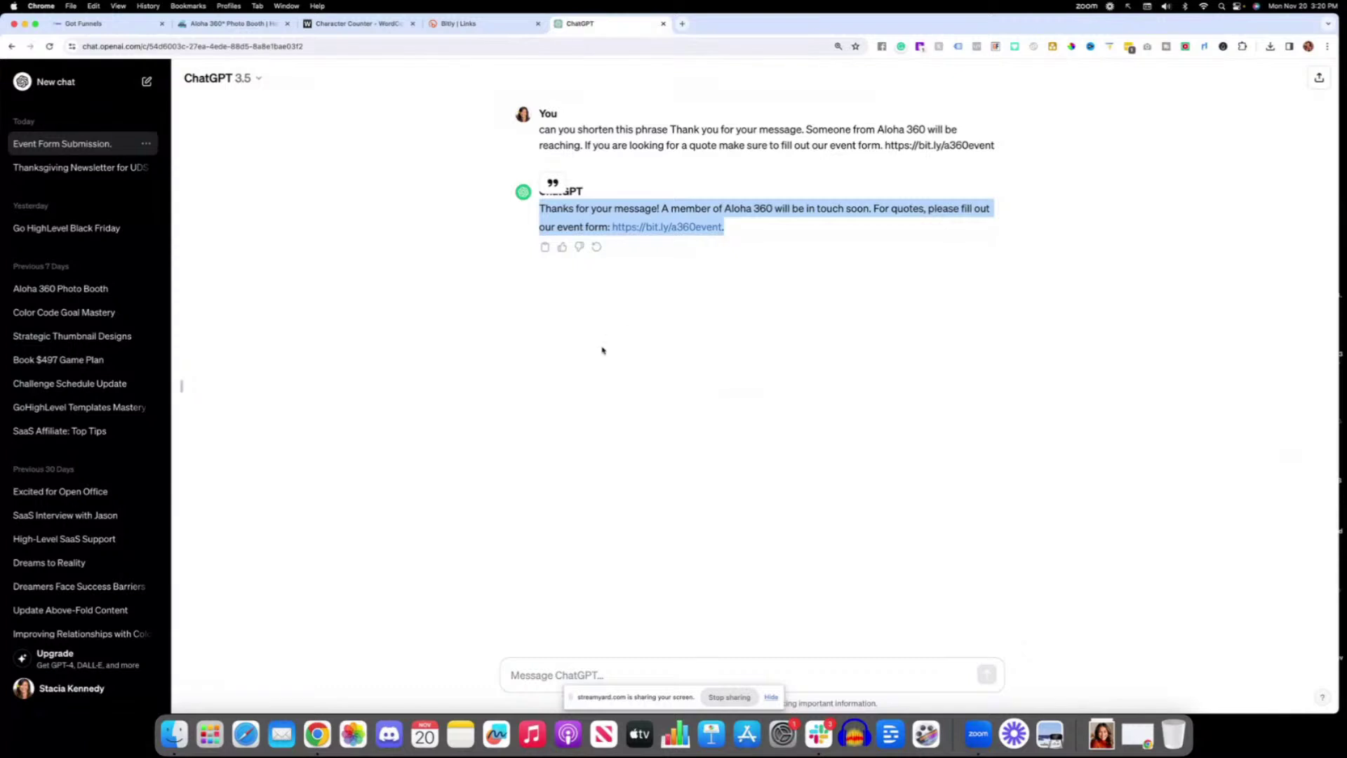
left_click(541, 671)
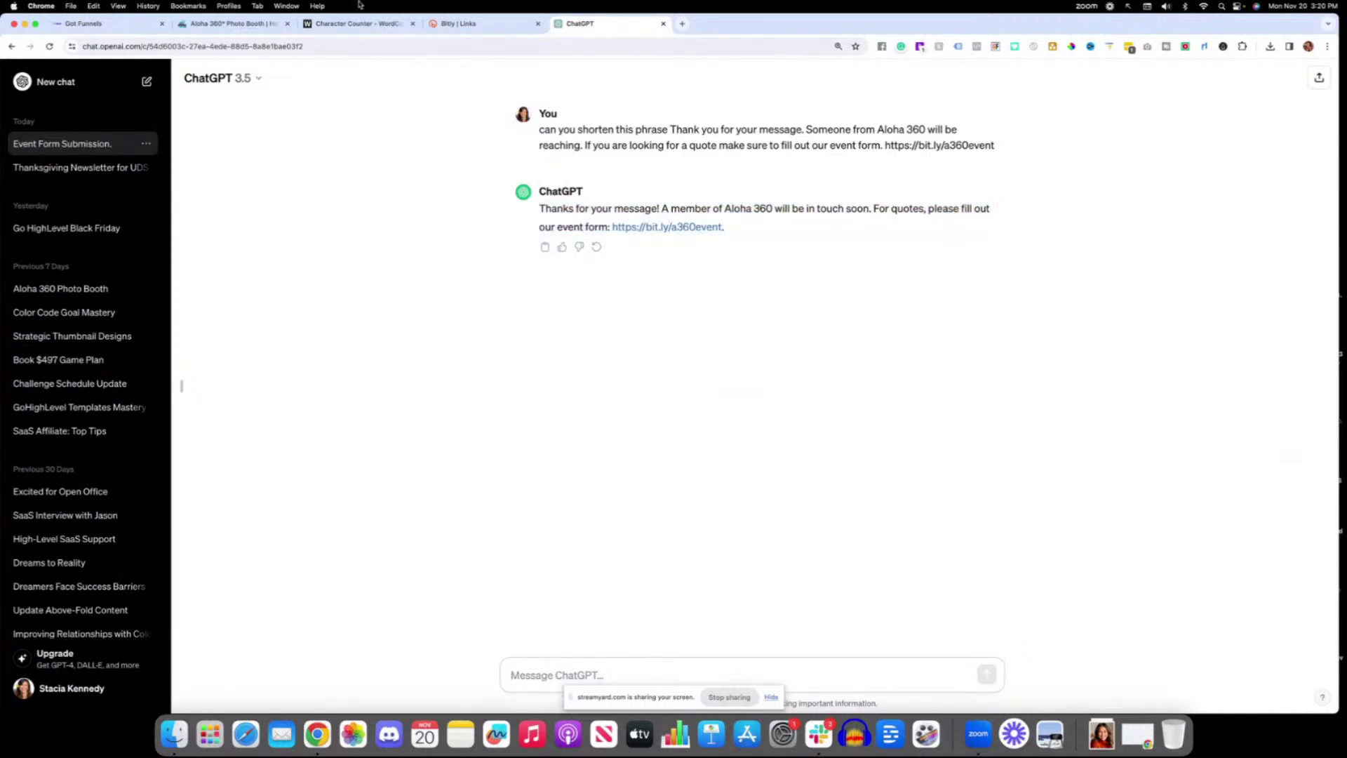
left_click(360, 22)
left_click(550, 301)
key("cmd+a")
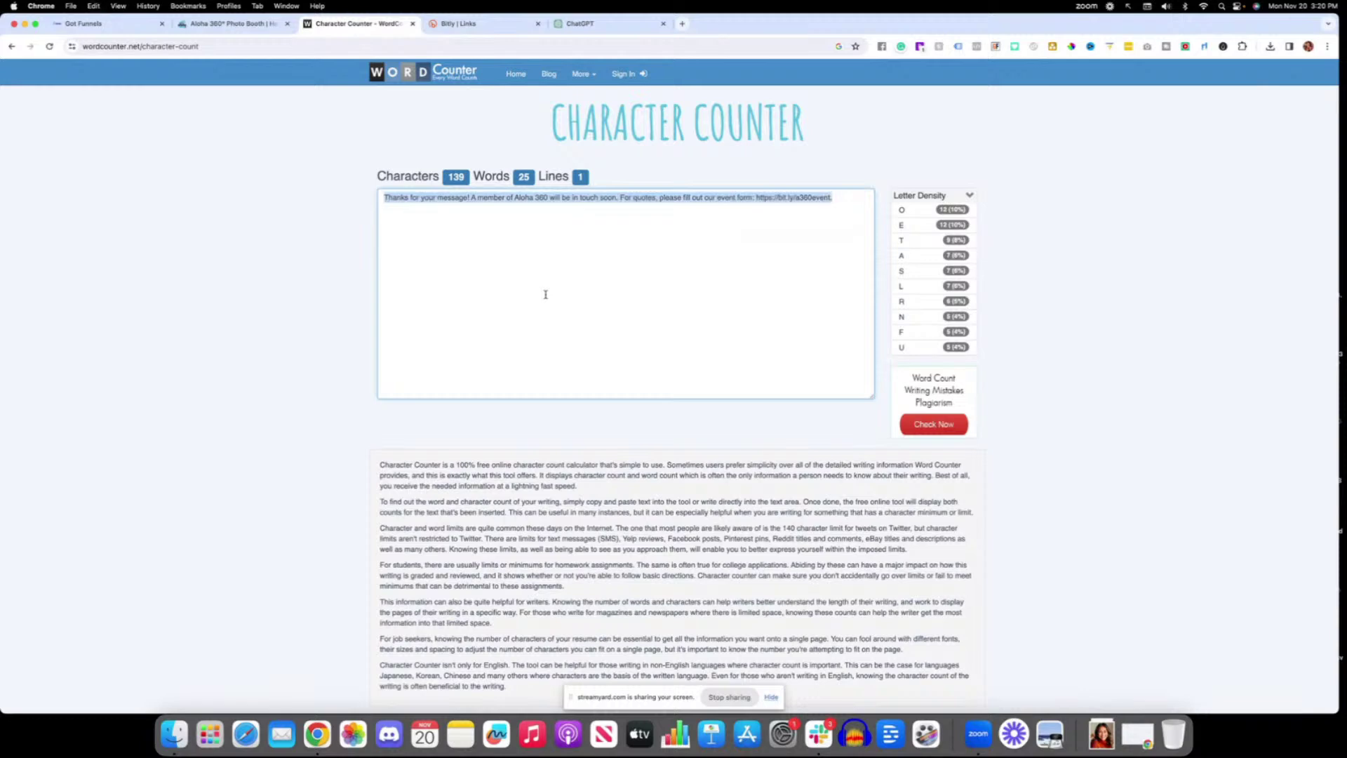
key("cmd+v")
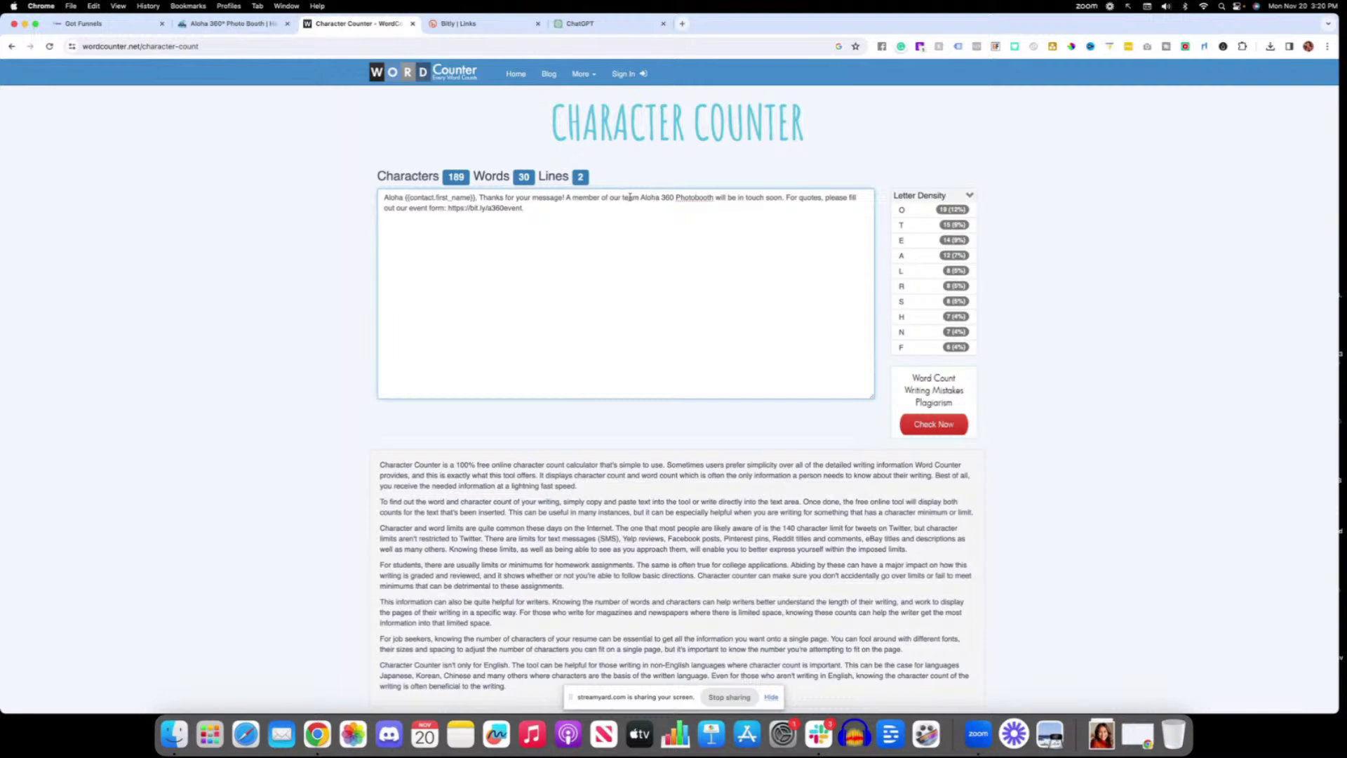
In the Character Counter text, remove "Aloha 360 Photobooth" and replace "your message" with "reaching out".
left_click_drag(715, 197, 648, 200)
key("BackSpace")
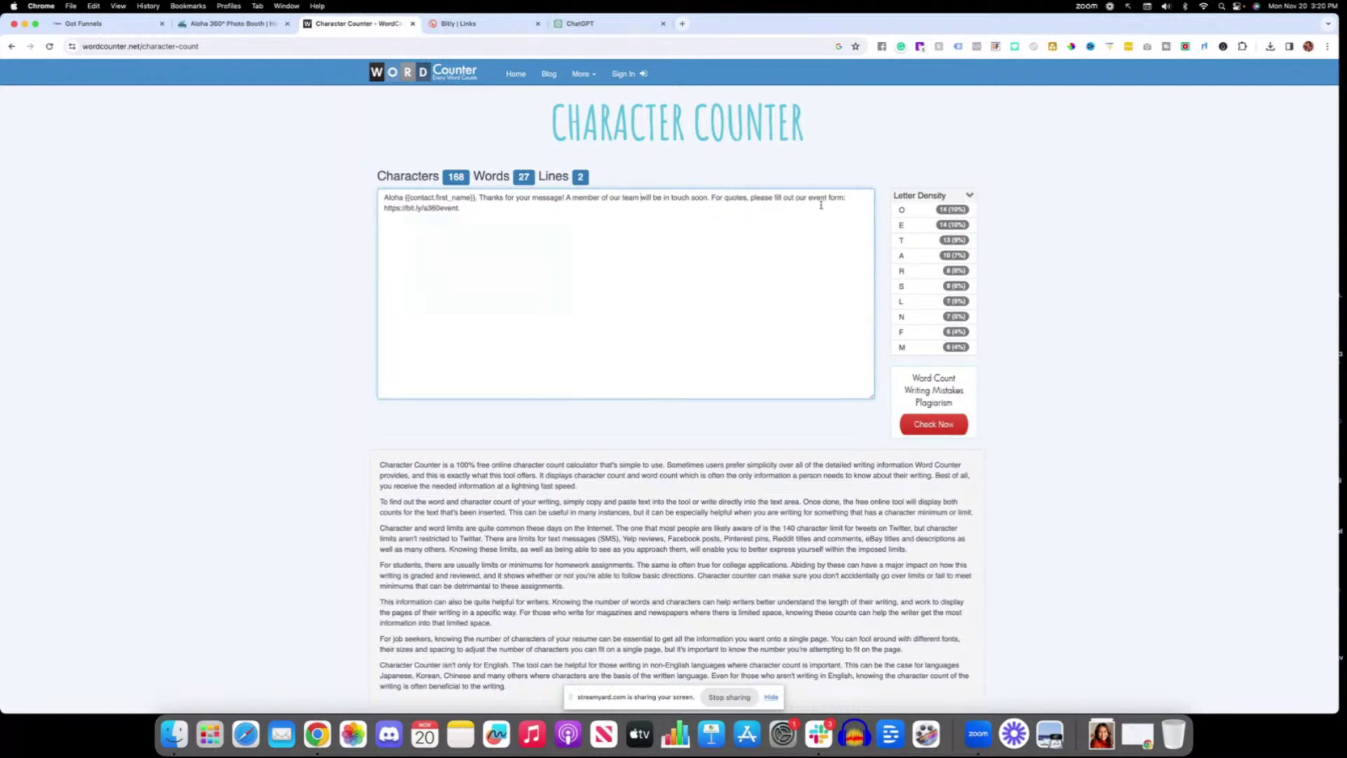
key("super+a")
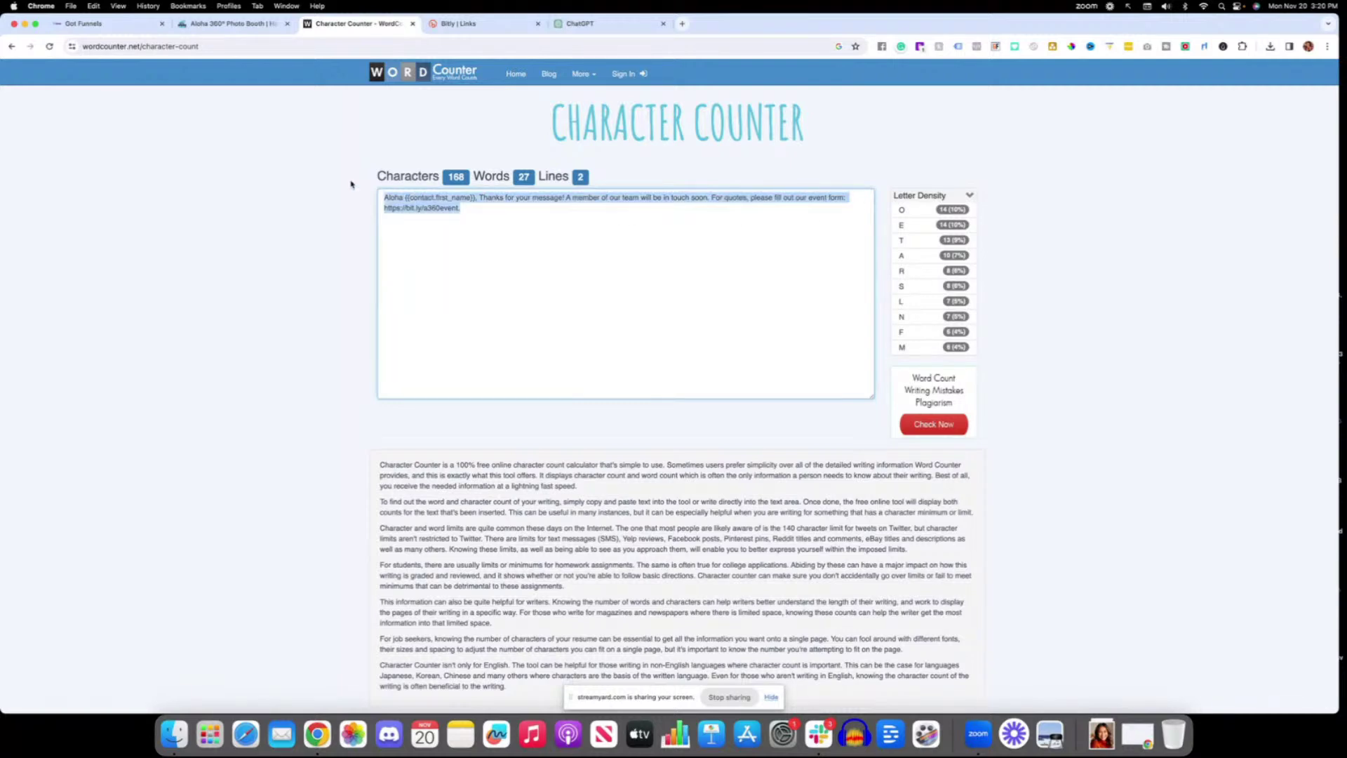
left_click(476, 197)
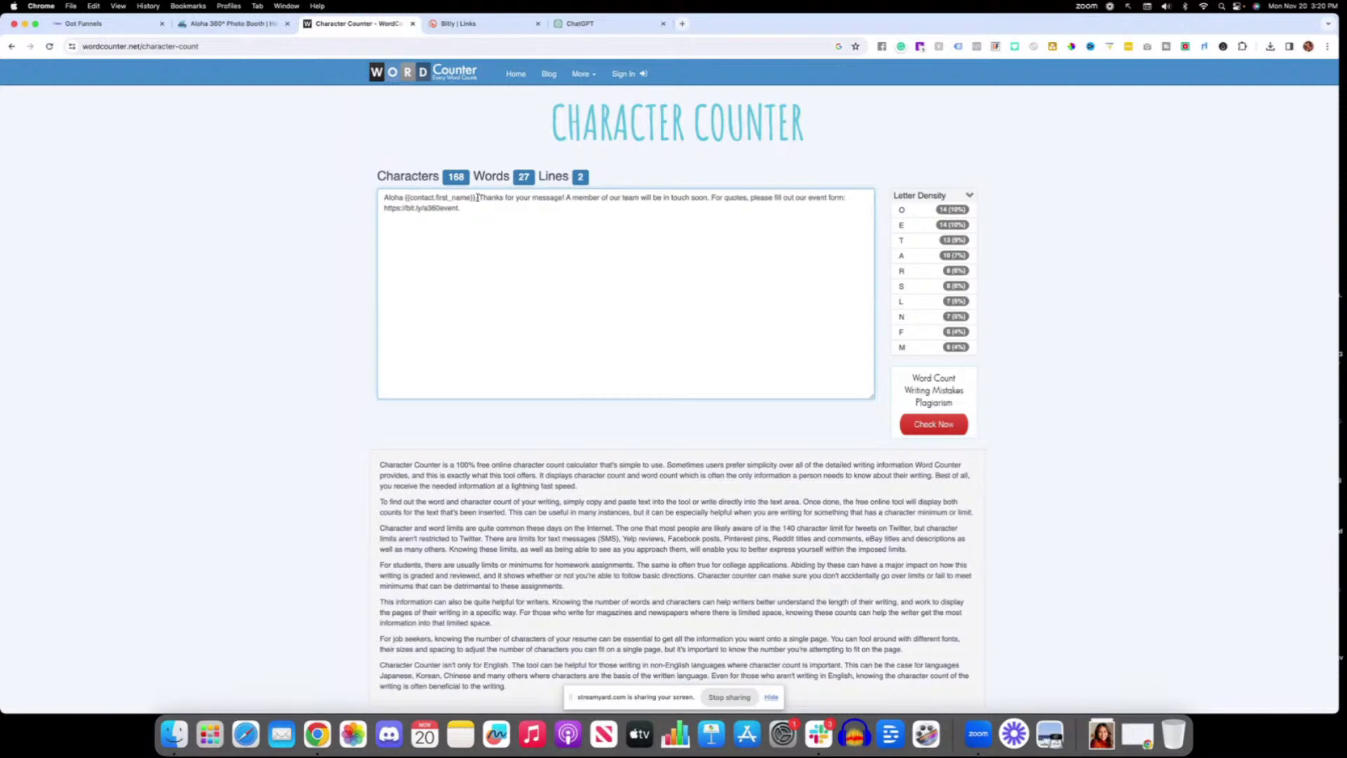
left_click_drag(478, 198, 403, 201)
left_click(540, 203)
left_click_drag(561, 198, 504, 201)
left_click(517, 200)
mouse_move(566, 200)
left_mouse_down()
mouse_move(519, 201)
mouse_move(558, 200)
left_mouse_up()
type("reaching out")
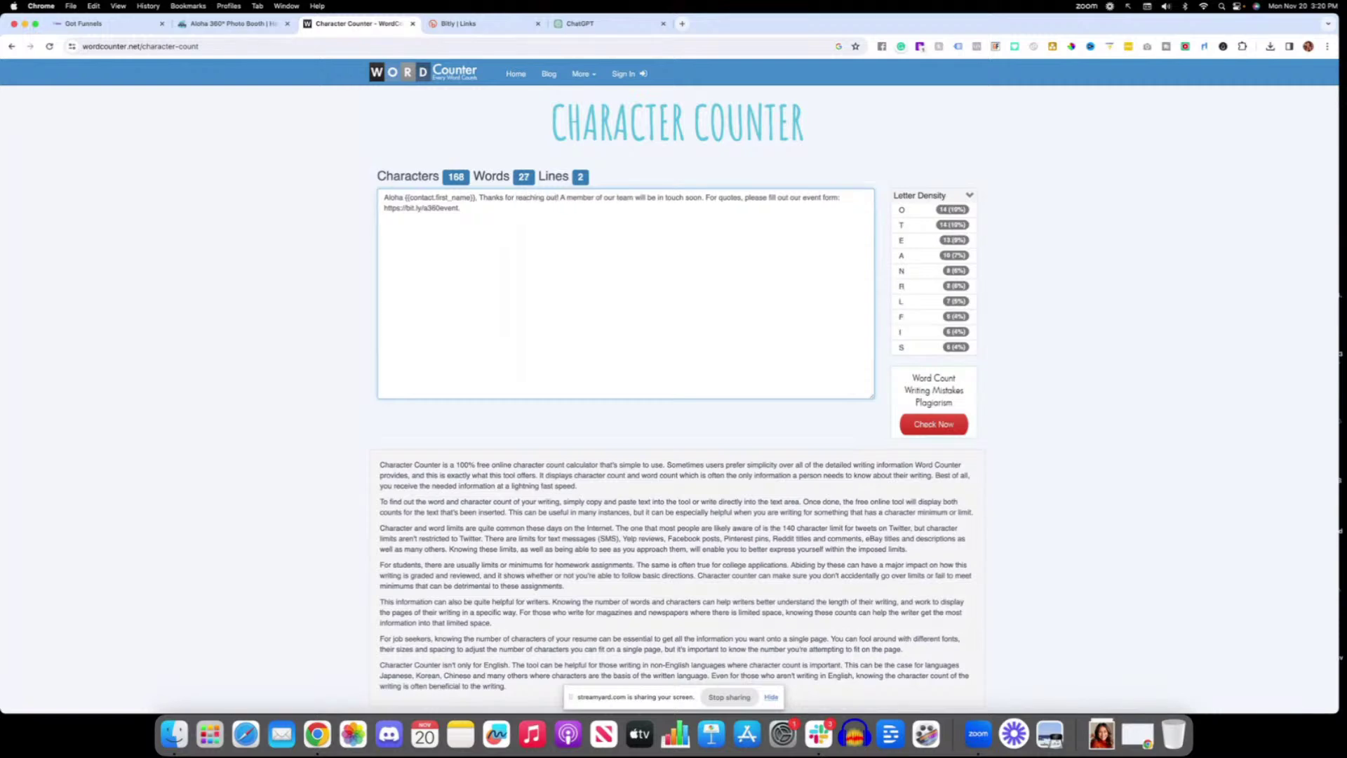
Rewrite the sentence after the greeting as "Thank for reaching out!" in the Character Counter text.
key("BackSpace")
key("BackSpace")
key("BackSpace")
key("BackSpace")
key("BackSpace")
key("BackSpace")
key("BackSpace")
key("BackSpace")
key("BackSpace")
key("BackSpace")
key("BackSpace")
key("BackSpace")
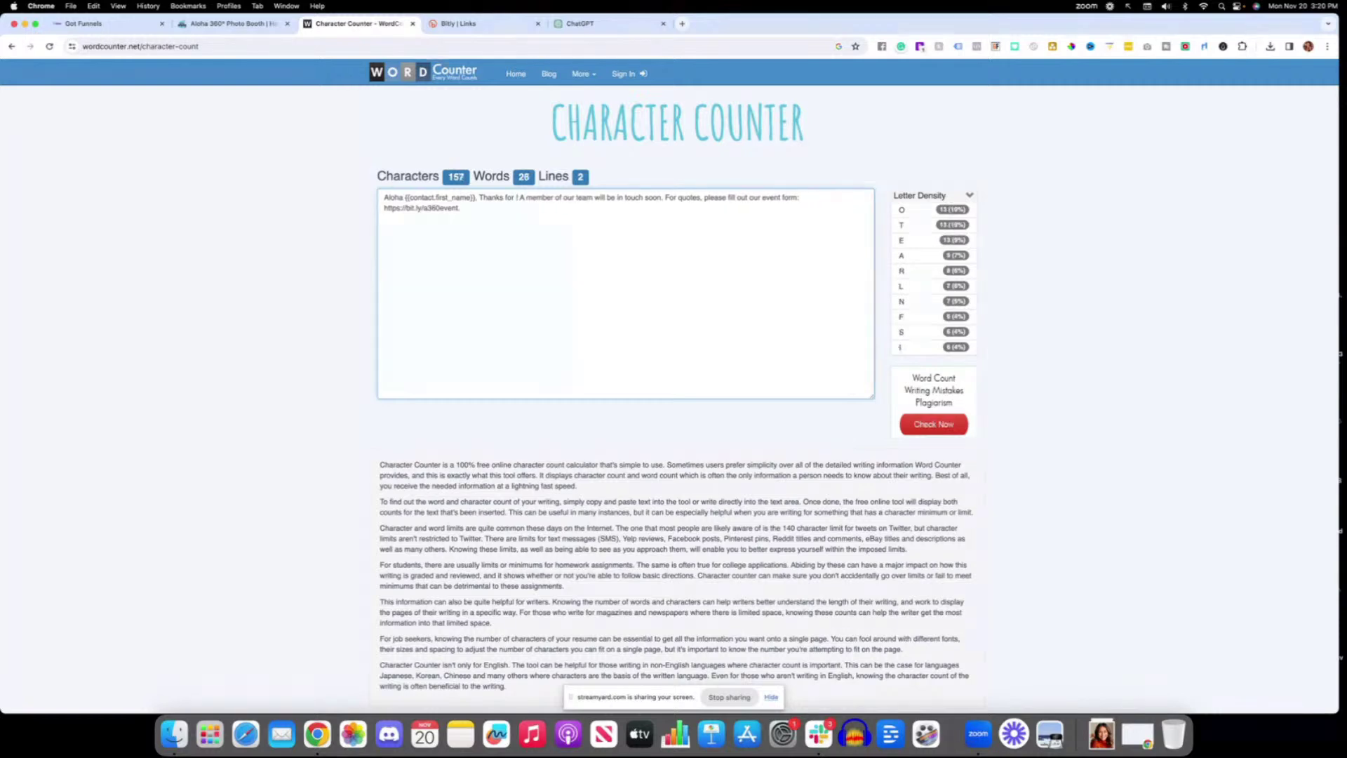
key("BackSpace")
key("BackSpace")
key("BackSpace")
key("BackSpace")
key("BackSpace")
key("BackSpace")
key("BackSpace")
type("for reaching out")
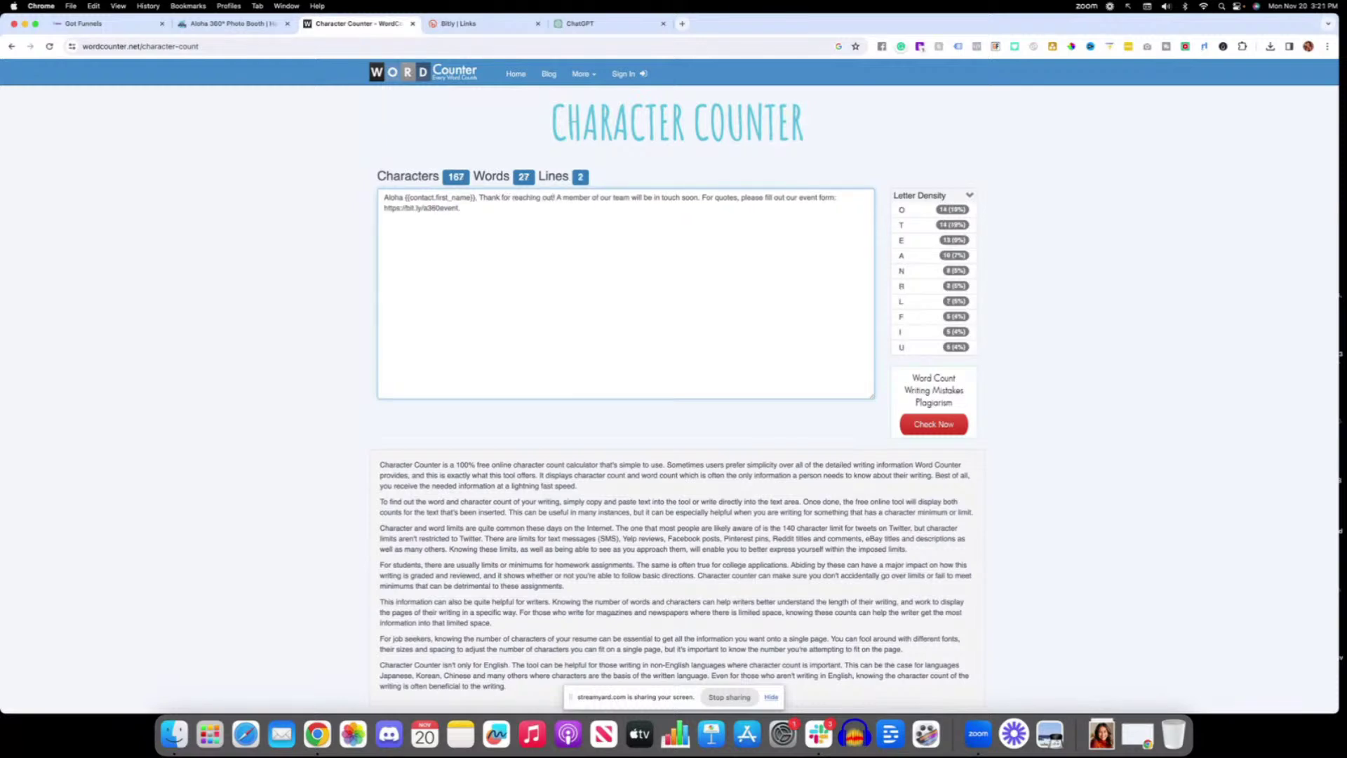
Replace "A member of our team" with "We" in the Character Counter text and remove the extra character.
left_click_drag(637, 200, 560, 202)
type("We w")
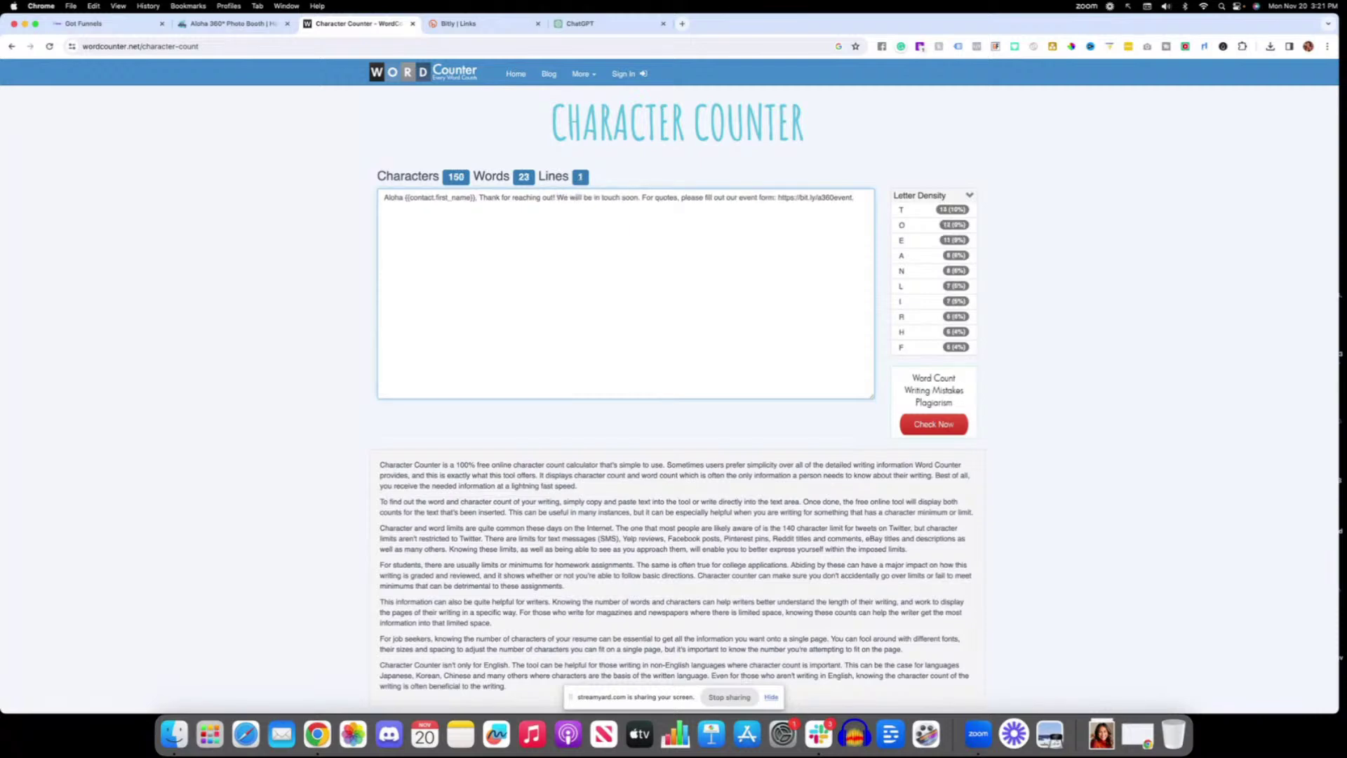
key("BackSpace")
Copy the whole shortened text from Character Counter and replace the Got Funnels SMS action's message with it.
key("super+a")
key("super+c")
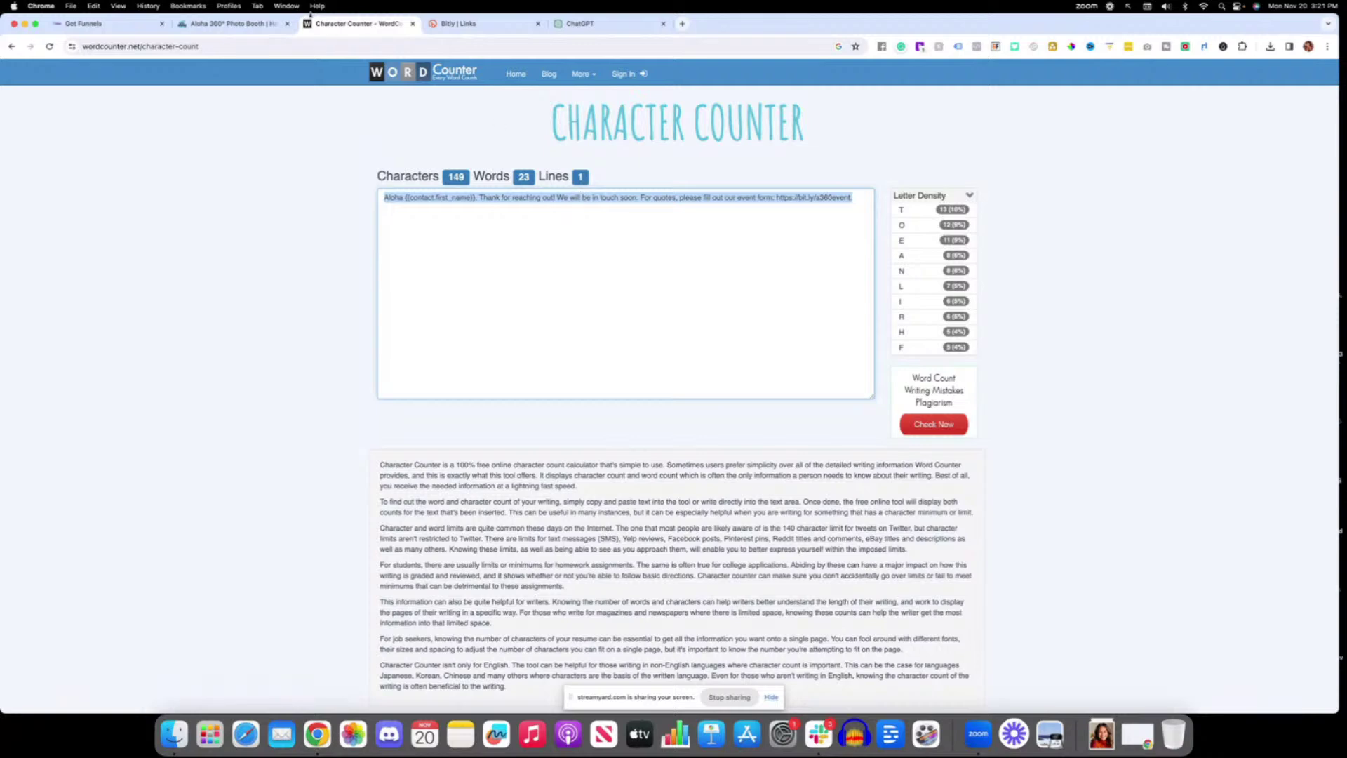
left_click(232, 24)
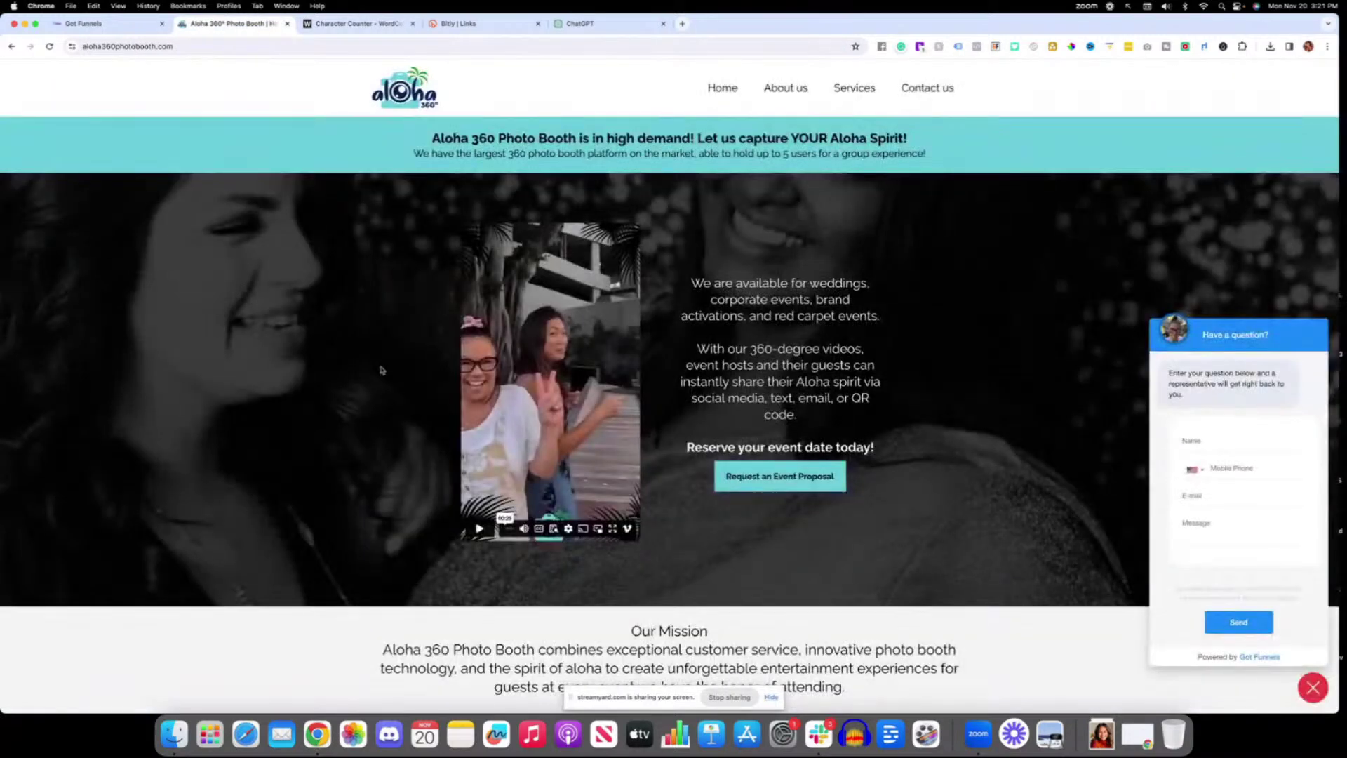
left_click(113, 24)
left_click(1119, 432)
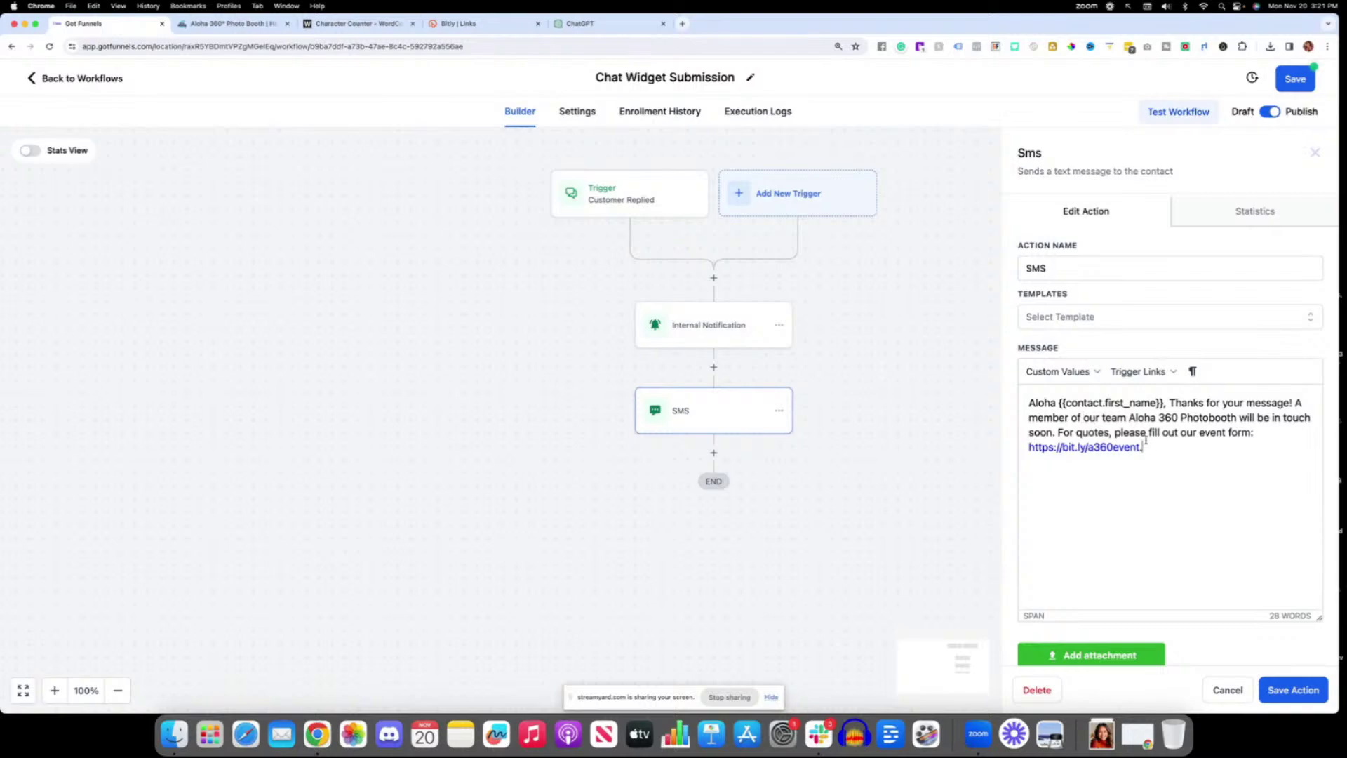
left_click_drag(1143, 447, 1030, 401)
key("super+v")
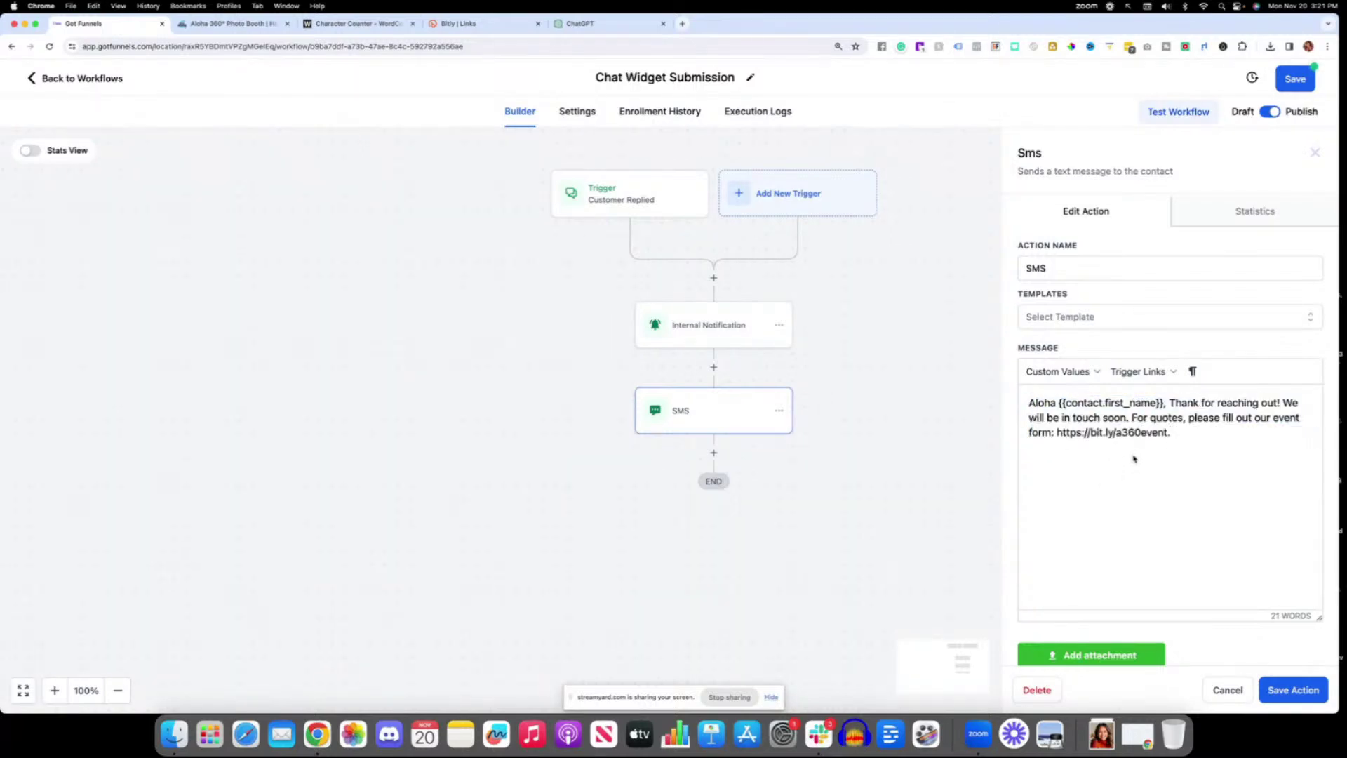
left_click_drag(1057, 432, 1179, 437)
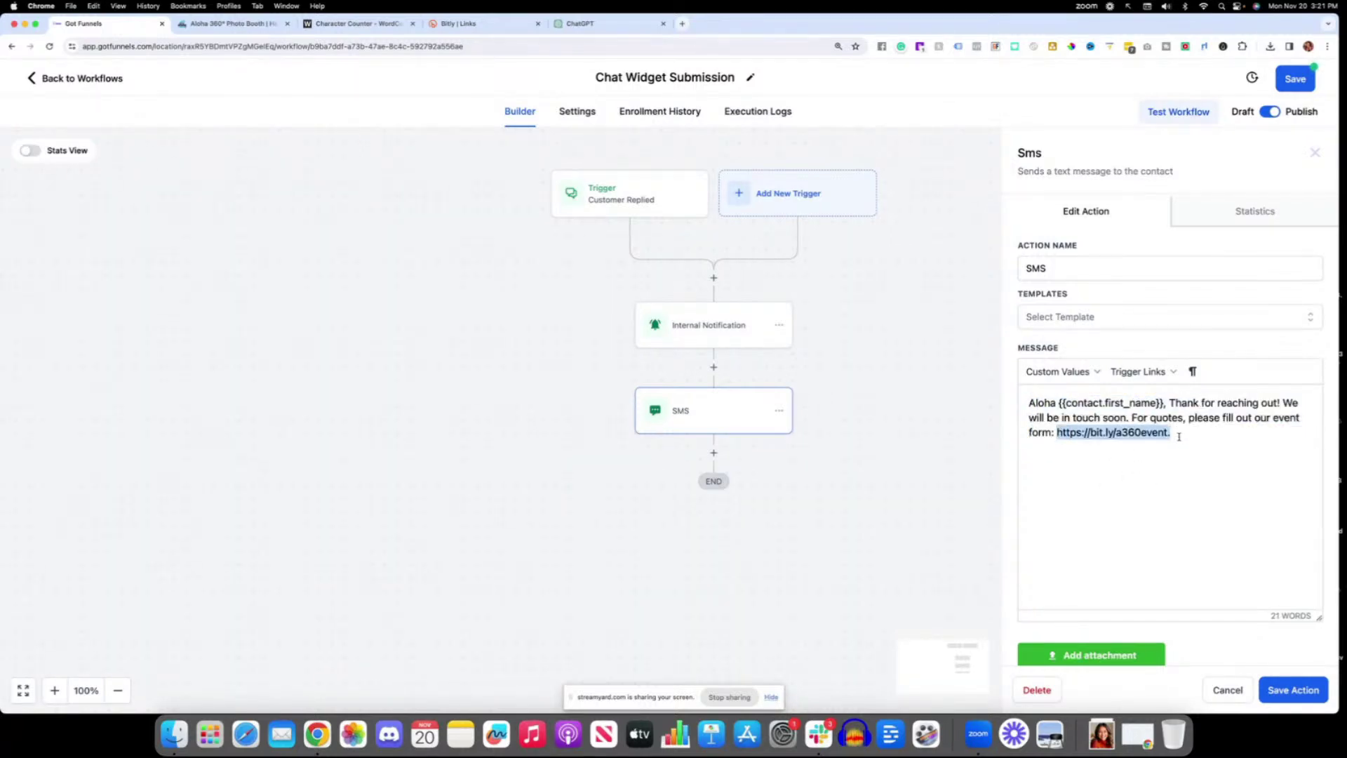
left_click(1181, 437)
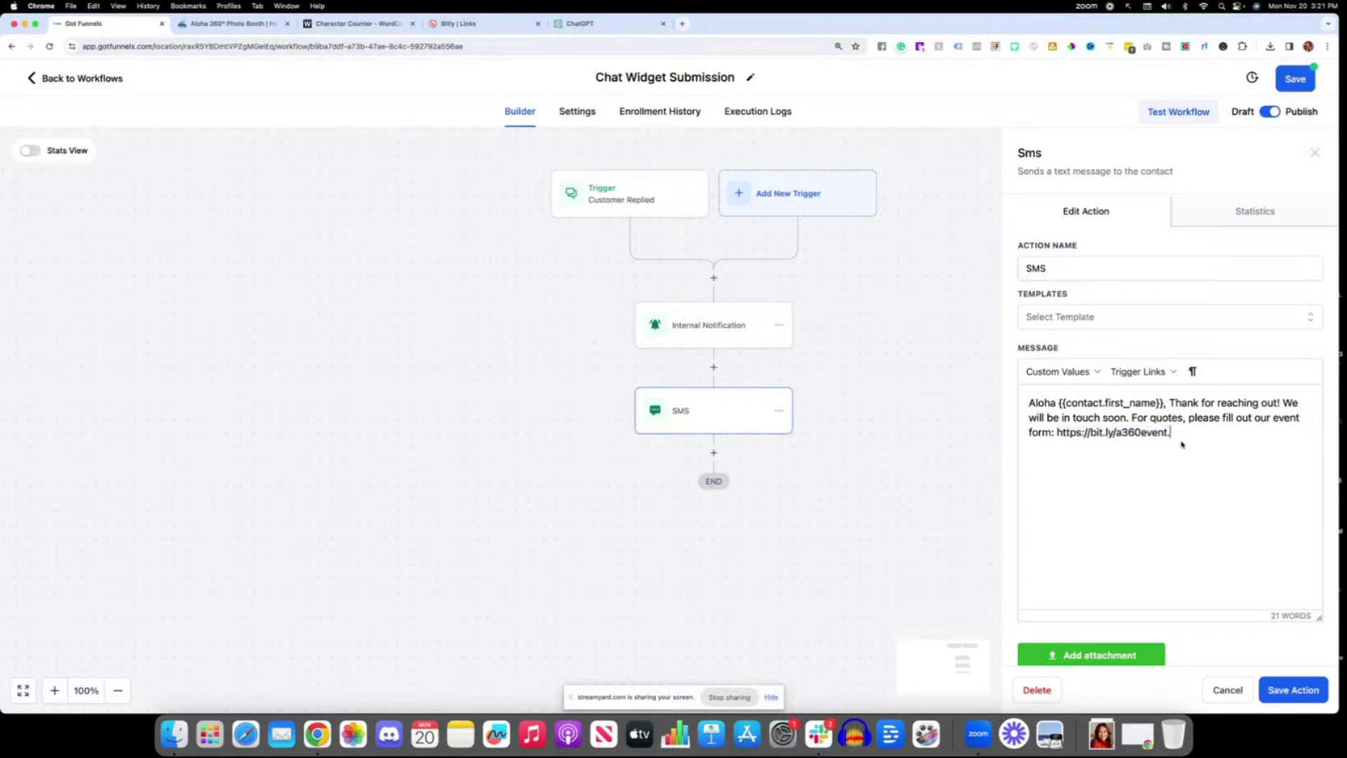
Save the SMS action and the Chat Widget Submission workflow, and return to the workflow list.
left_click(1305, 691)
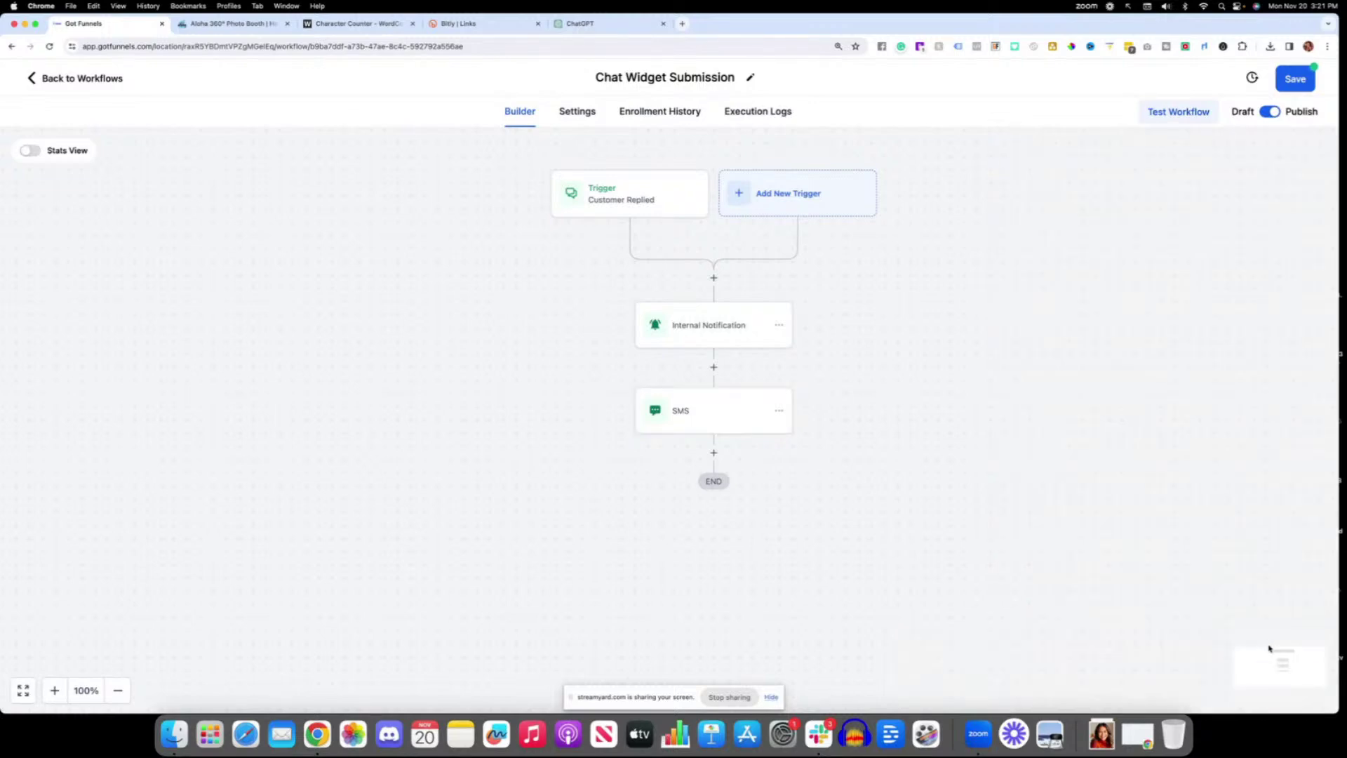
left_click(1287, 82)
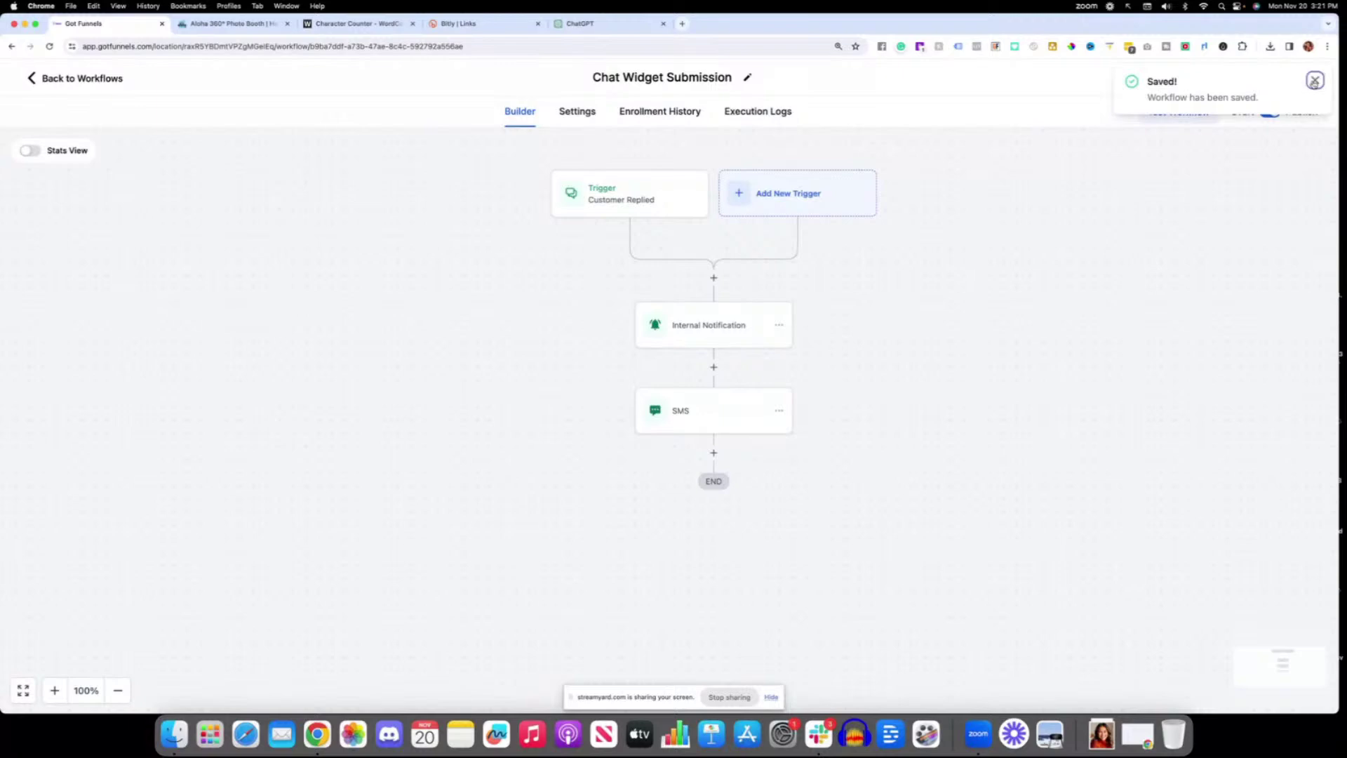
left_click(1315, 81)
left_click(66, 84)
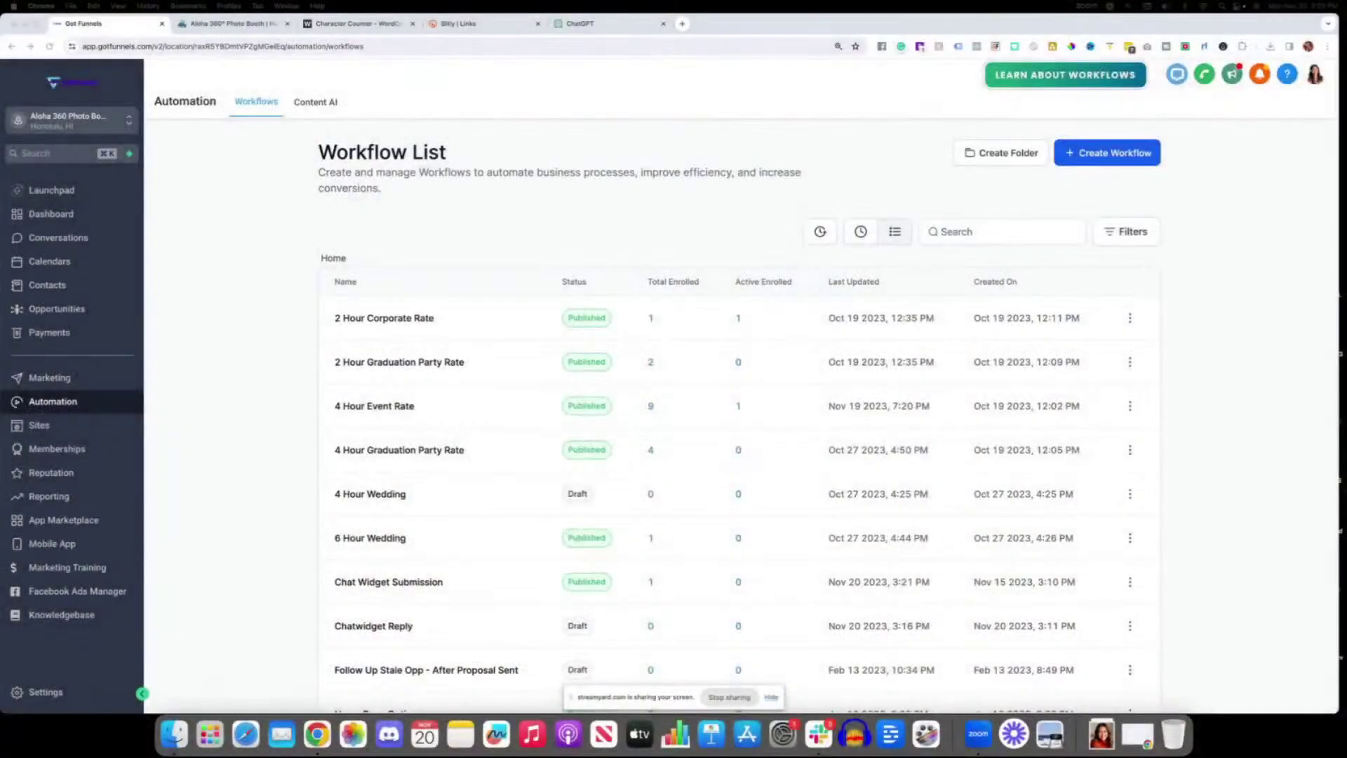
Open all conversations of Aloha 360 Photo Booth and switch to the owner's own-name sub-account.
left_click(73, 239)
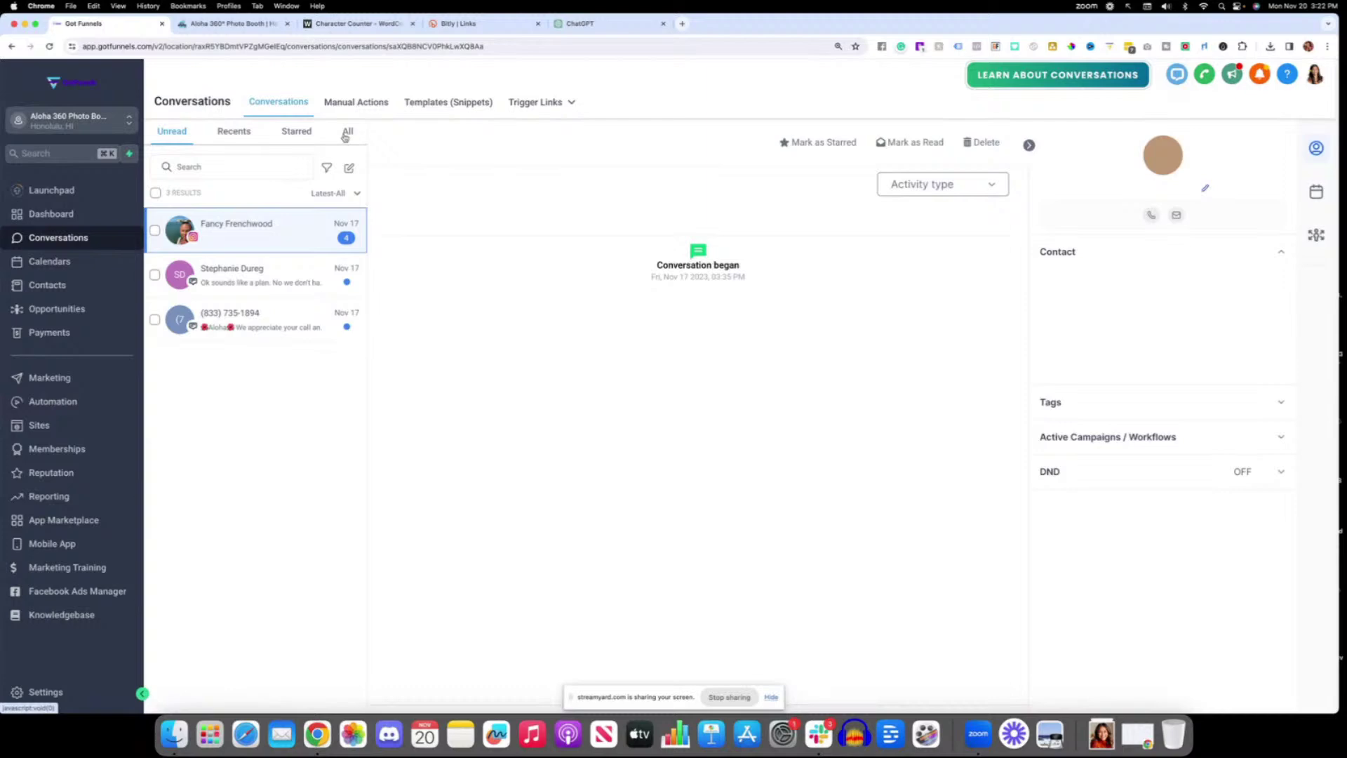
left_click(348, 131)
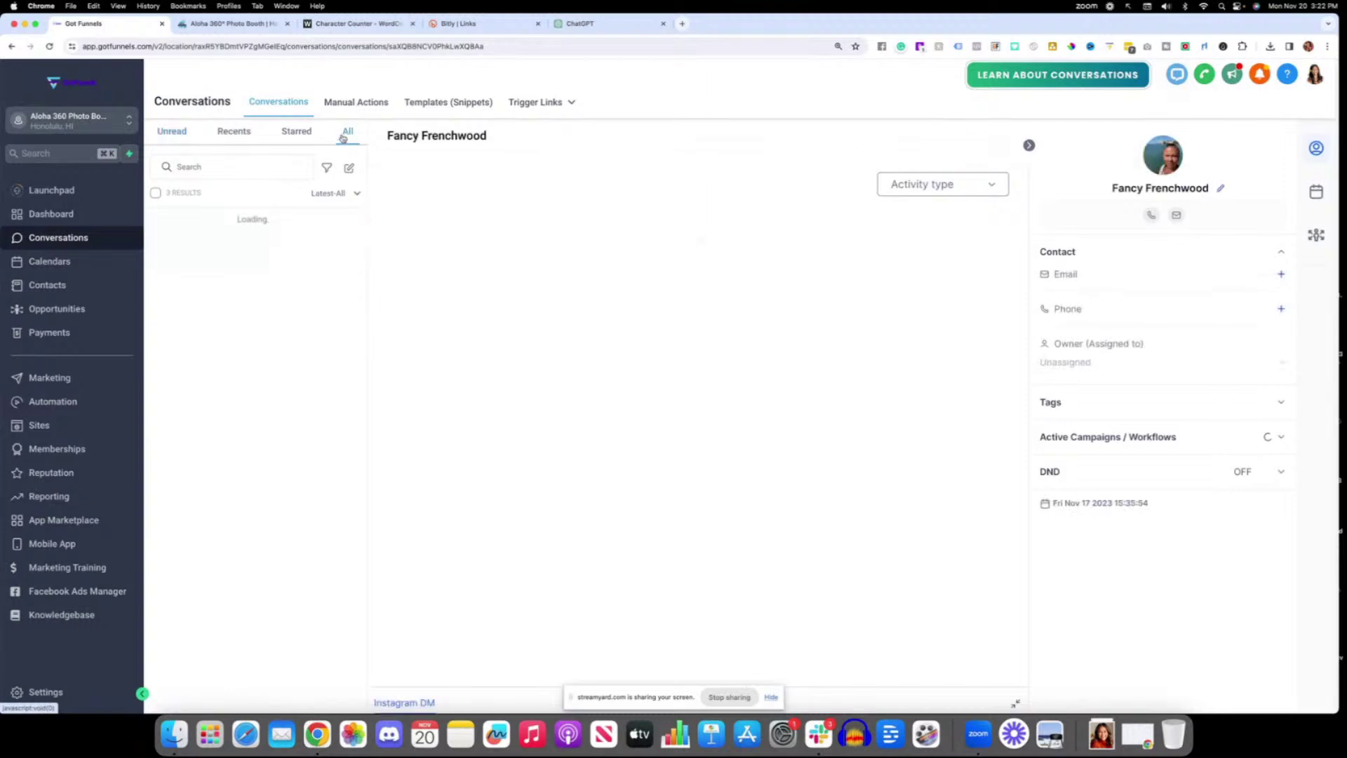
left_click(74, 124)
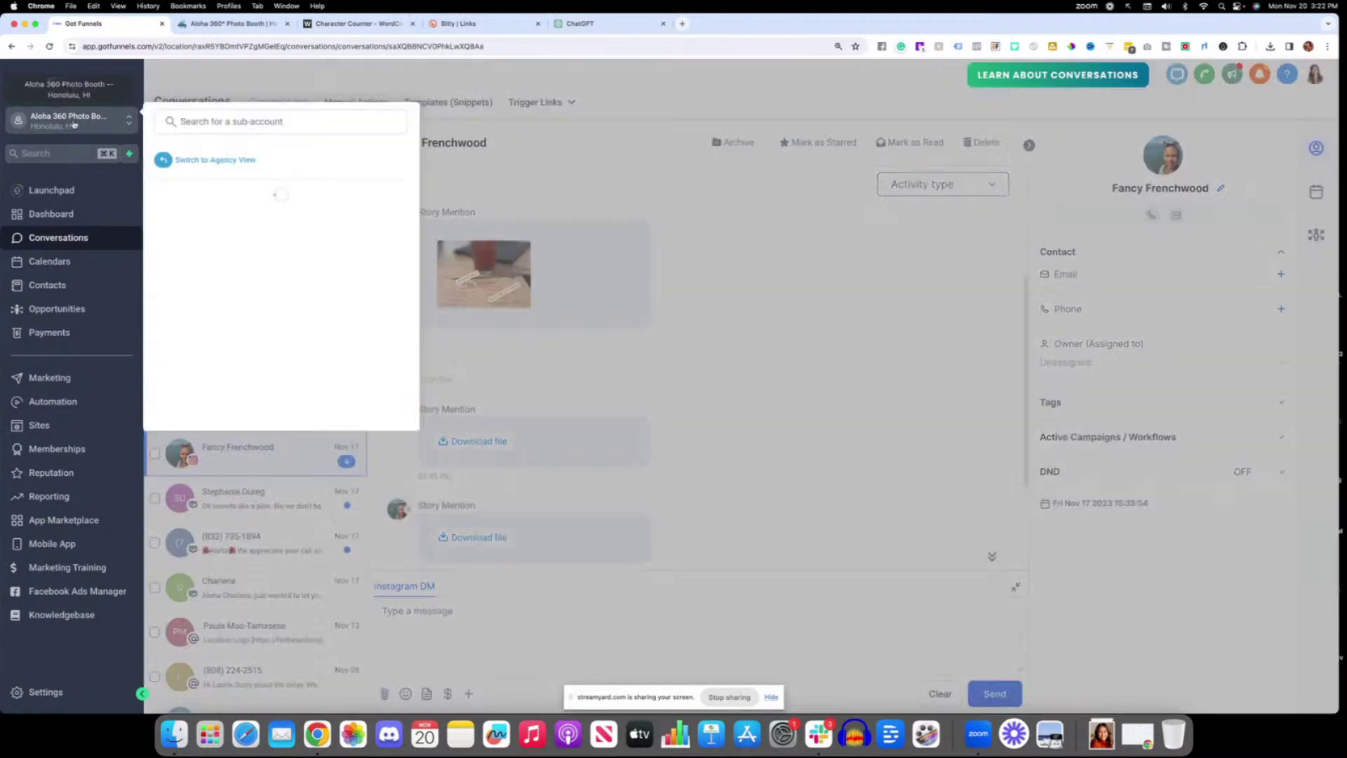
scroll(280, 325, "down", 1)
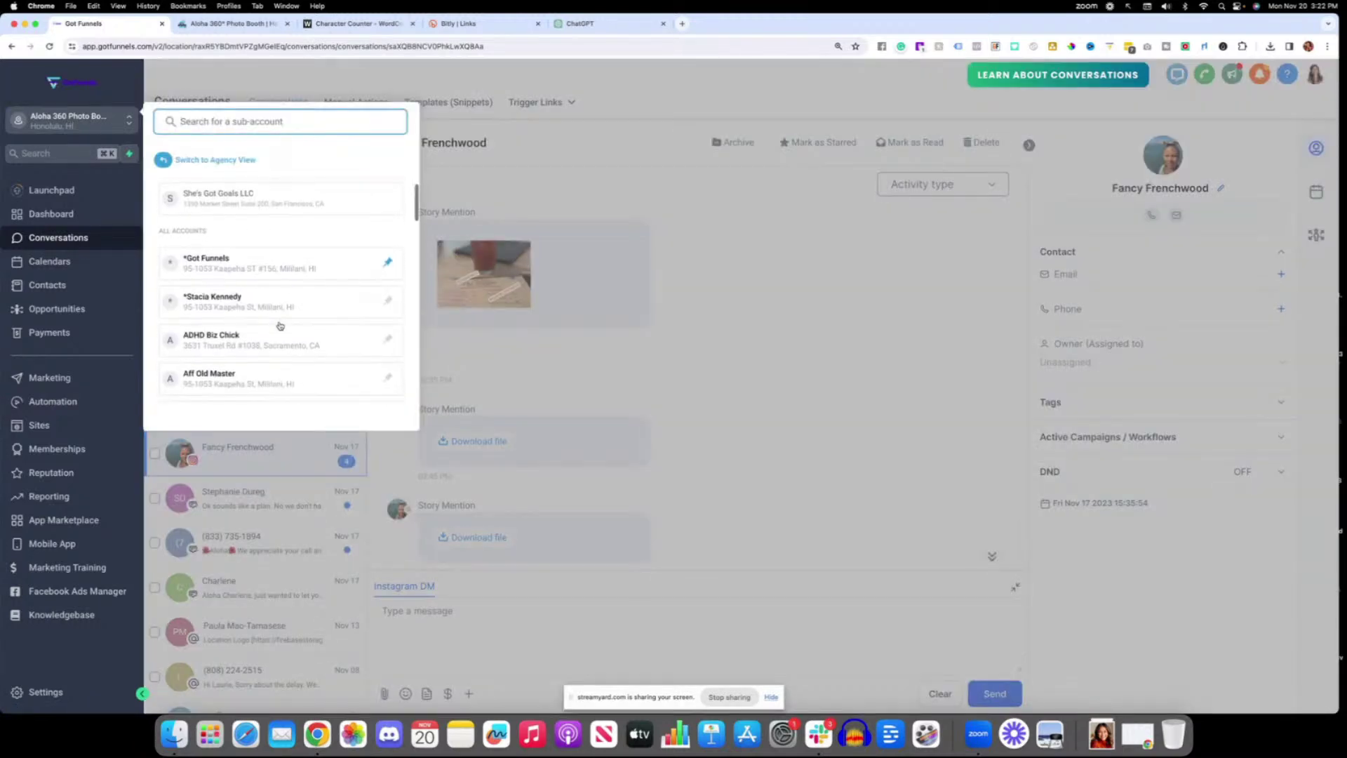
key("Escape")
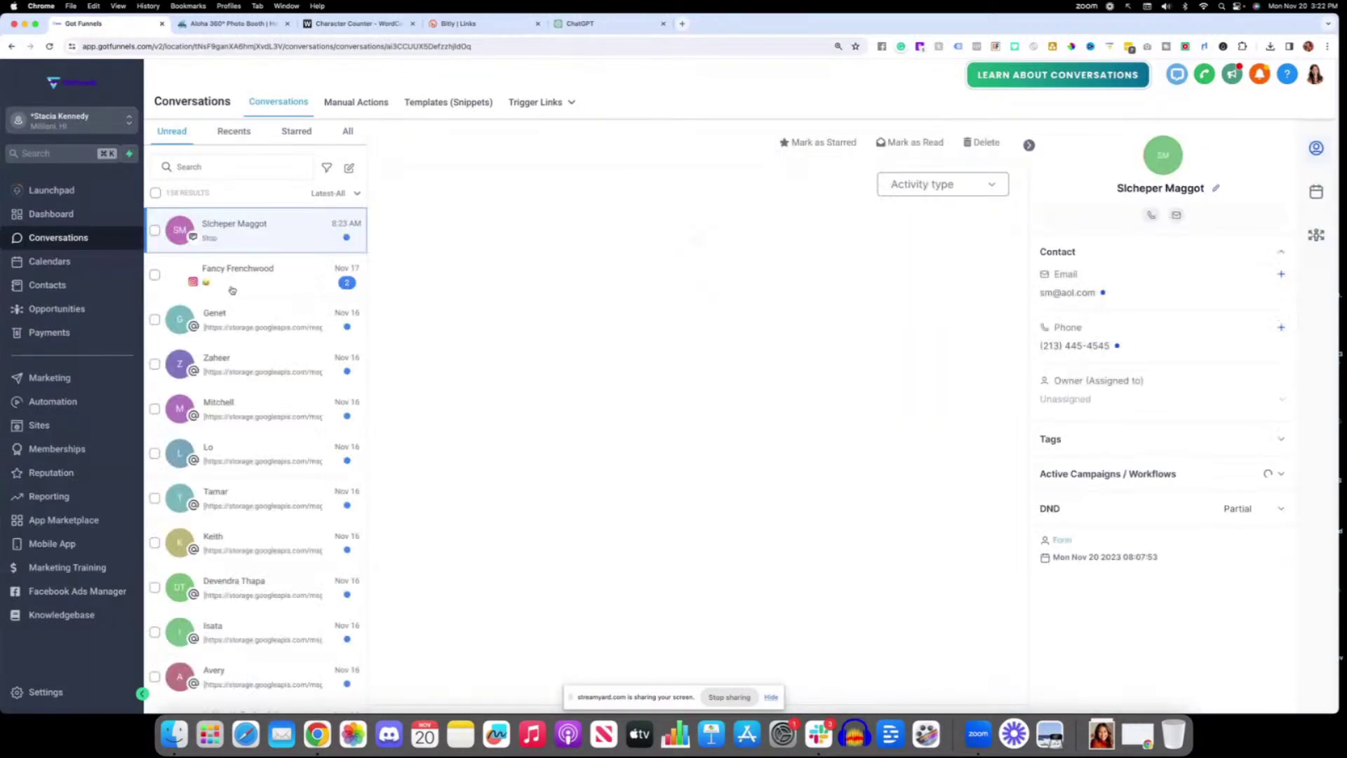
Look through the unread conversations and filter them by My Chat.
scroll(254, 302, "down", 1)
scroll(255, 302, "down", 6)
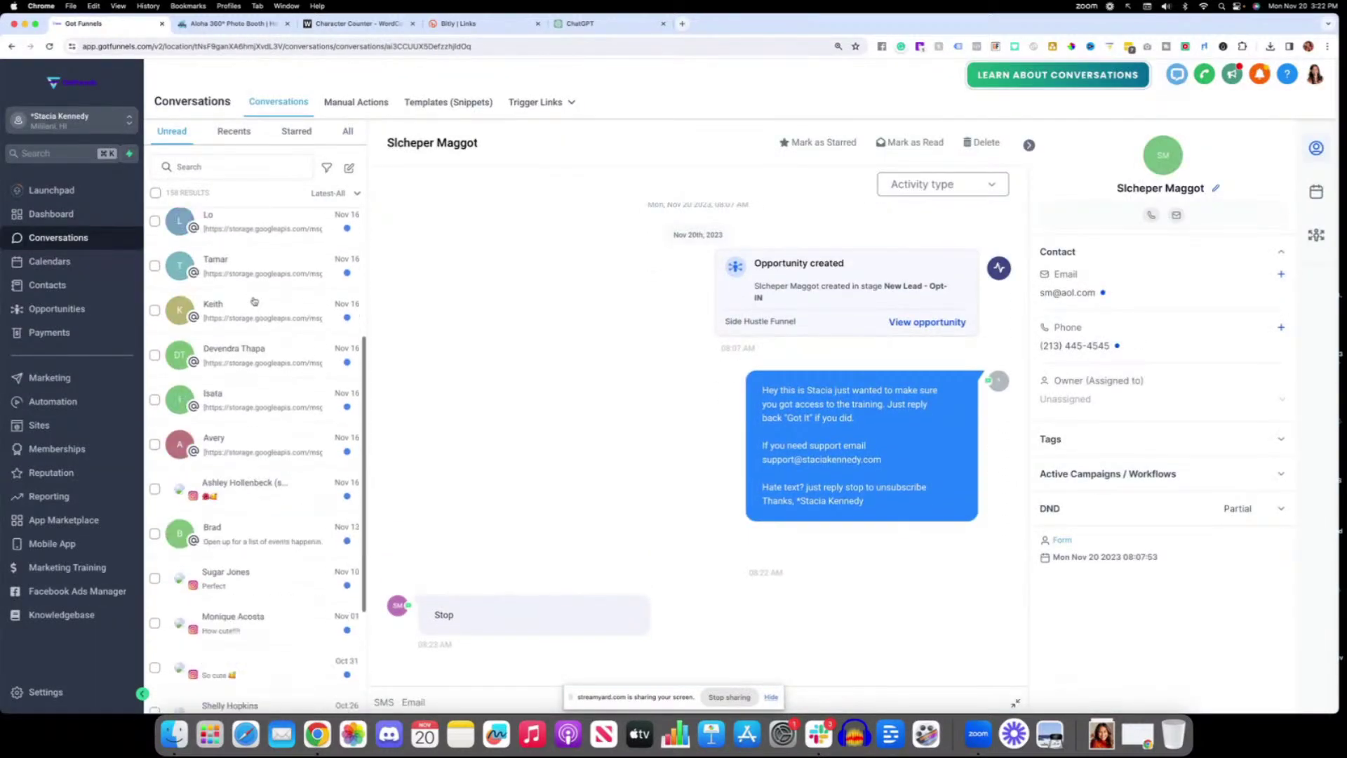
scroll(253, 302, "up", 7)
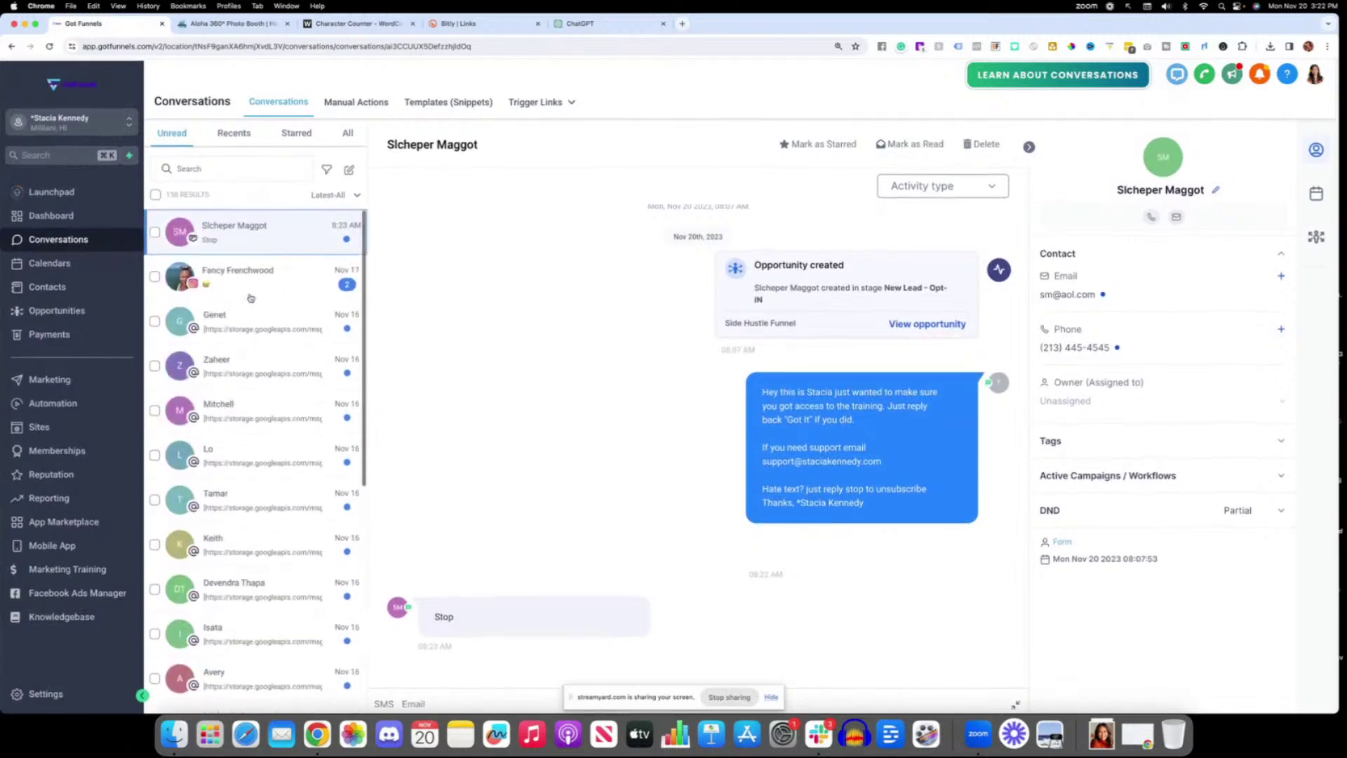
left_click(349, 170)
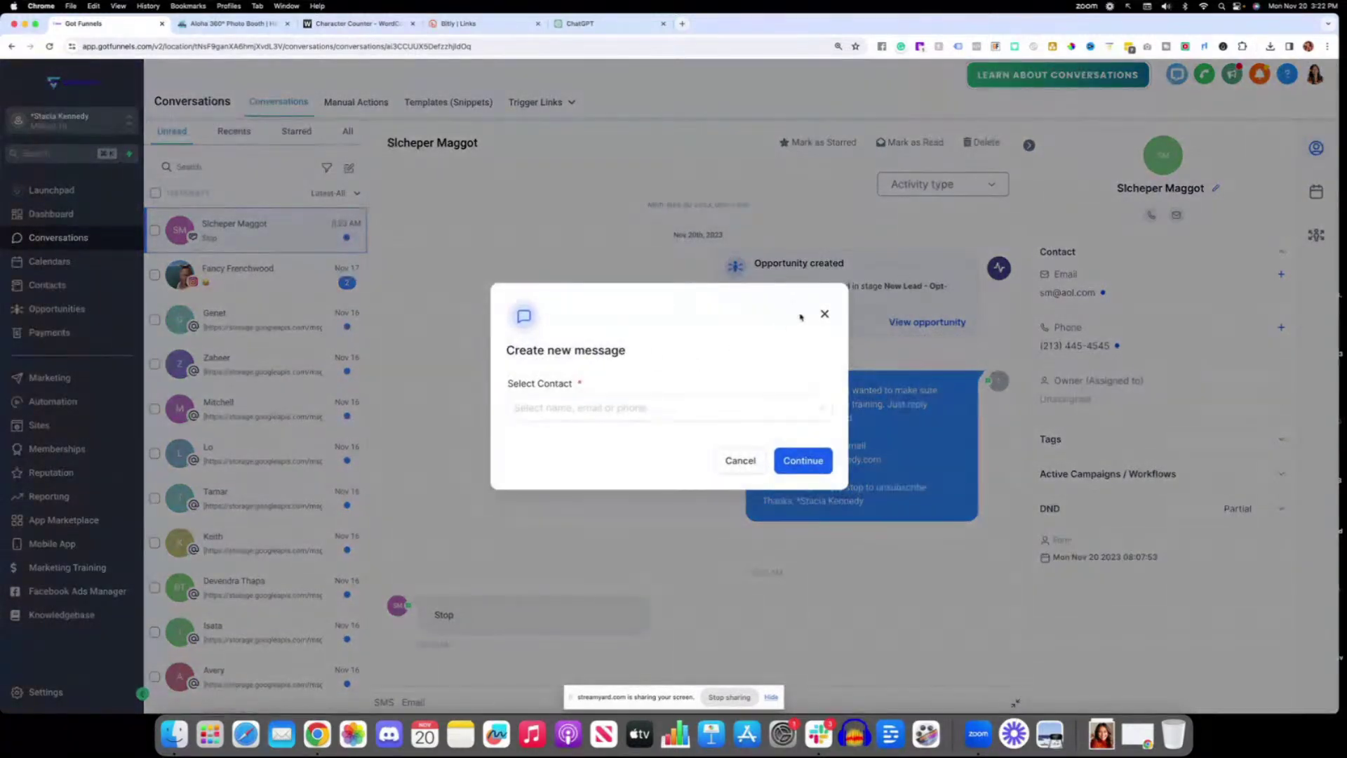
left_click(824, 315)
left_click(326, 168)
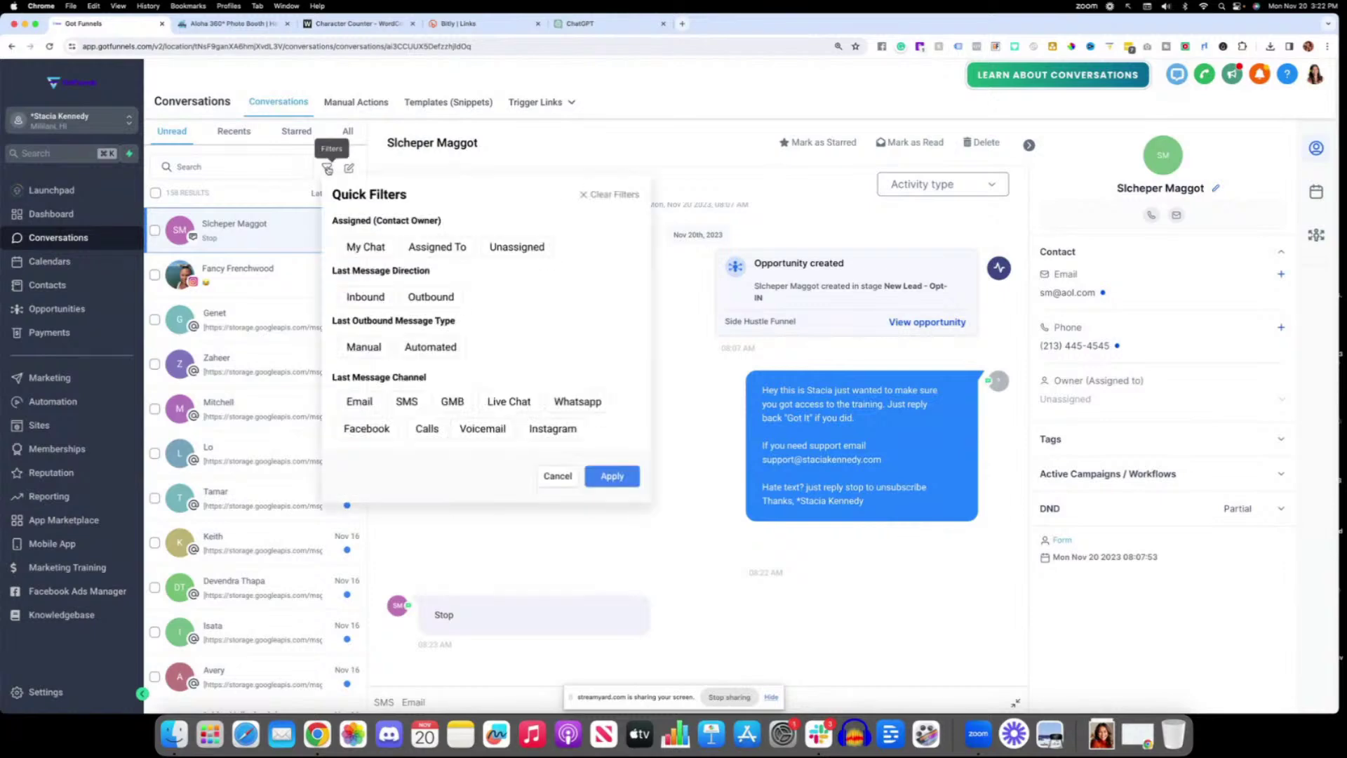
left_click(356, 256)
left_click(614, 476)
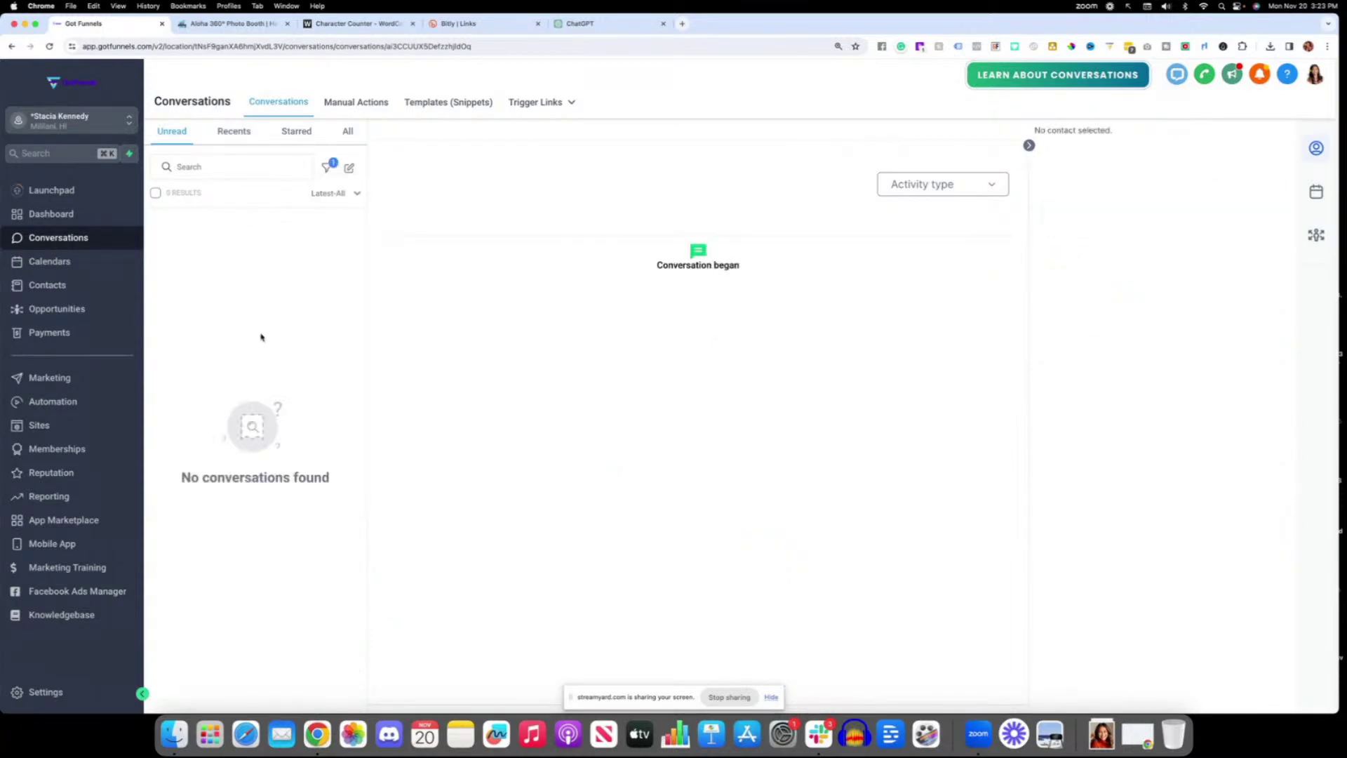
Sort the conversations by Latest - All messages and reapply the My Chat filter to the All list.
left_click(326, 168)
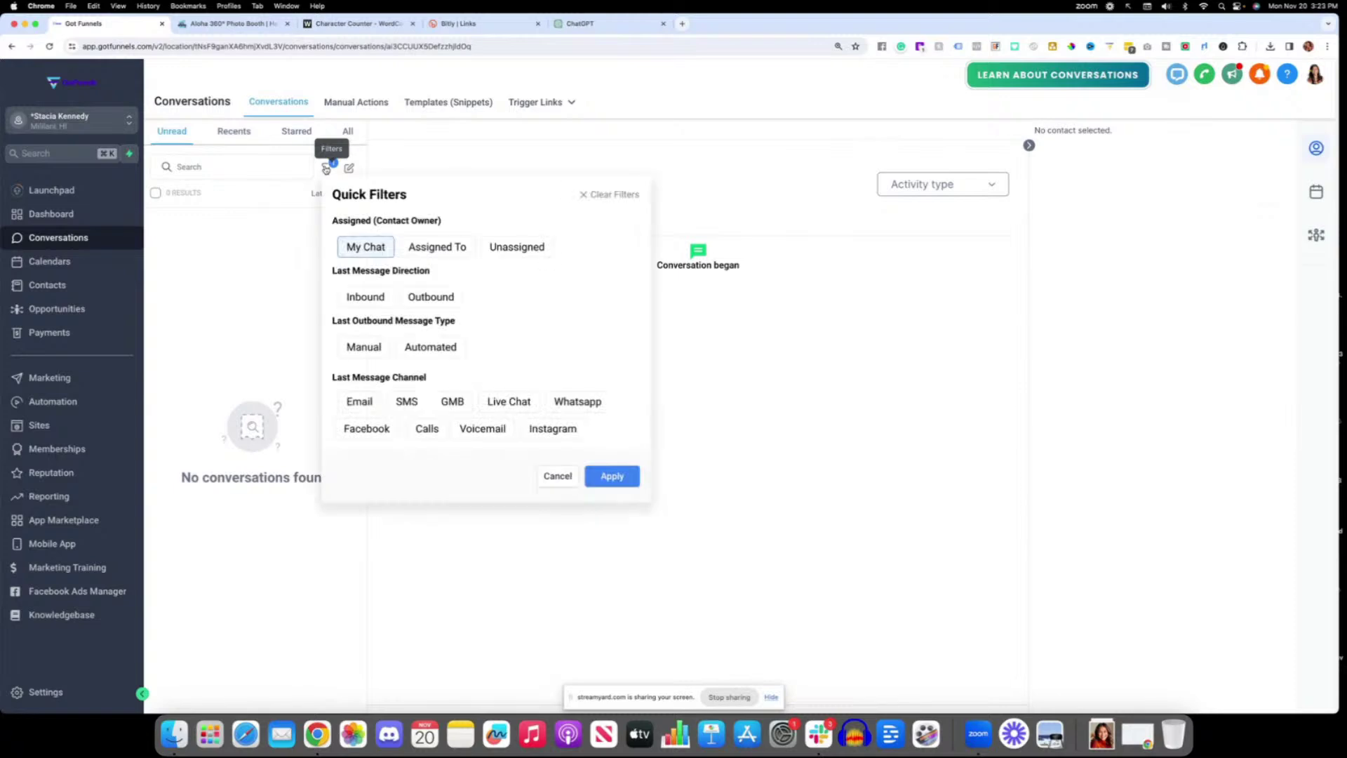
left_click(256, 206)
left_click(338, 192)
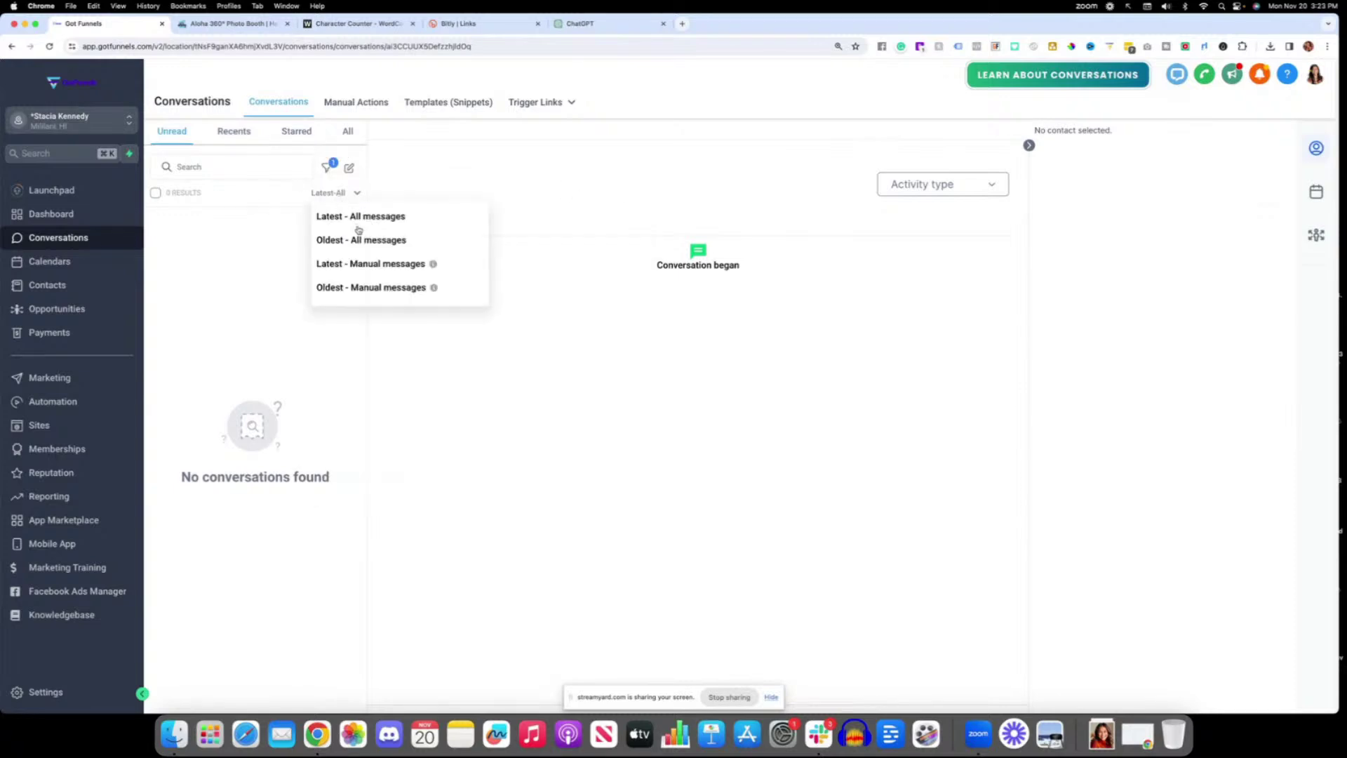
left_click(355, 219)
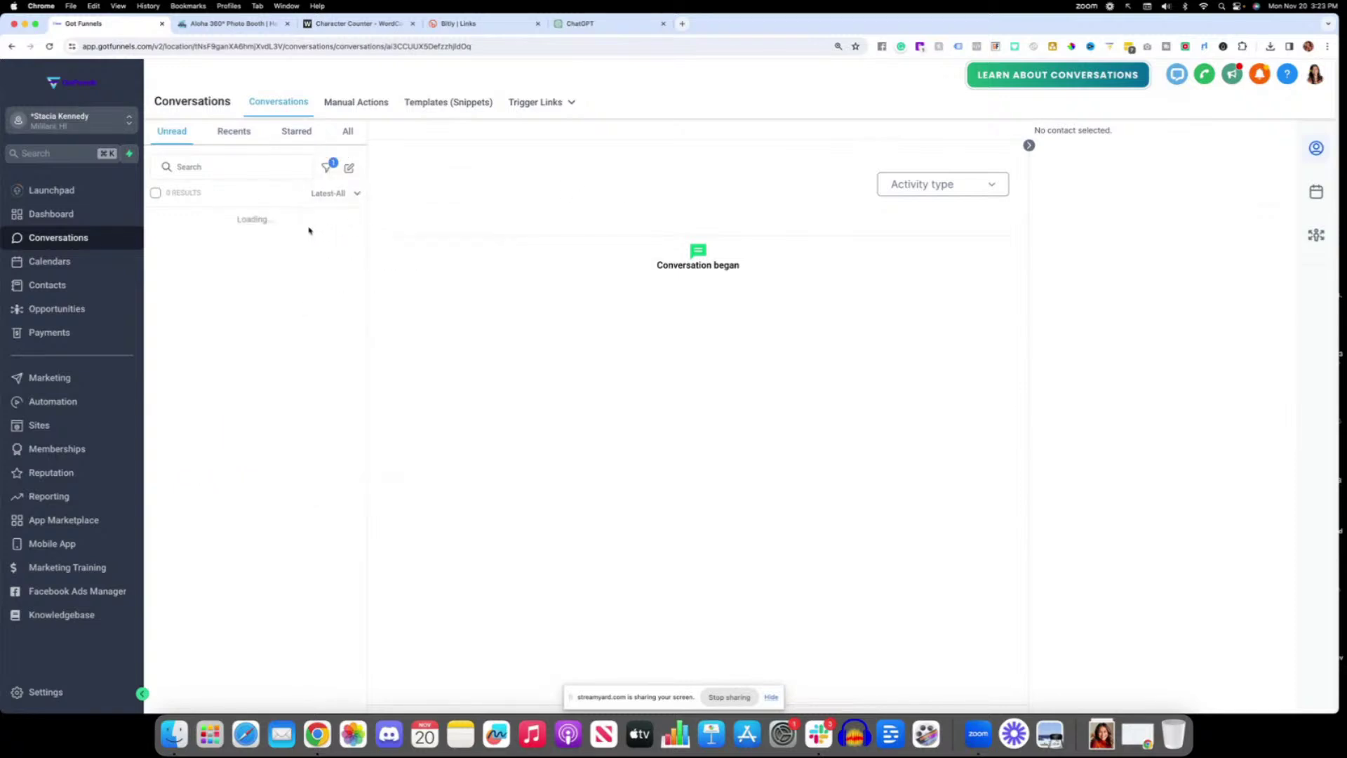
left_click(336, 134)
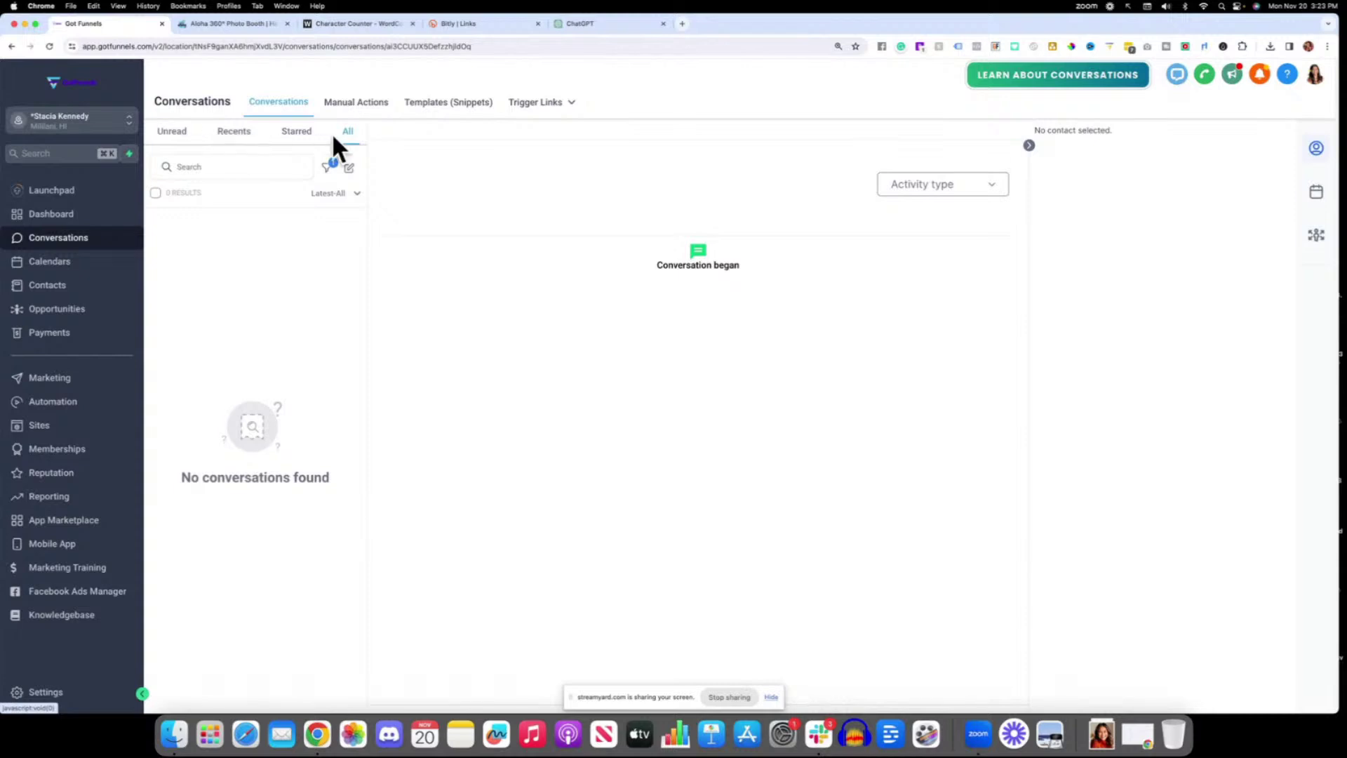
left_click(327, 167)
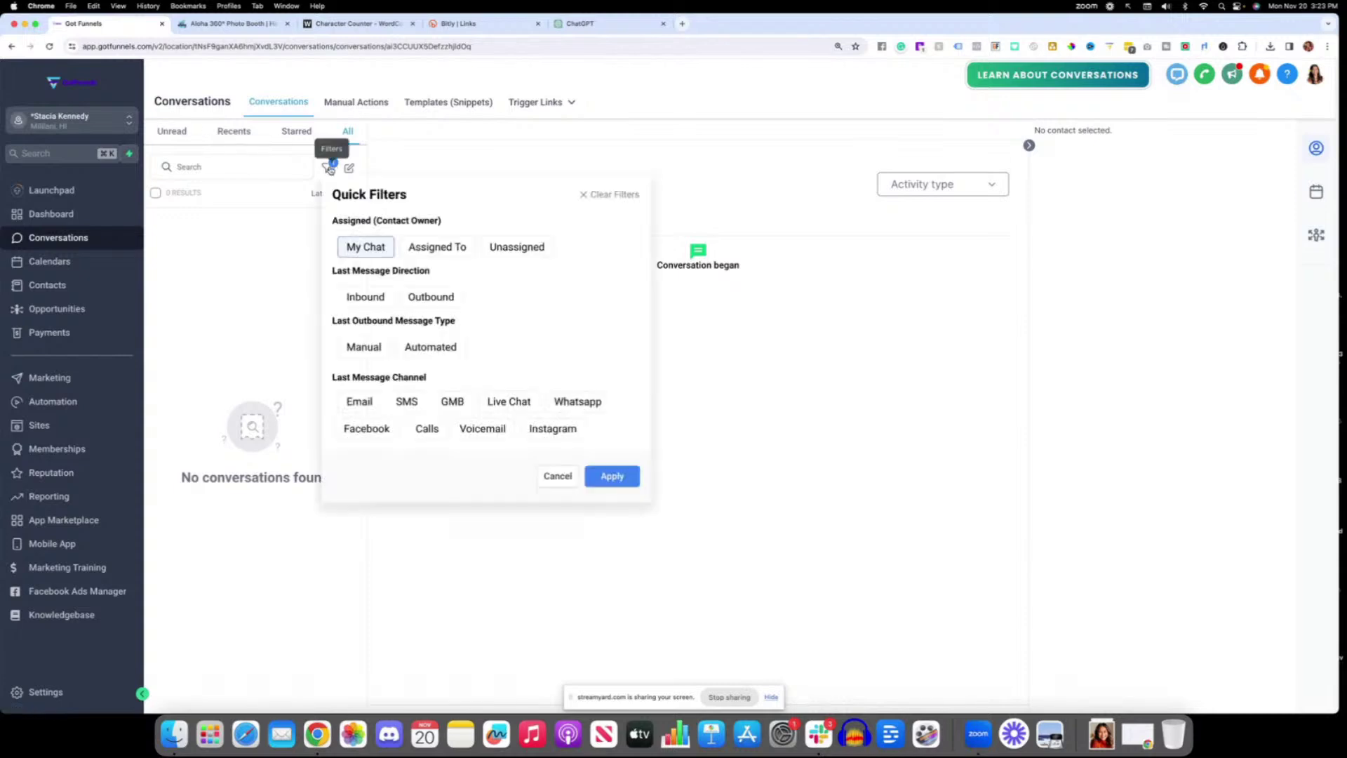
left_click(373, 251)
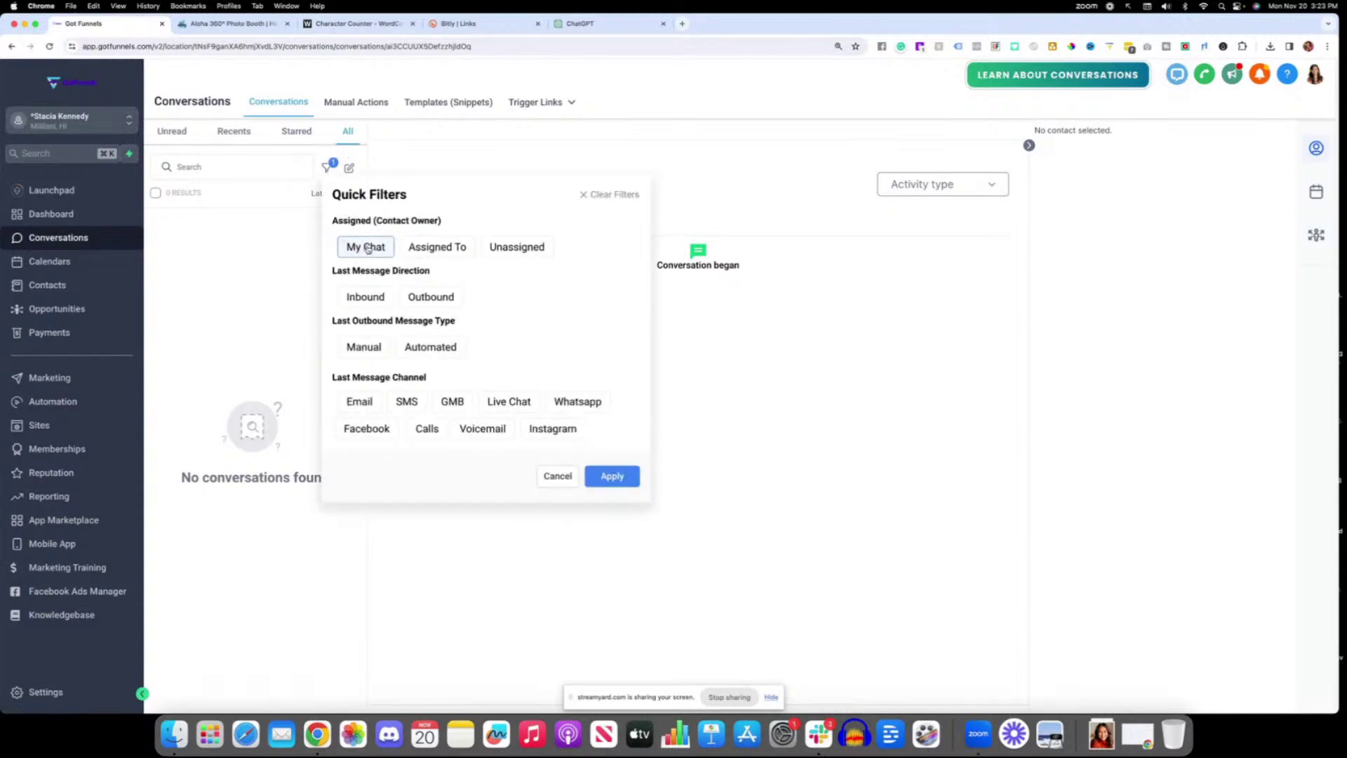
left_click(624, 479)
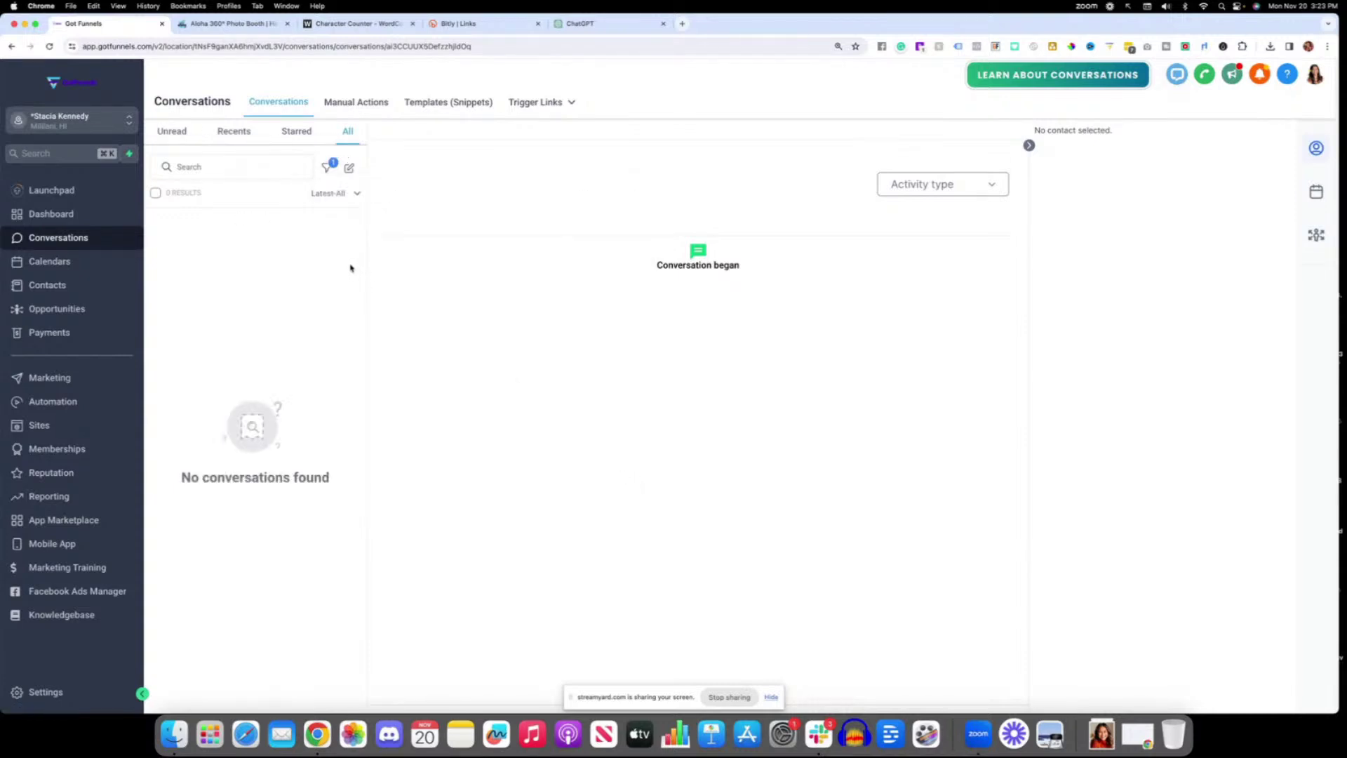
Check the All, Recents, Starred and Unread conversation lists for chat messages.
left_click(351, 136)
left_click(235, 135)
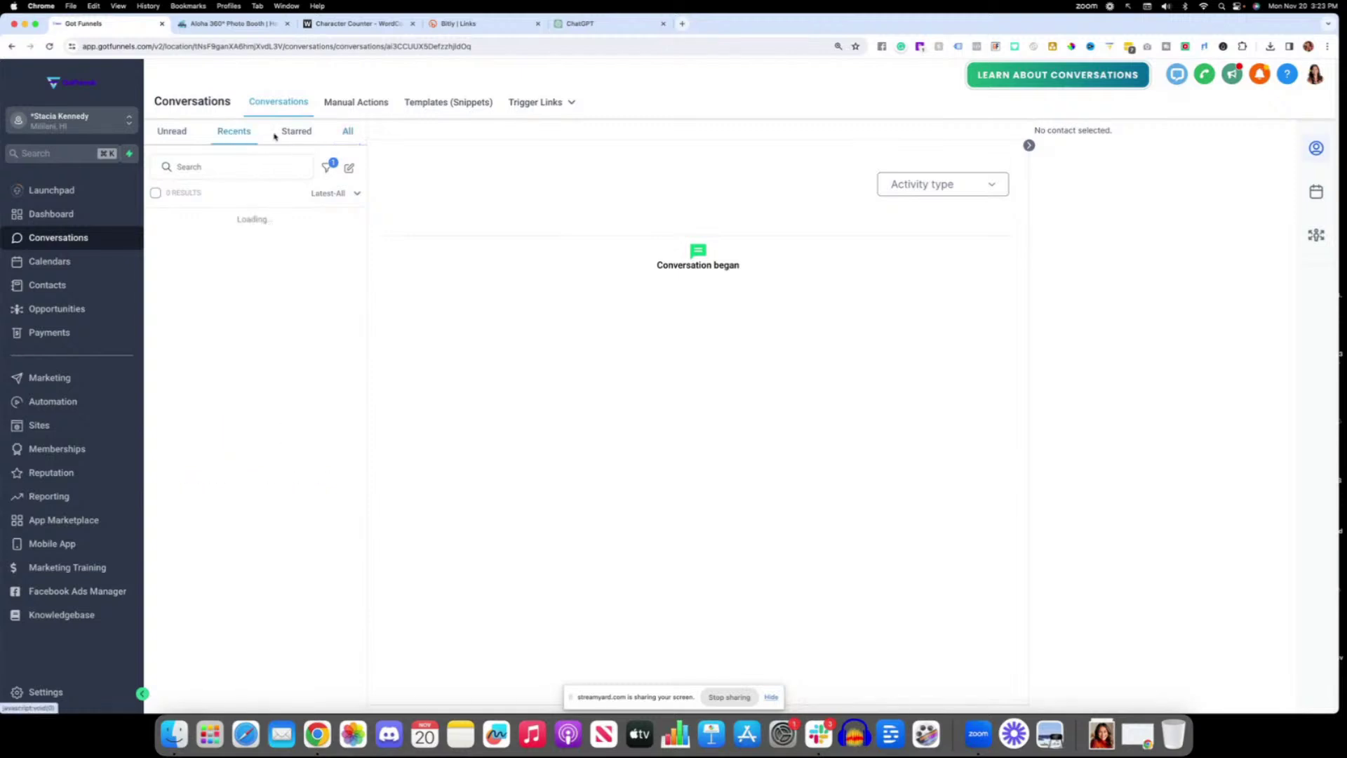
left_click(293, 133)
left_click(336, 133)
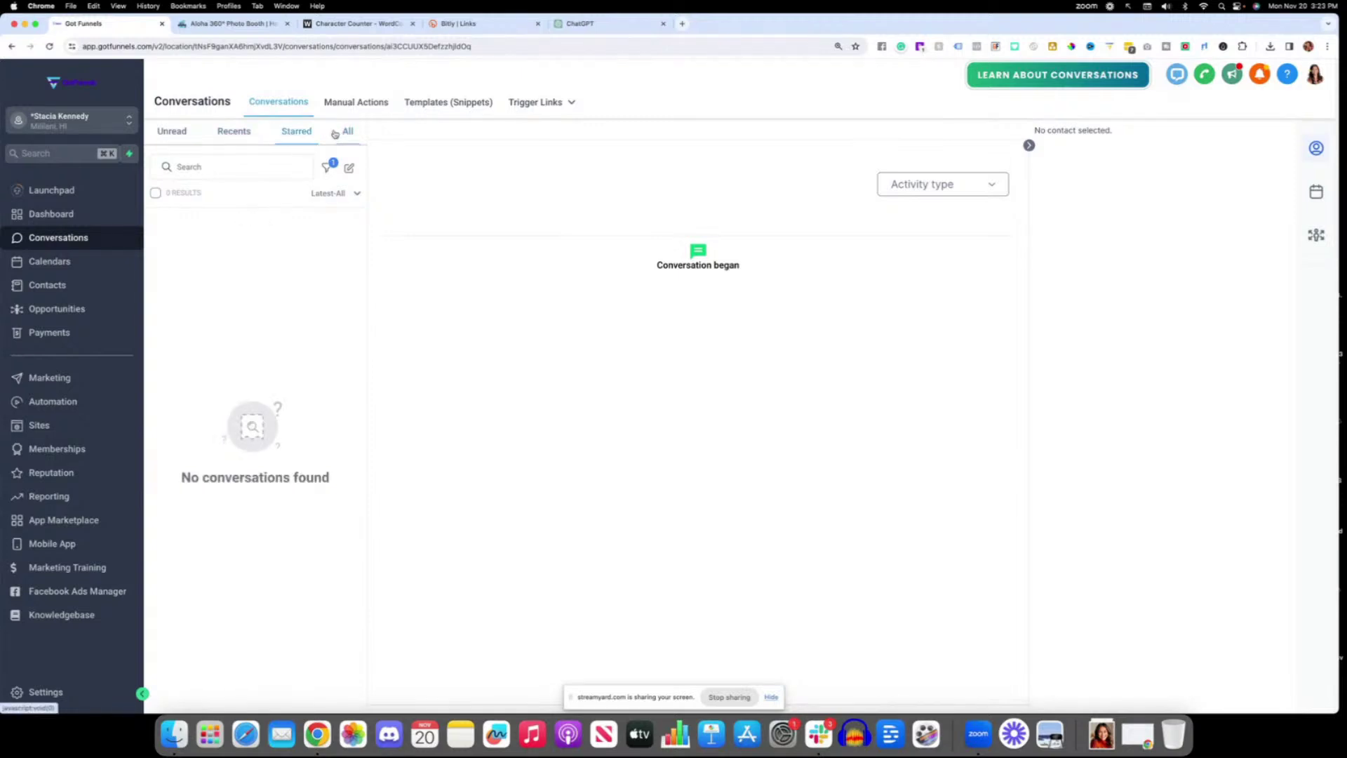
left_click(187, 136)
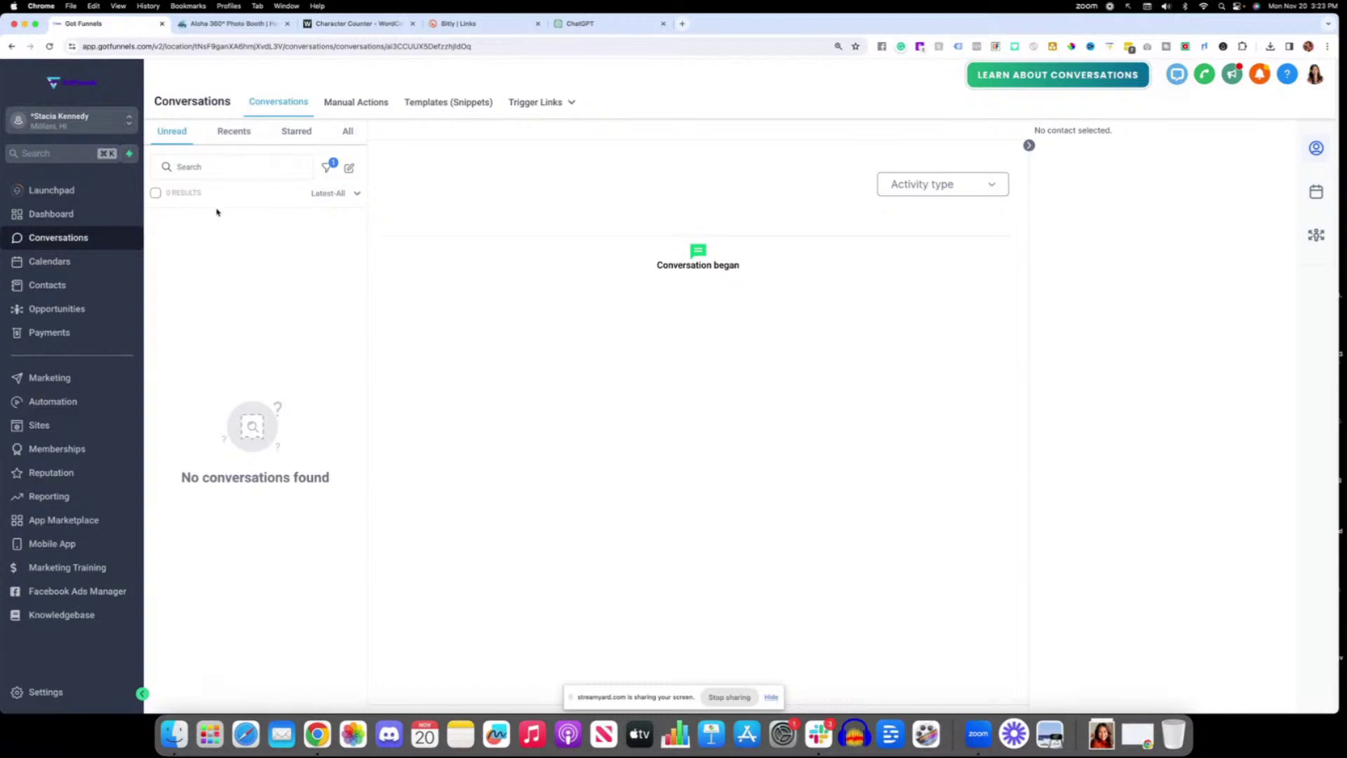
left_click(252, 168)
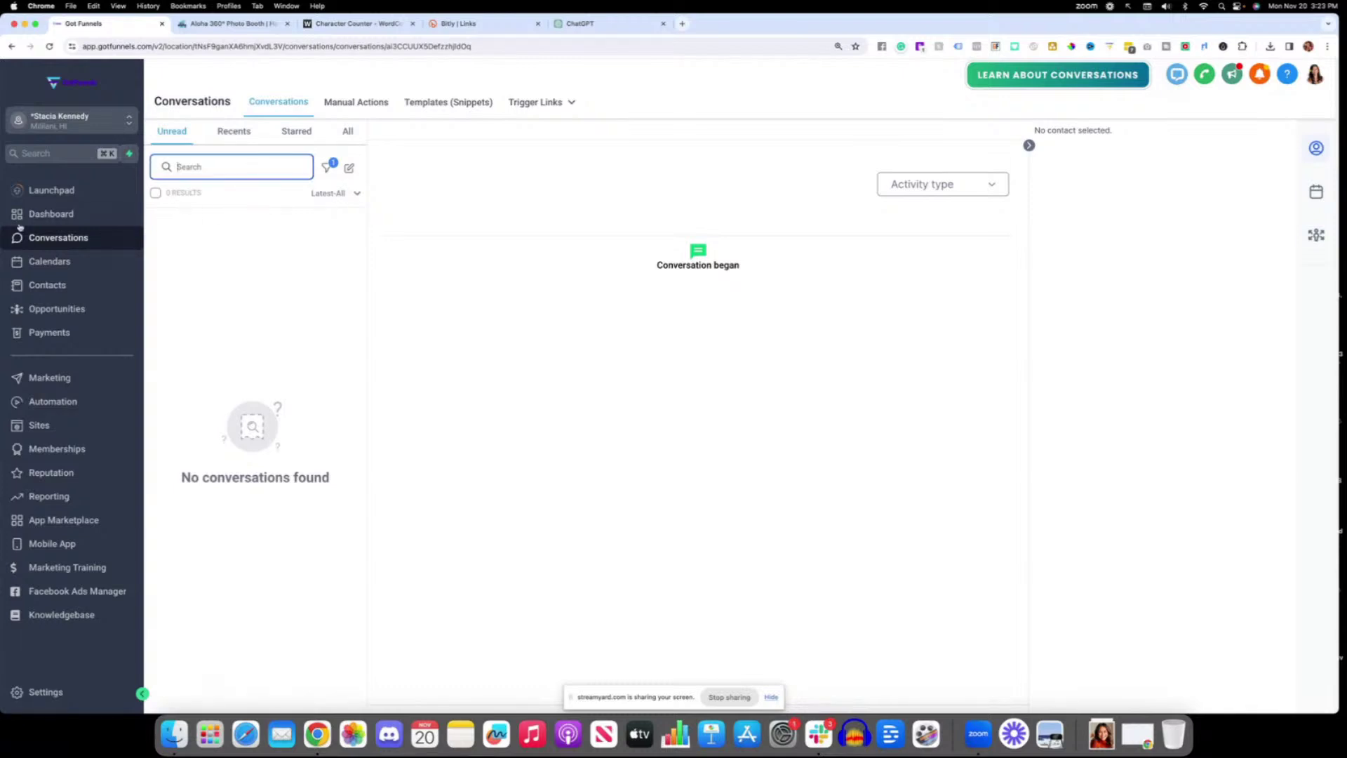
Open stacialoo.com in a new browser tab and open the chat widget on the page.
left_click(682, 23)
type("stacialoo.com")
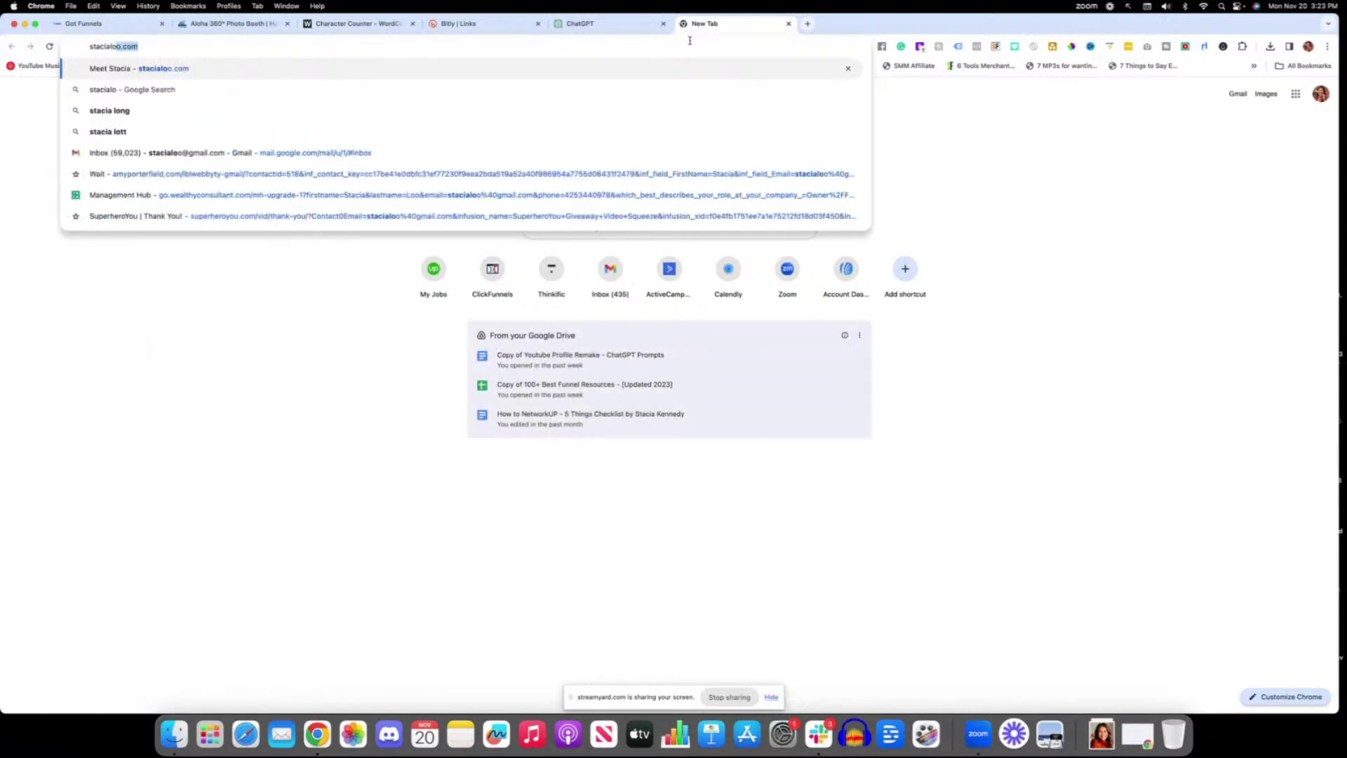
key("Return")
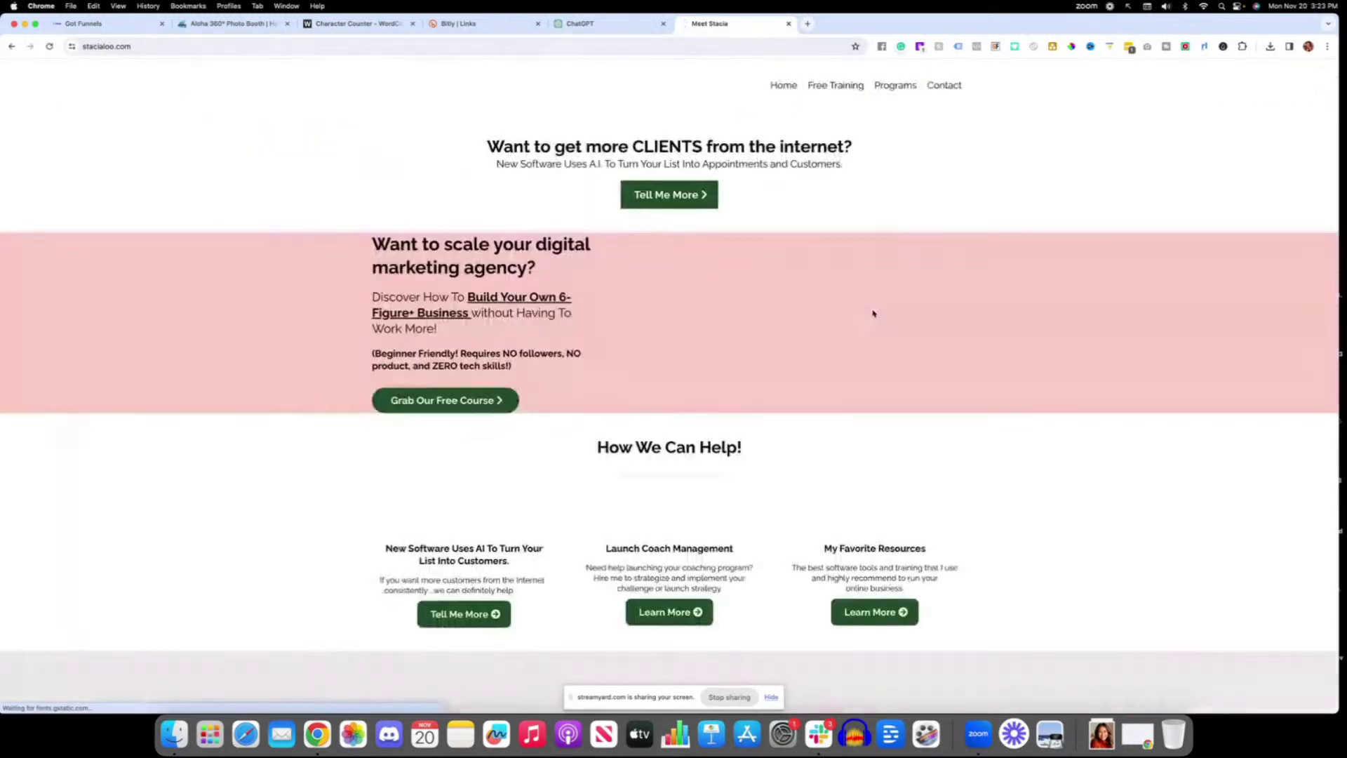
scroll(854, 354, "down", 10)
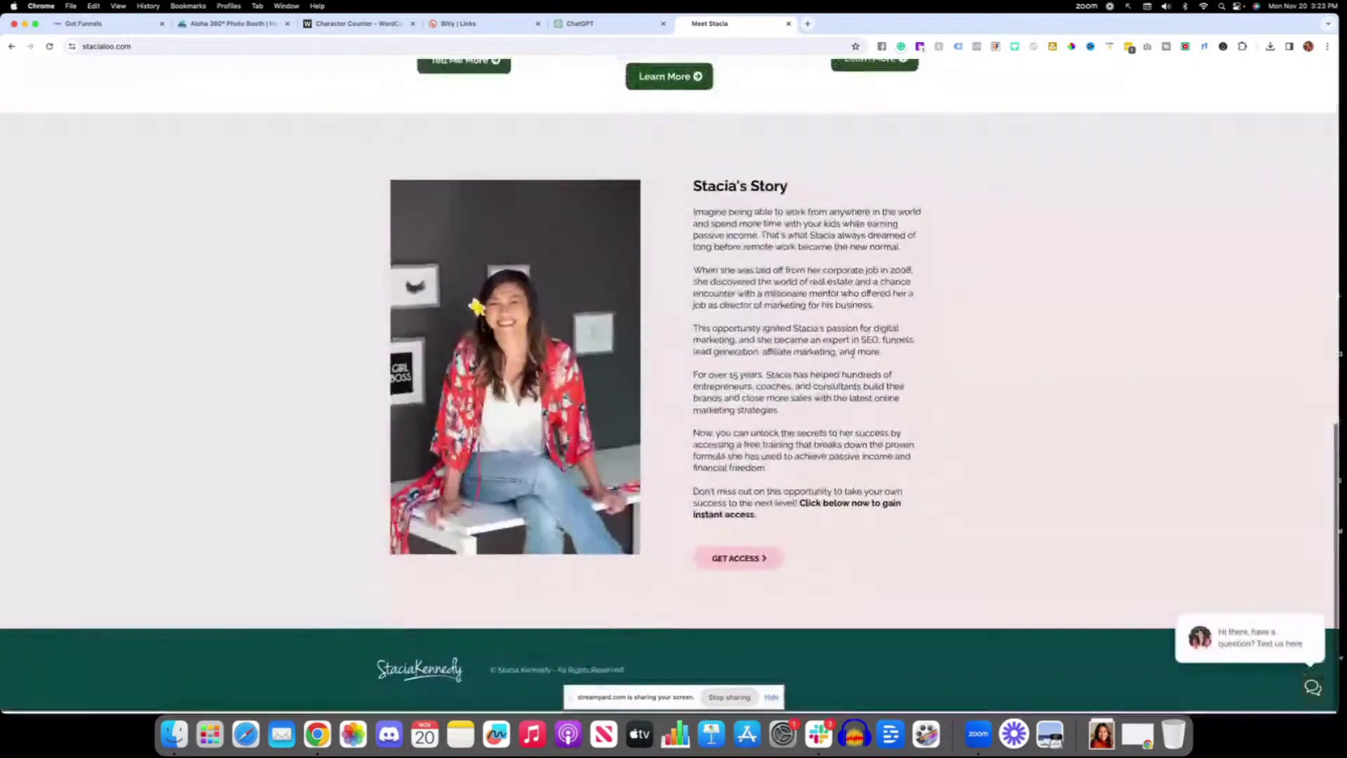
left_click(1237, 658)
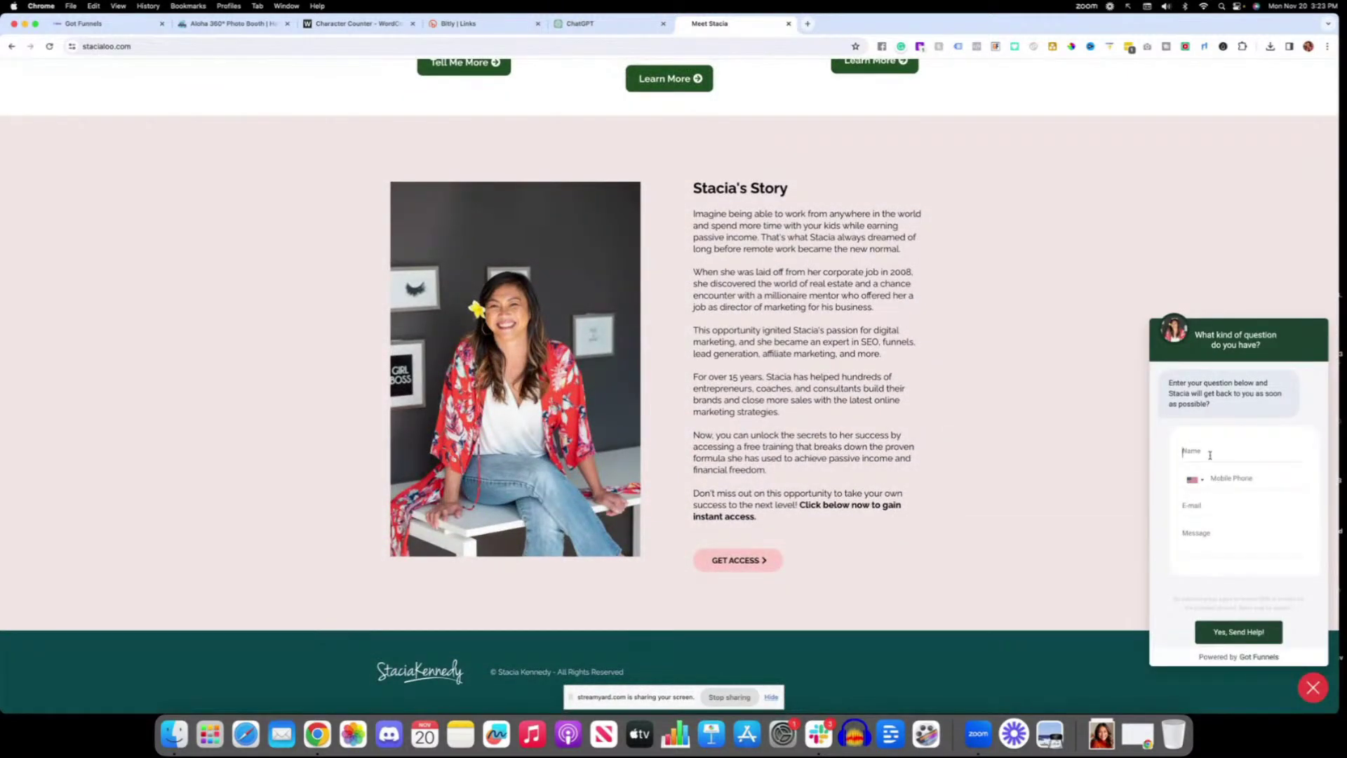
Fill in the chat widget with the contact's name, mobile phone and e-mail, enter the message "testing this" and send it.
left_click(1207, 539)
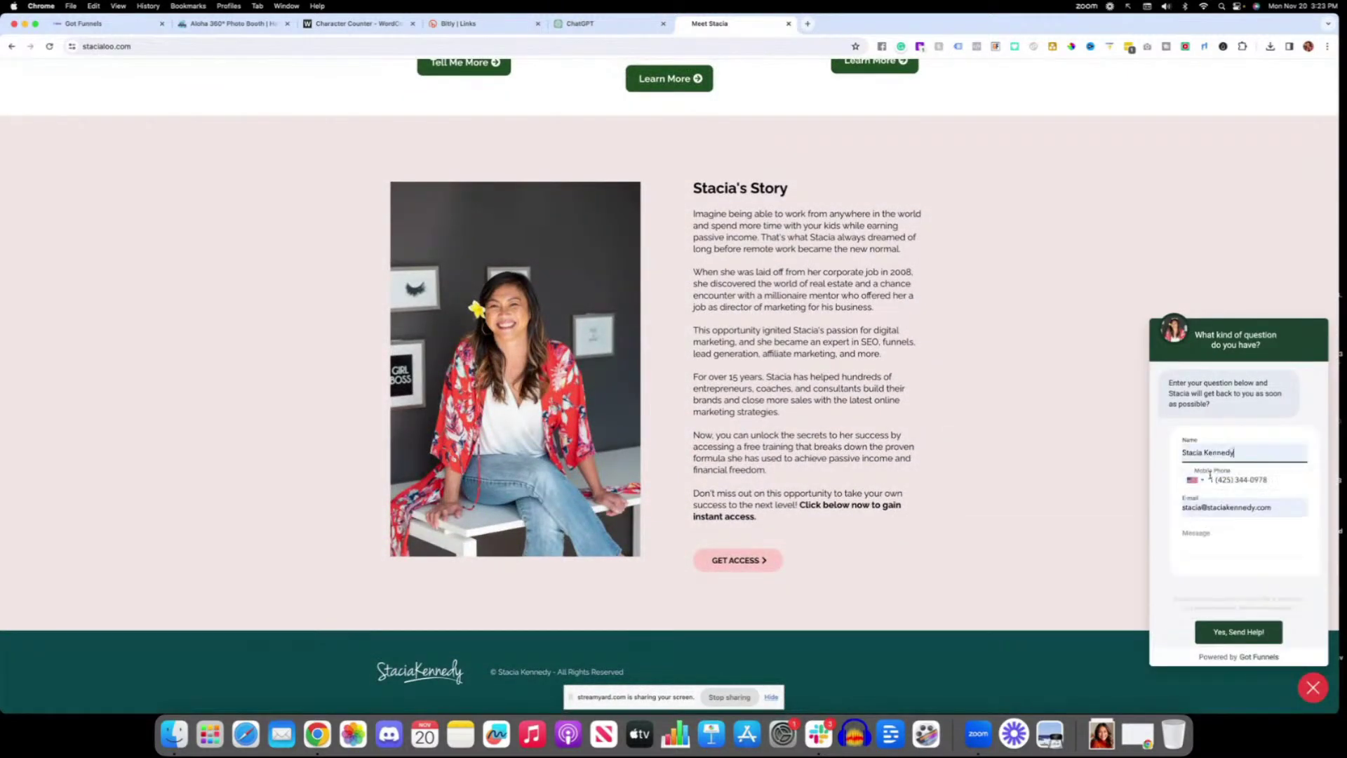
left_click(1206, 540)
type("y")
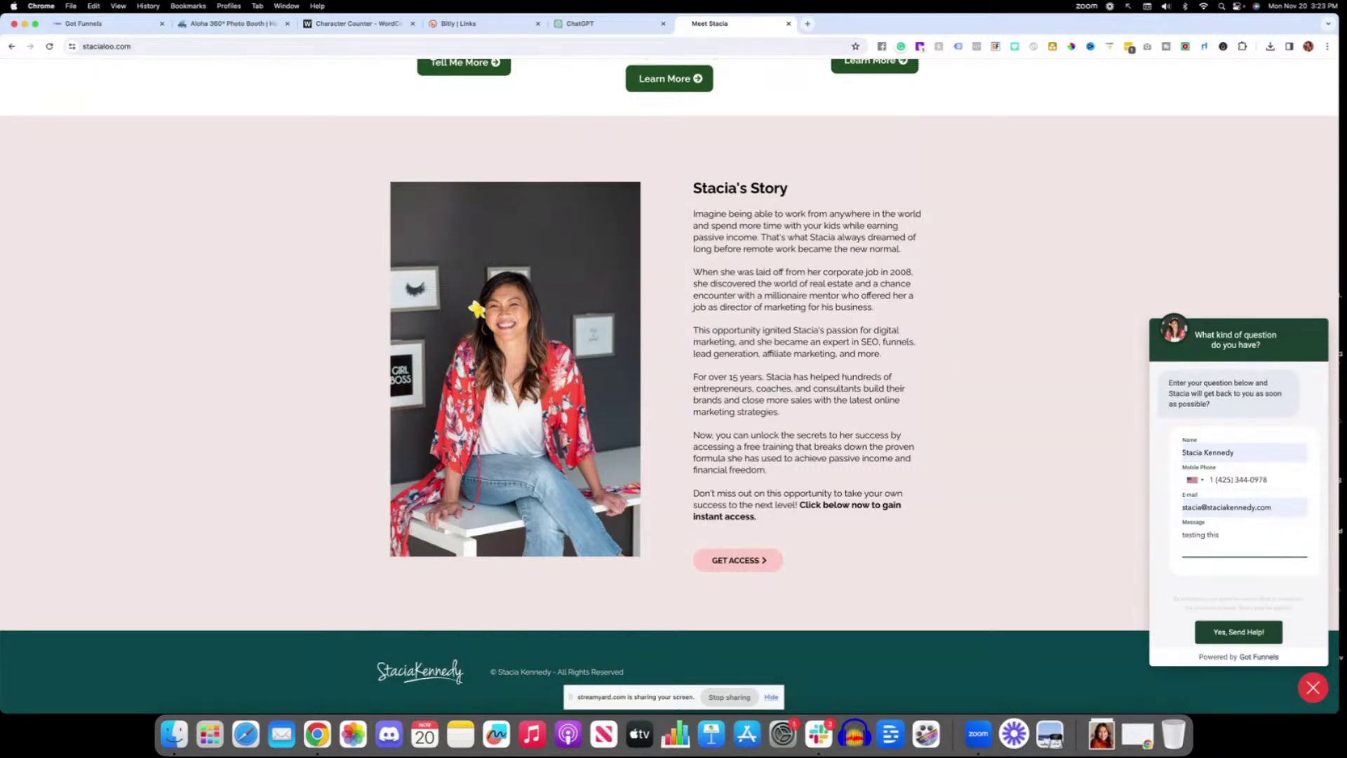
left_click(1242, 632)
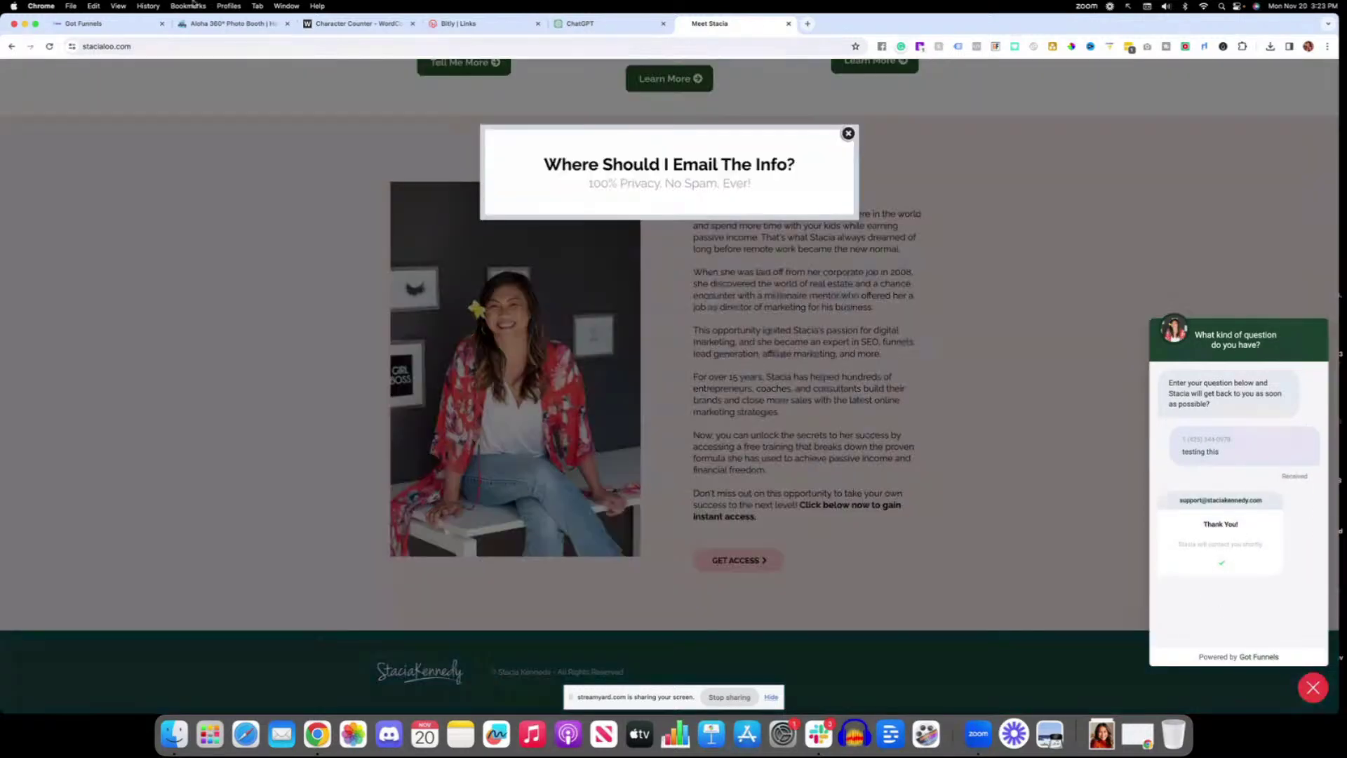
Return to Got Funnels, reopen Conversations and clear the quick filters on the All list.
left_click(80, 23)
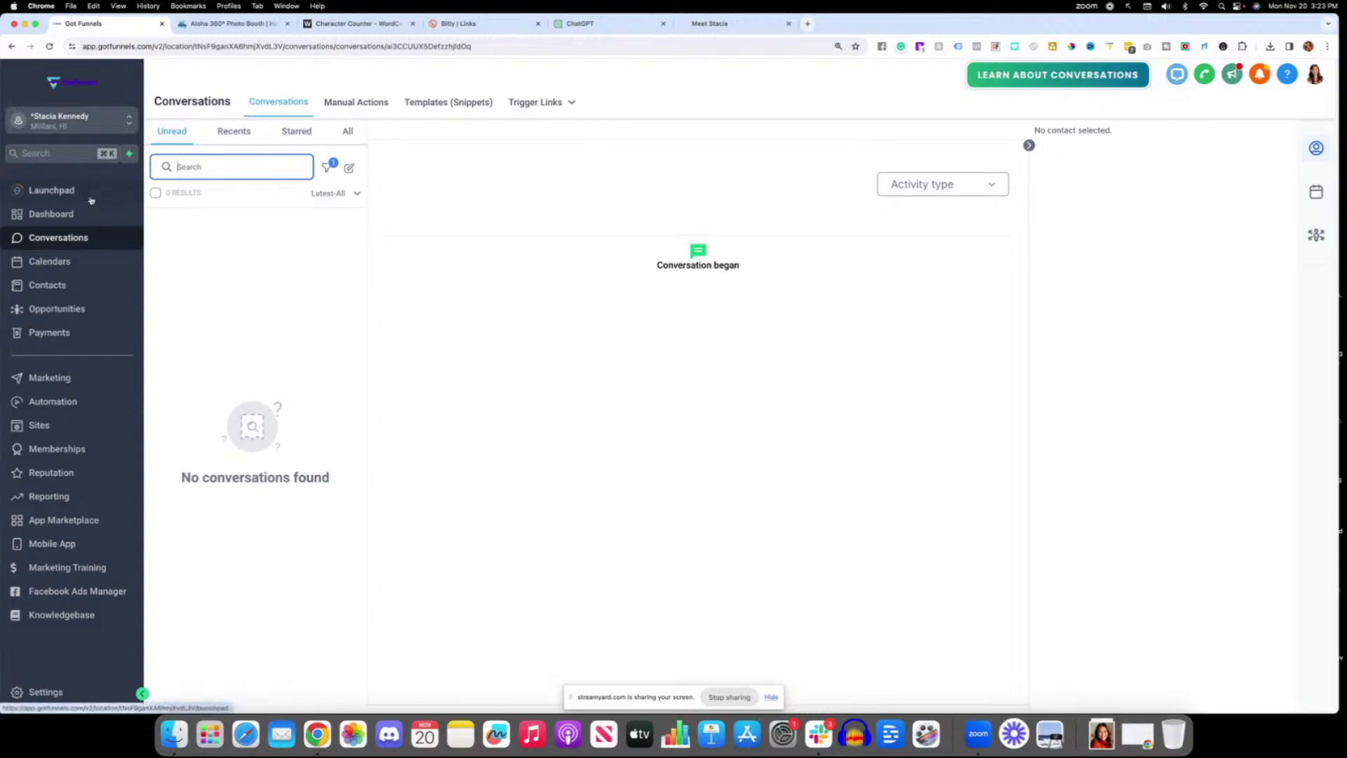
left_click(62, 190)
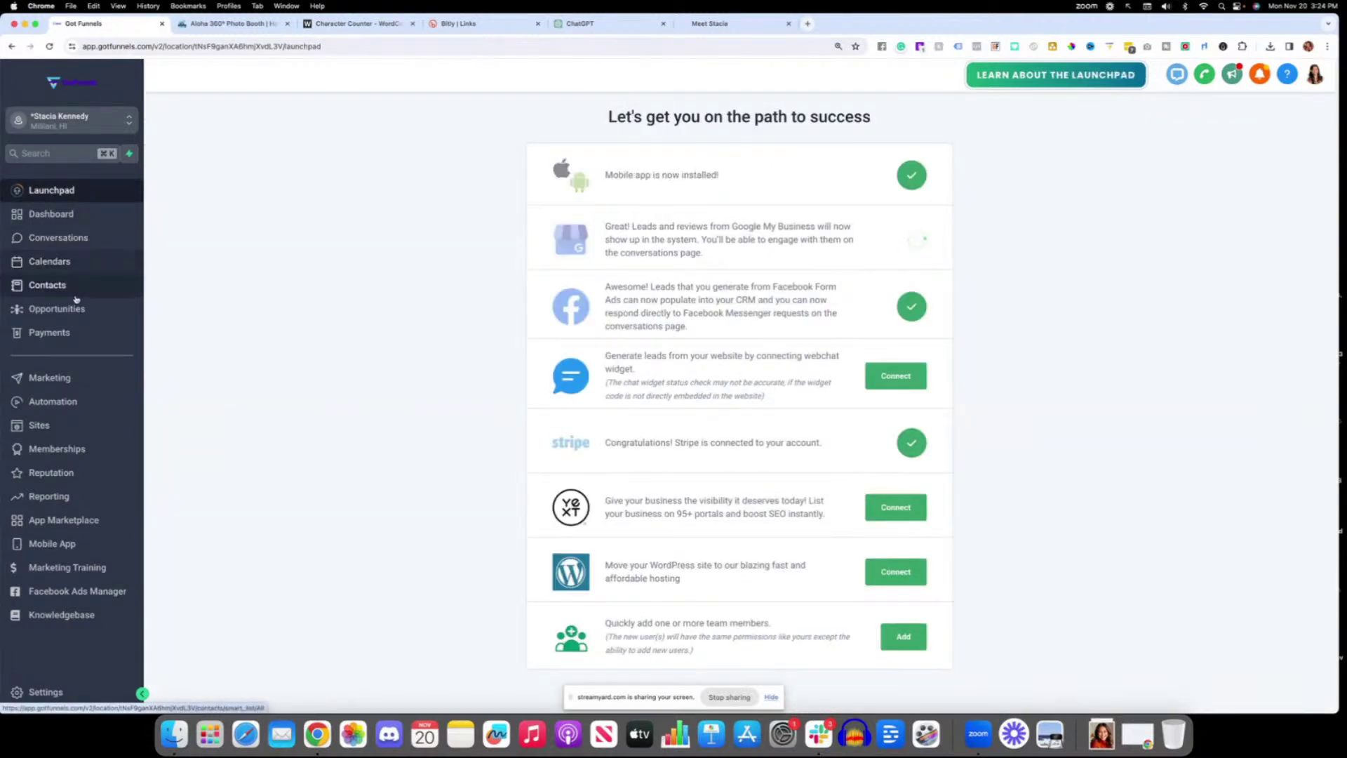
left_click(69, 244)
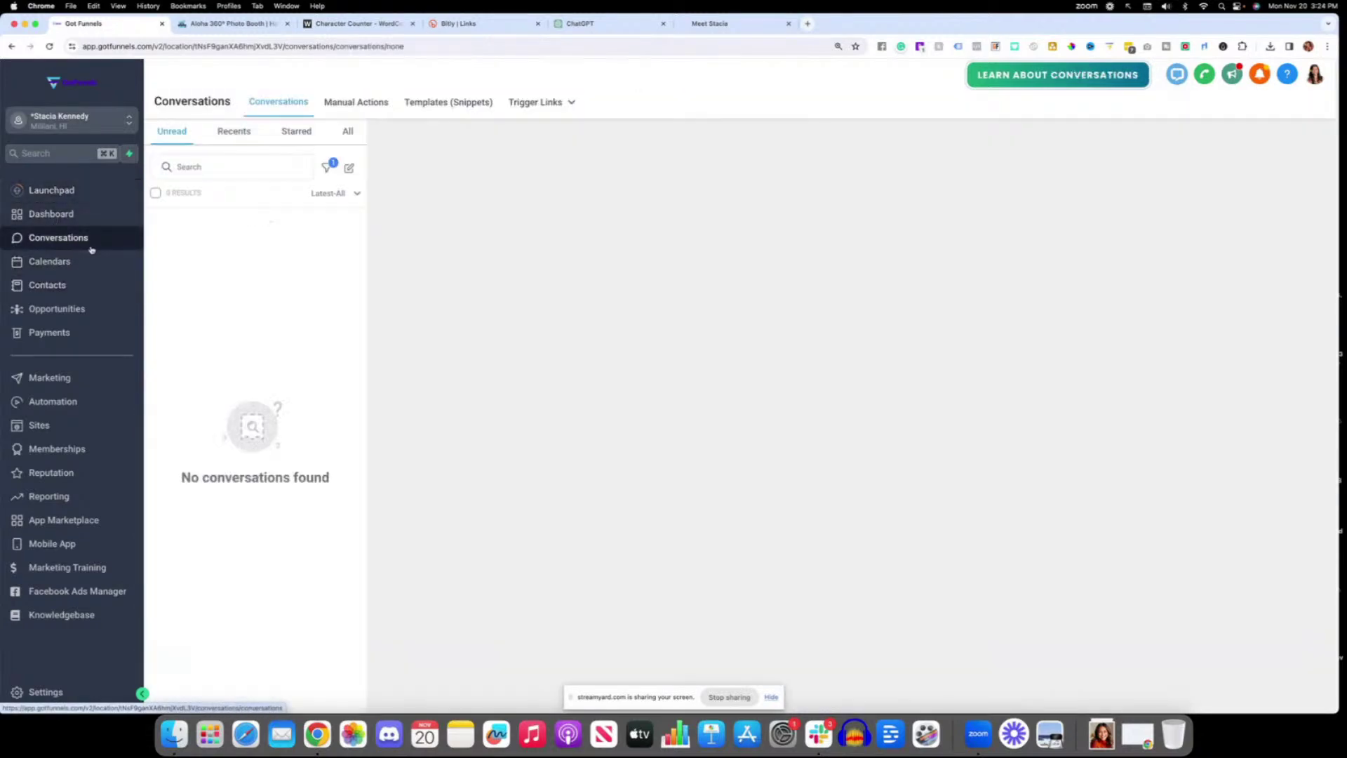
left_click(346, 132)
left_click(327, 167)
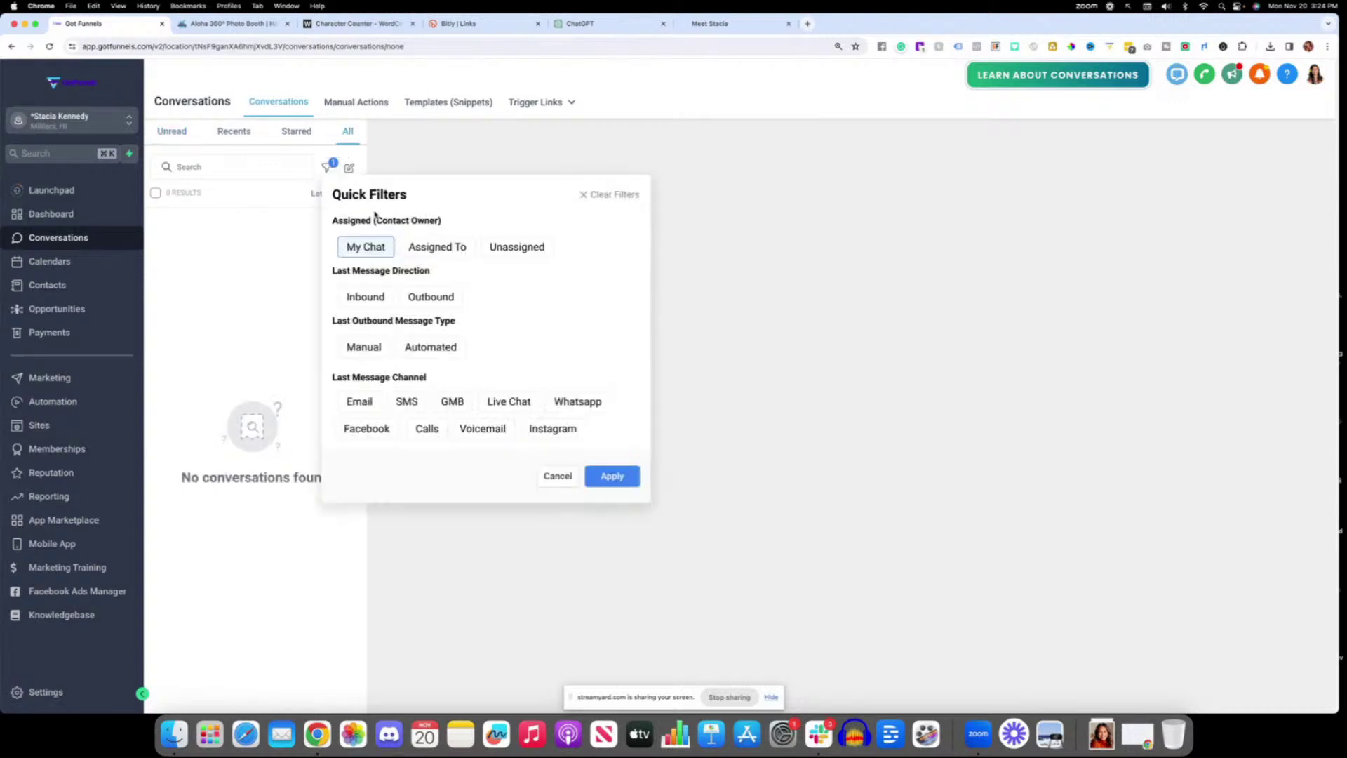
left_click(619, 204)
left_click(612, 477)
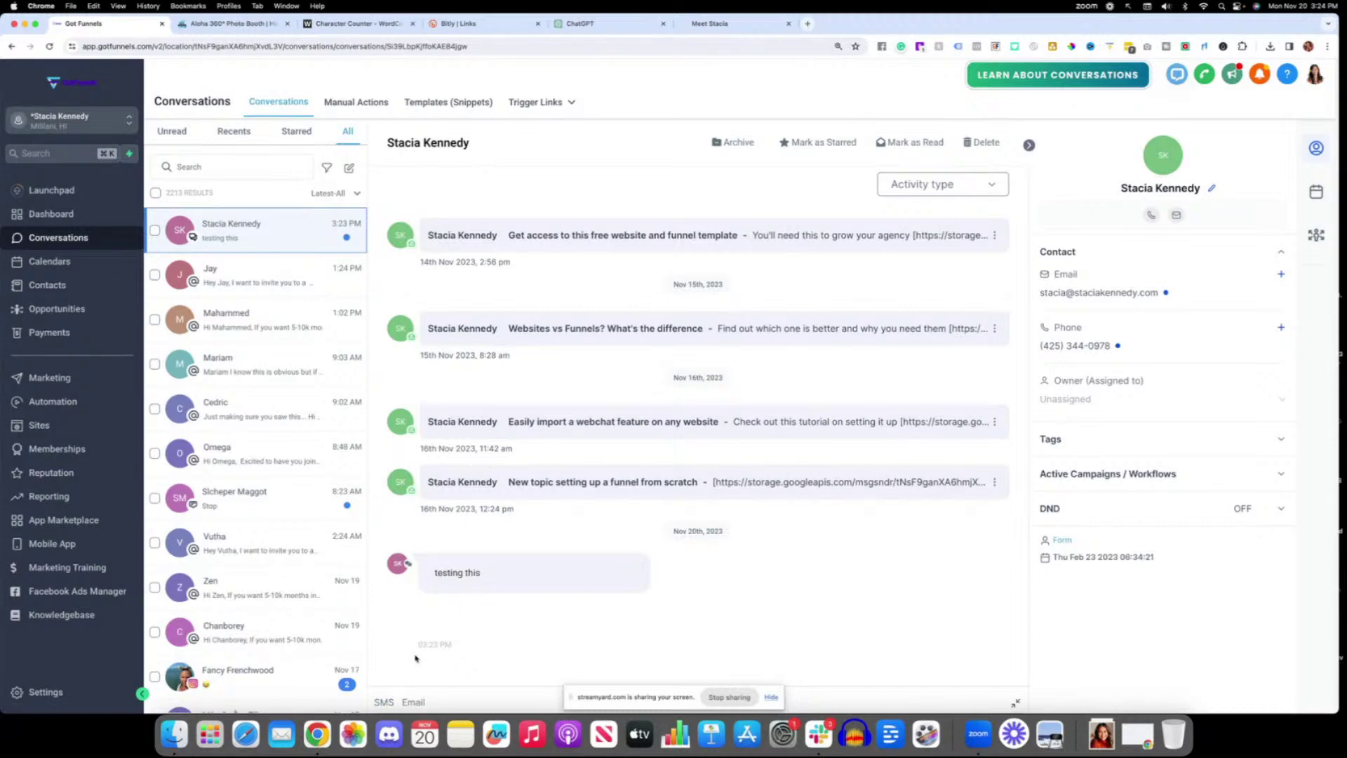
Start an SMS reply in the conversation containing the "testing this" message.
left_click(392, 702)
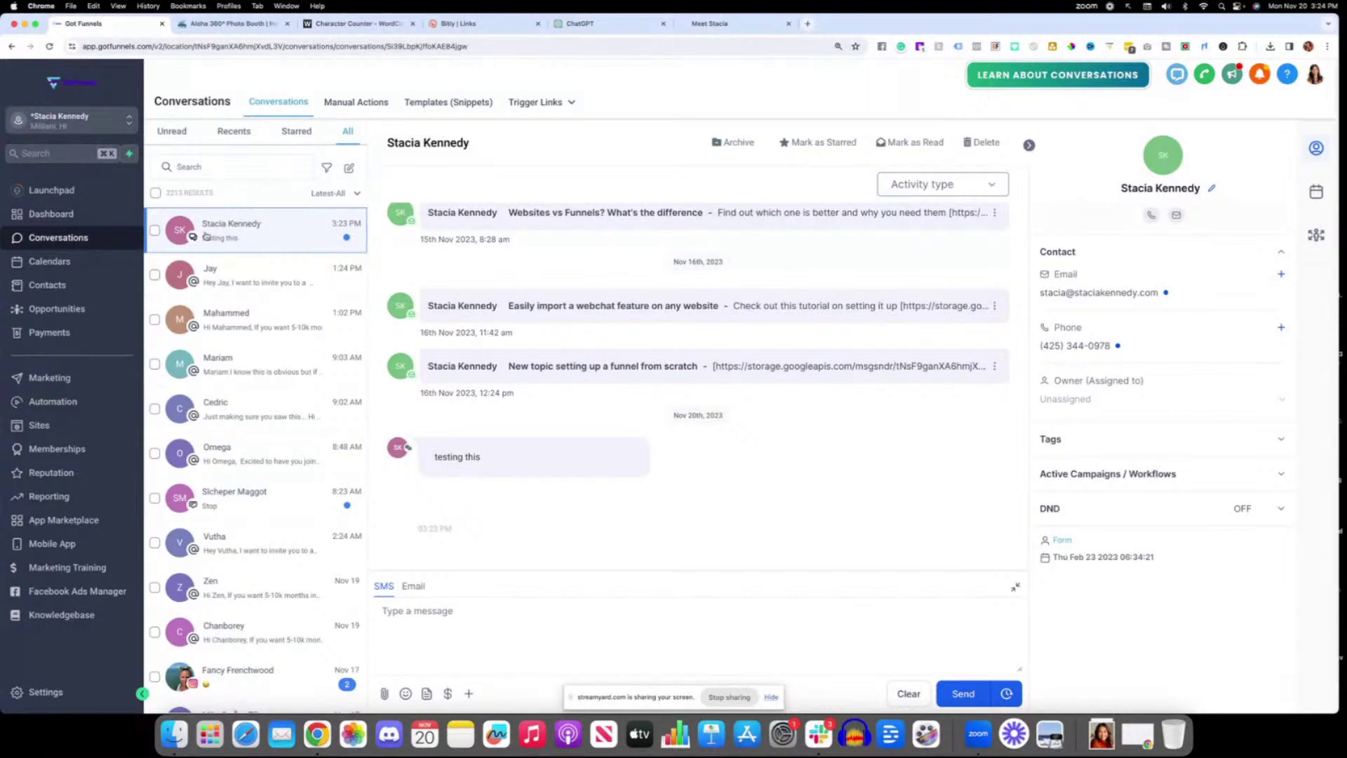
left_click(412, 623)
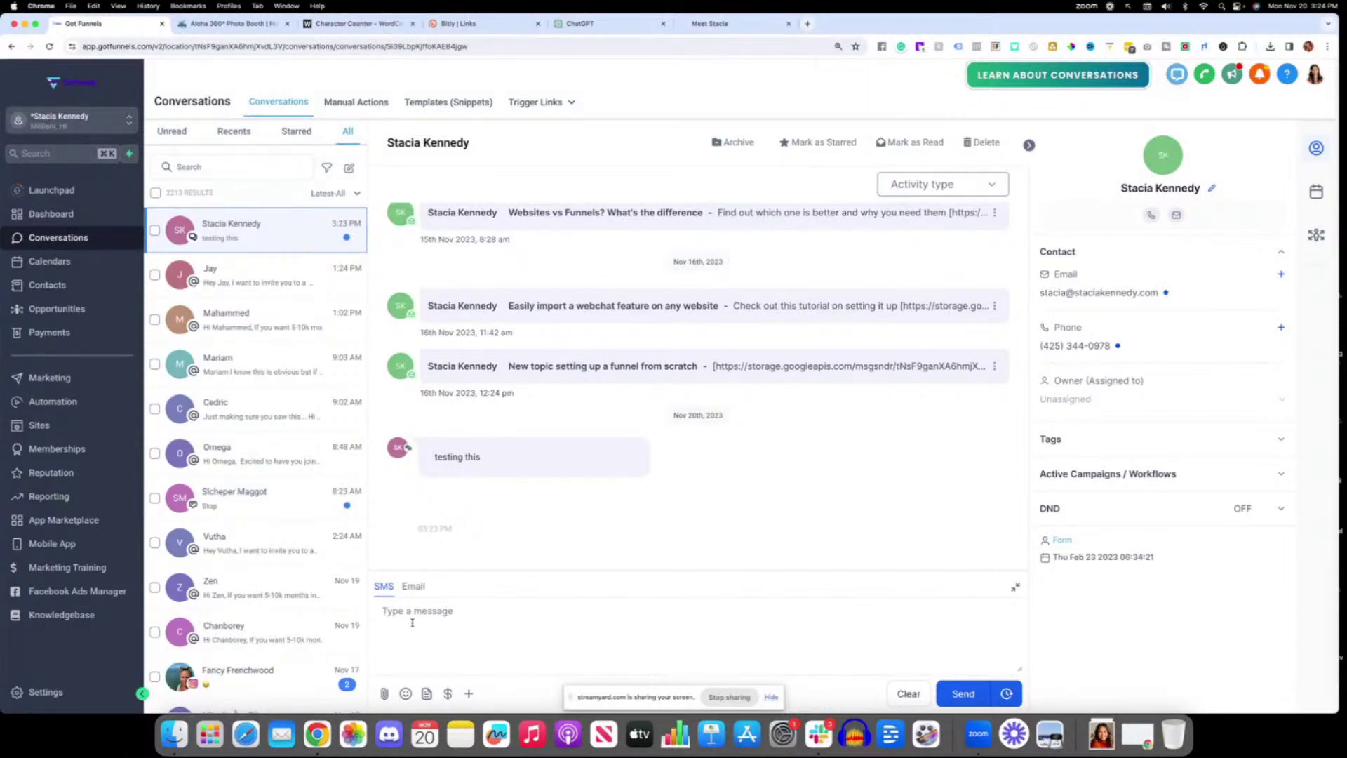